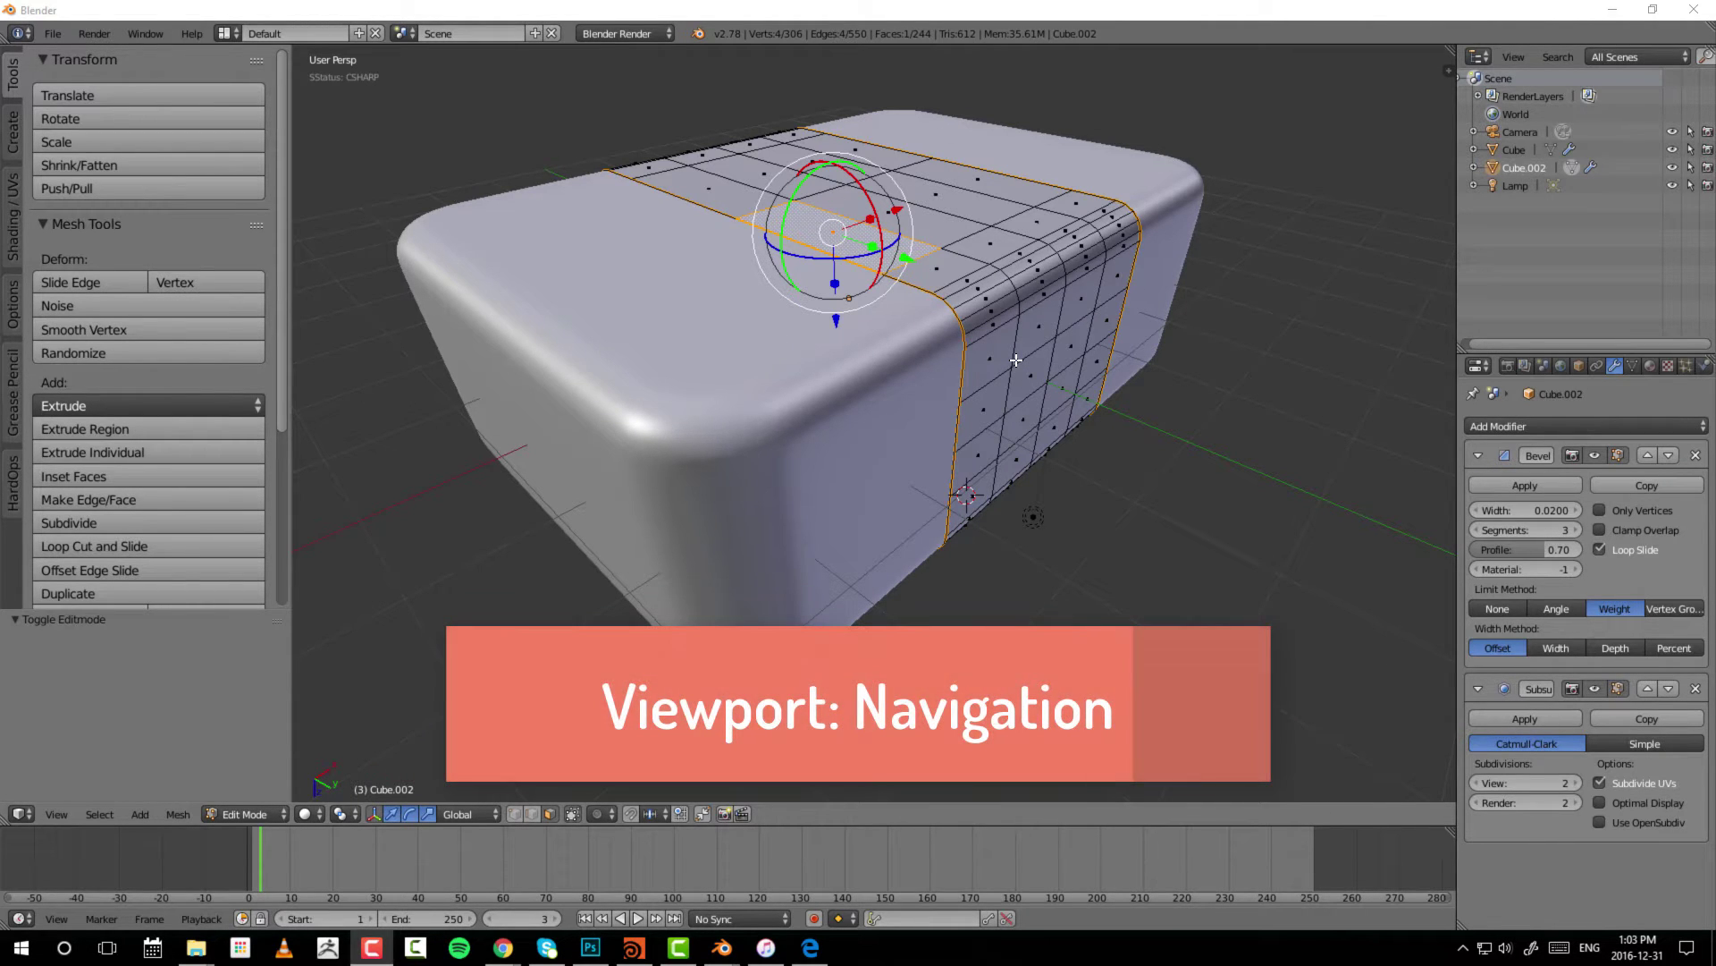
- Examine the rounded box in the perspective view from several angles, distances and pan positions
scroll(1016, 359, up, 3)
middle_drag(1016, 359, 1052, 330)
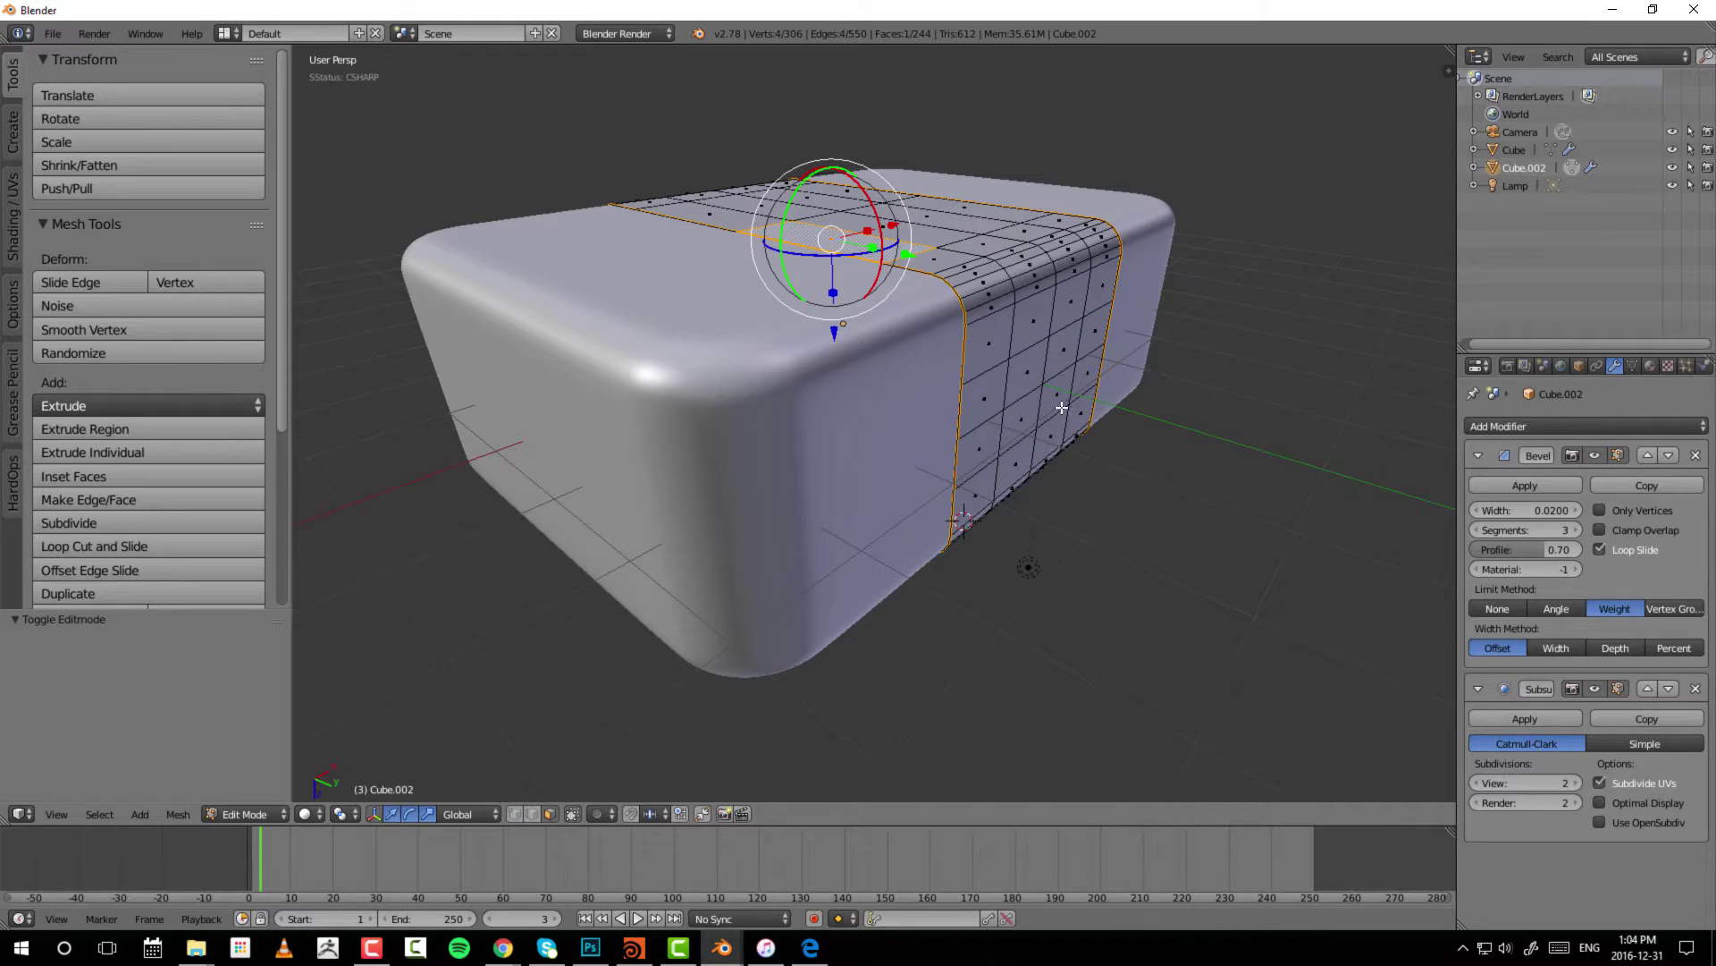
middle_drag(1068, 230, 1090, 199)
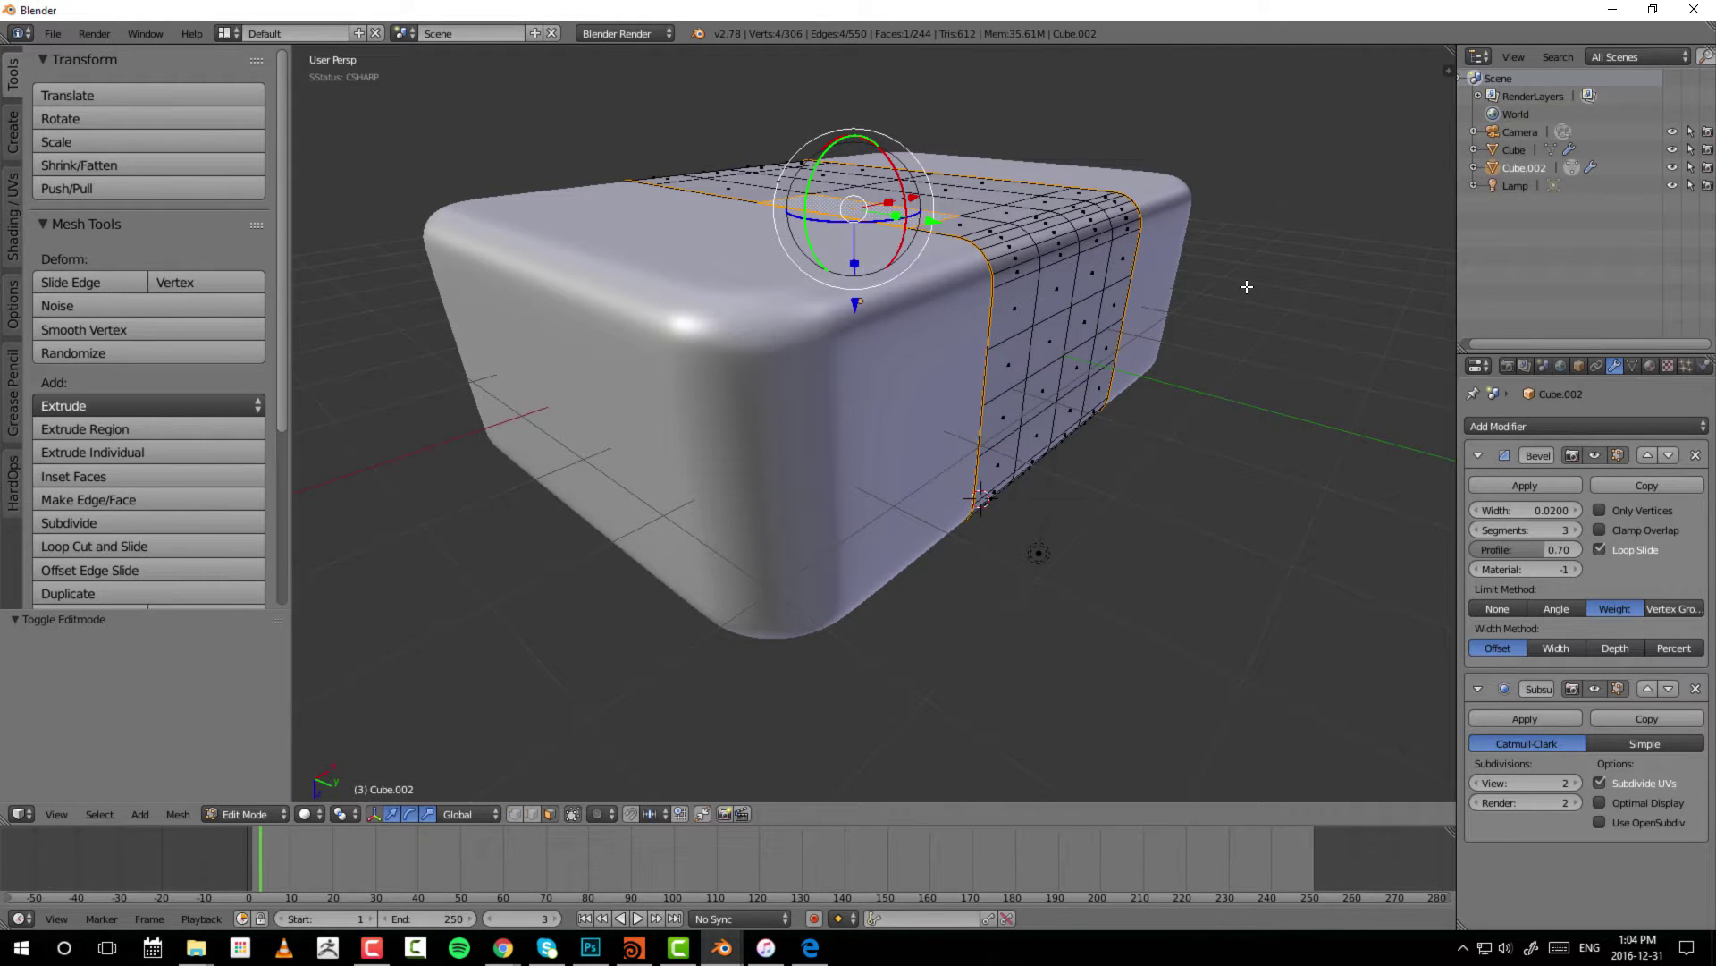
scroll(674, 299, down, 8)
scroll(1199, 272, up, 15)
scroll(1273, 276, down, 12)
scroll(1112, 260, up, 10)
scroll(1303, 257, down, 10)
scroll(1138, 260, up, 2)
middle_drag(1204, 245, 1026, 405)
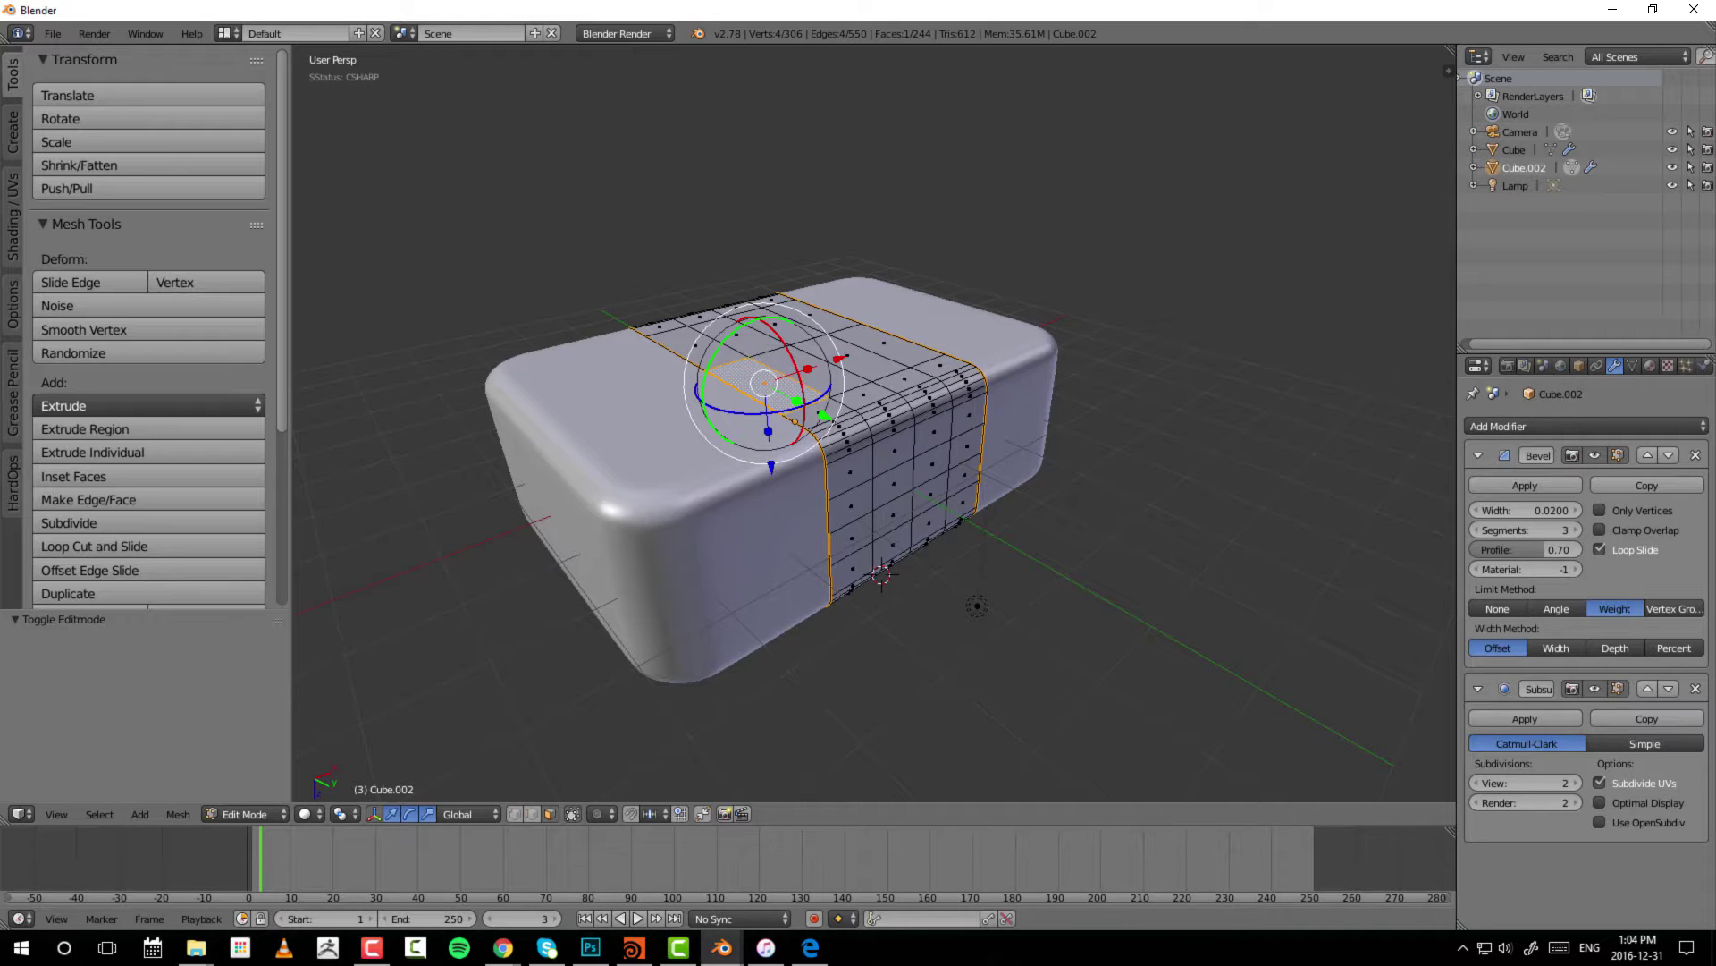
- Inspect the box in orthographic front, back, right, left, top and bottom views, and return to a perspective view
key(KP_1)
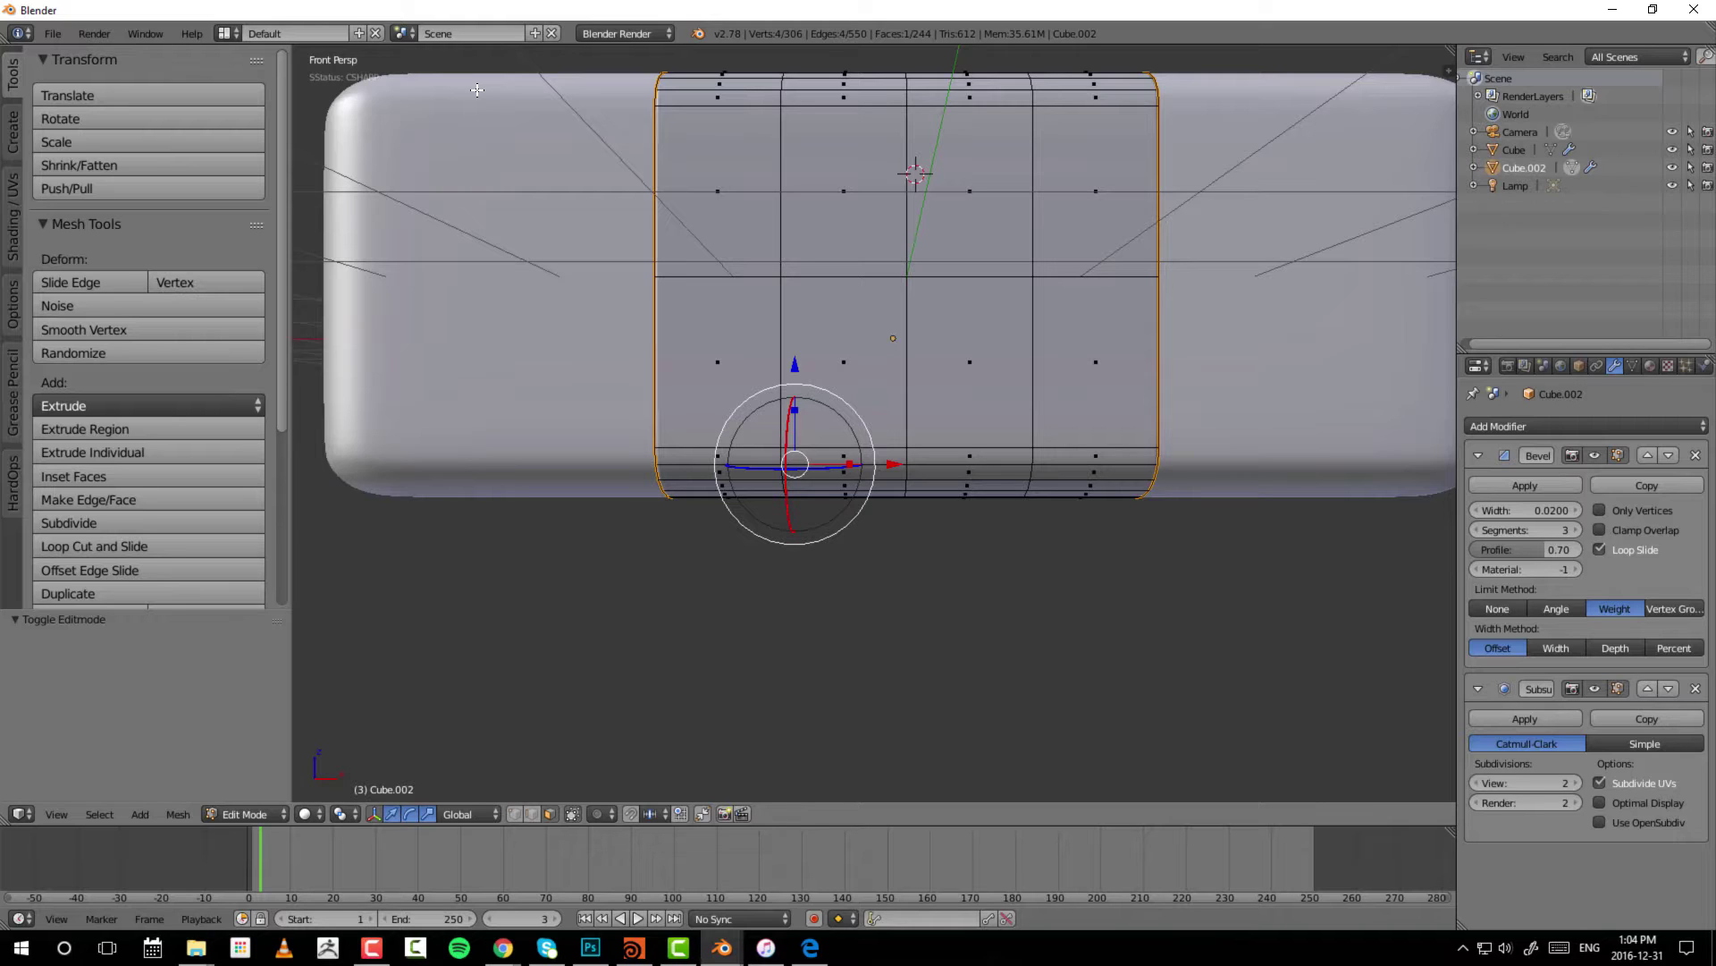
key(KP_5)
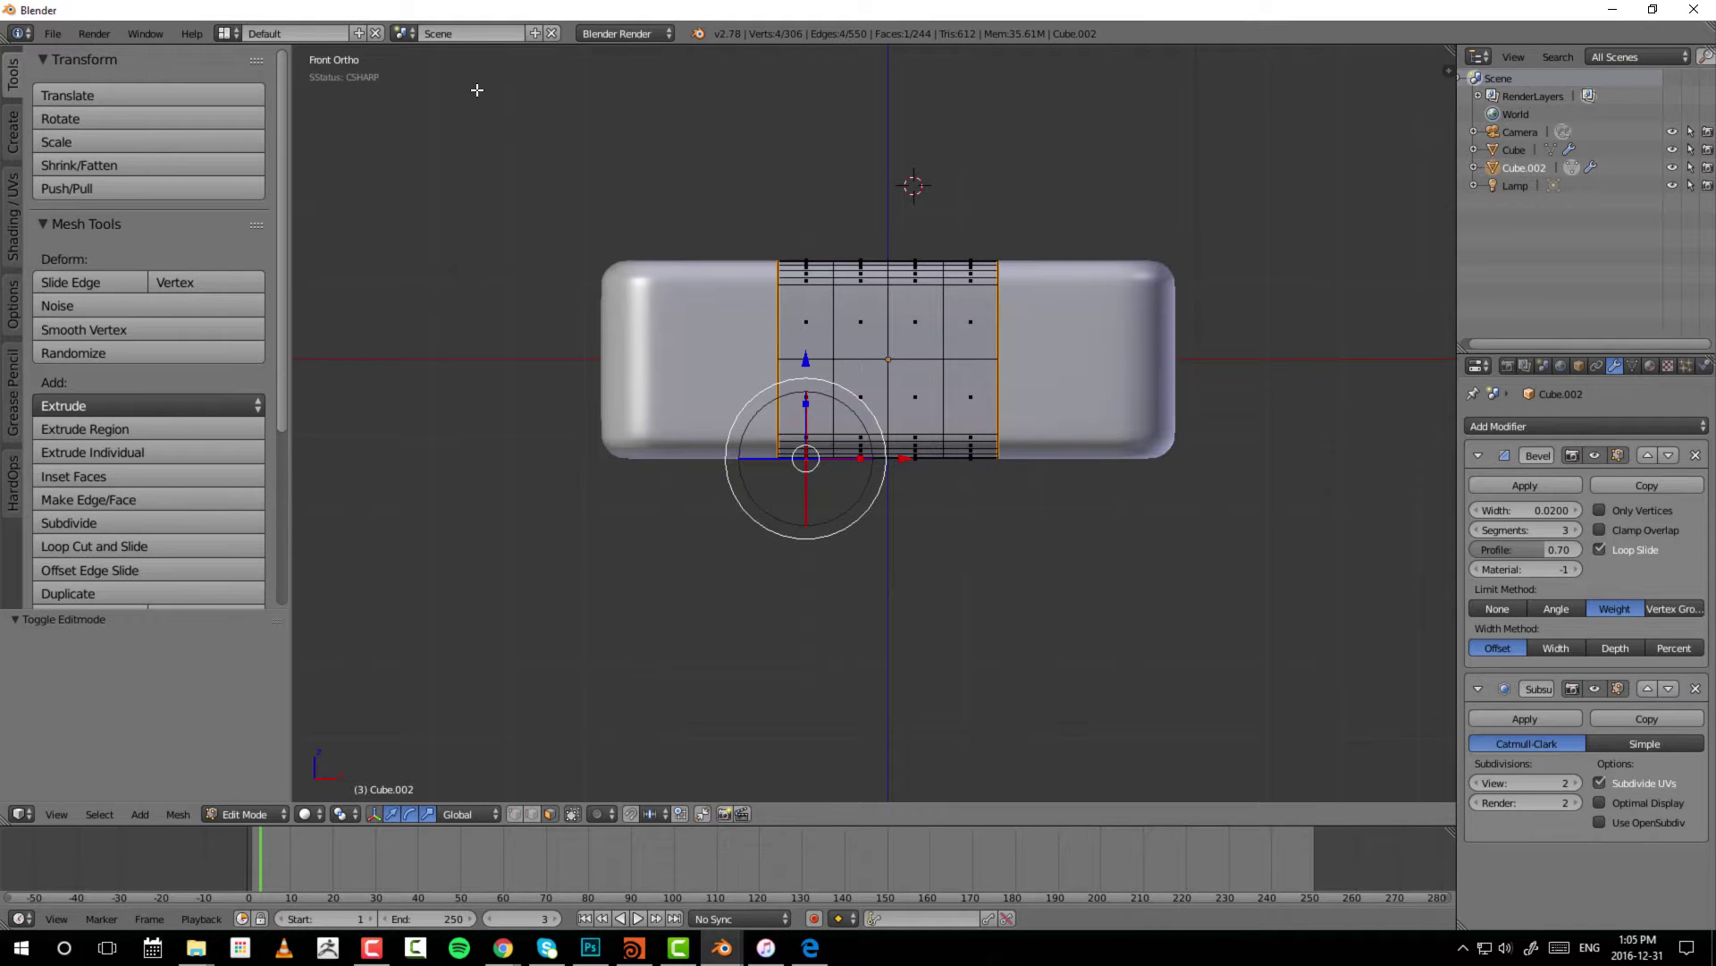
key(ctrl+KP_1)
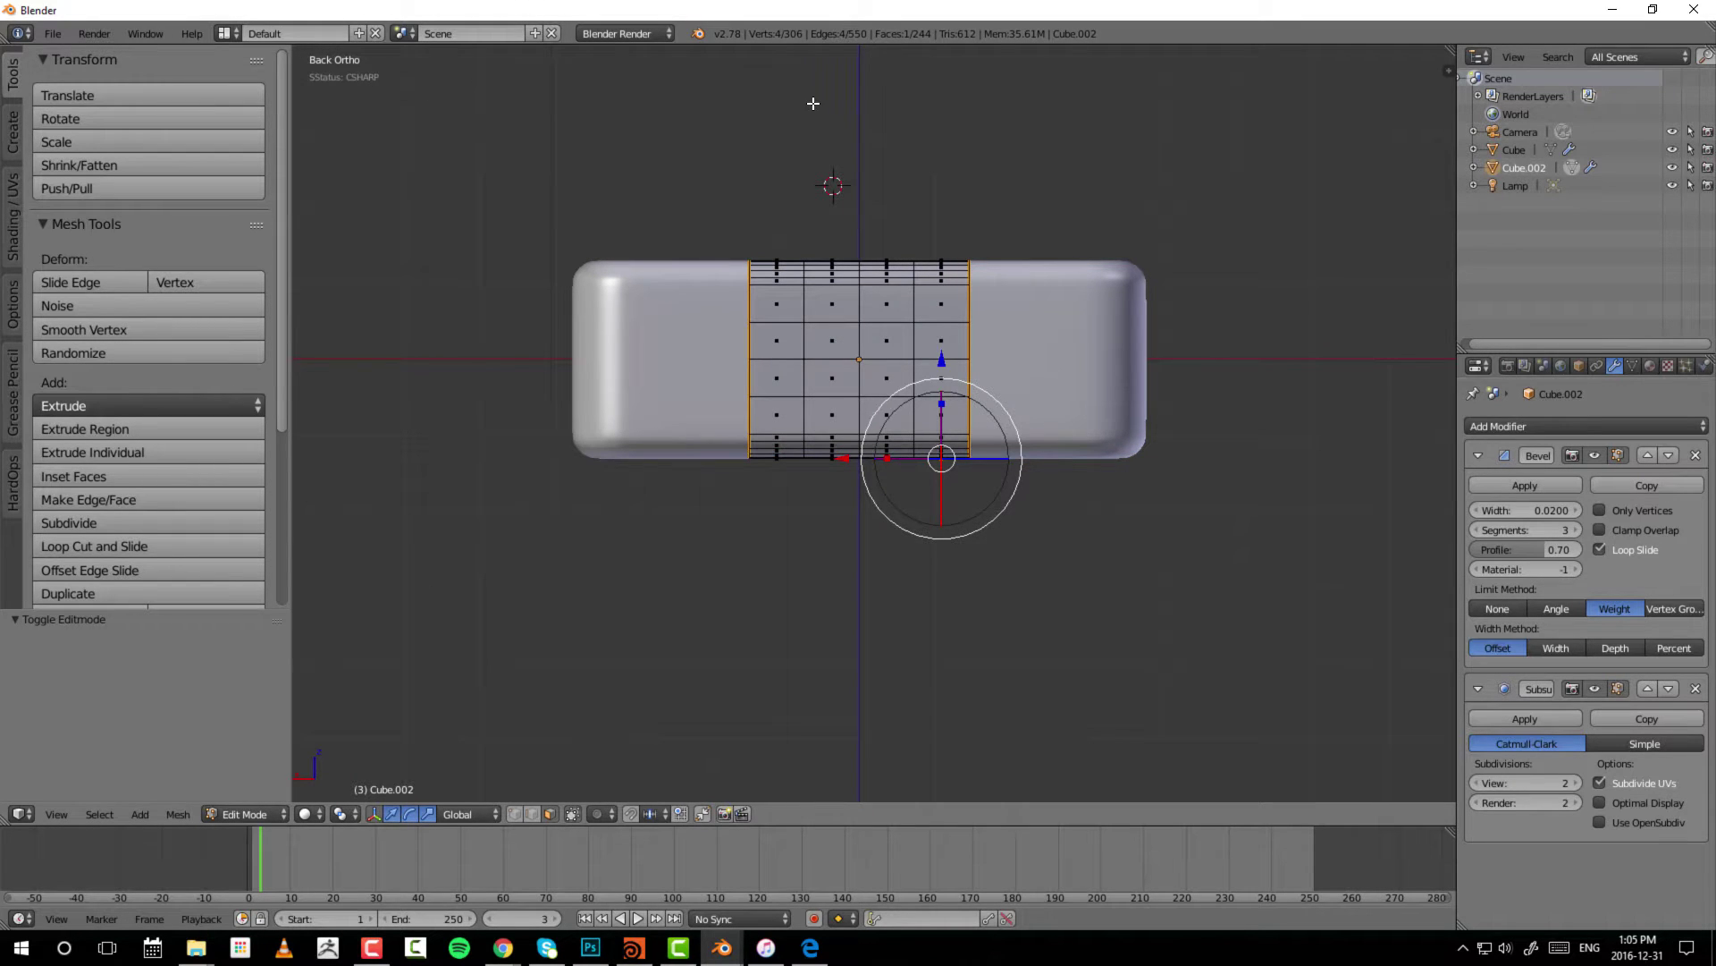
key(KP_3)
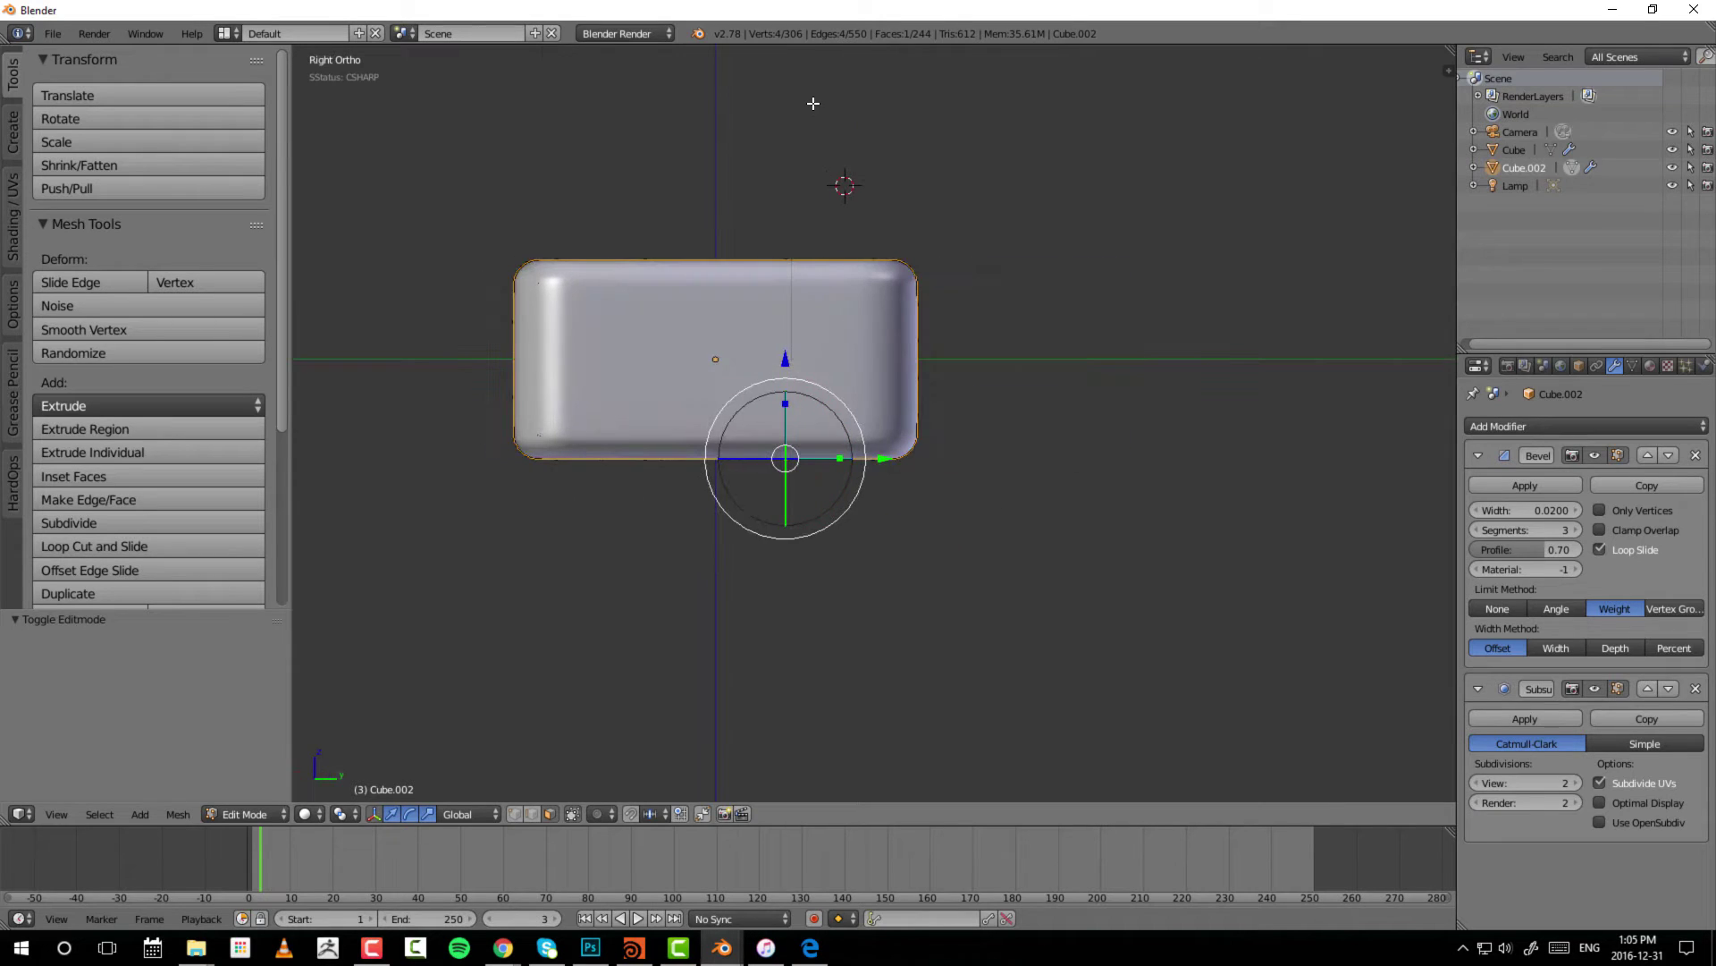
key(ctrl+KP_3)
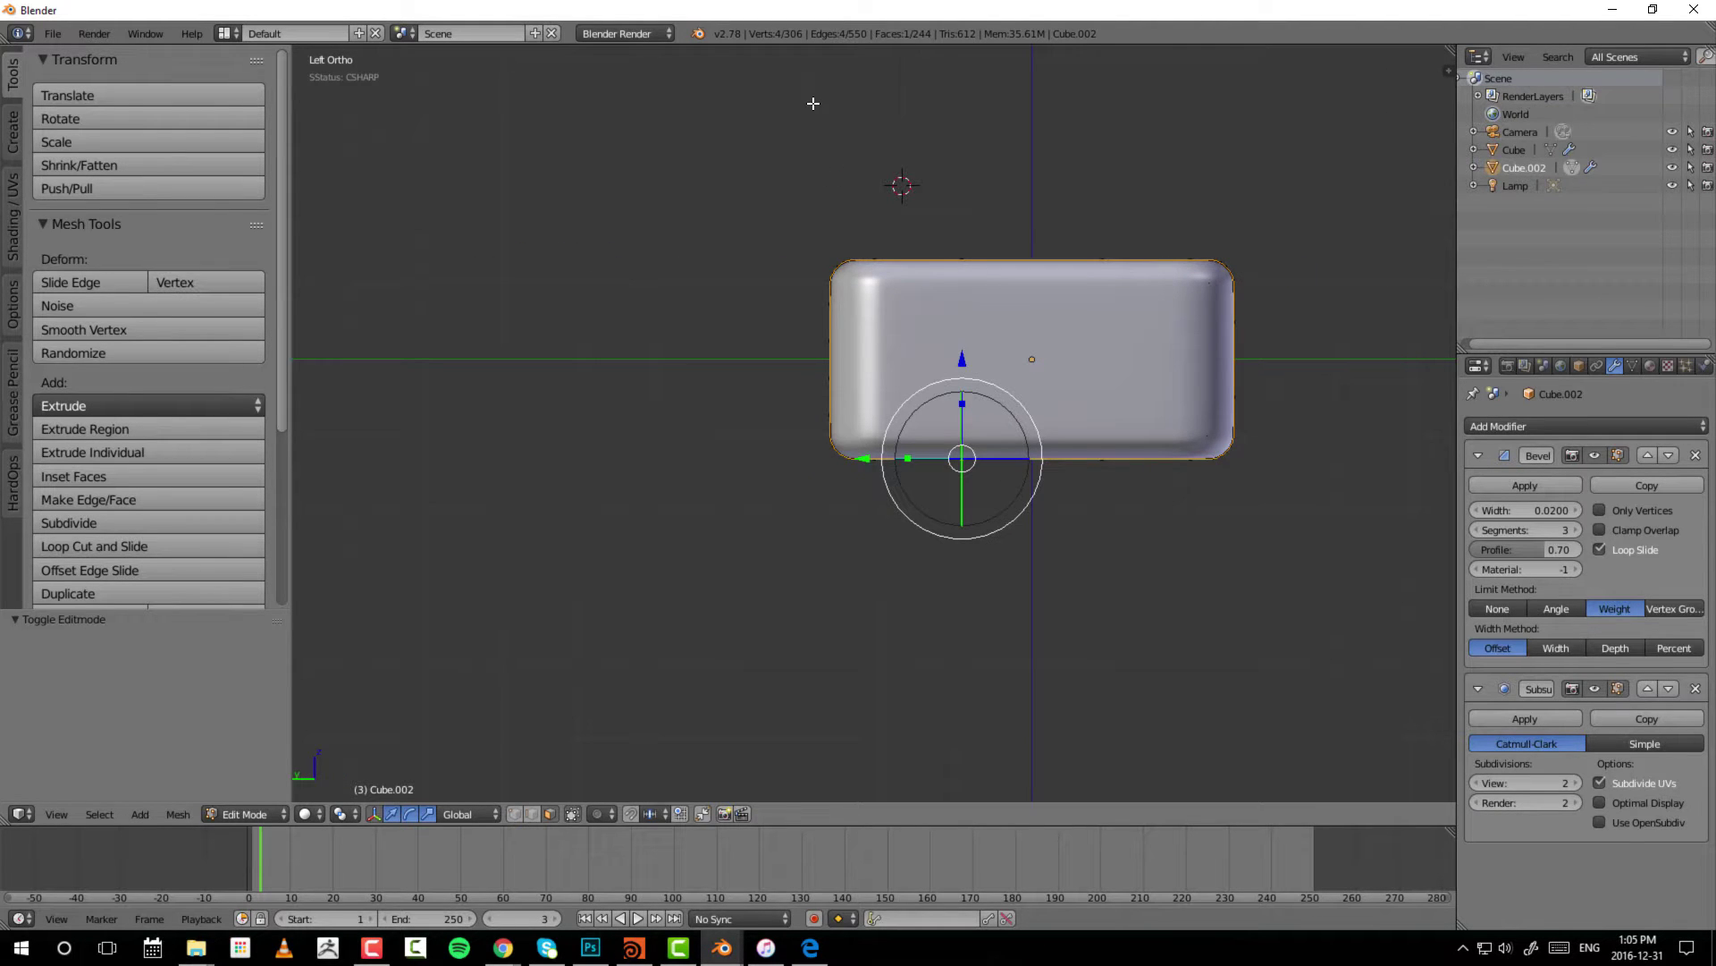
key(KP_7)
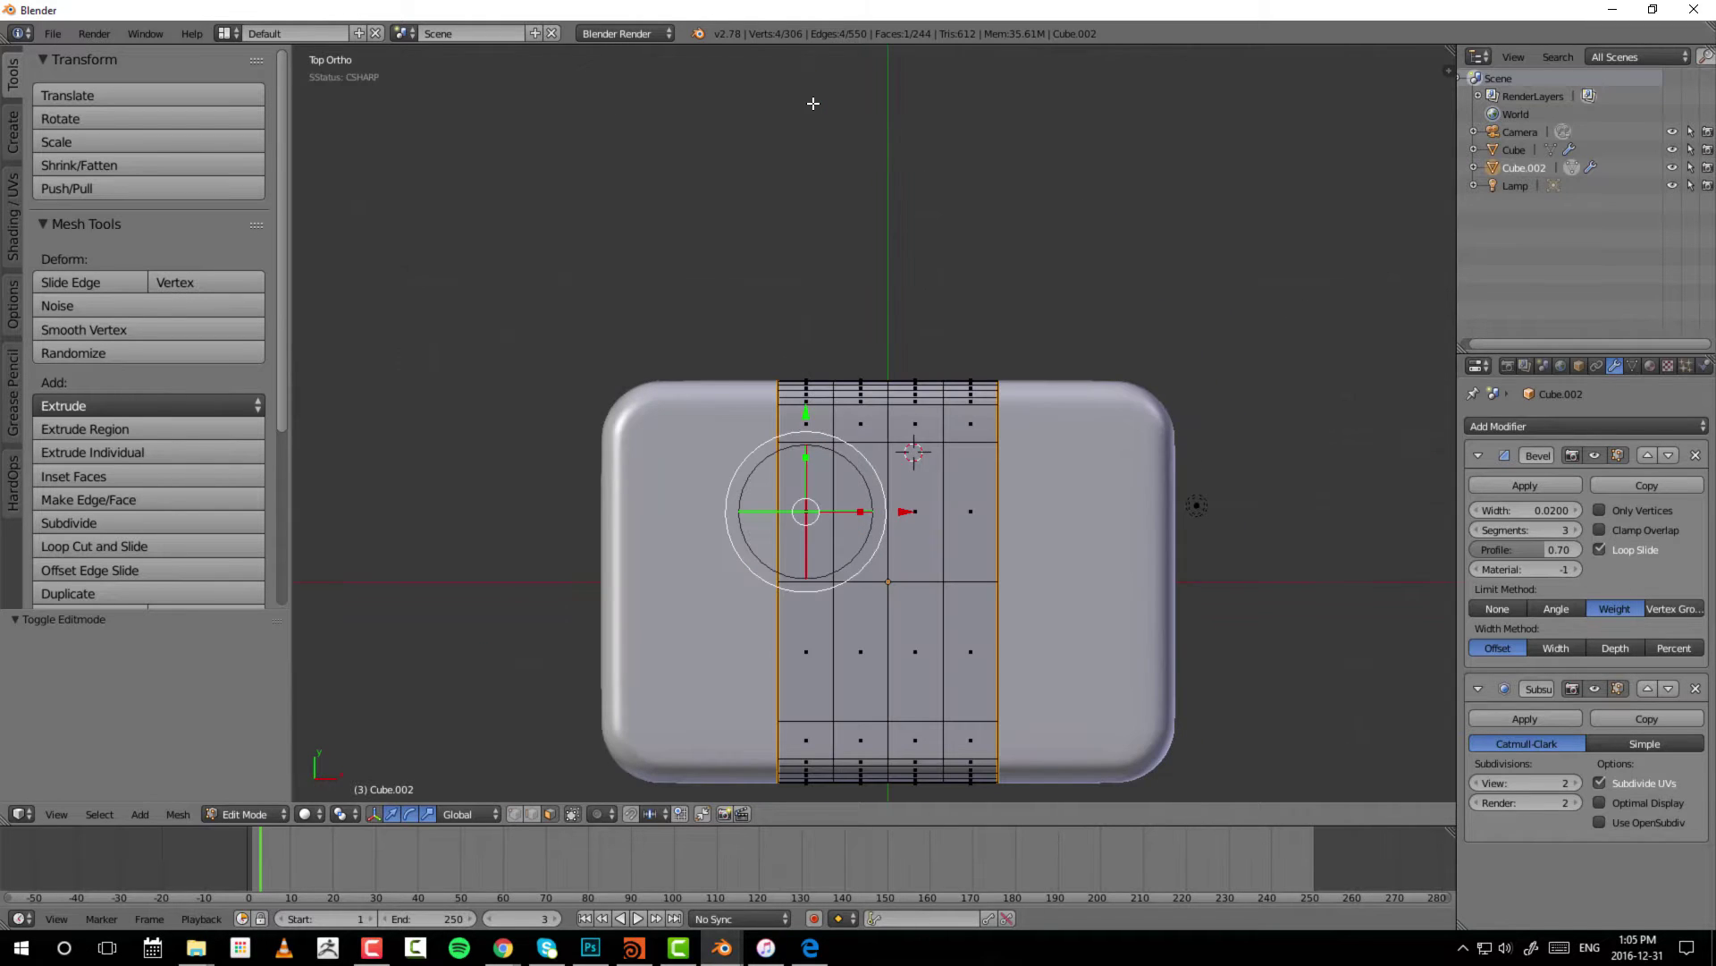
key(ctrl+KP_7)
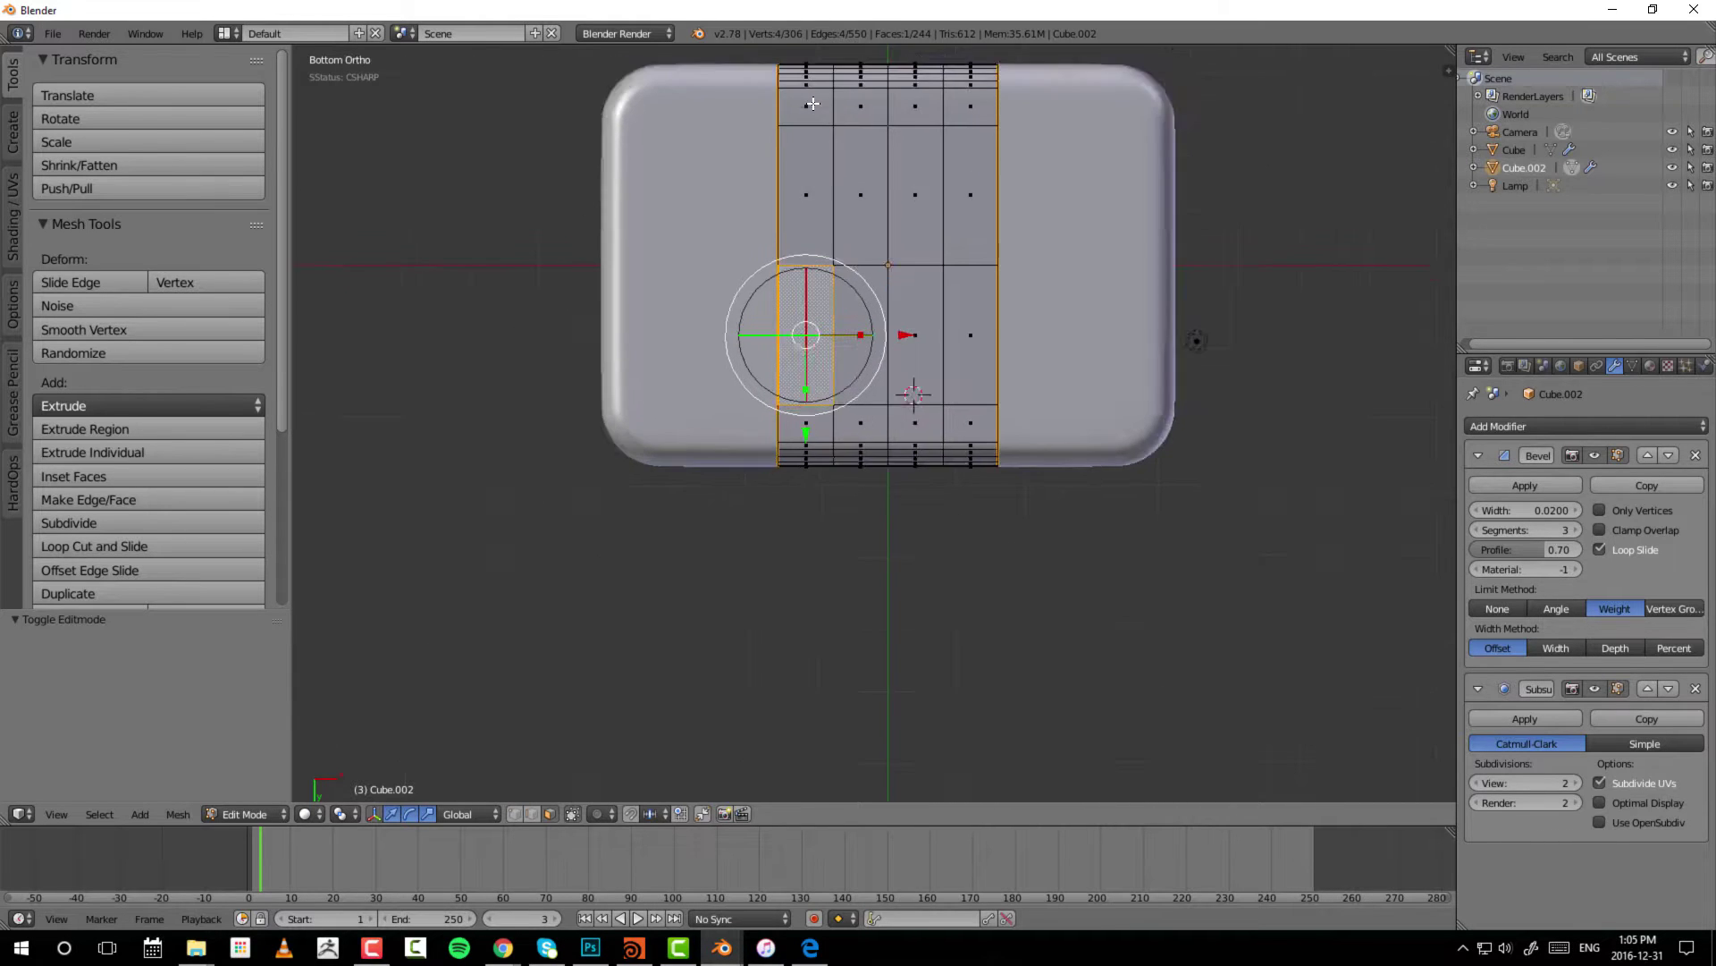
middle_drag(1030, 314, 889, 236)
key(KP_5)
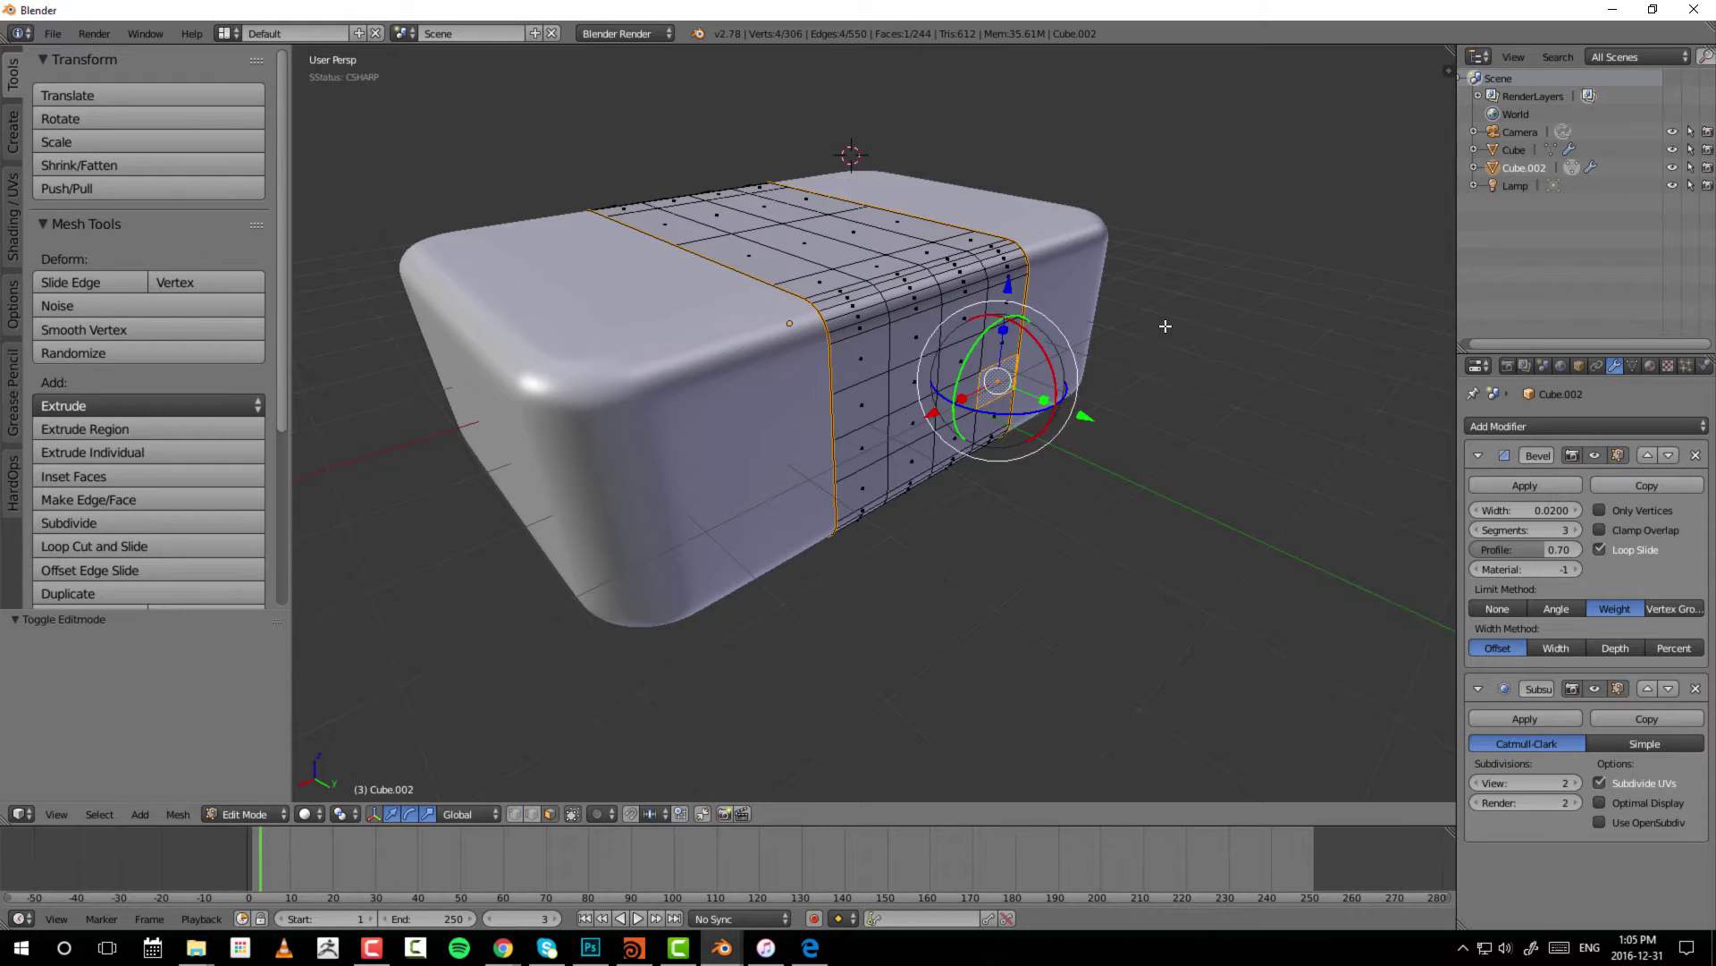
- Frame the selected face in the view, and select a face on top of the box's middle band
key(KP_Decimal)
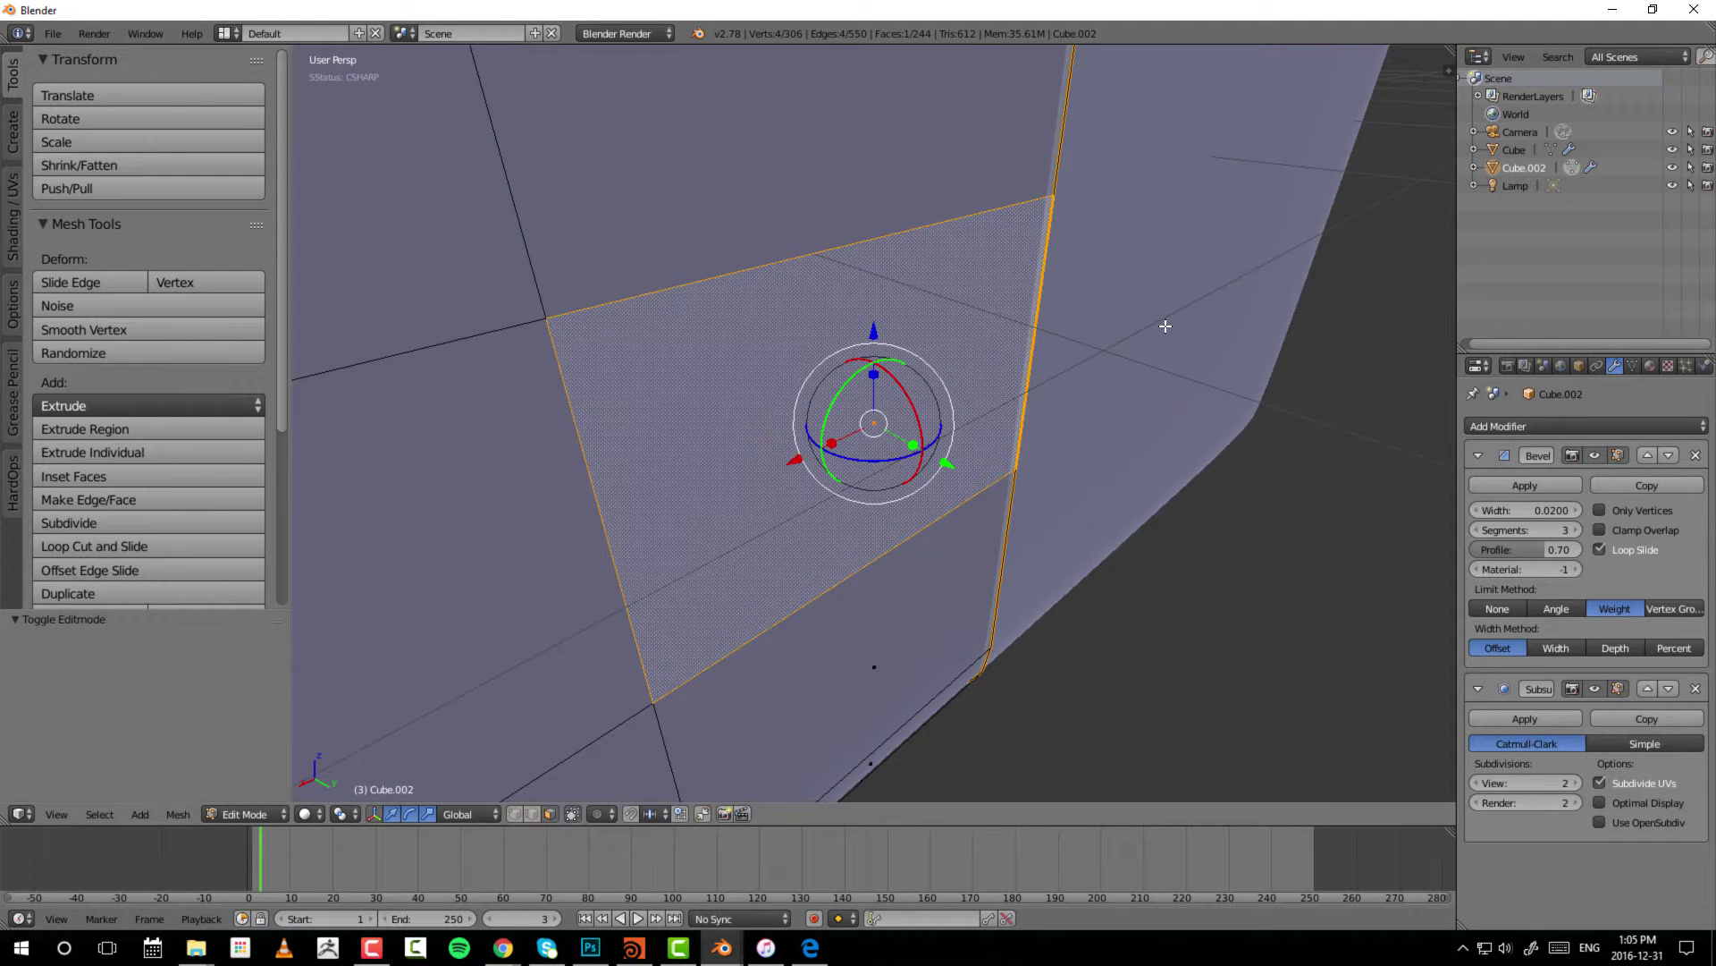
scroll(1054, 300, down, 8)
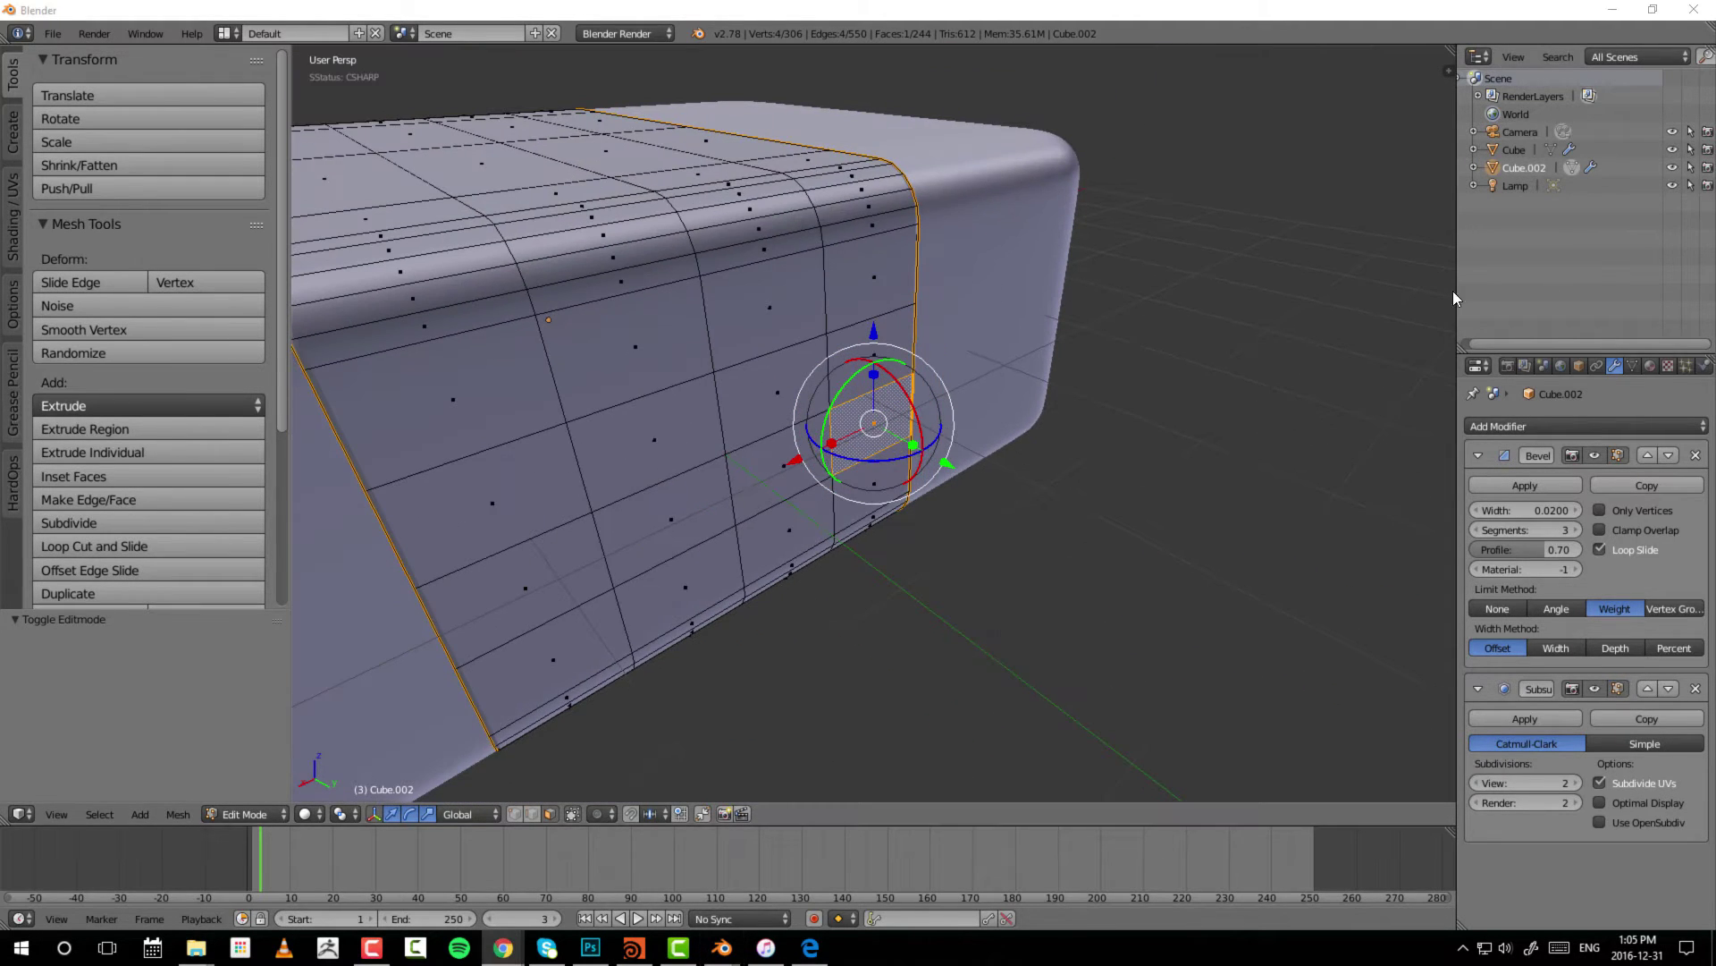
middle_drag(852, 397, 908, 437)
right_click(904, 159)
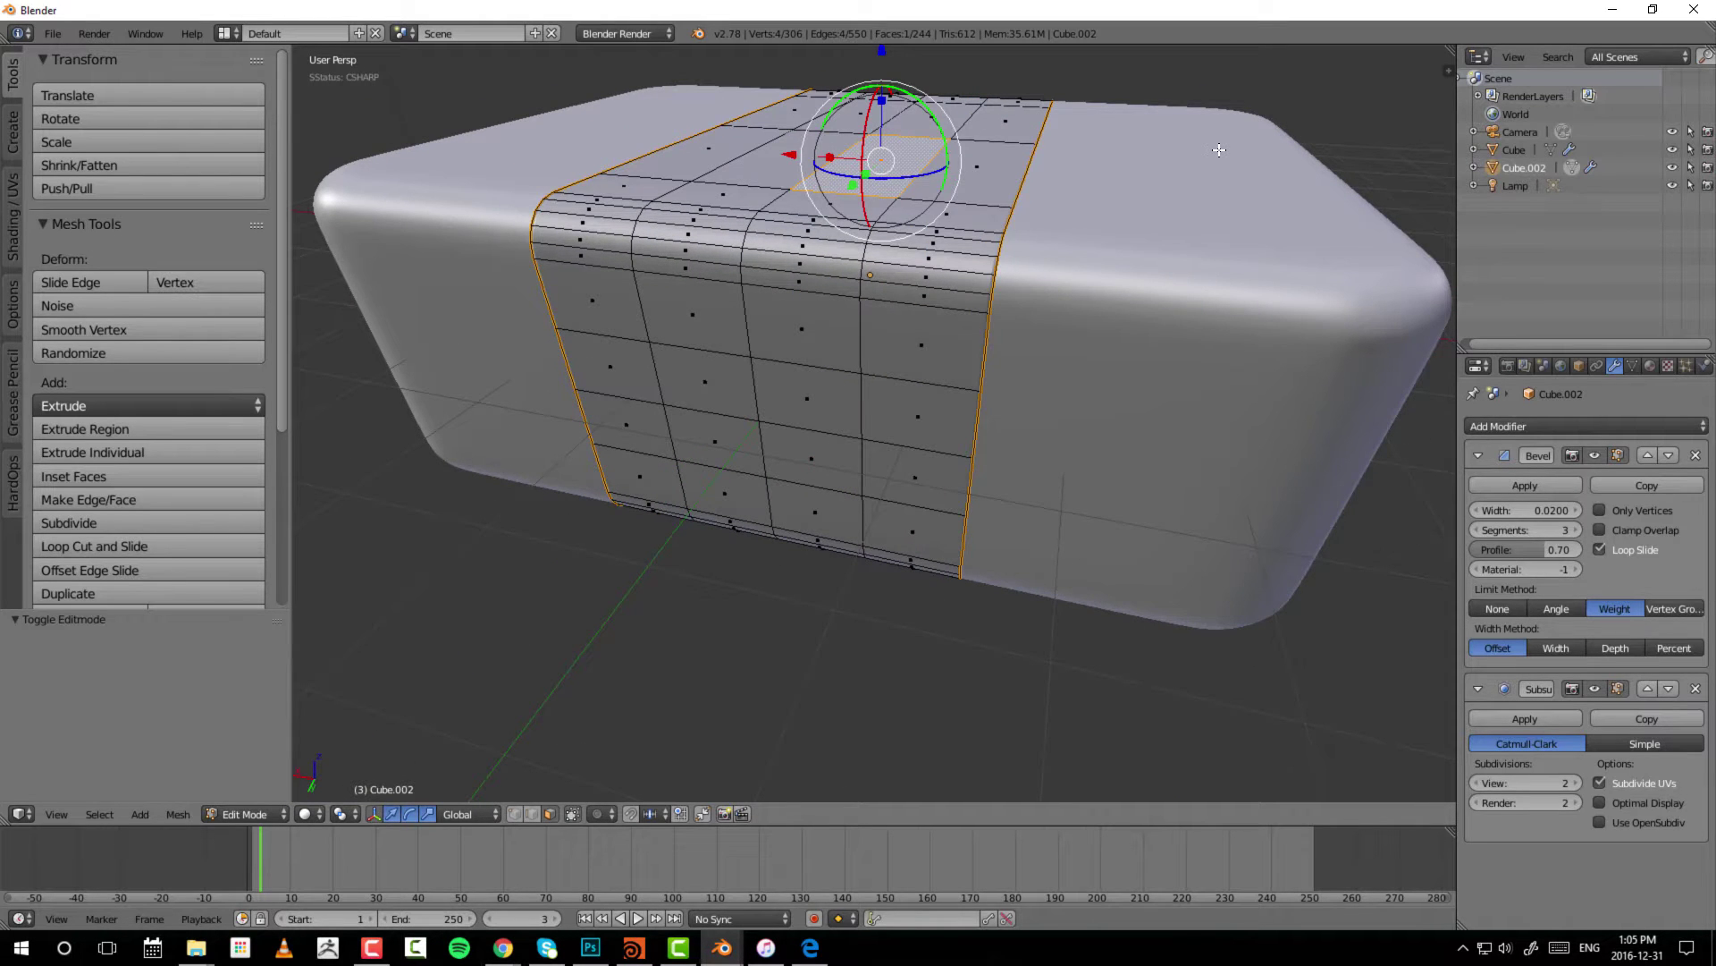
- Isolate the middle band in local view, examine its open side, and restore the full scene
key(KP_Divide)
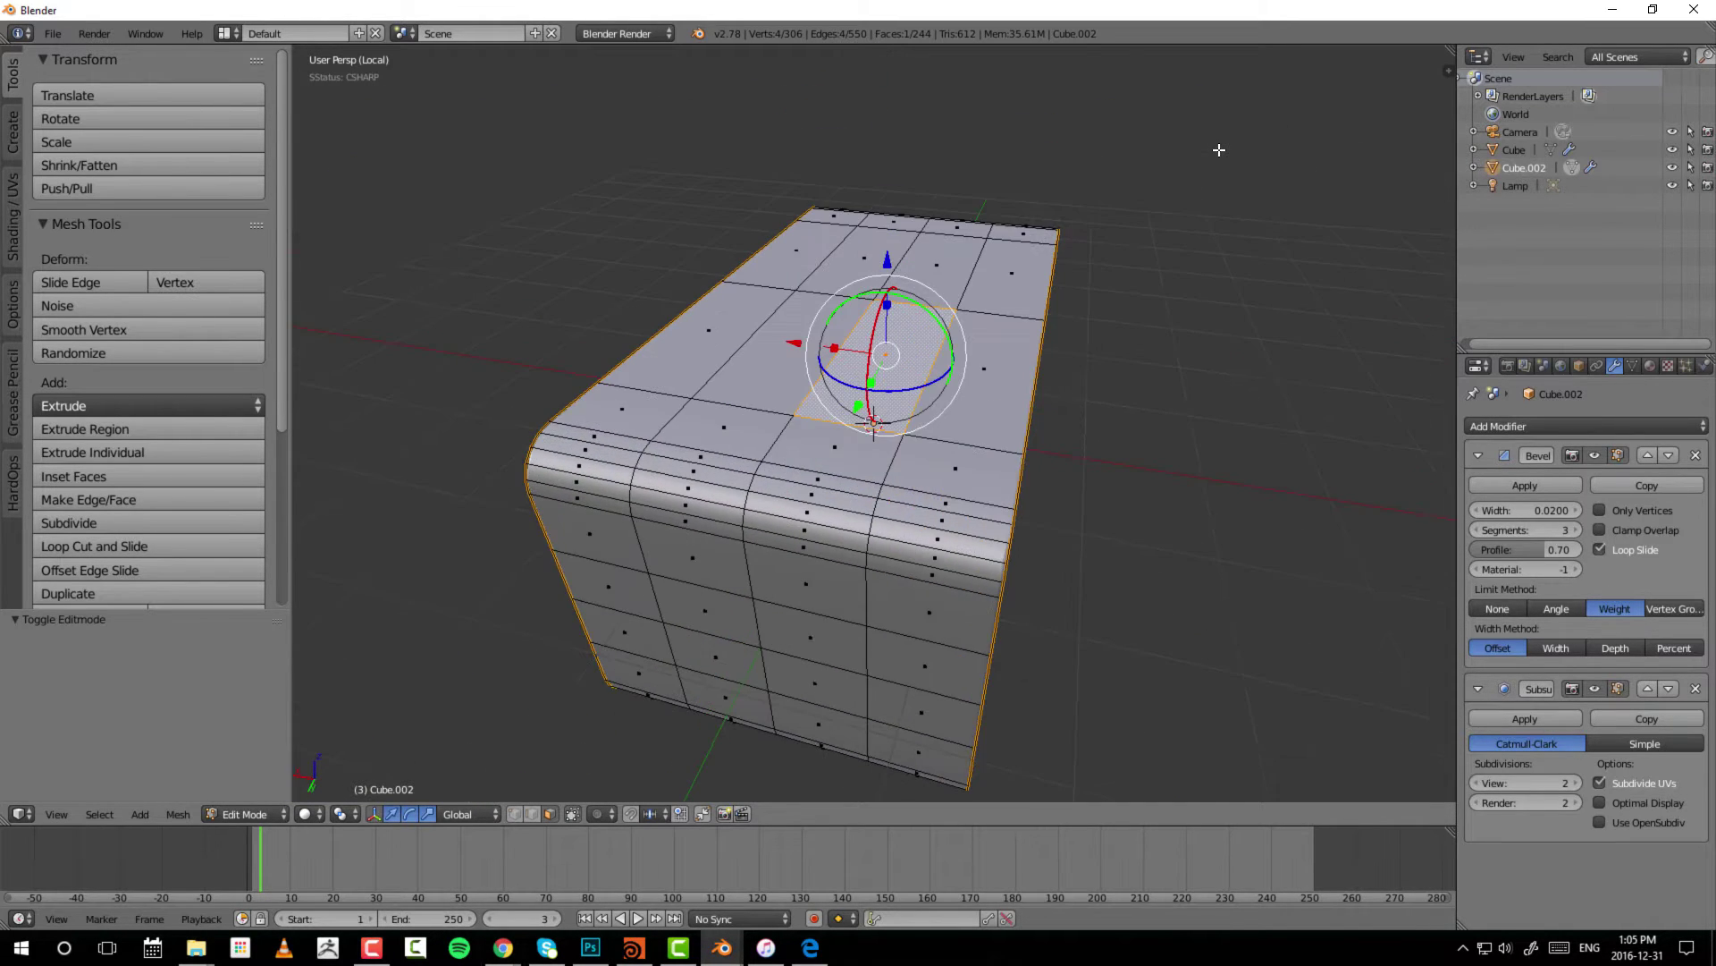
middle_drag(1185, 381, 685, 384)
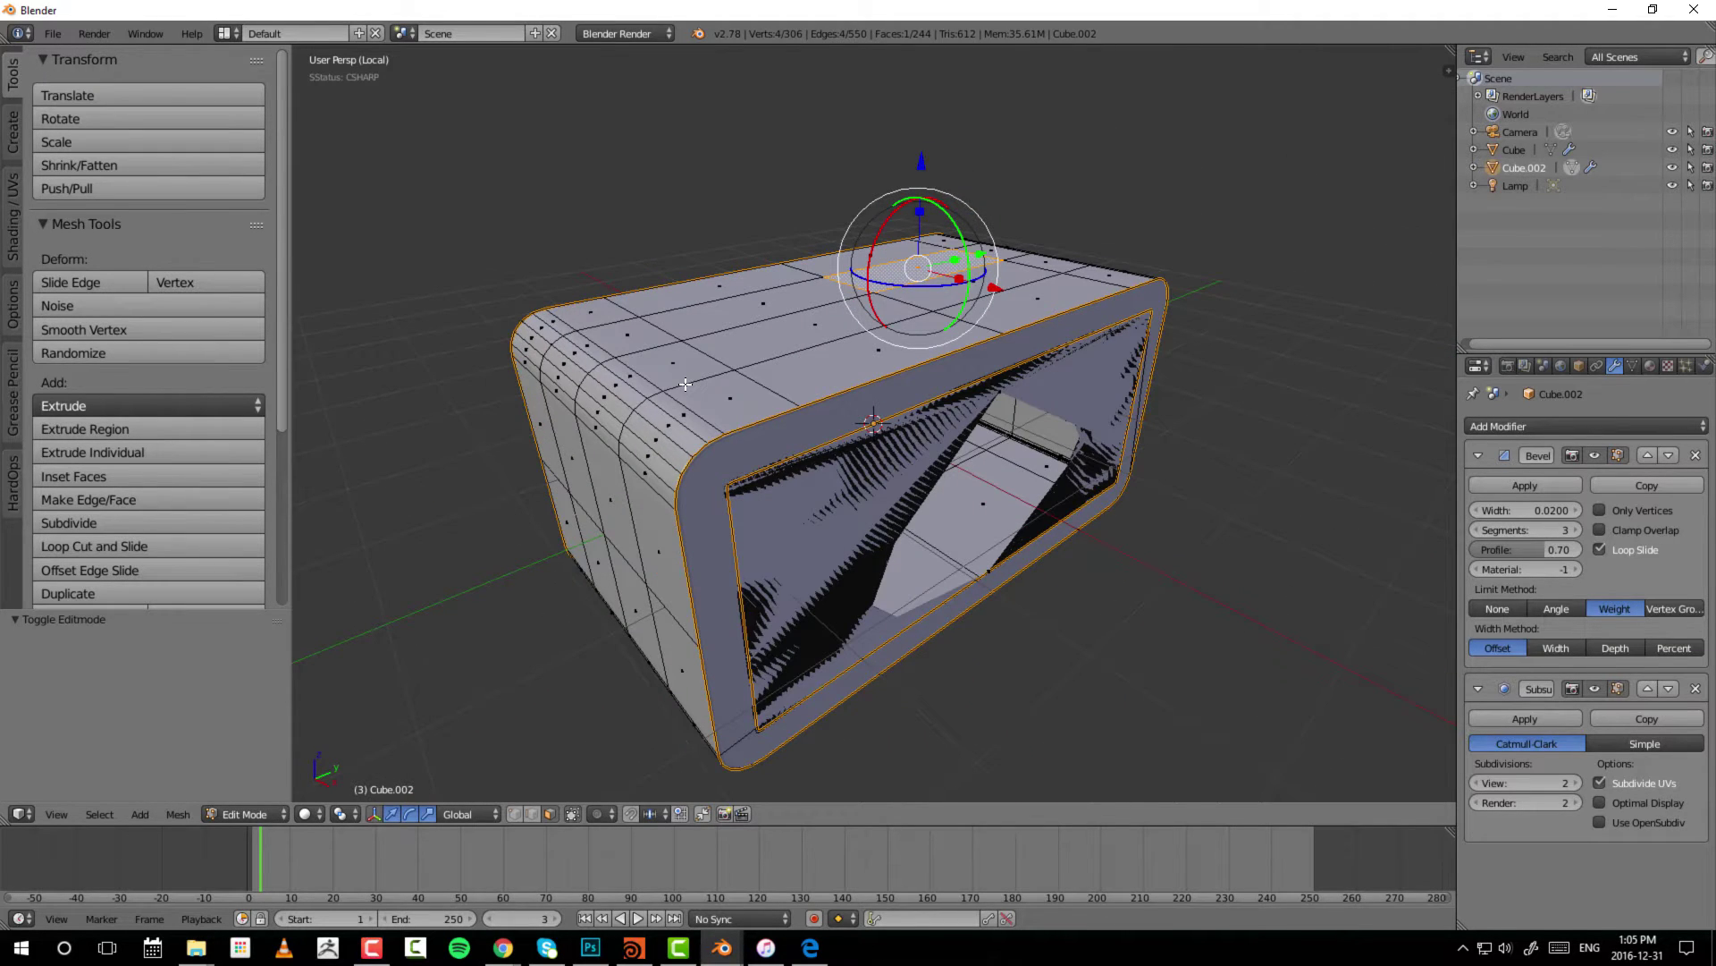
key(KP_Divide)
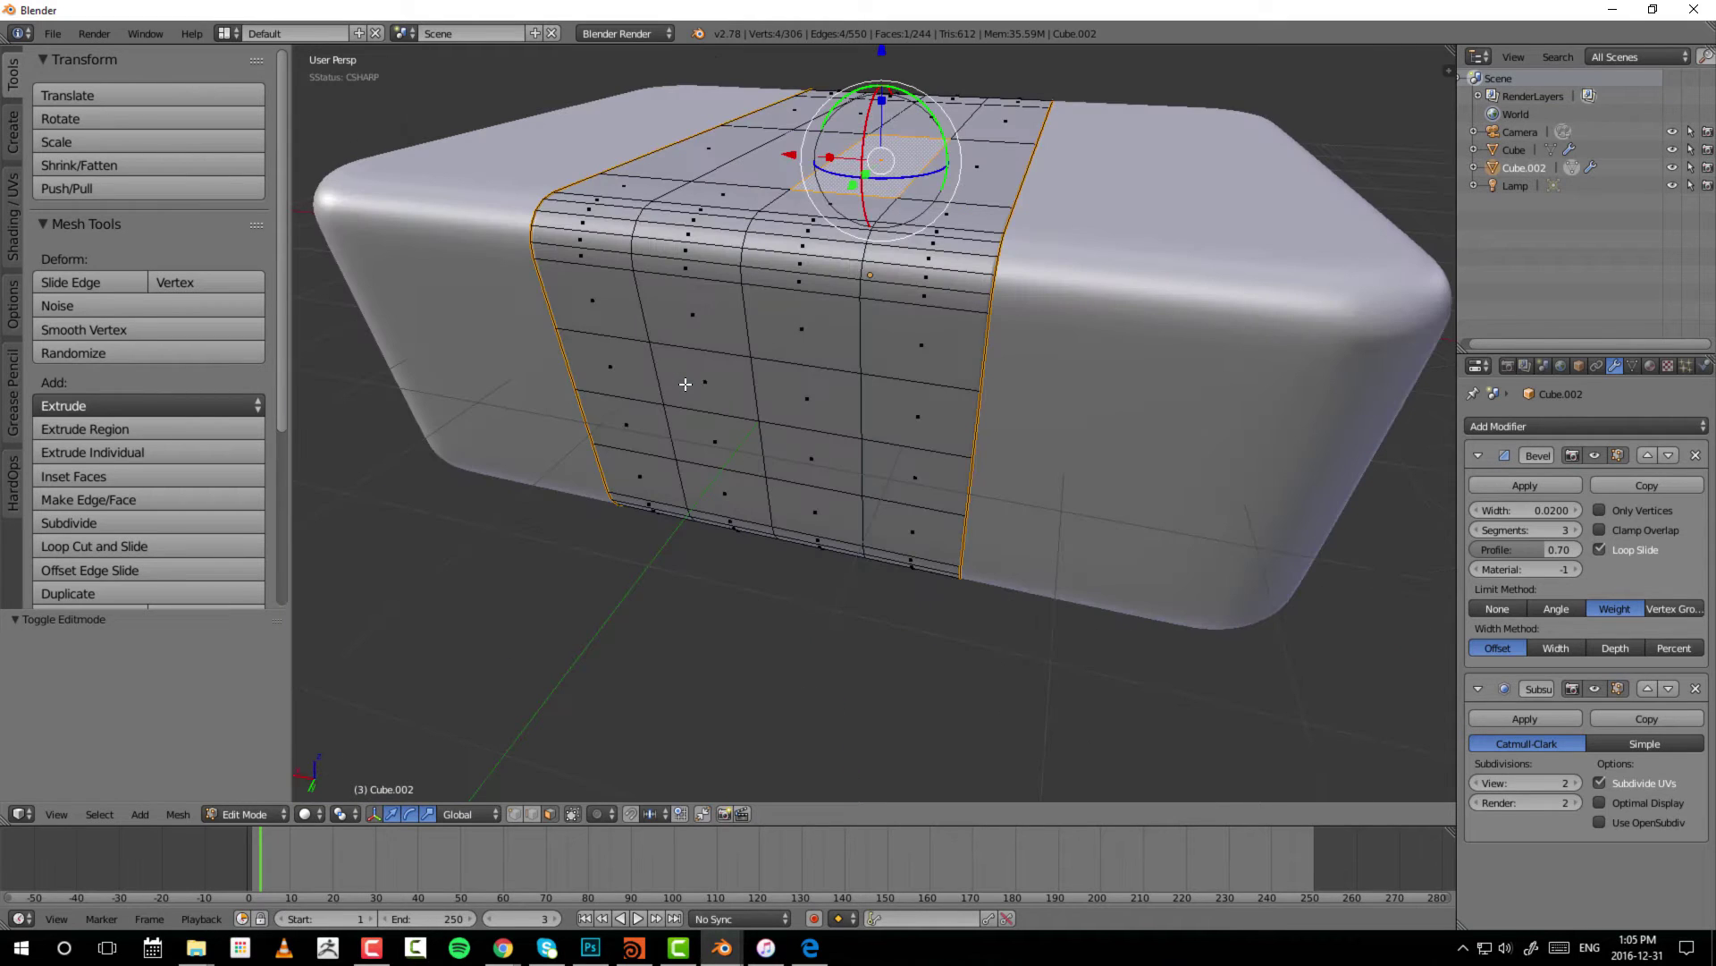
scroll(1100, 383, down, 3)
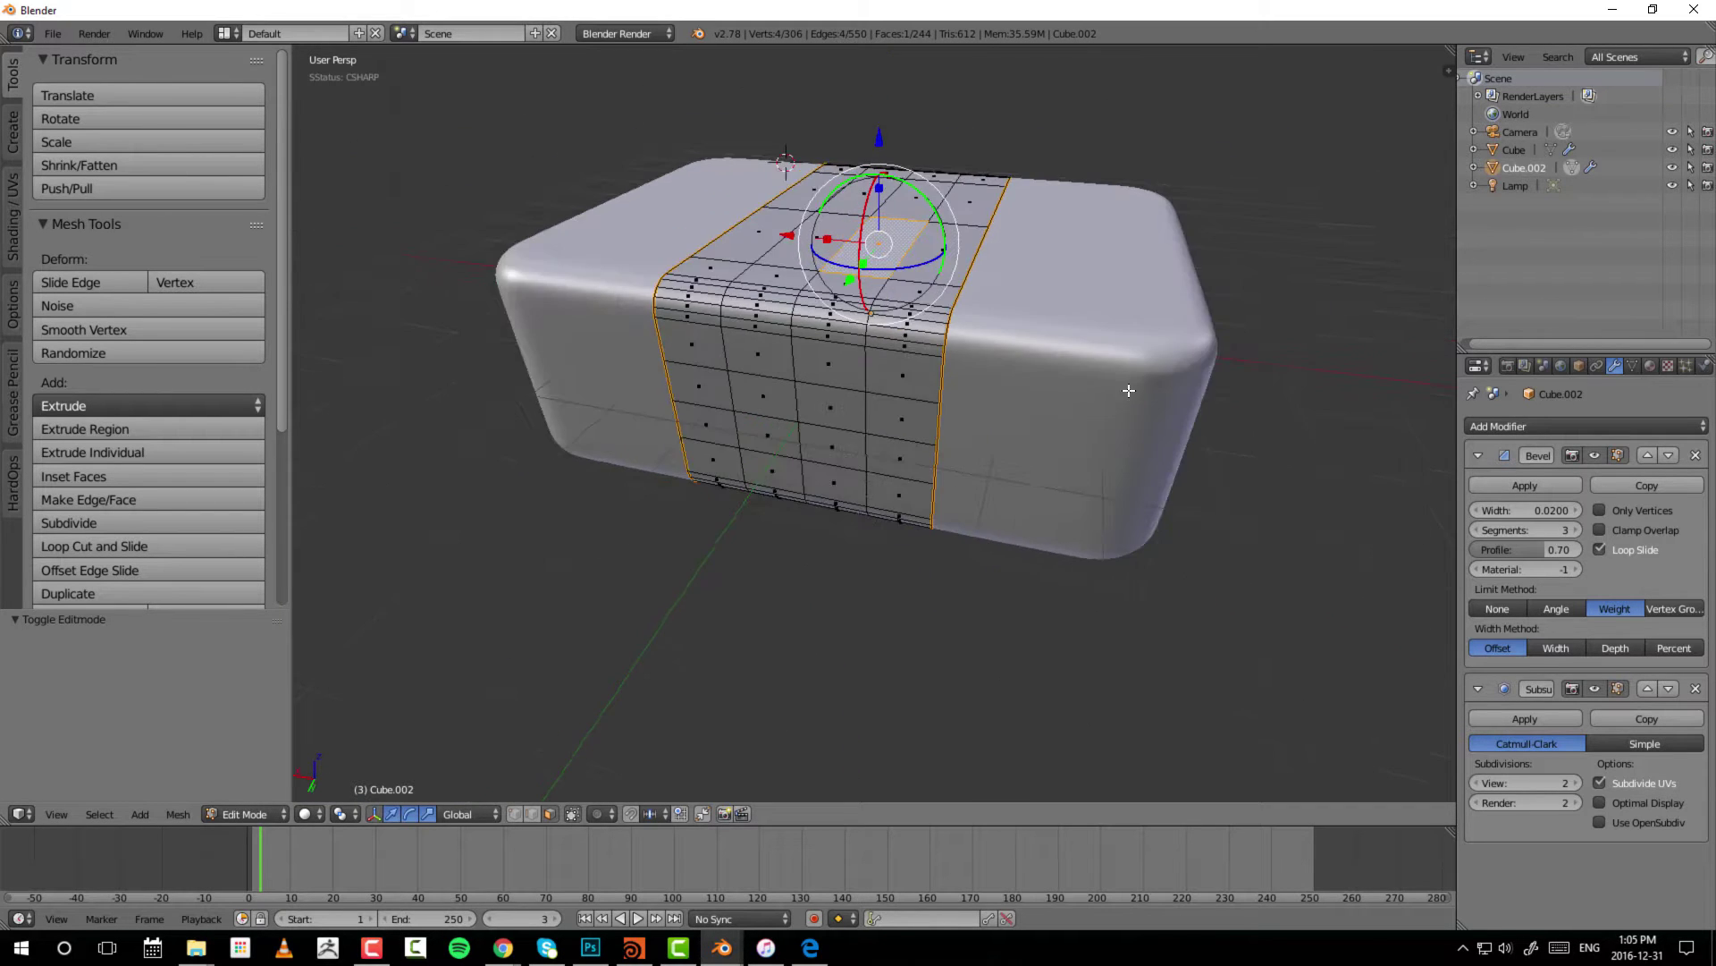
middle_drag(1100, 383, 887, 471)
middle_drag(1298, 308, 925, 331)
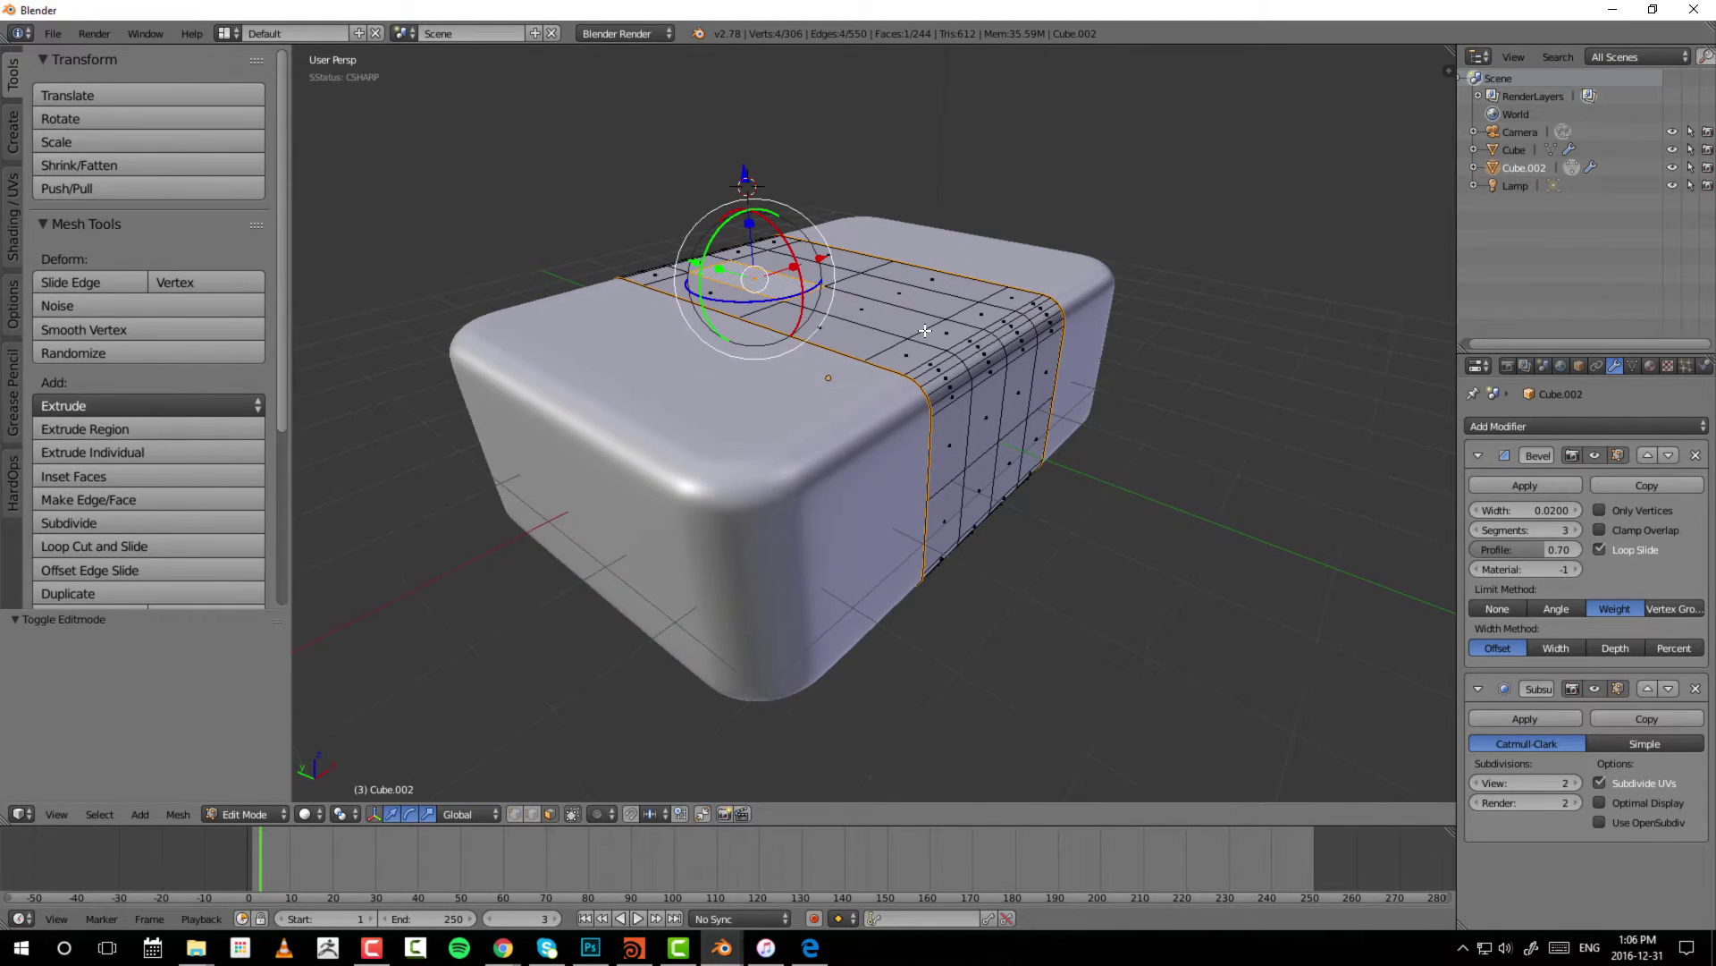
scroll(925, 330, down, 3)
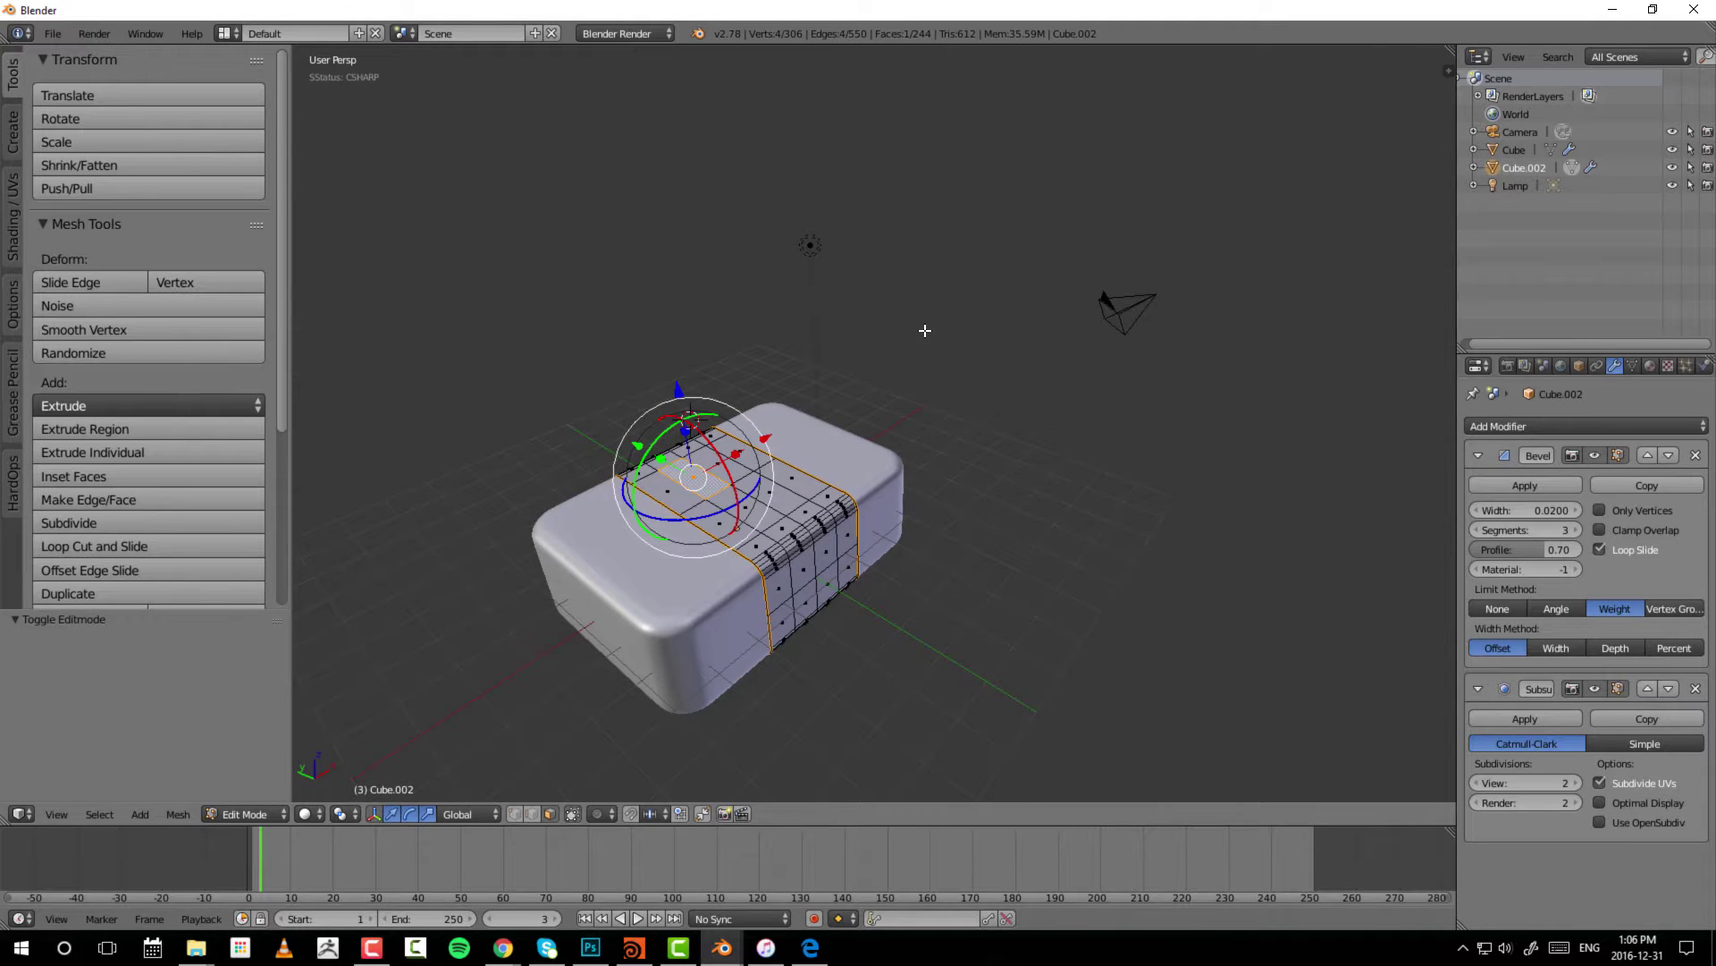
scroll(867, 449, down, 2)
scroll(867, 449, up, 2)
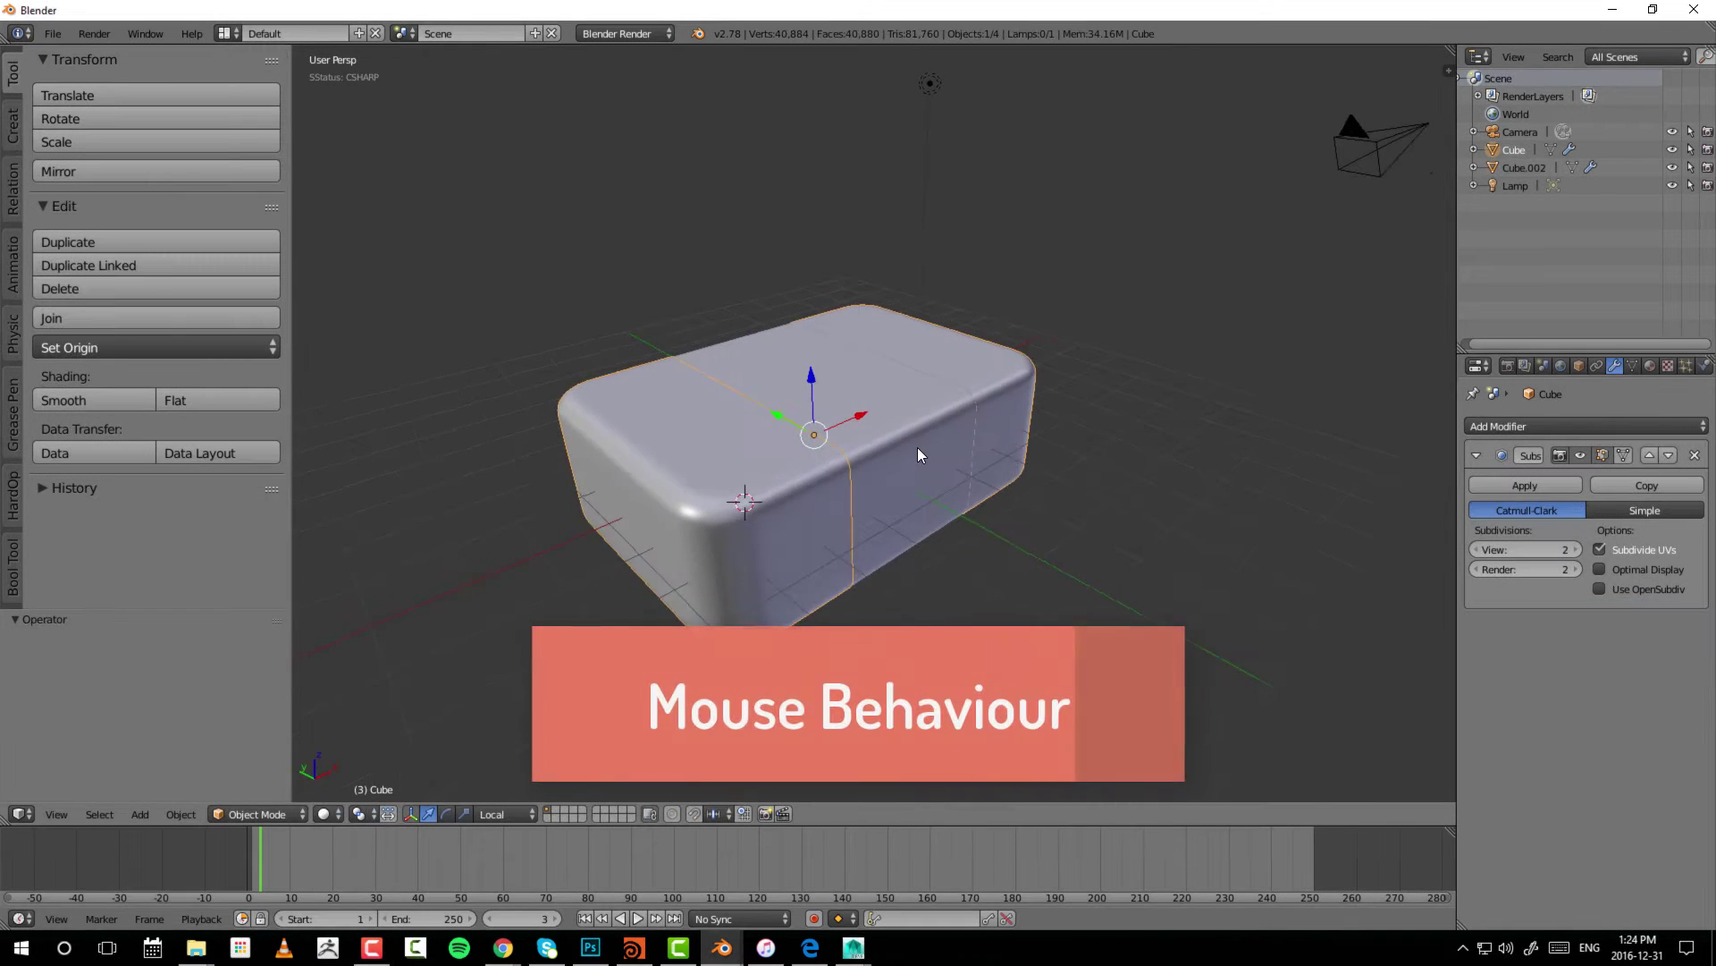
- Select the lamp in the 3D viewport, followed by the box's middle band, Cube.002
middle_drag(918, 447, 685, 400)
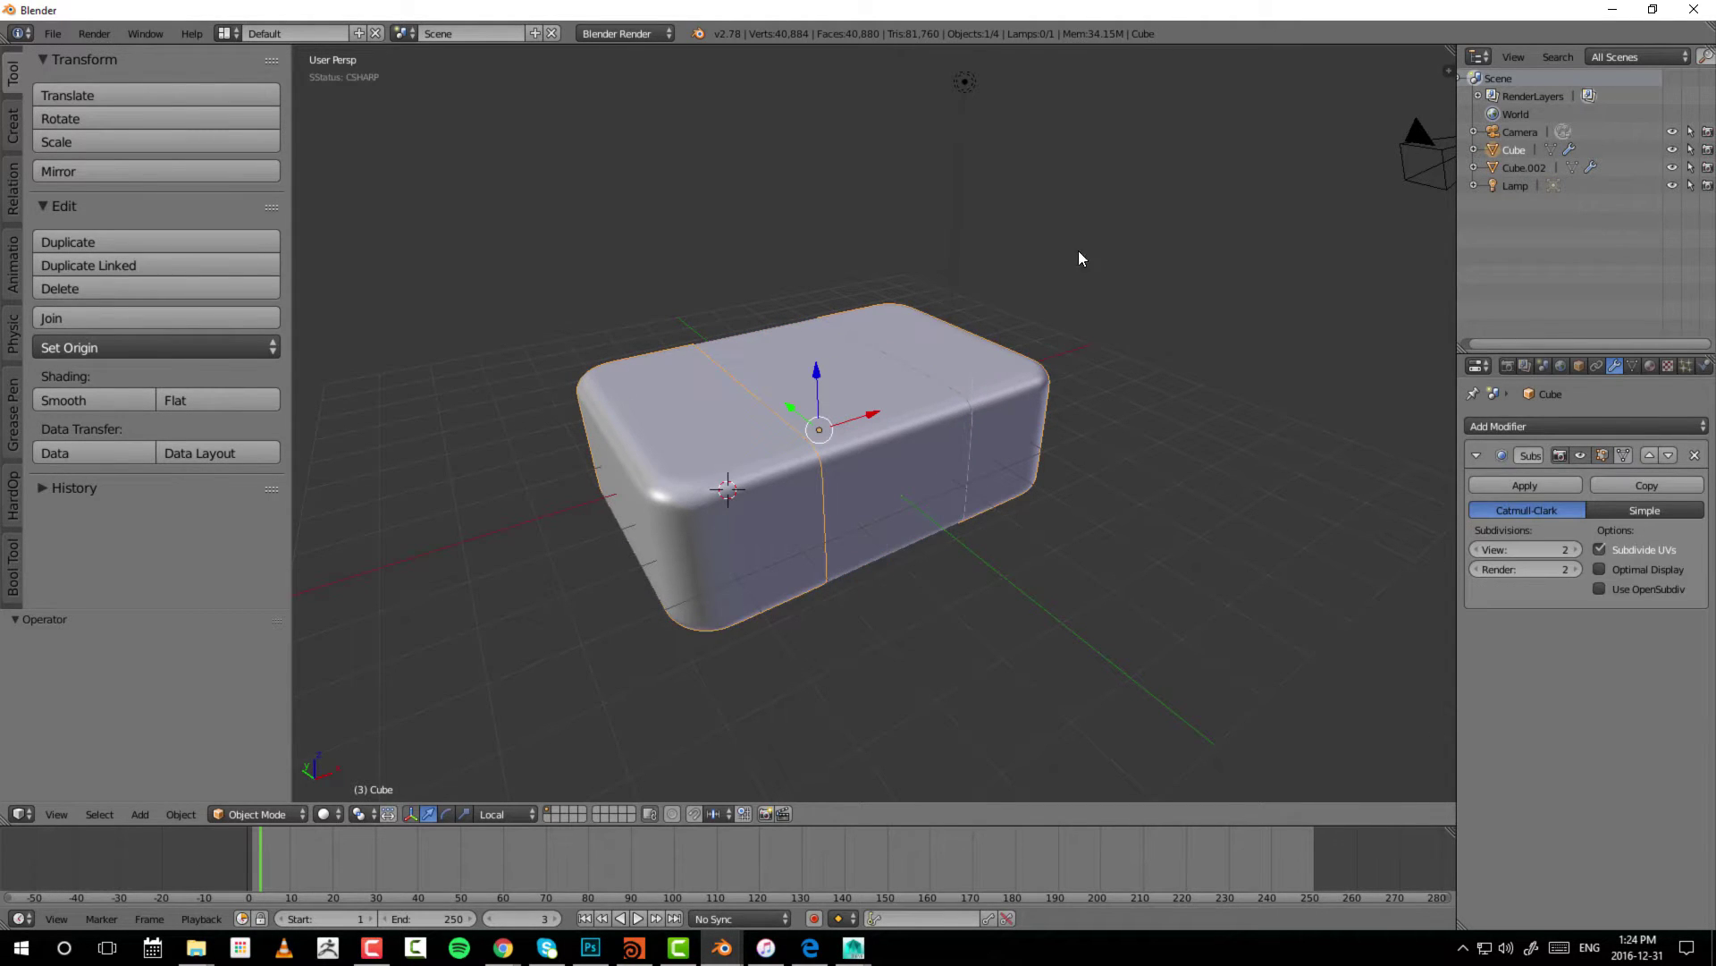
right_click(1400, 188)
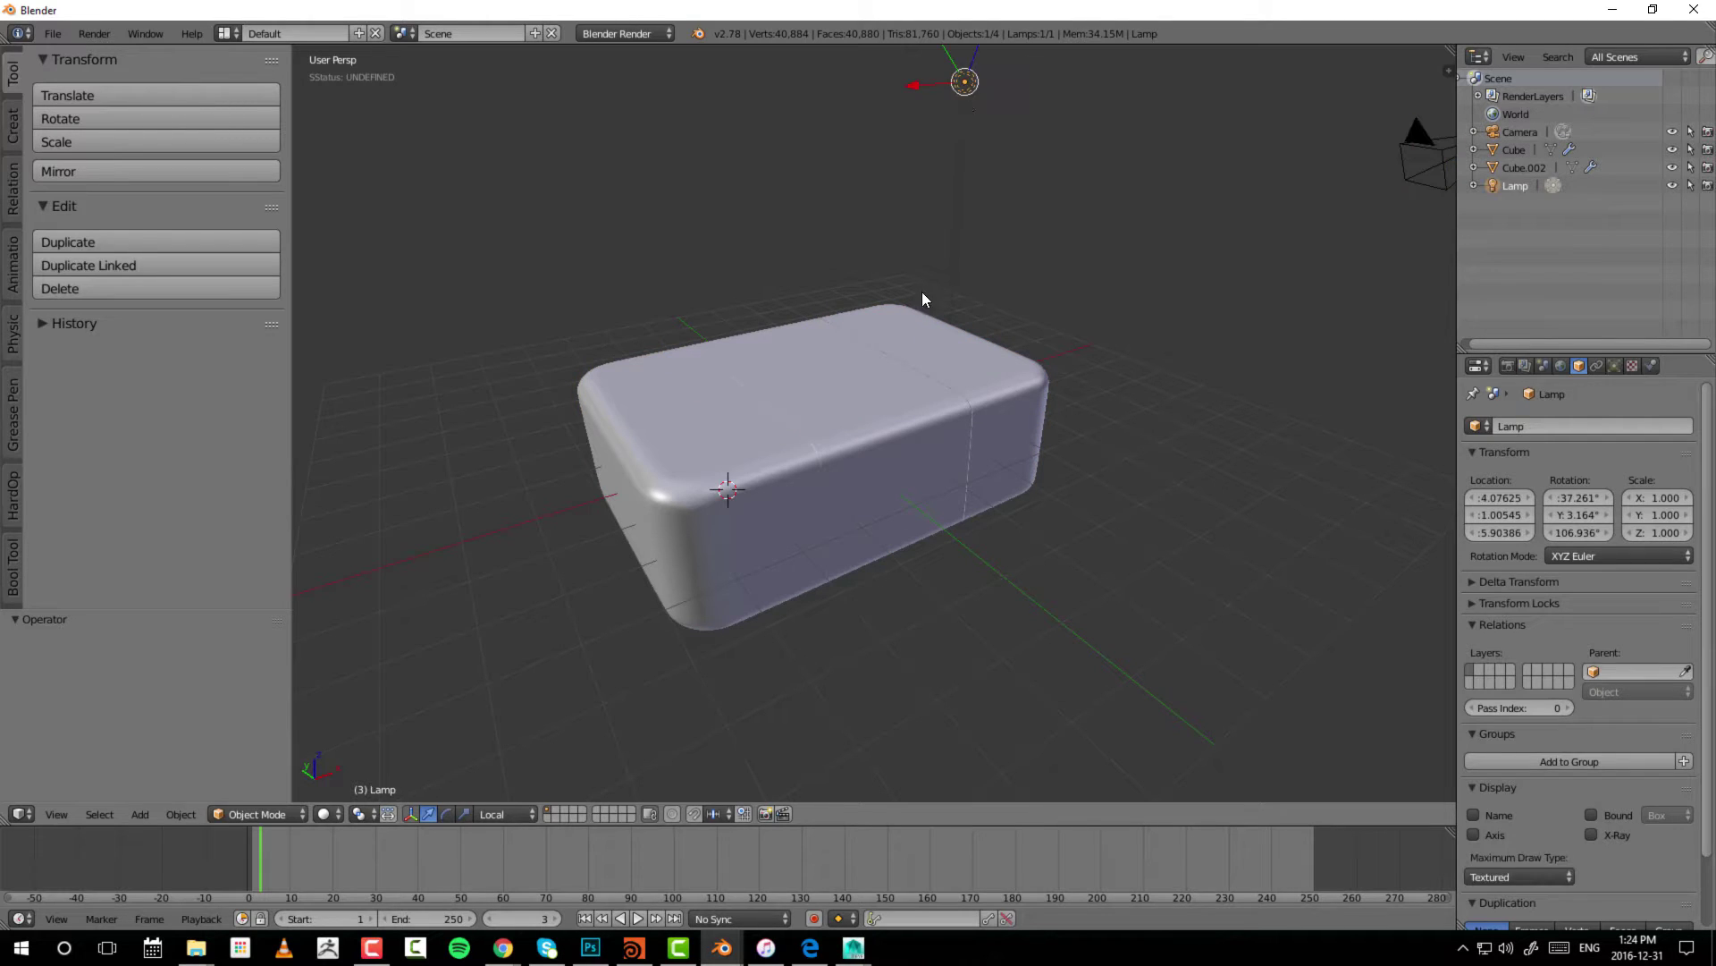
right_click(919, 436)
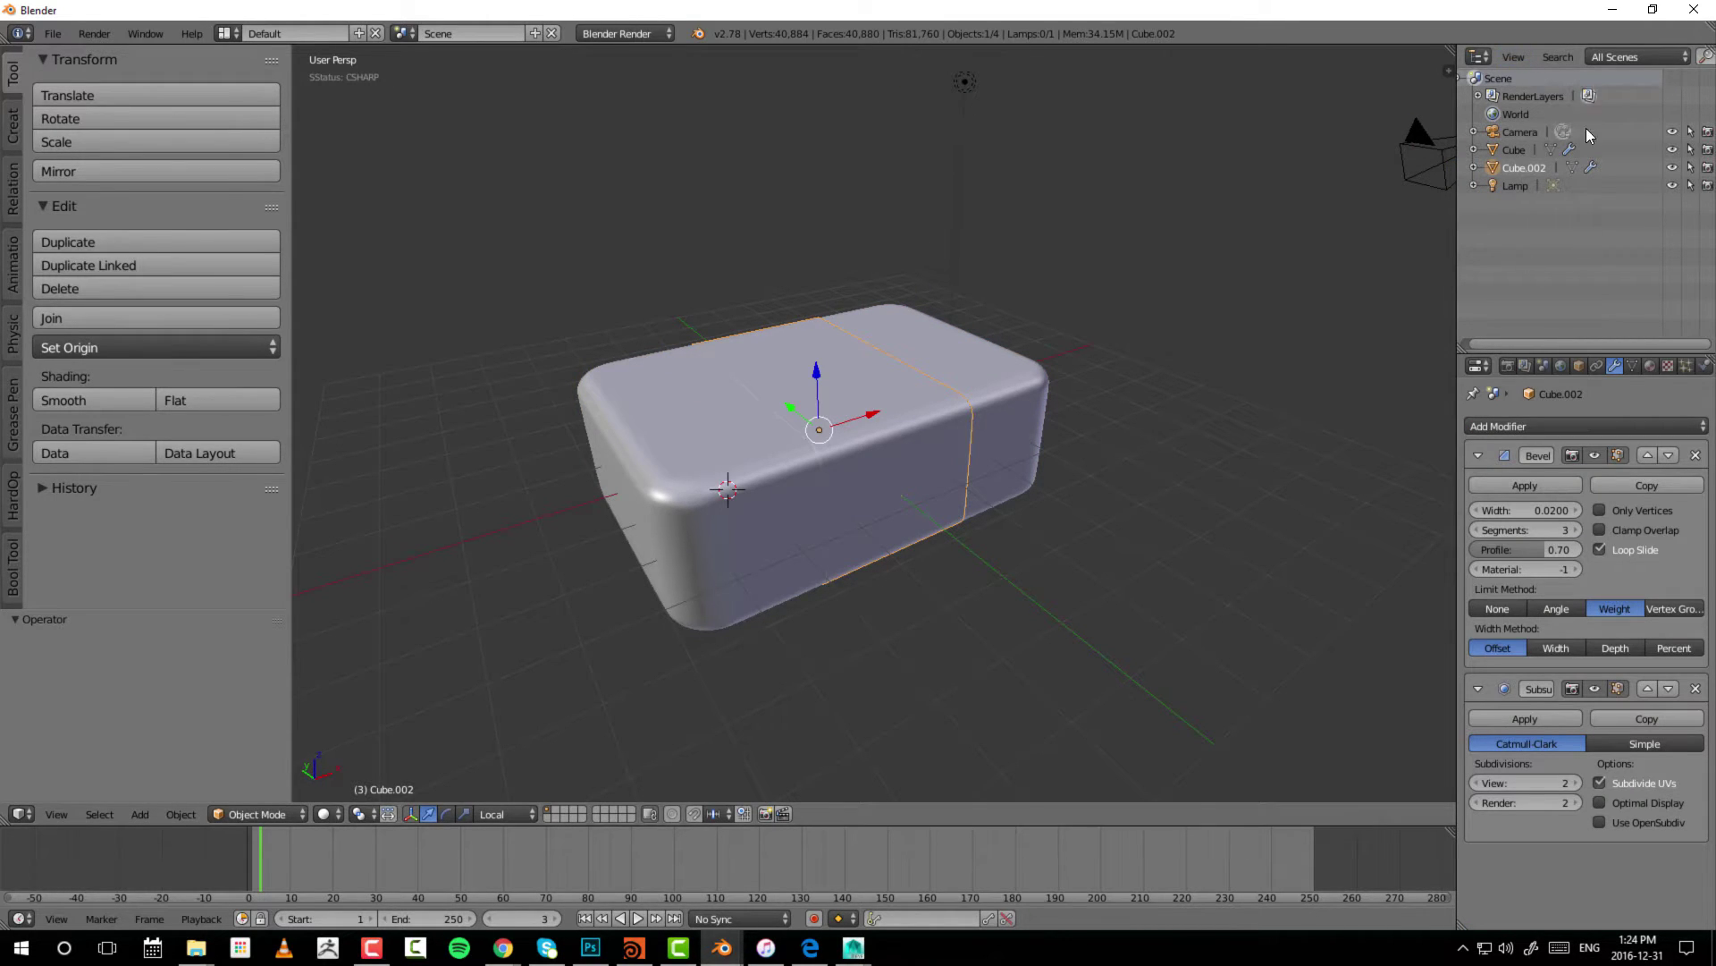
- Select the Lamp and Cube.002 by name, and finish with the outer Cube body selected
click(1522, 186)
click(1520, 167)
right_click(932, 433)
right_click(939, 452)
right_click(984, 416)
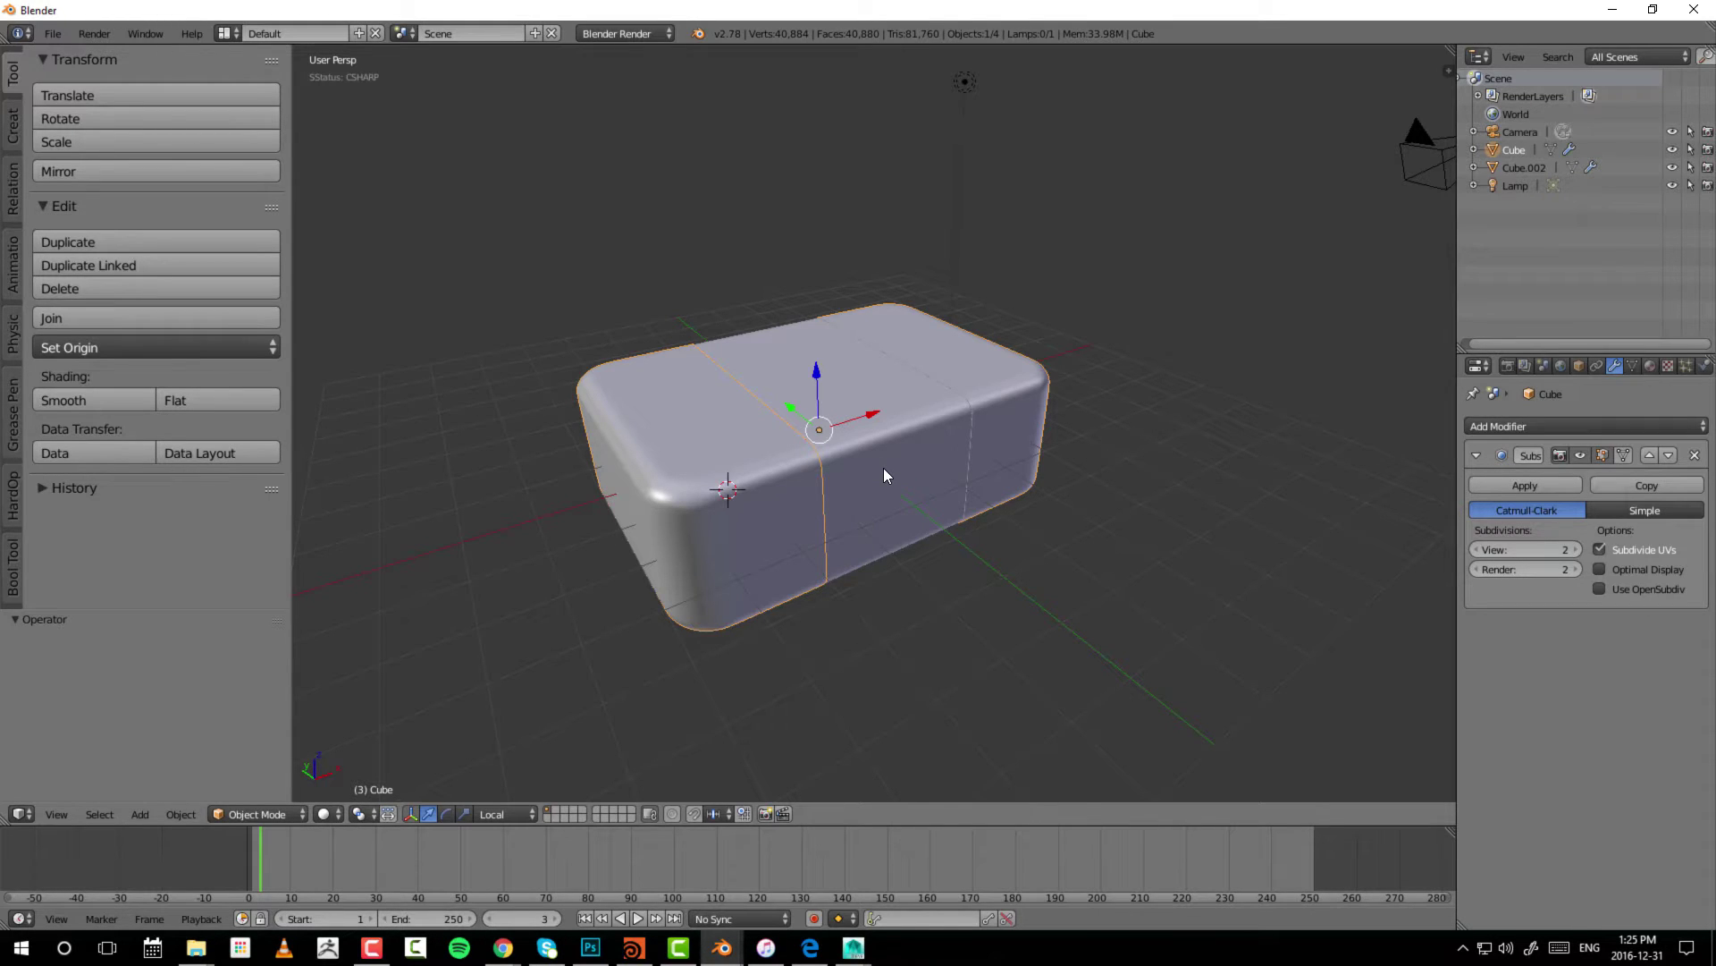
- Switch to Maya and select the front and rear cubes in turn as whole objects
mouse_move(854, 947)
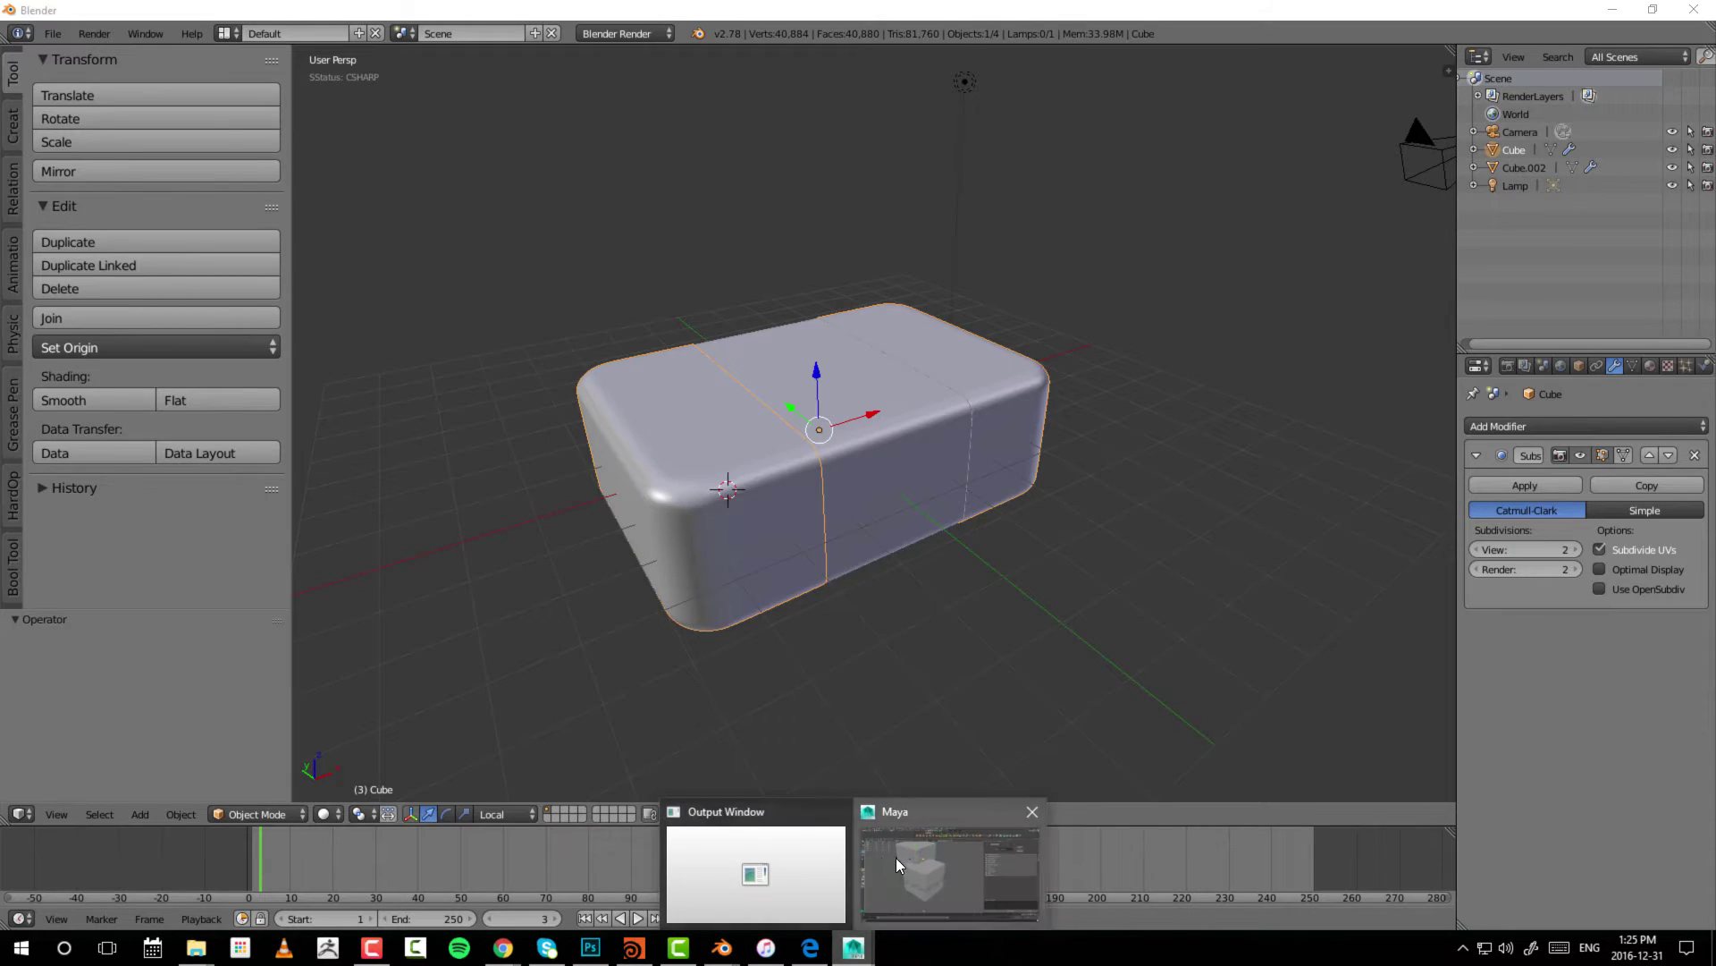
click(896, 856)
click(640, 385)
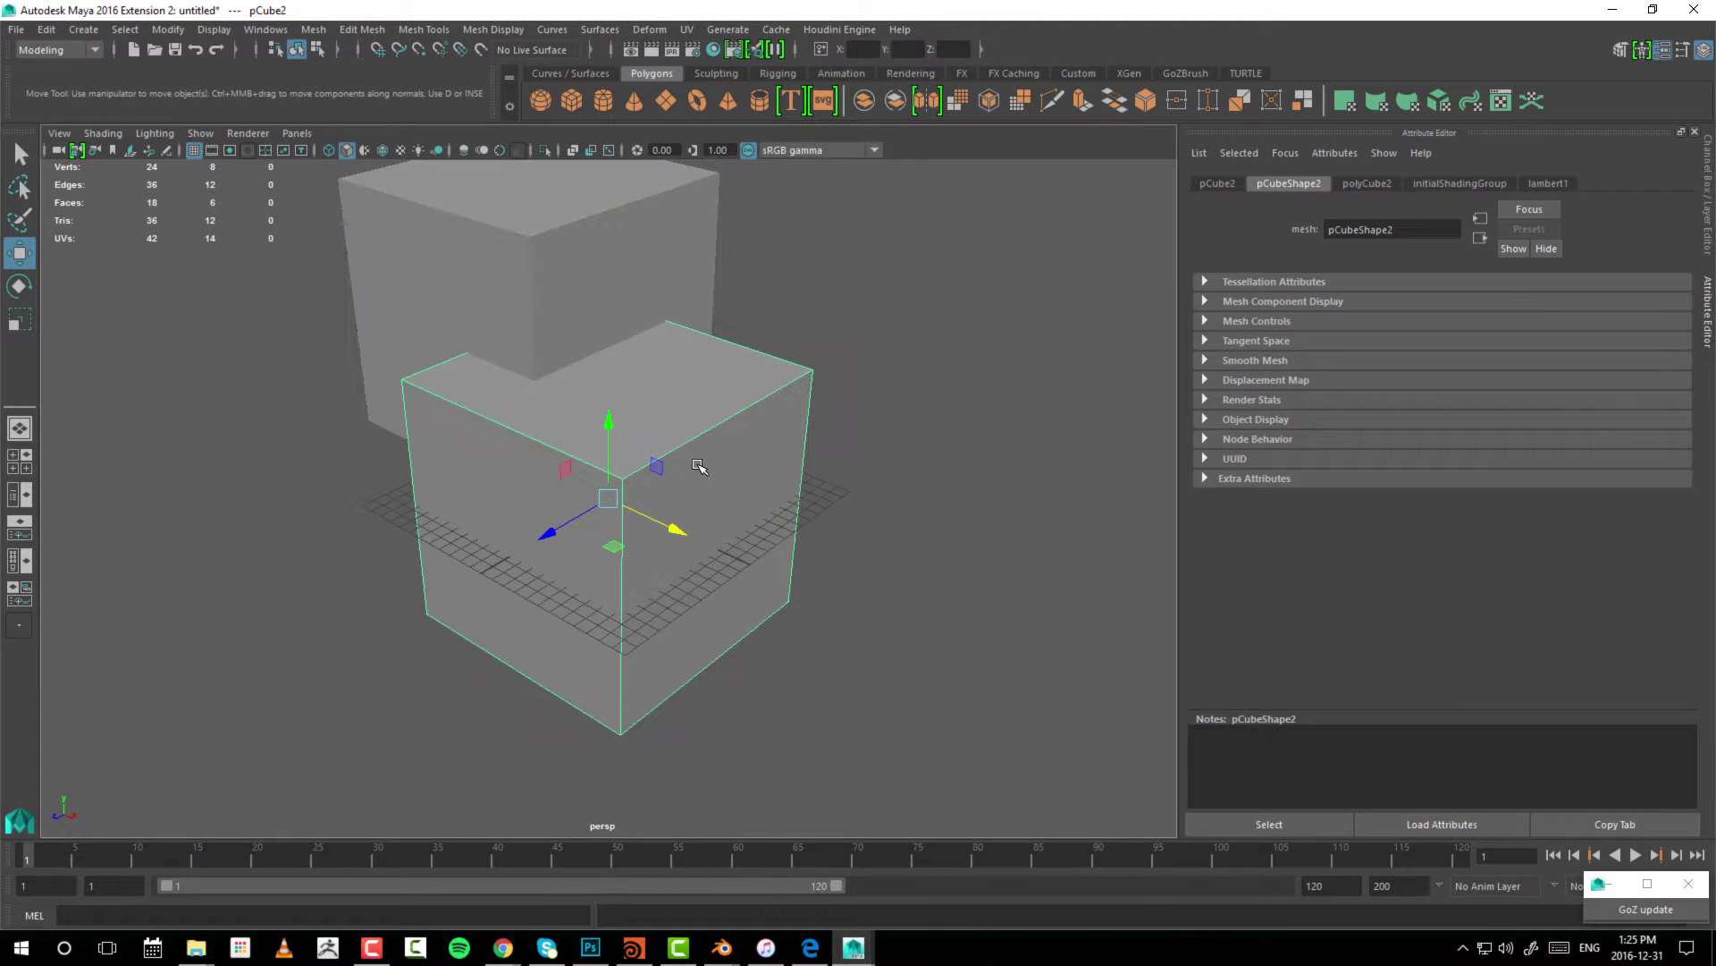
alt+drag(723, 527, 594, 372)
click(597, 433)
click(598, 433)
click(582, 260)
click(637, 476)
- Put the front cube in face mode and select its top face together with its two visible side faces
right_click(606, 391)
click(605, 440)
click(614, 372)
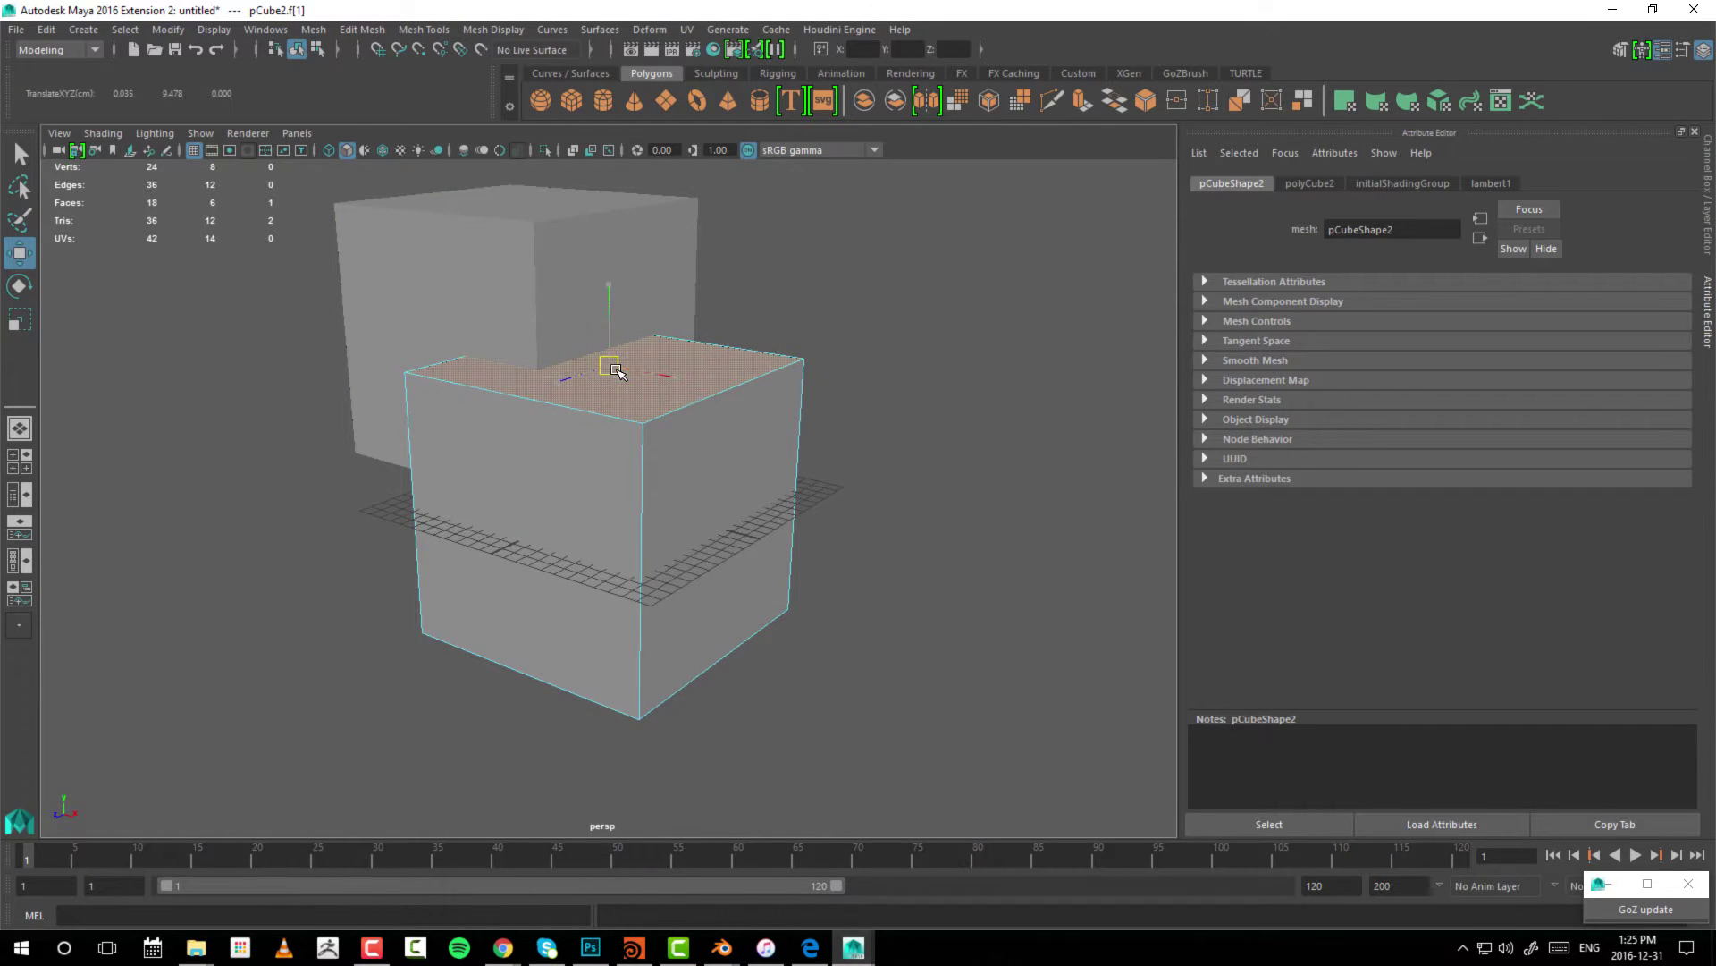
shift+click(560, 459)
shift+click(749, 450)
- Select the rear cube as a whole object and view both cubes from other angles
alt+drag(552, 365, 384, 376)
click(469, 393)
alt+drag(494, 399, 506, 459)
alt+drag(625, 480, 534, 289)
alt+right_drag(698, 408, 519, 436)
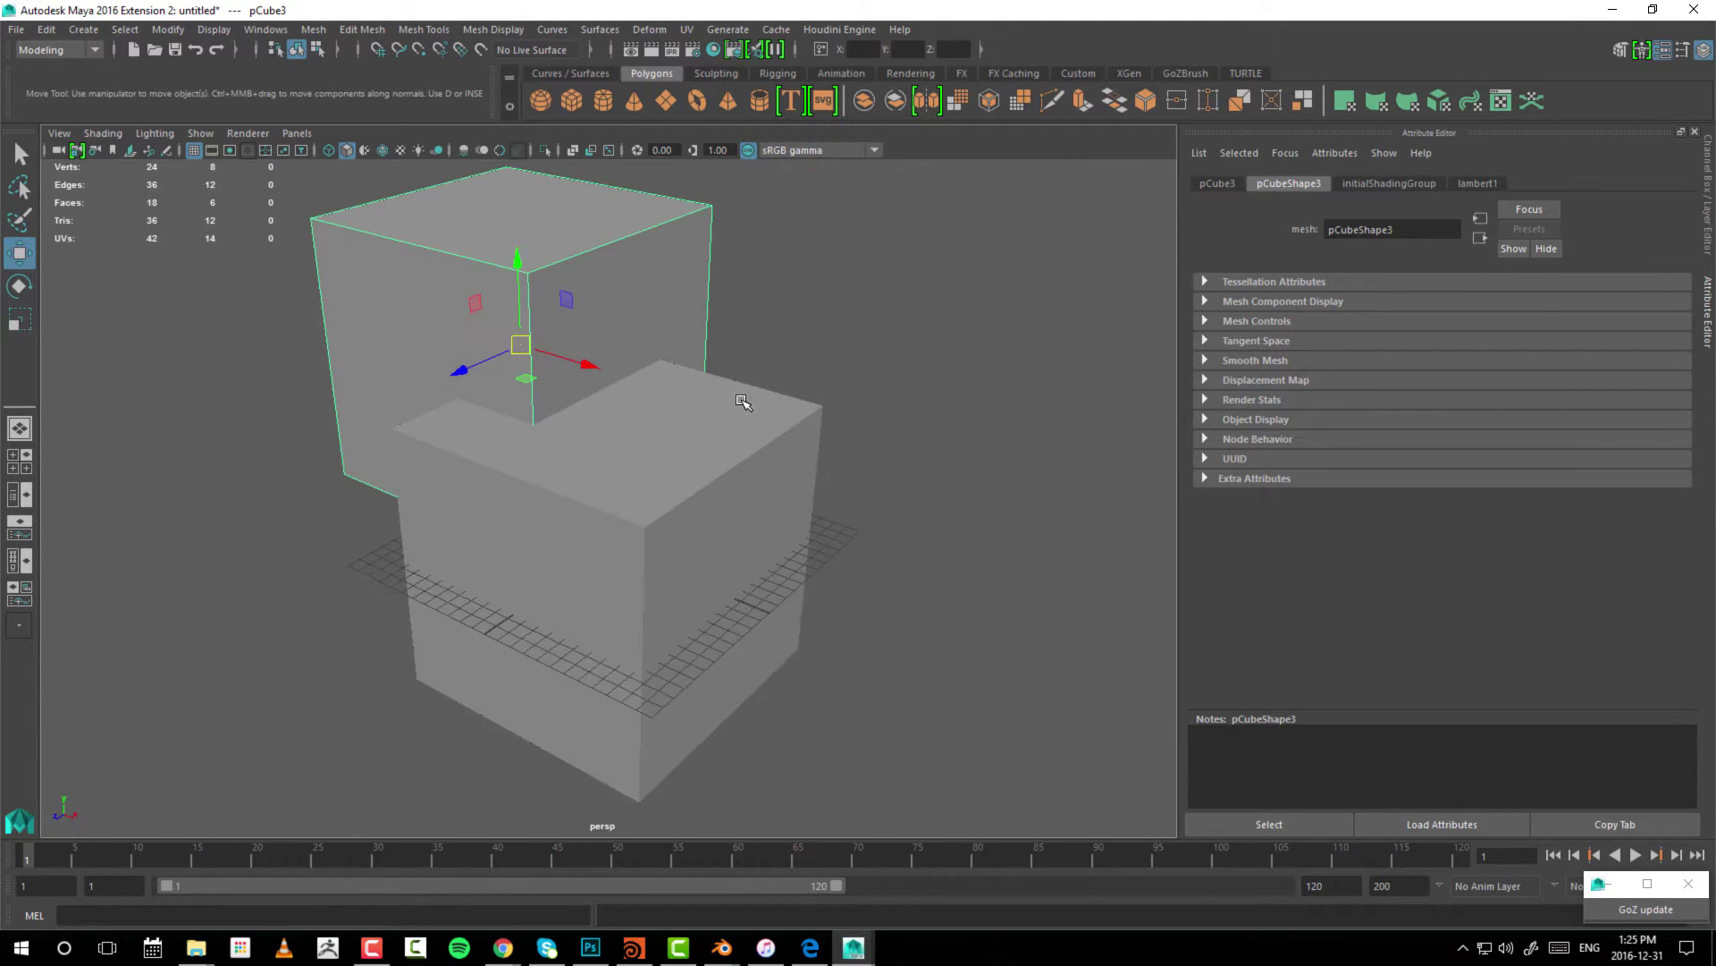
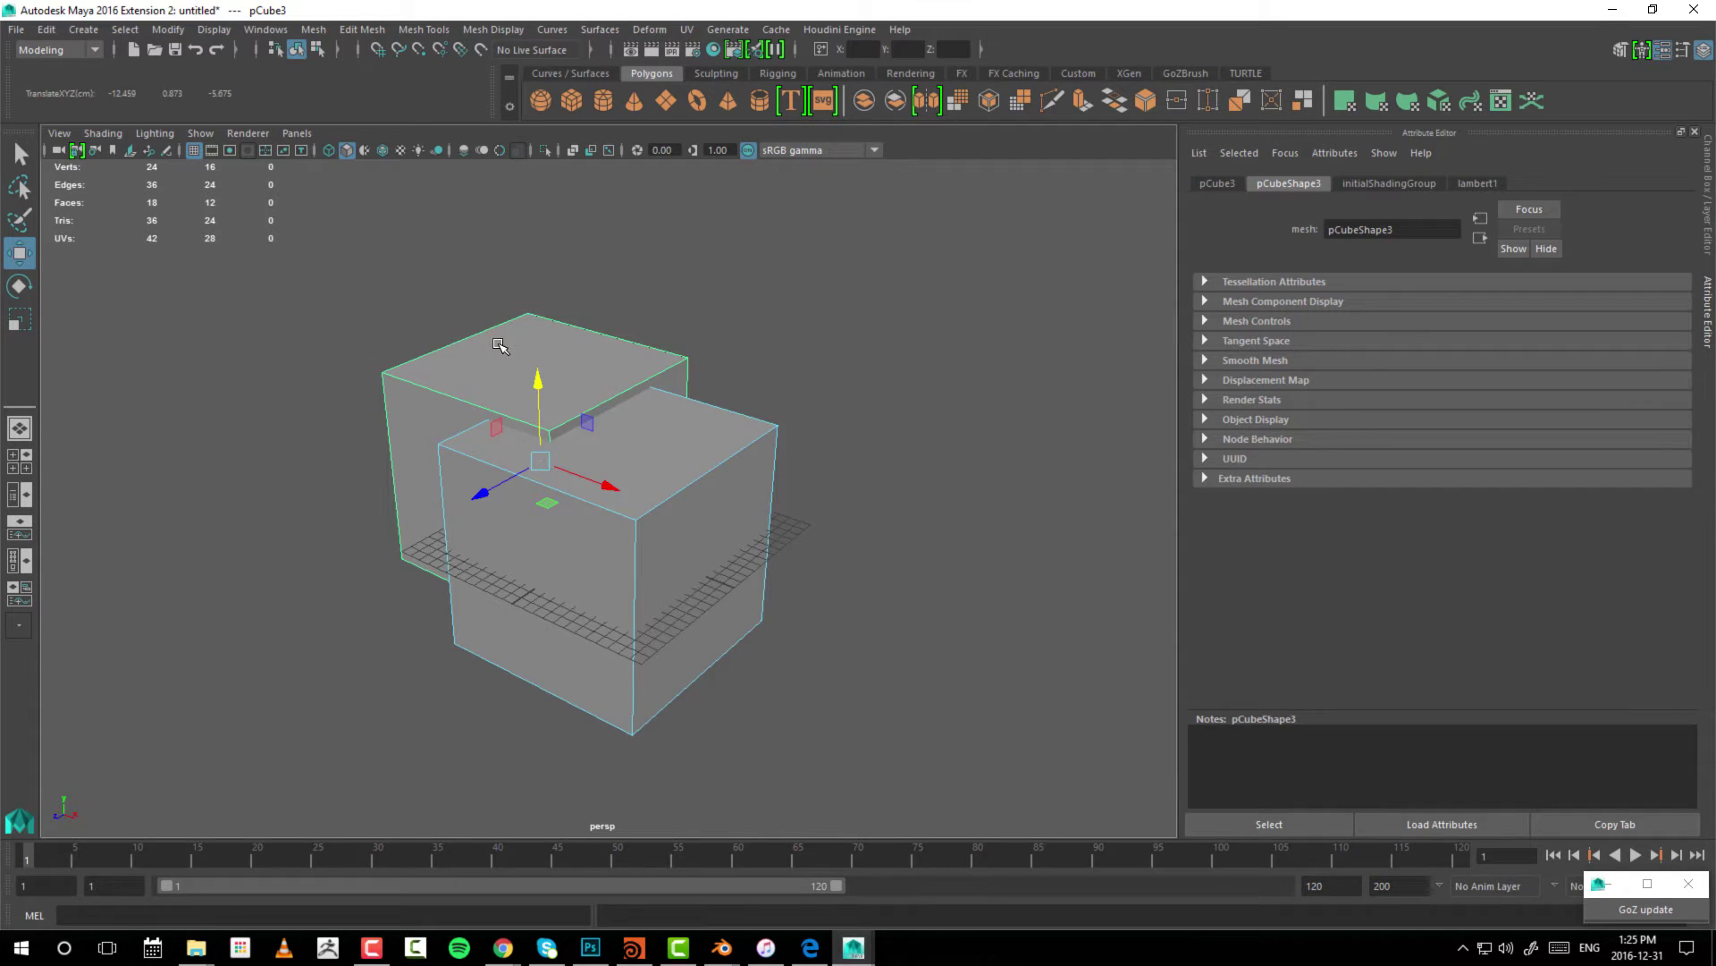
- Raise the rear cube along the vertical axis, and select the front cube instead
drag(542, 399, 771, 310)
click(938, 289)
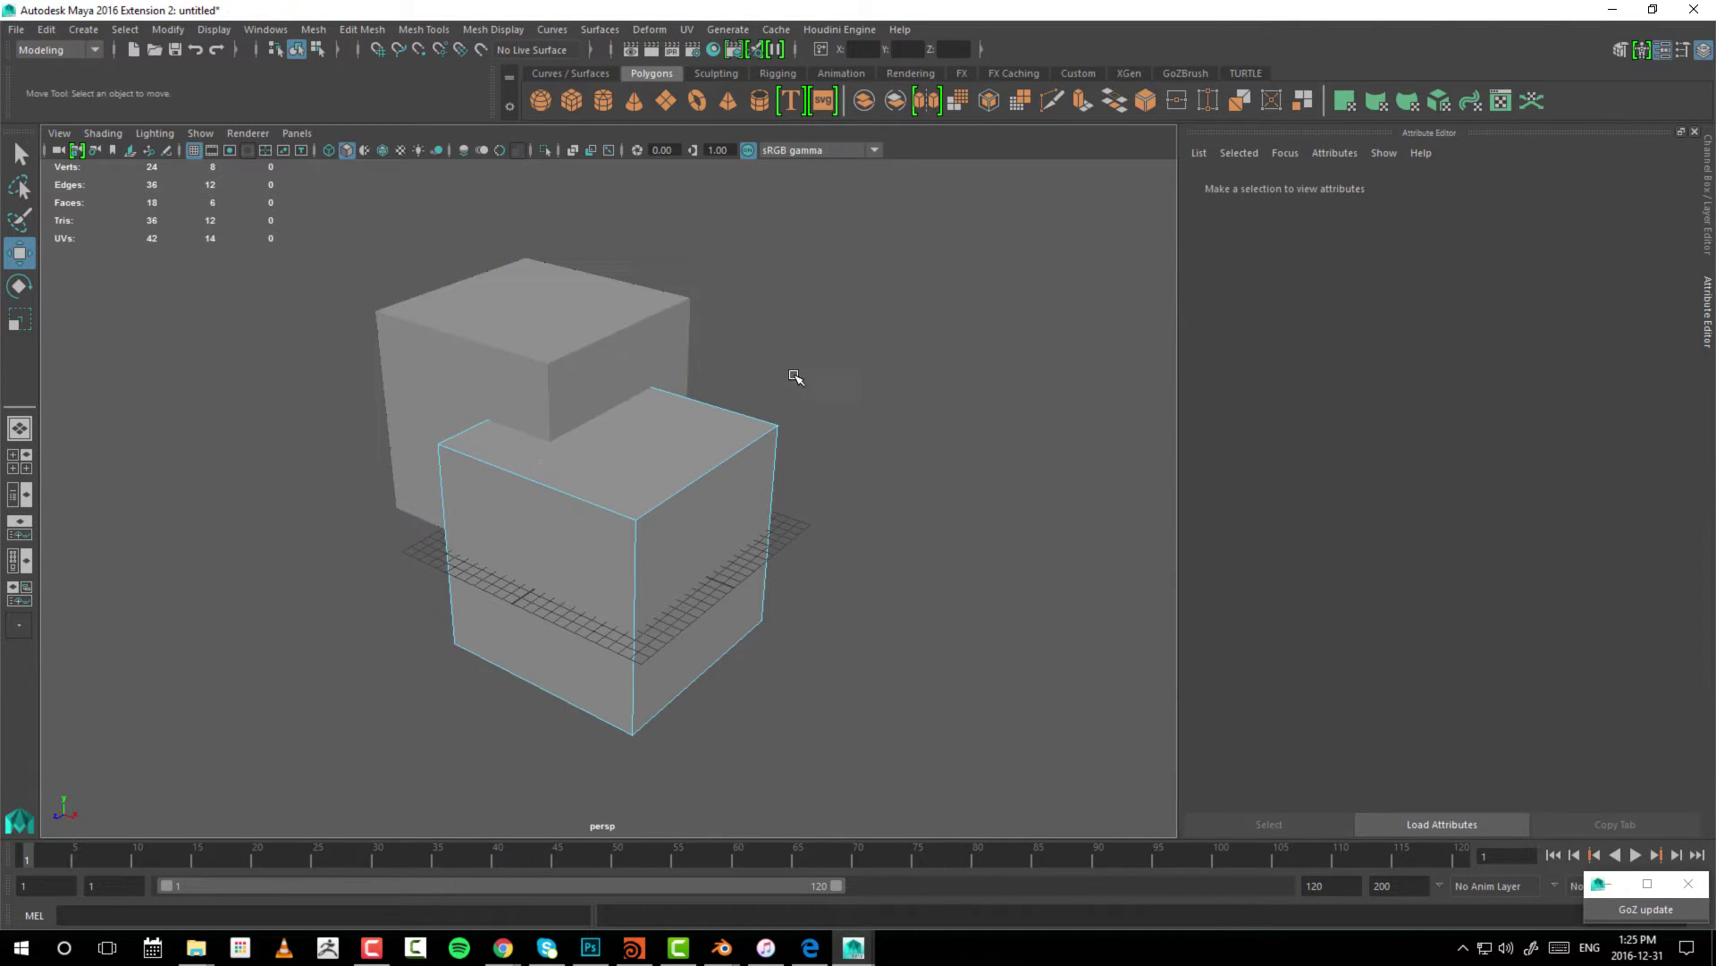
click(637, 411)
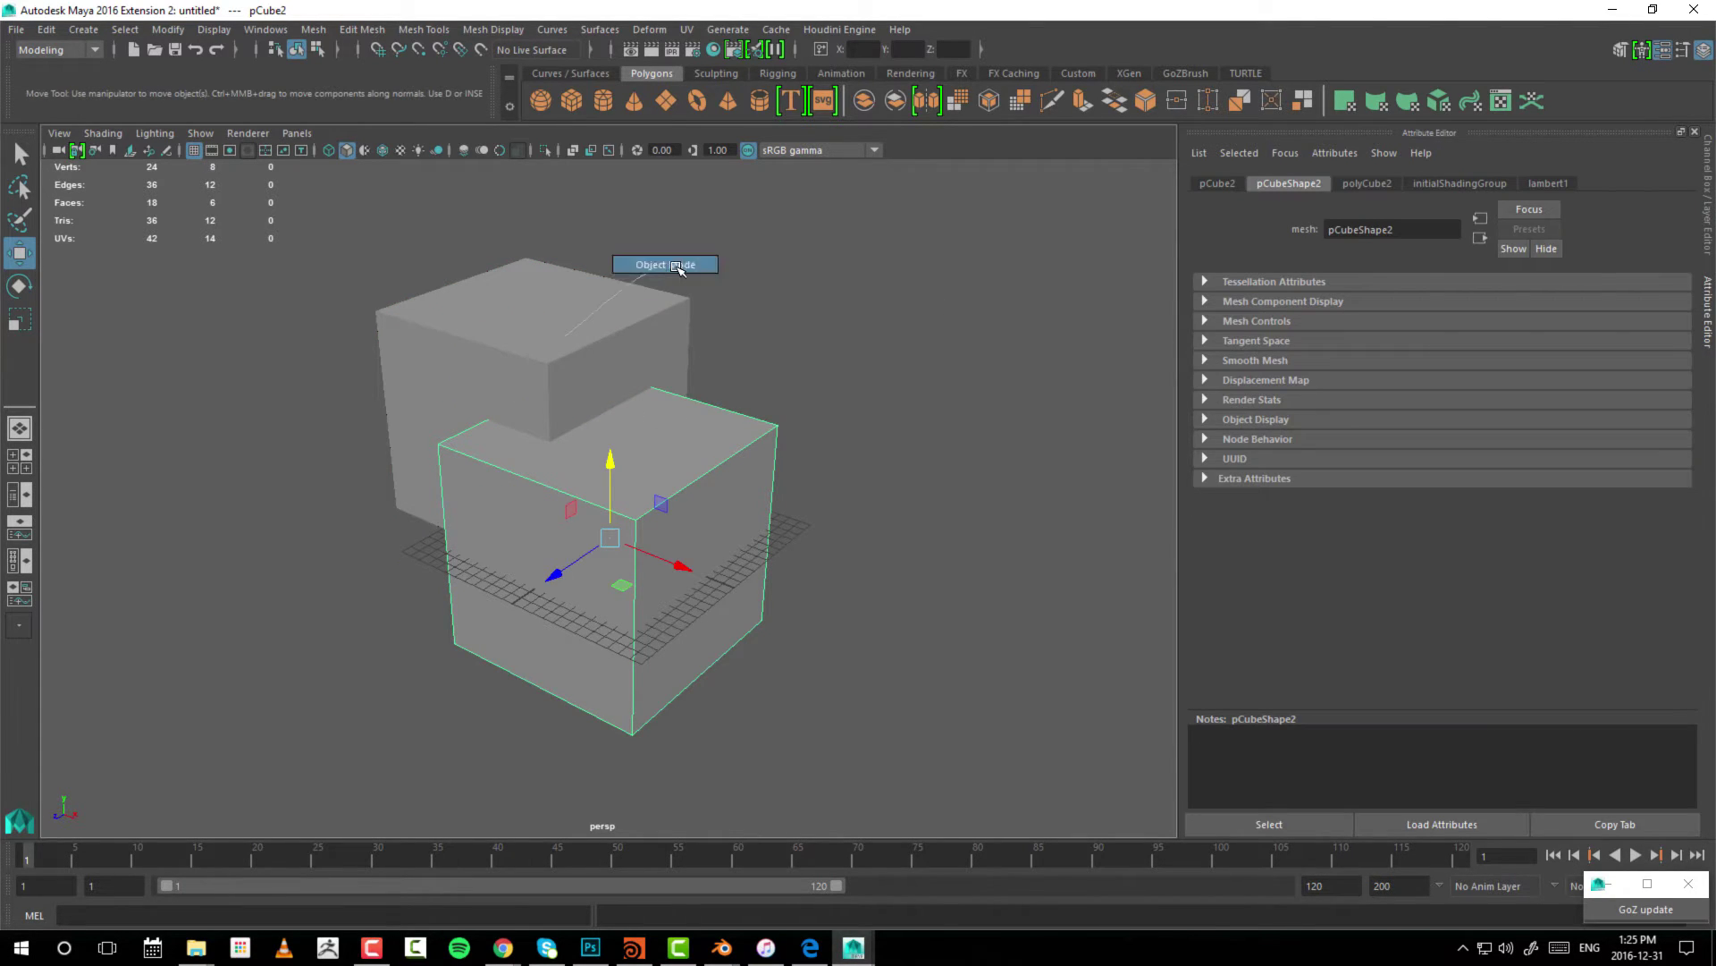
- Select individual faces on both the rear and front cubes in face mode, and return to object mode
right_drag(545, 306, 586, 318)
click(586, 317)
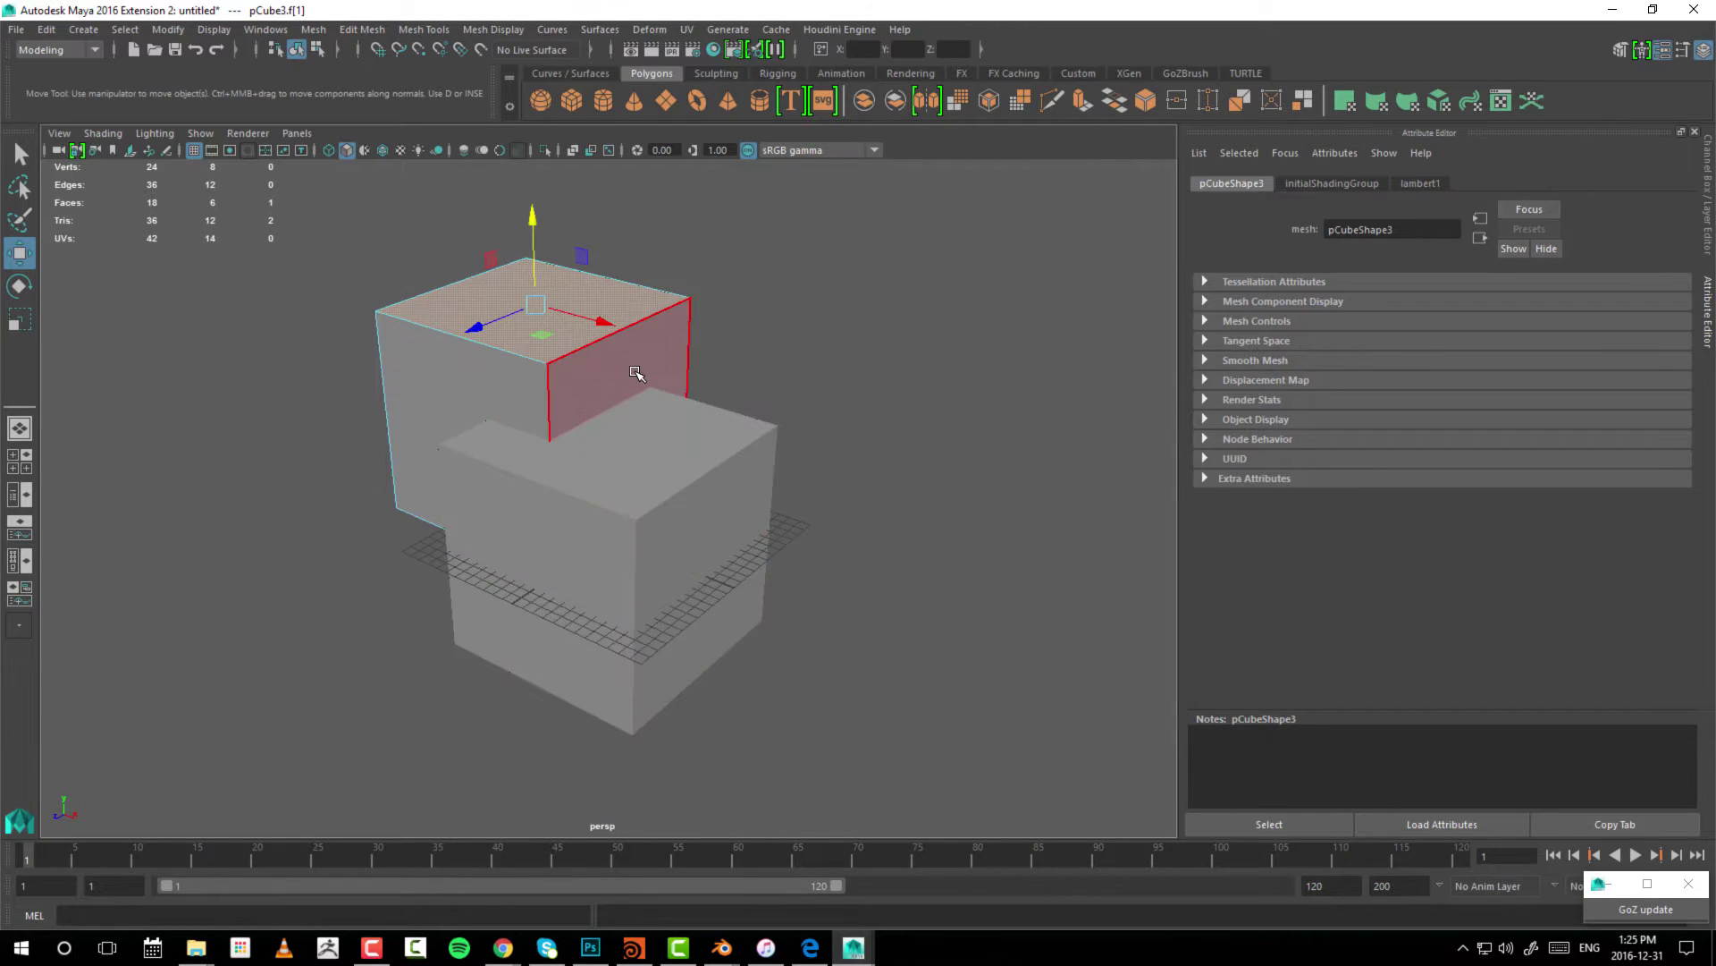
click(637, 375)
shift+click(715, 479)
click(693, 420)
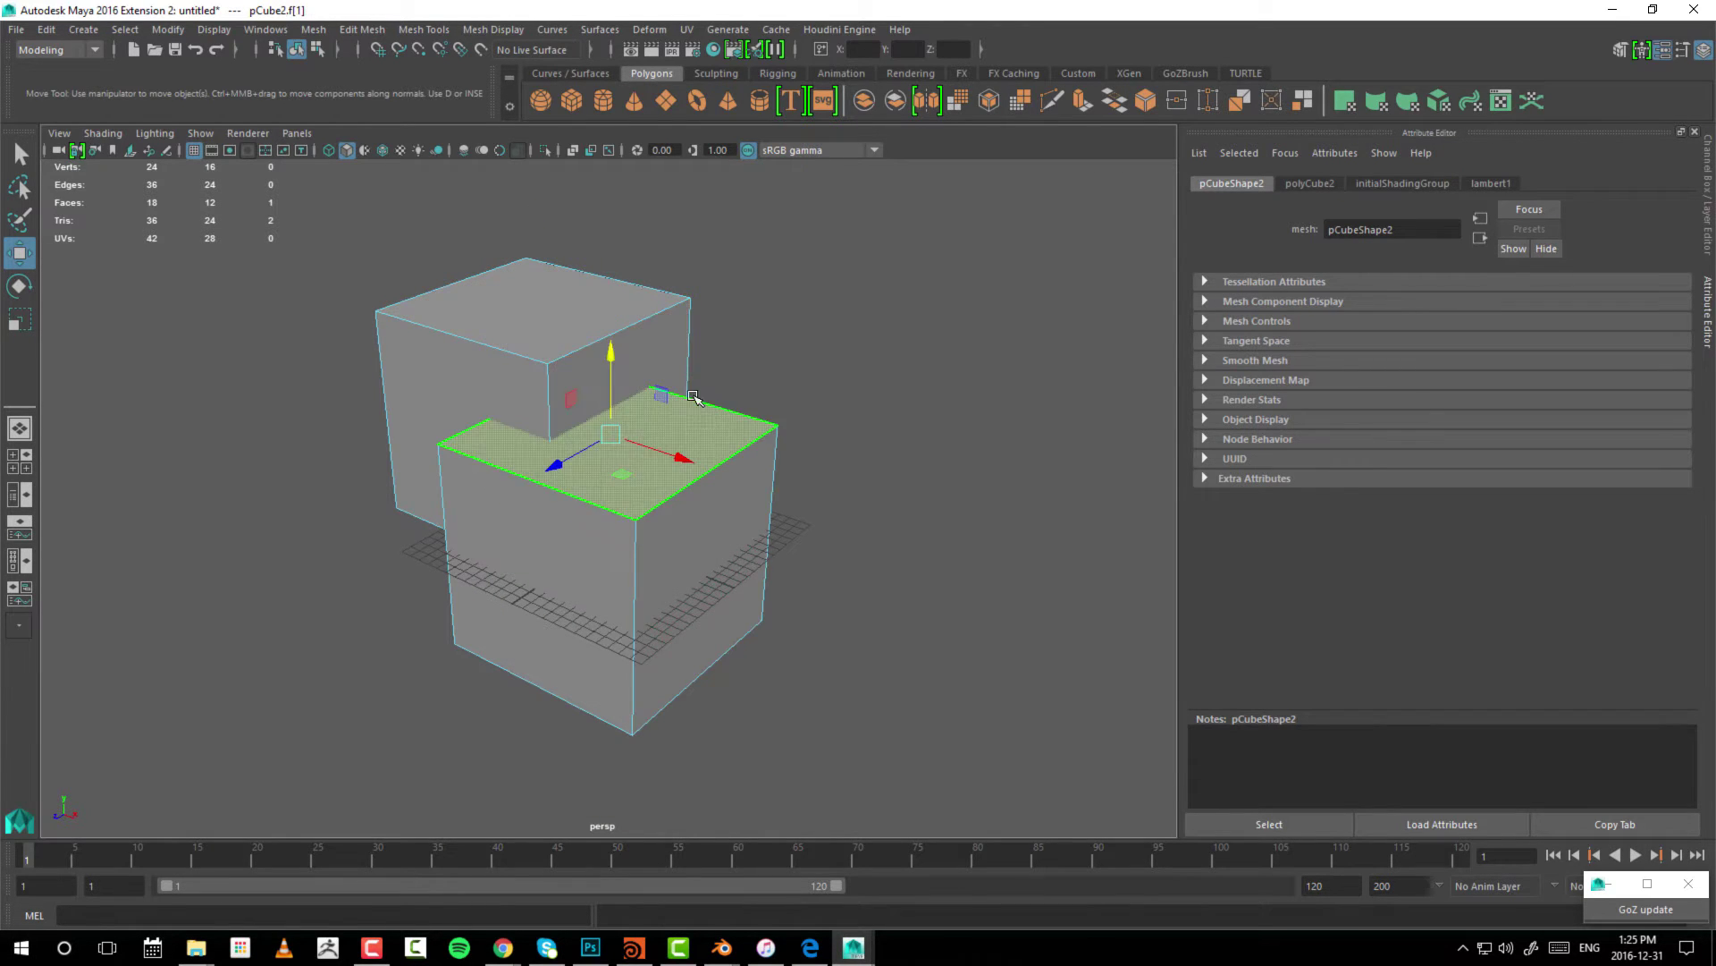
click(572, 313)
right_drag(626, 366, 787, 223)
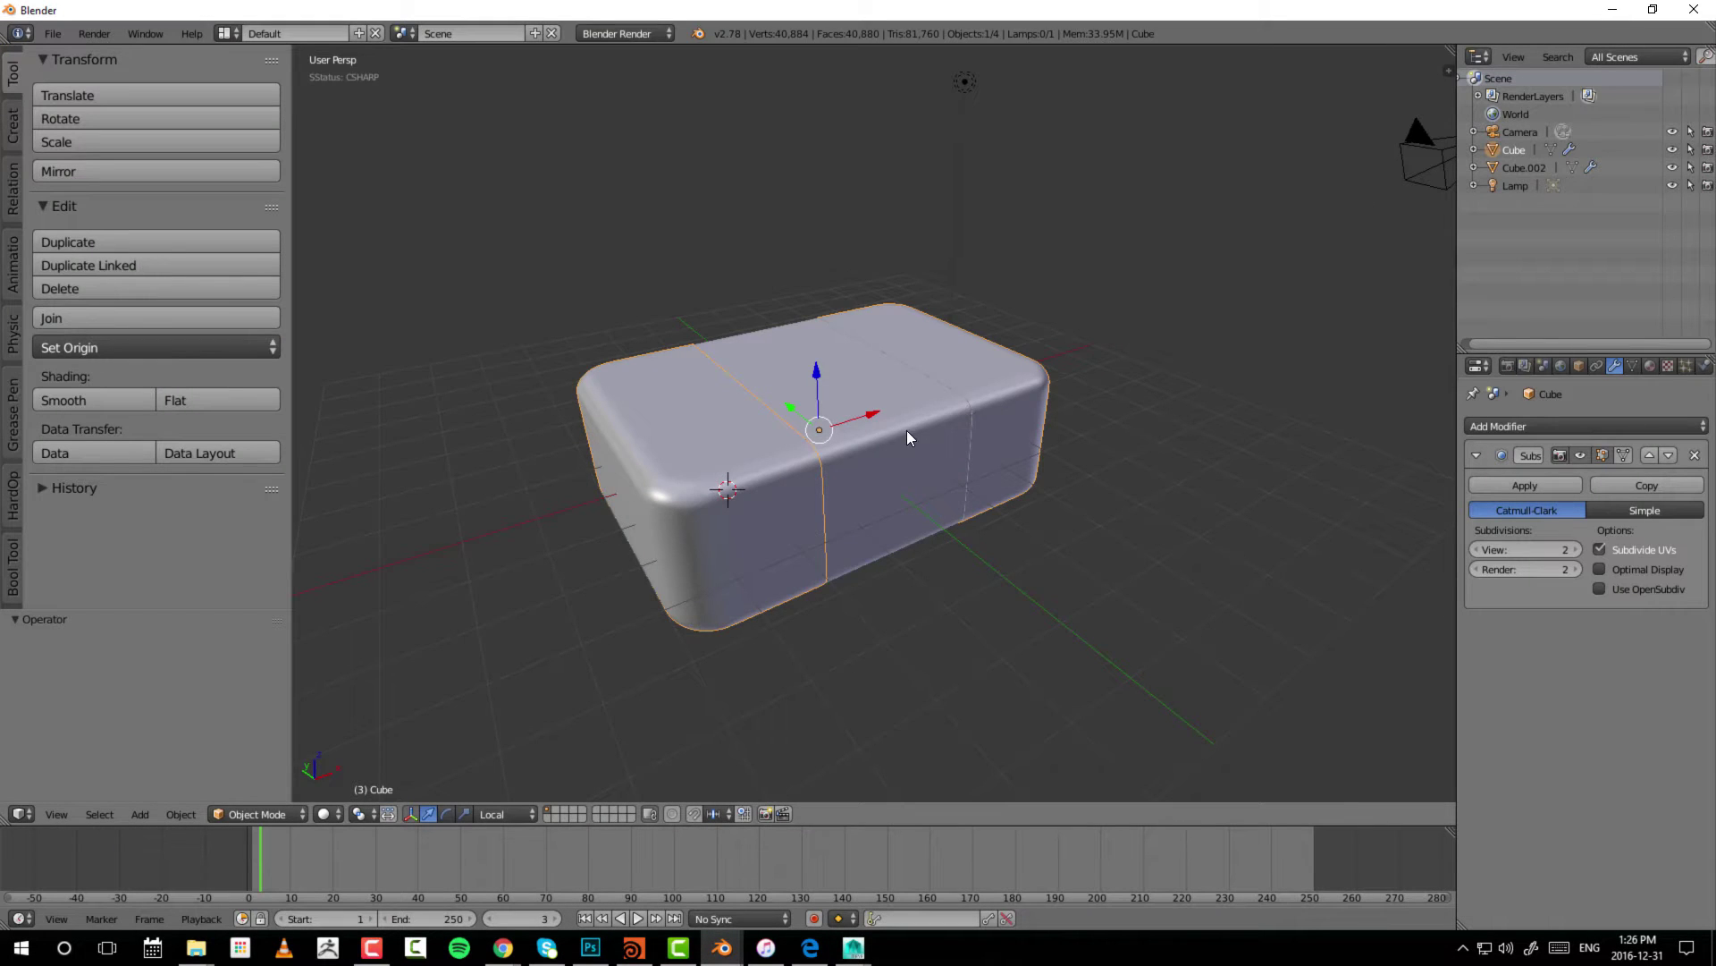
- Enter edit mode on the rounded end caps, select a single top face and try to move it
middle_drag(907, 431, 921, 485)
key(Tab)
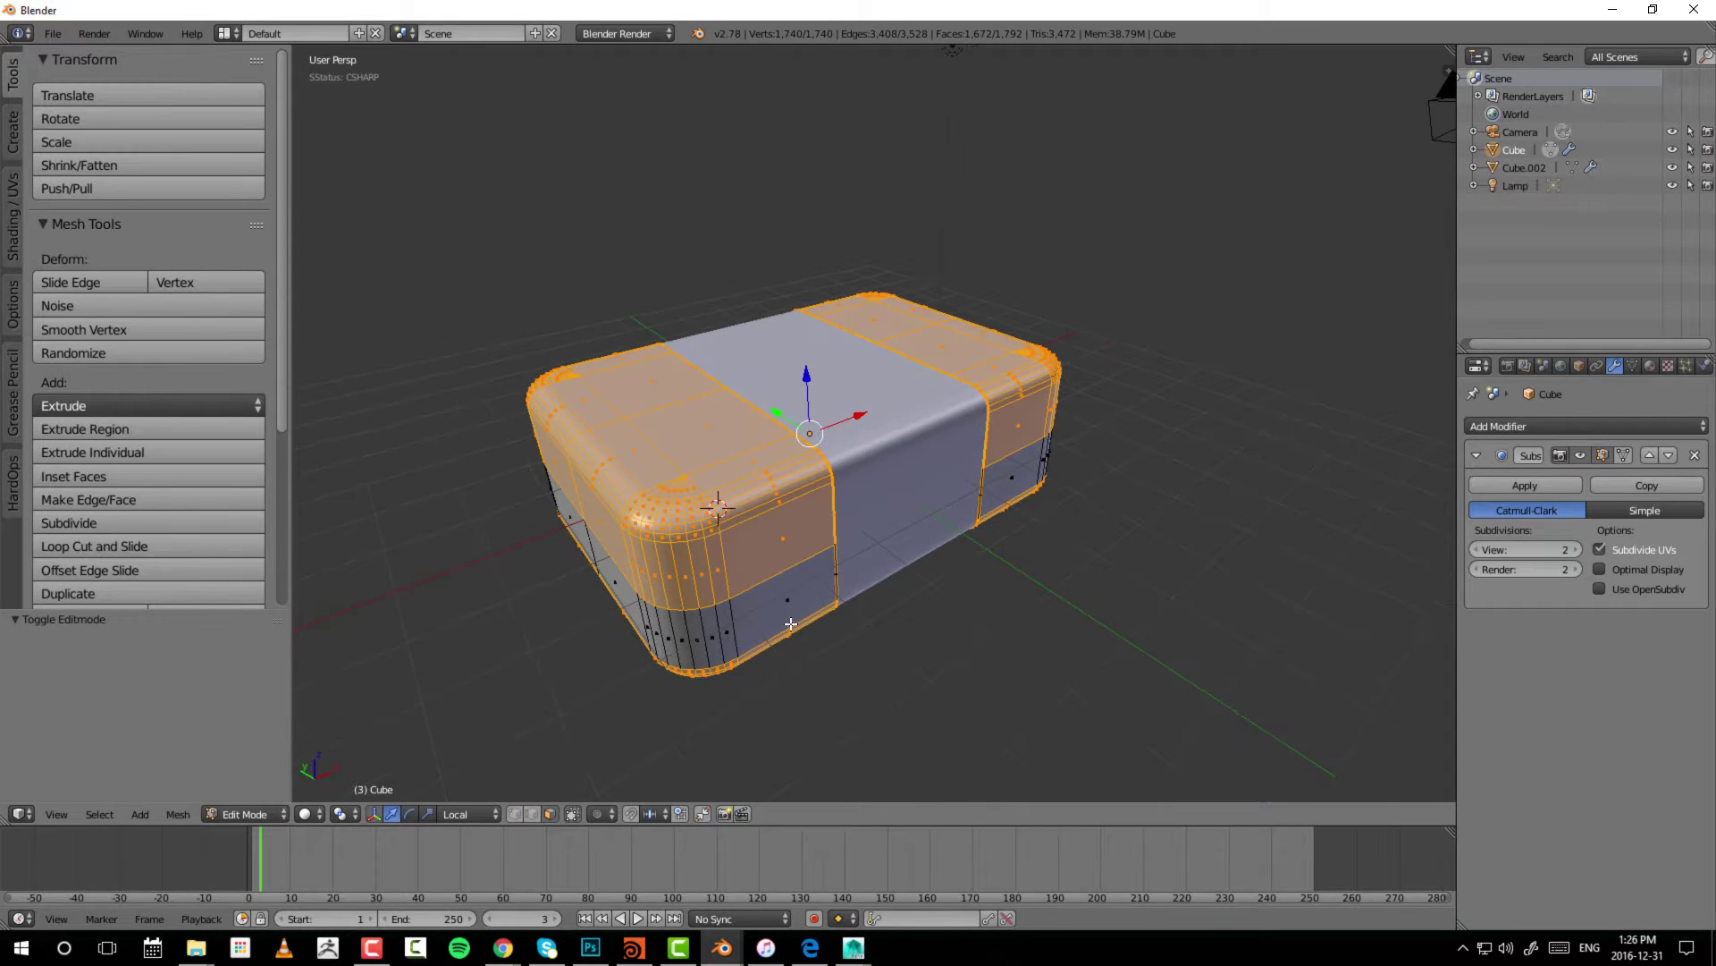
key(ctrl+e)
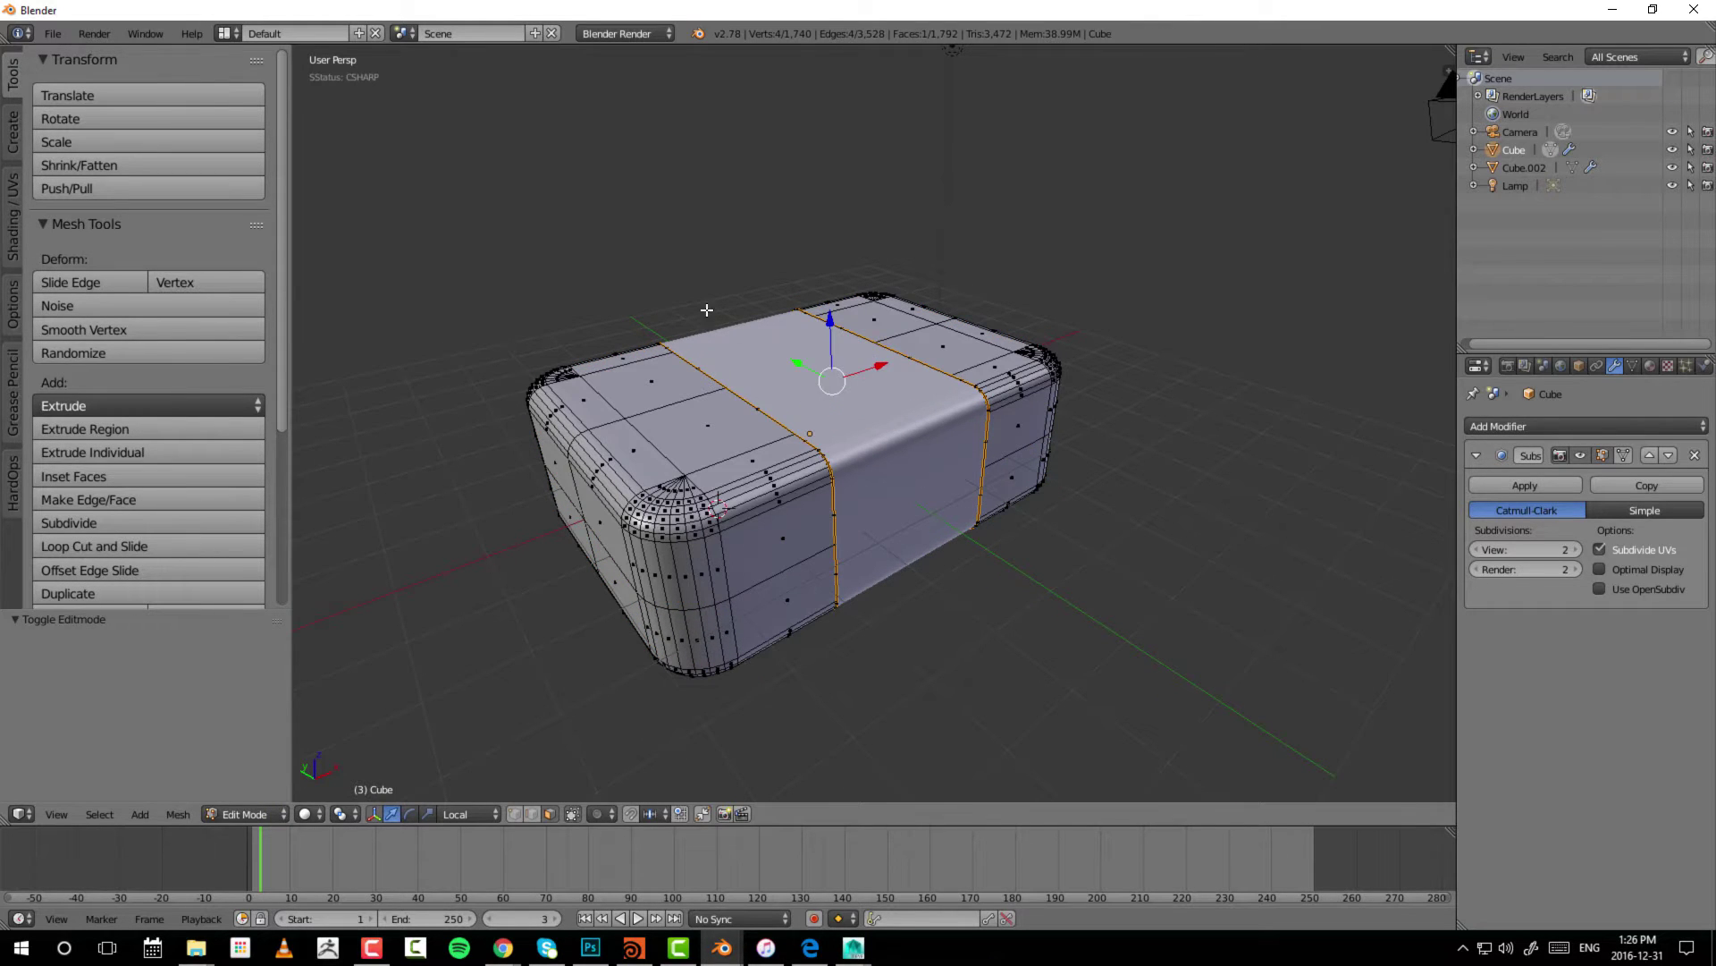
key(g)
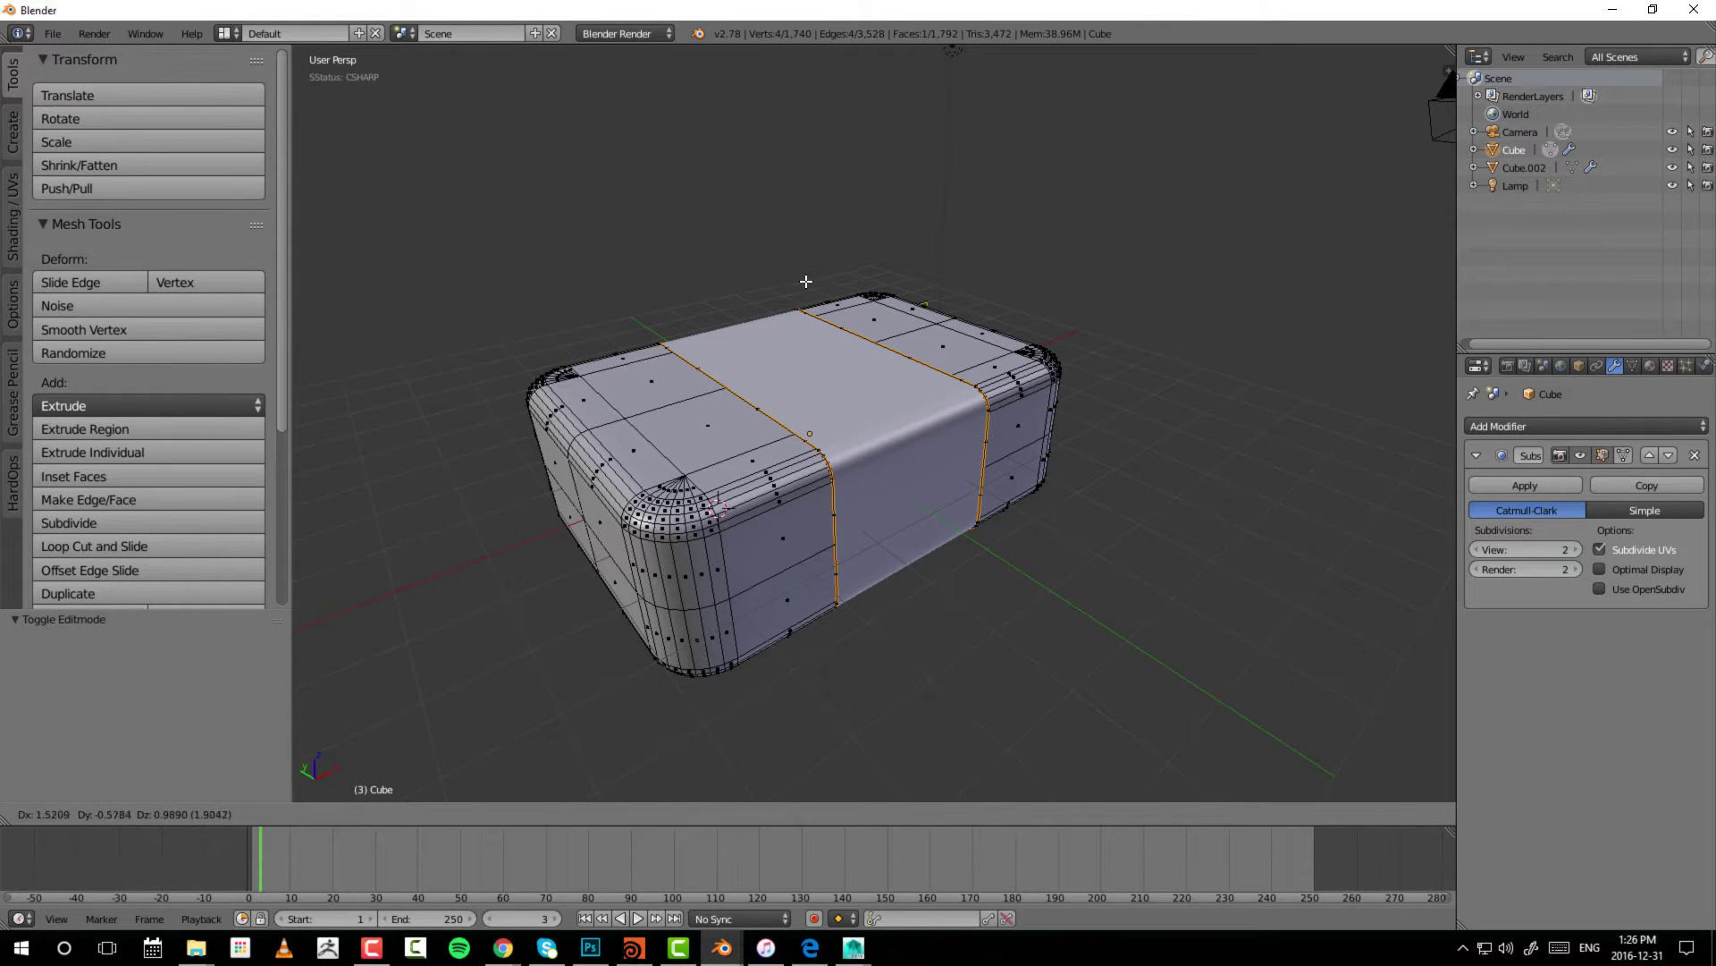
key(y)
key(Escape)
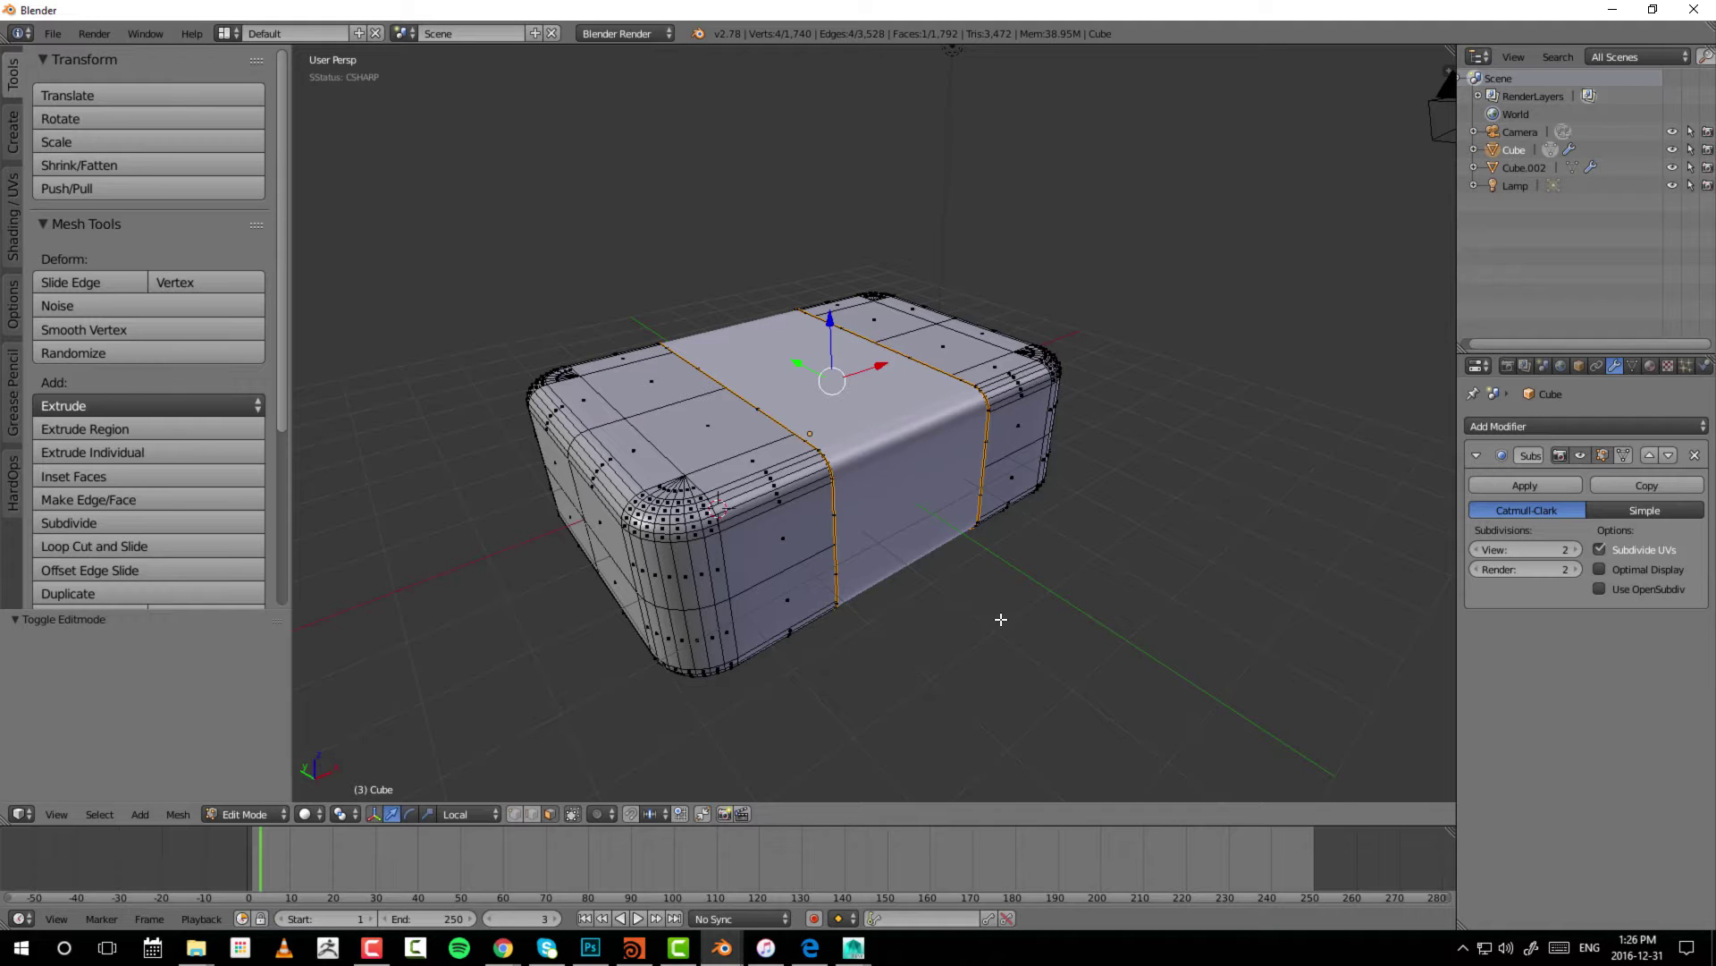
- Select individual faces on the end cap's top and along its rounded upper edge
middle_drag(1000, 617, 994, 594)
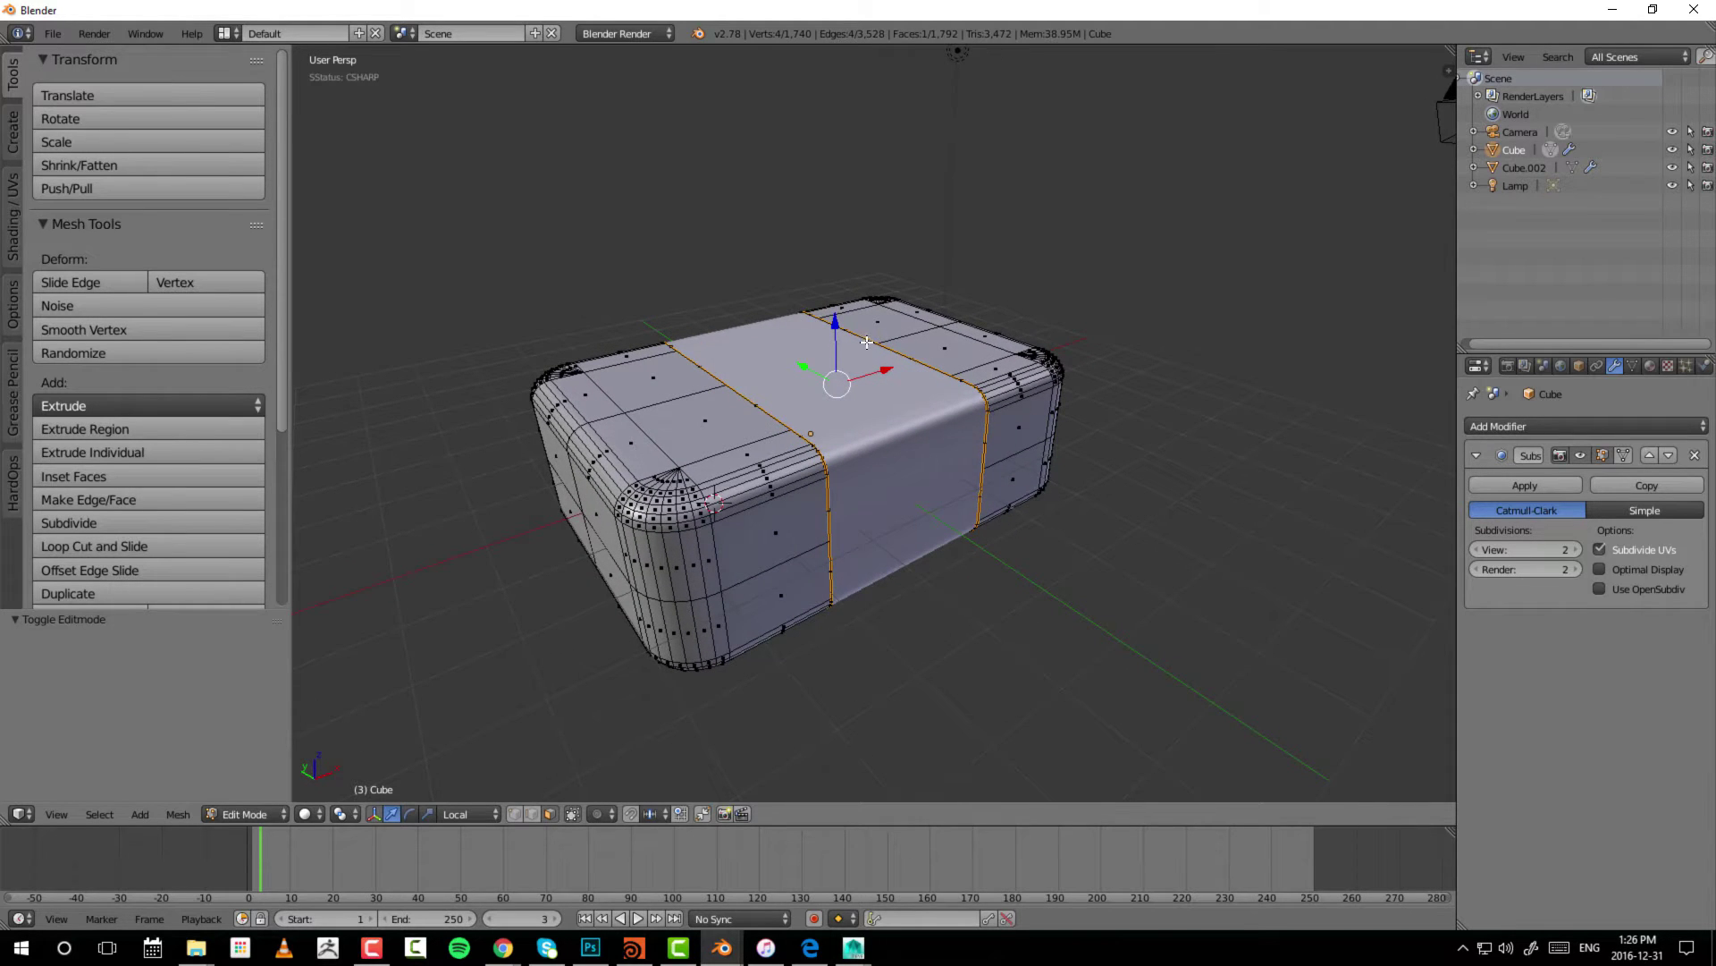
middle_drag(839, 489, 924, 438)
shift+click(924, 438)
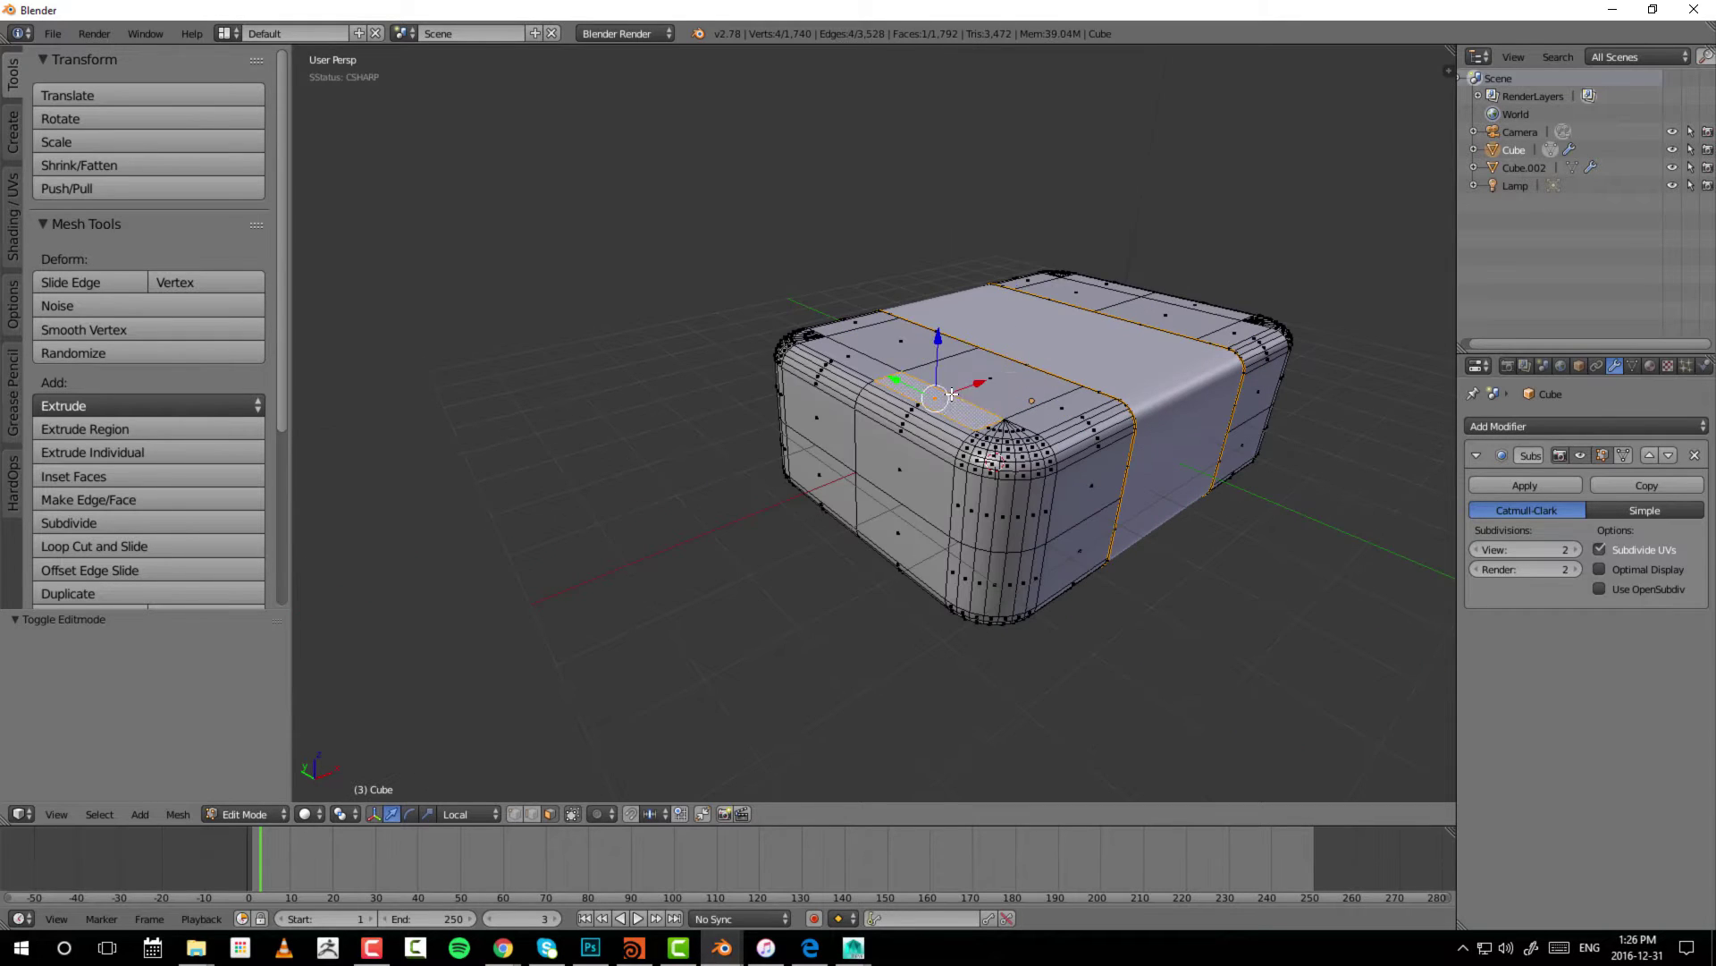
shift+click(930, 438)
shift+click(937, 436)
scroll(937, 436, up, 3)
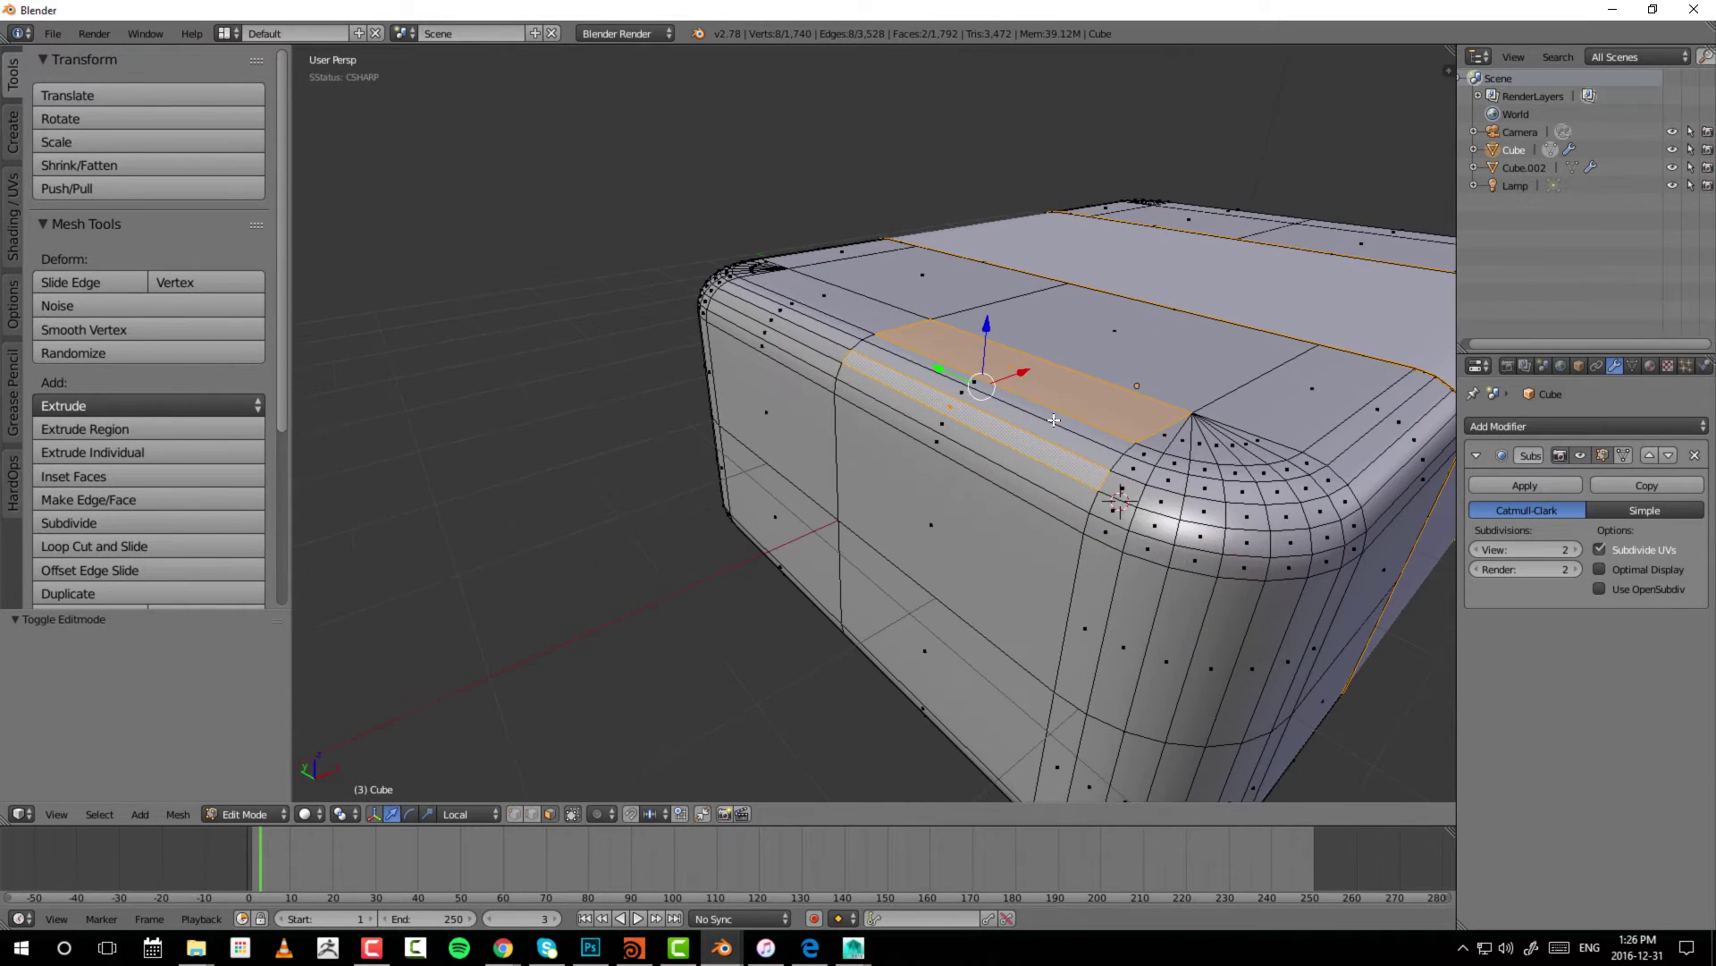
- Add and remove faces along the end cap's rounded upper edge until the whole strip, including the adjoining top face, is selected
shift+click(1003, 399)
shift+click(995, 398)
shift+click(965, 391)
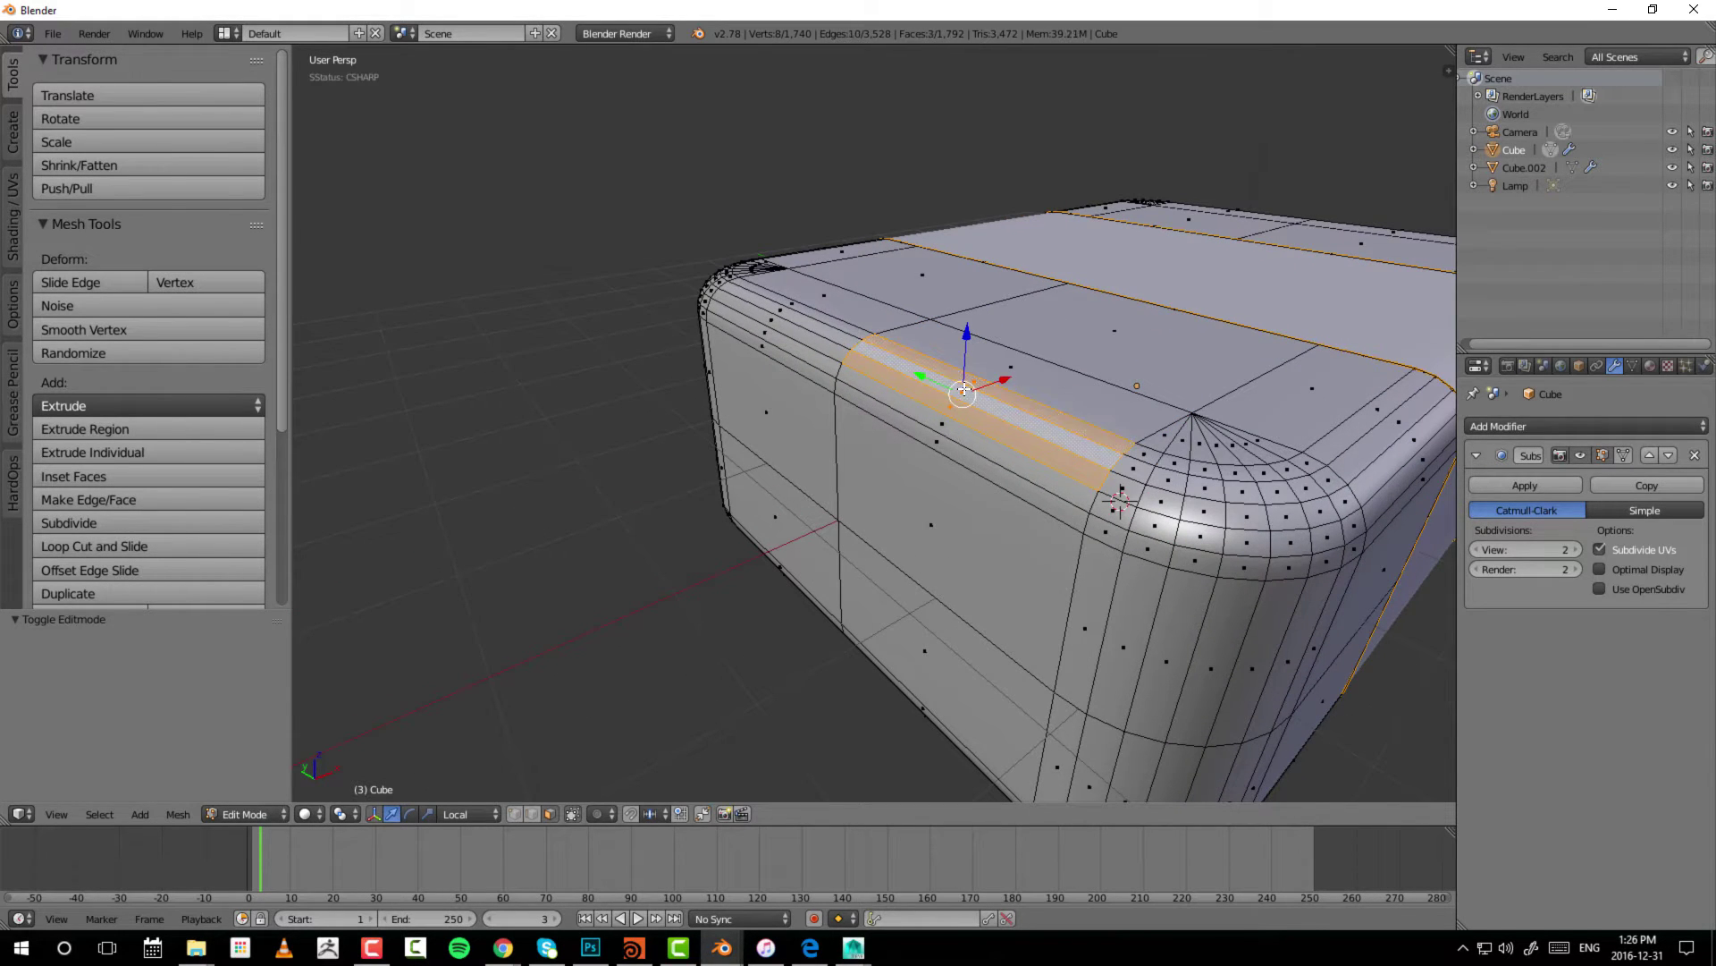
shift+click(971, 370)
shift+click(951, 427)
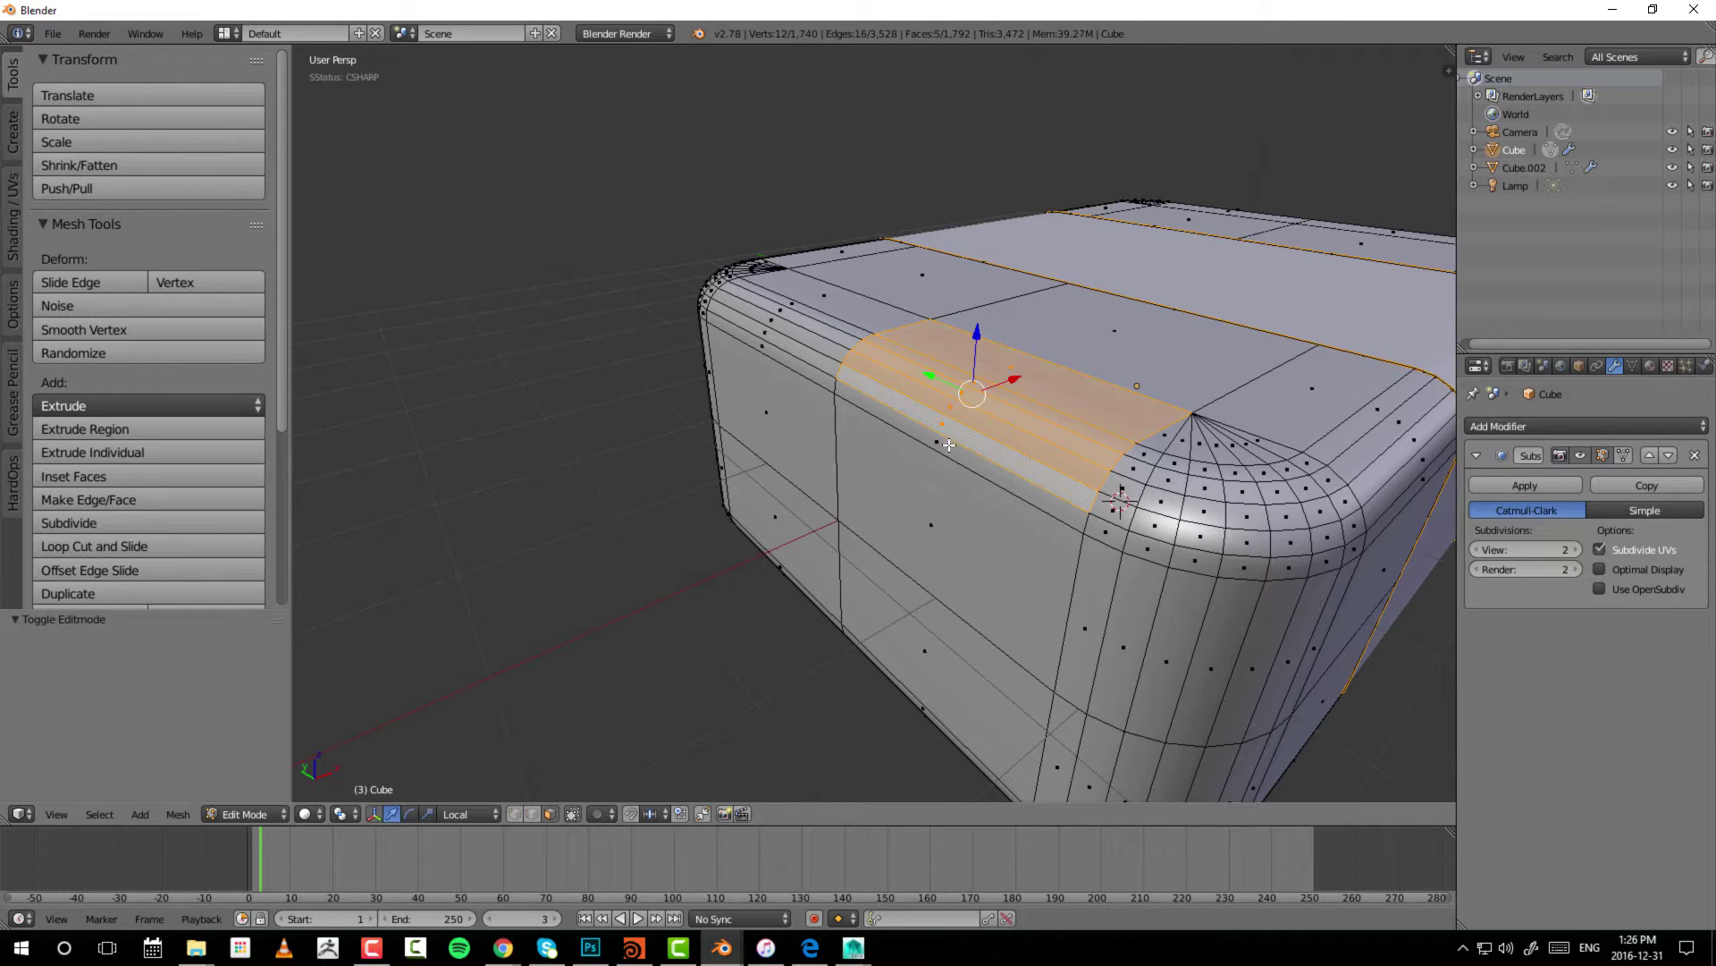
shift+click(972, 399)
shift+click(1000, 384)
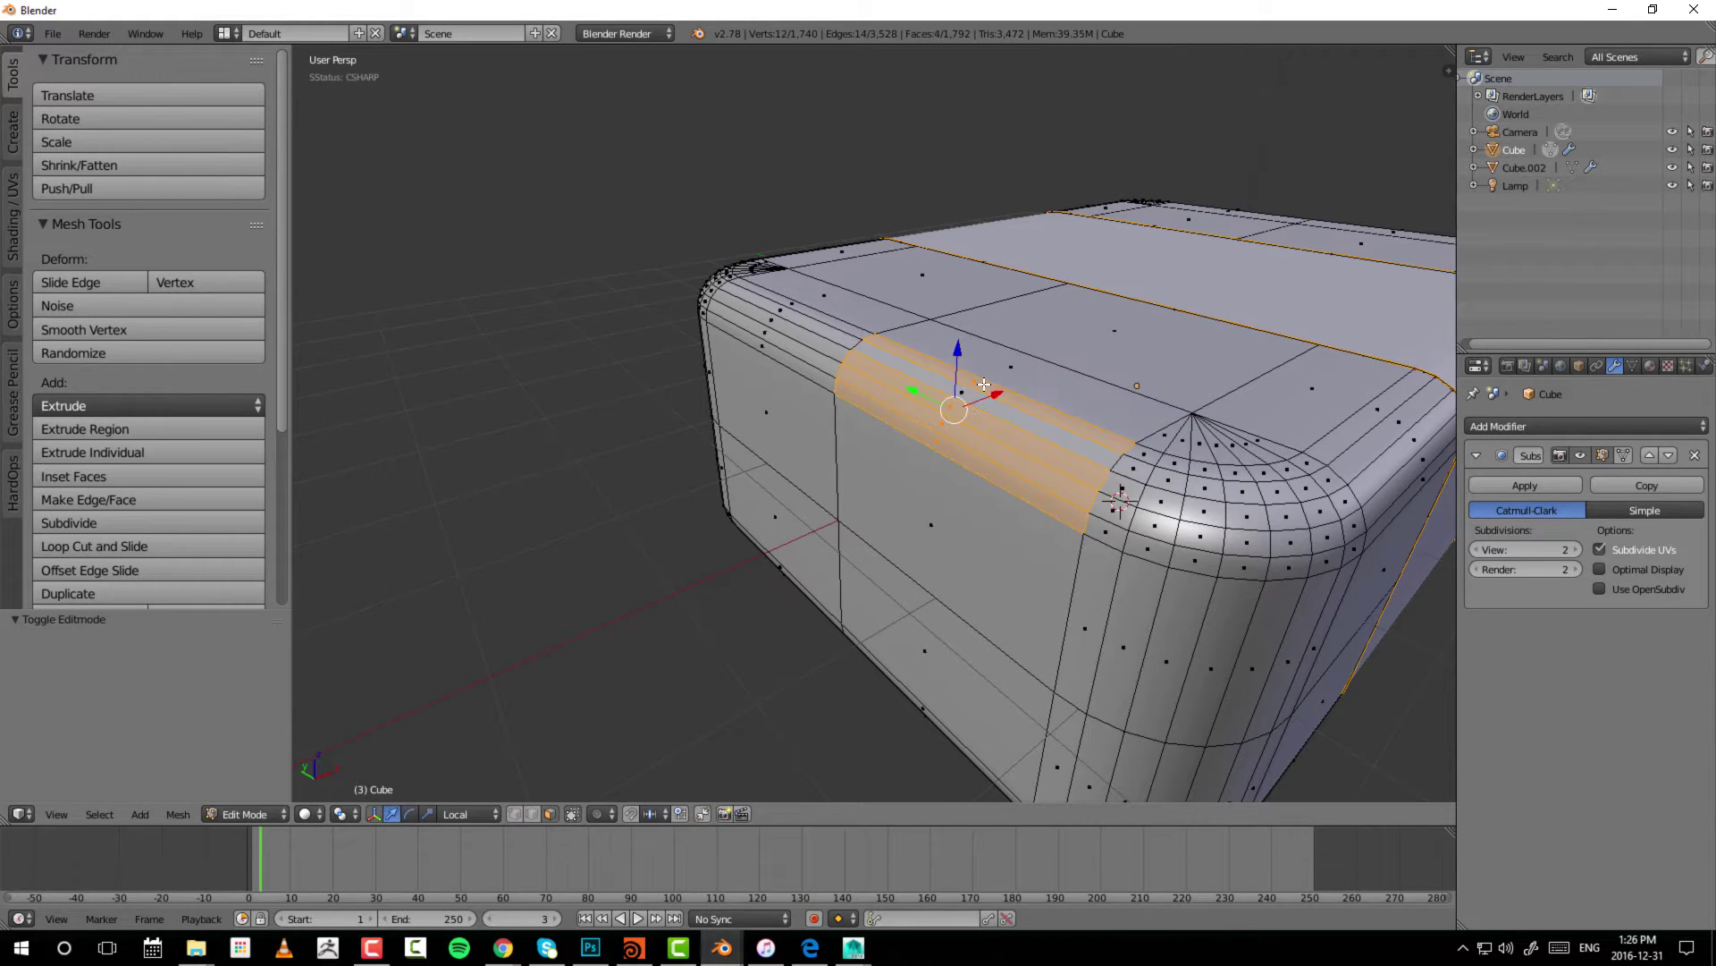
shift+click(984, 385)
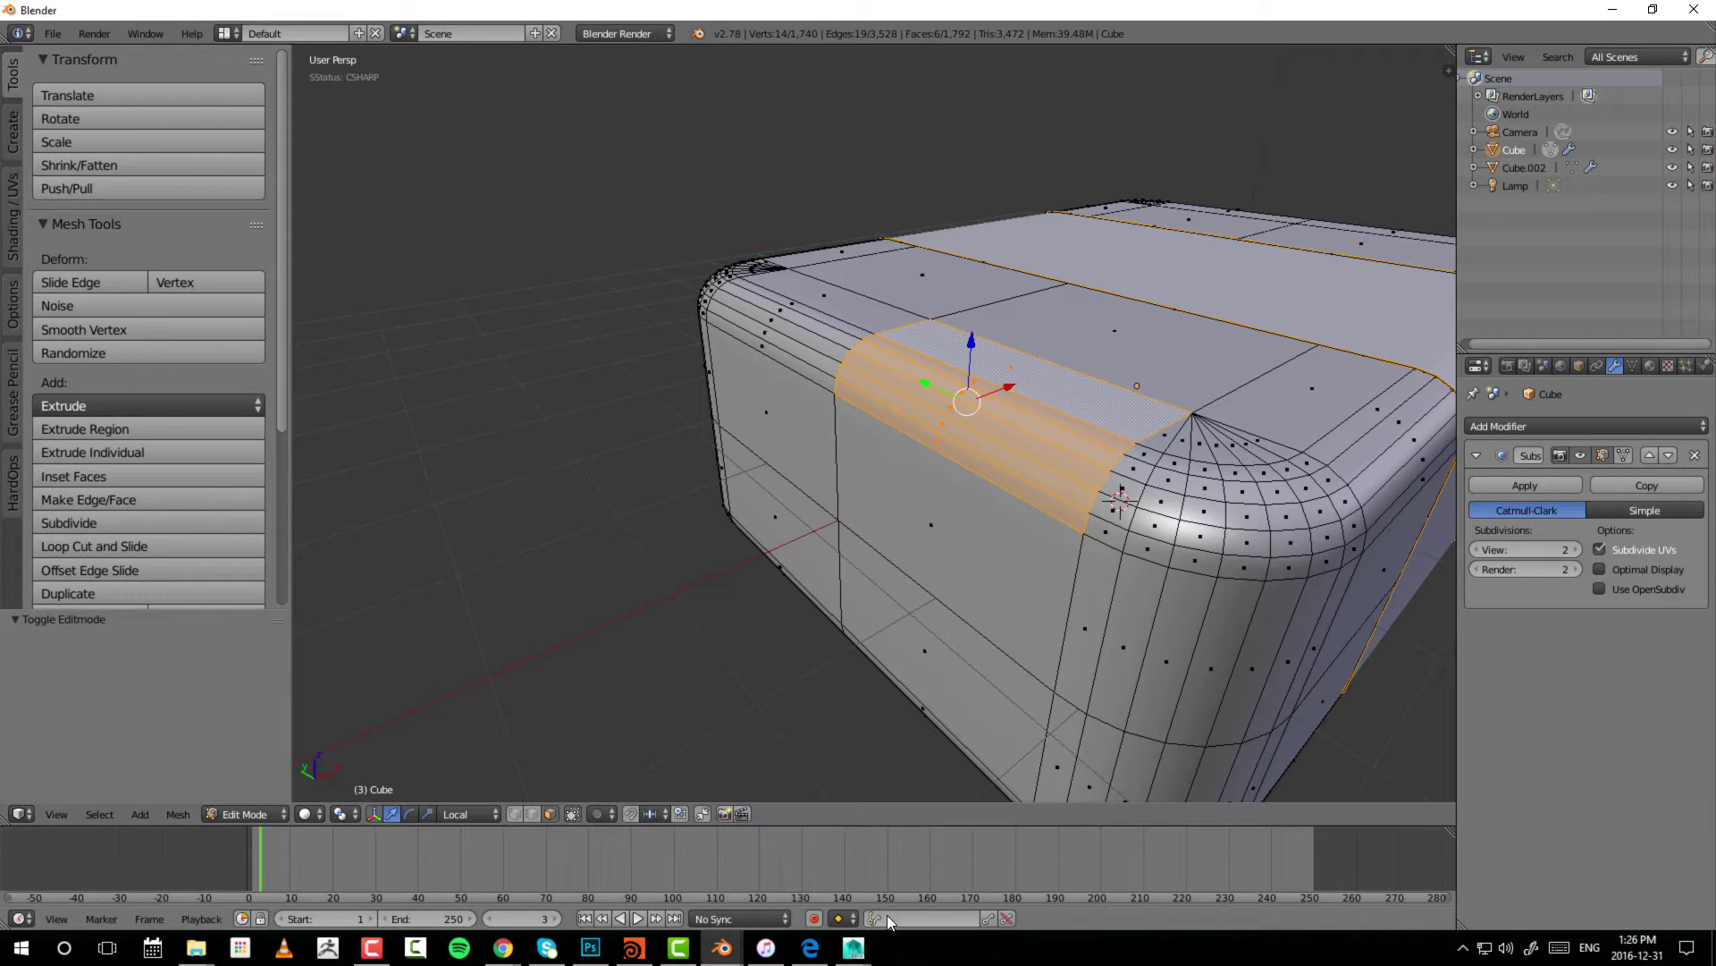
- Switch to Maya and select the rear cube's top face, followed by its side face
click(854, 947)
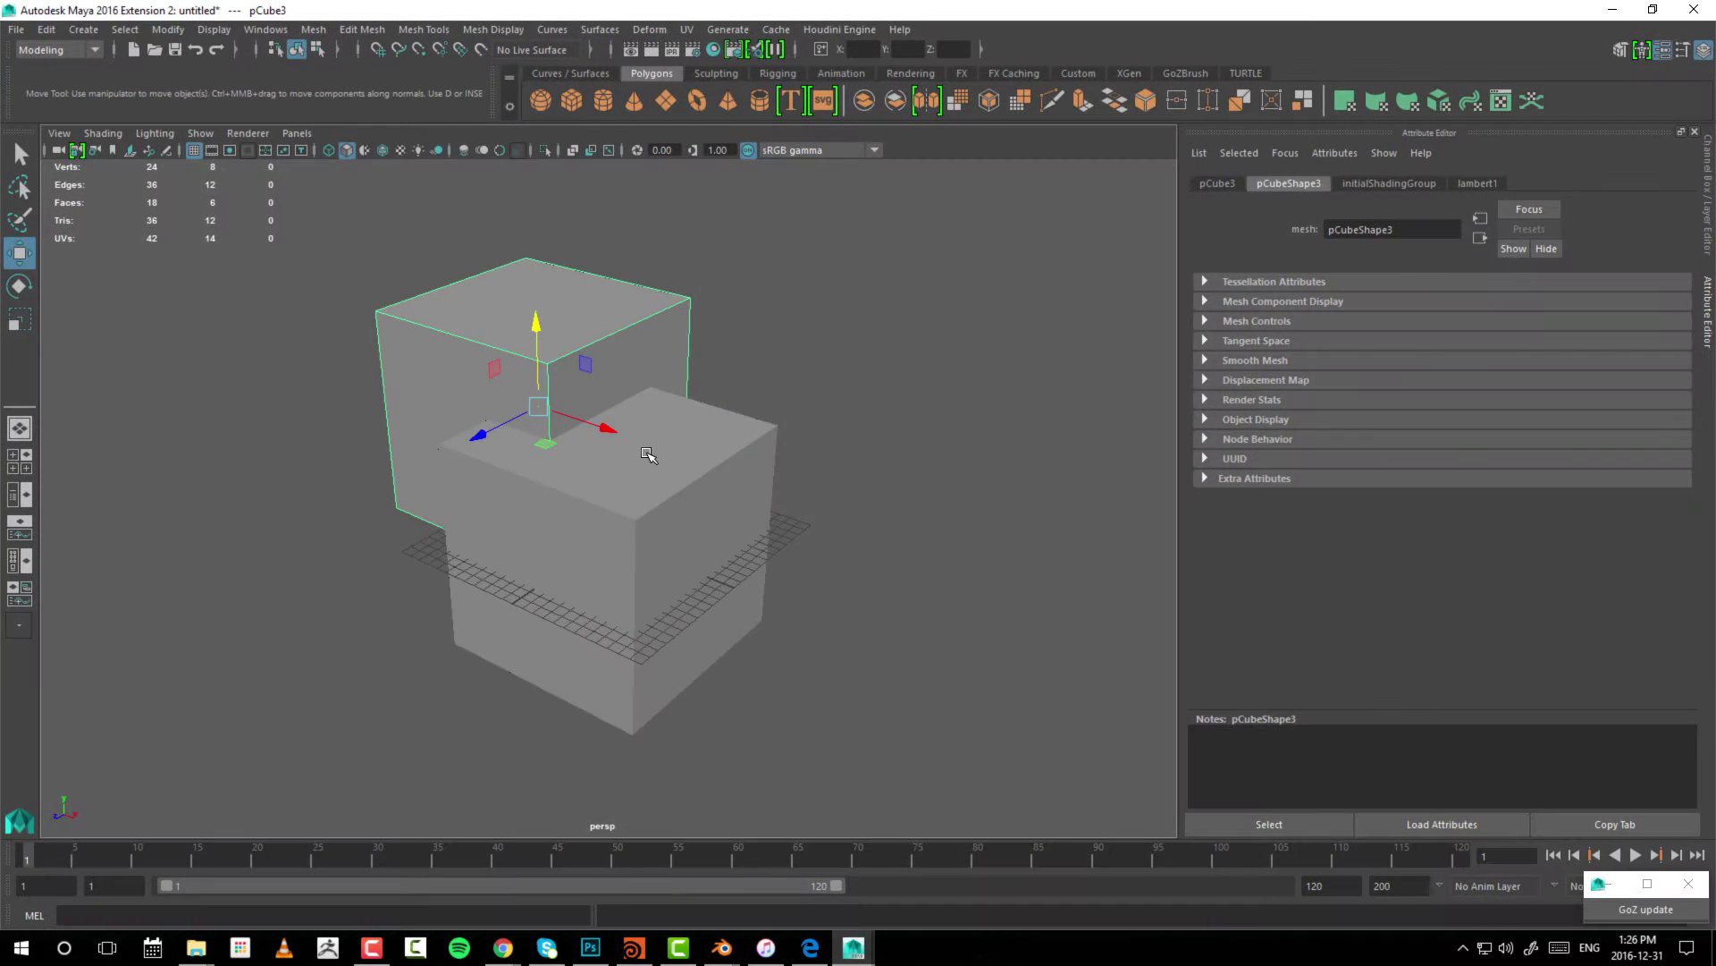
click(583, 322)
scroll(593, 267, up, 6)
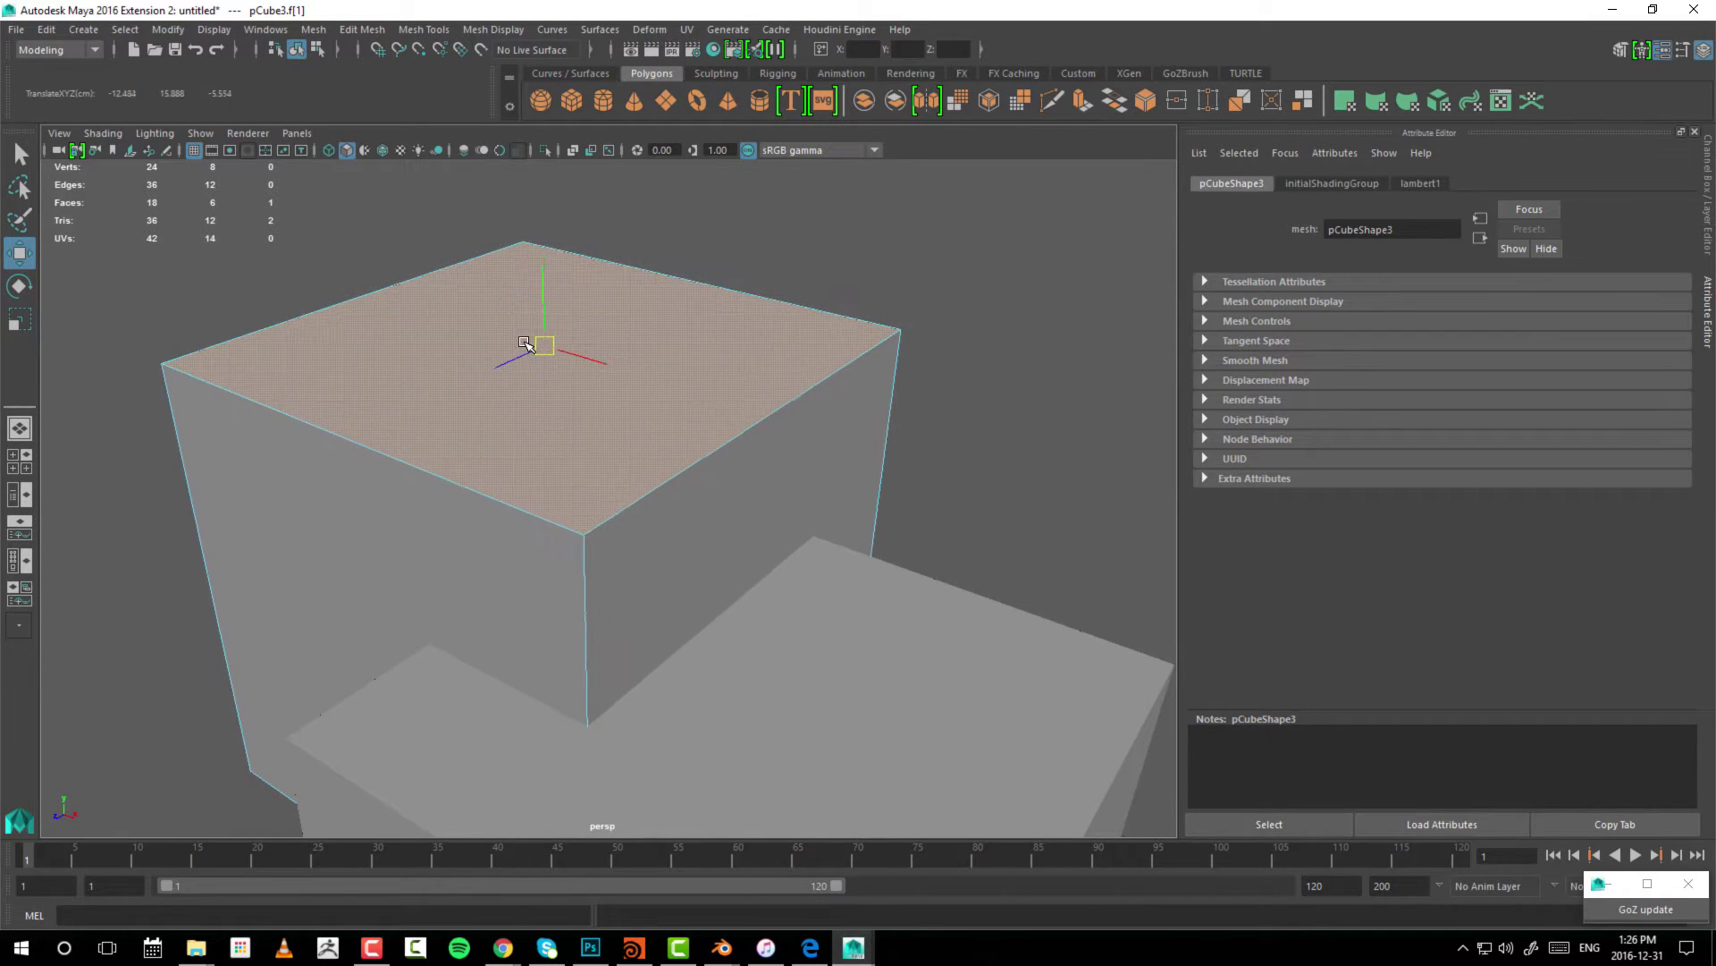
shift+click(552, 365)
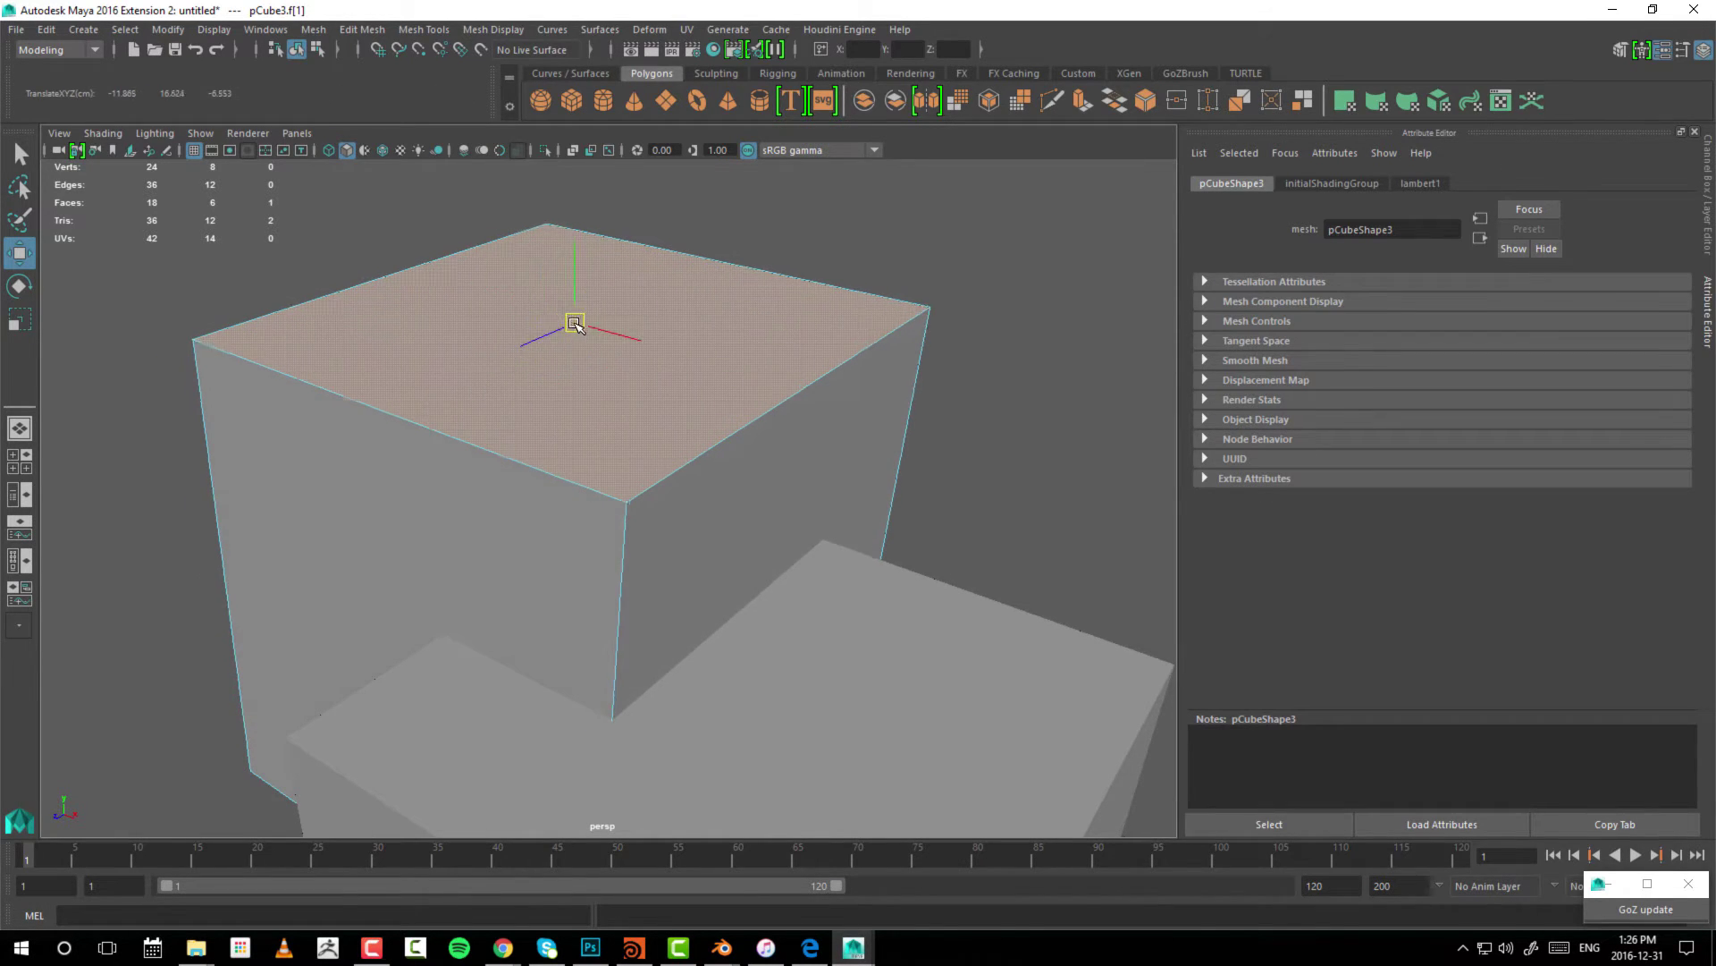
click(555, 371)
click(857, 447)
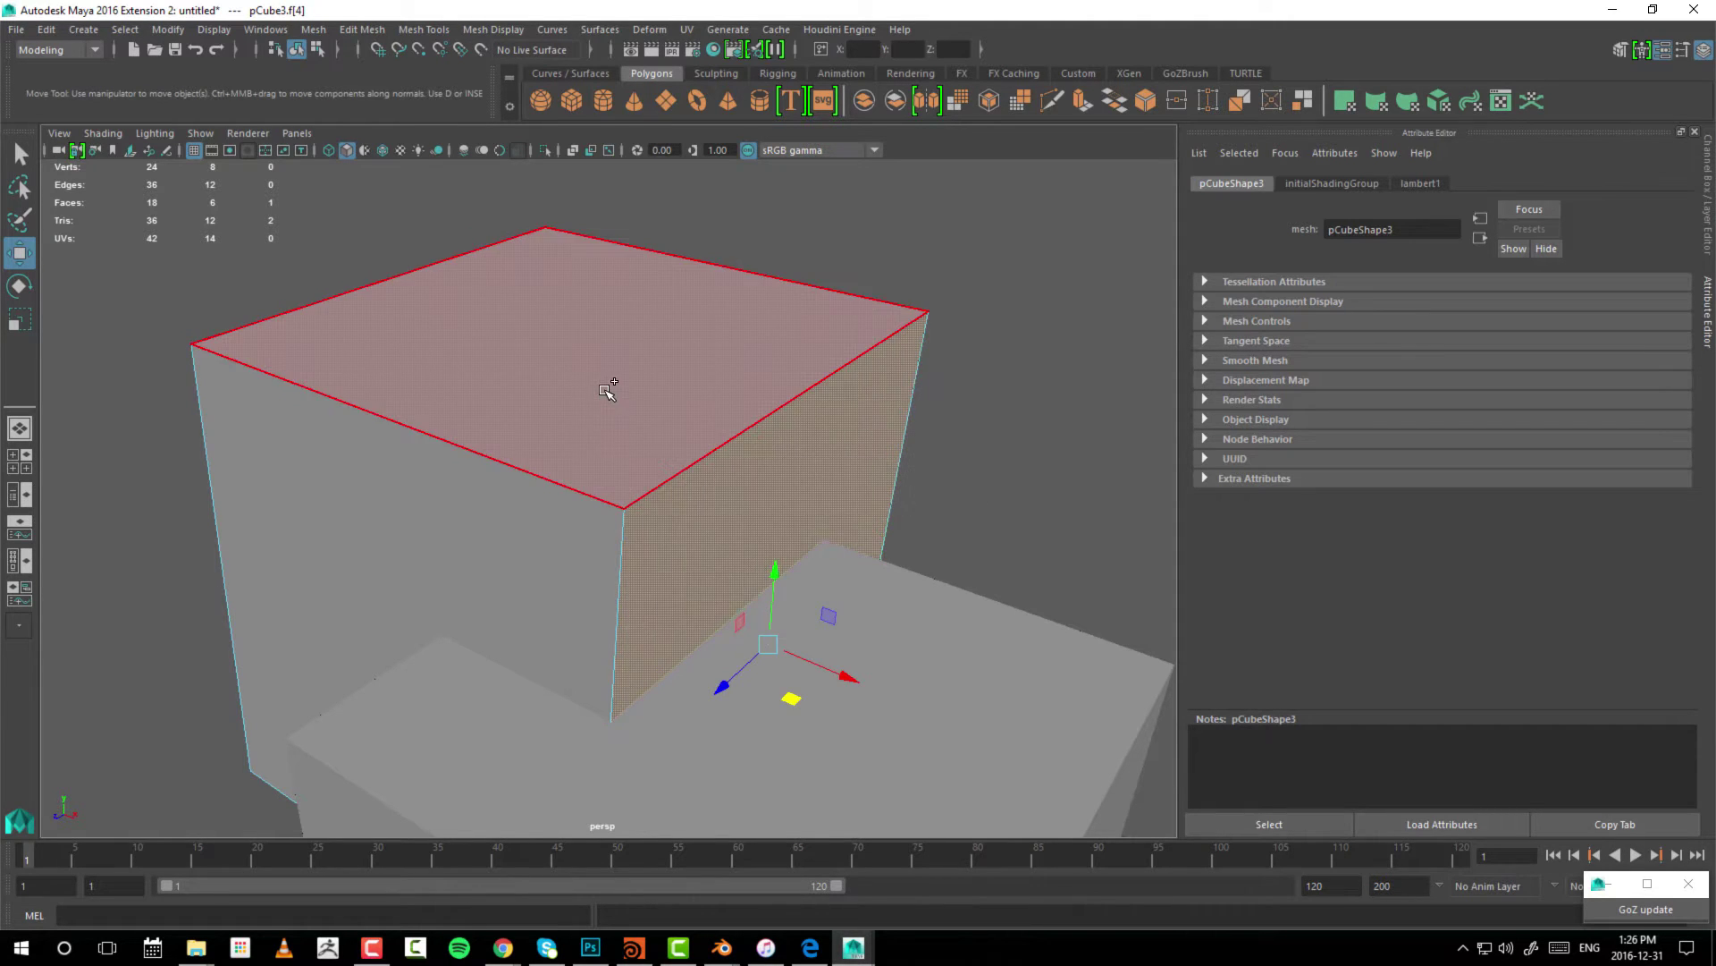
- Toggle the rear cube's top face in and out of the selection, leaving only that face selected
shift+click(590, 357)
shift+click(588, 356)
click(587, 353)
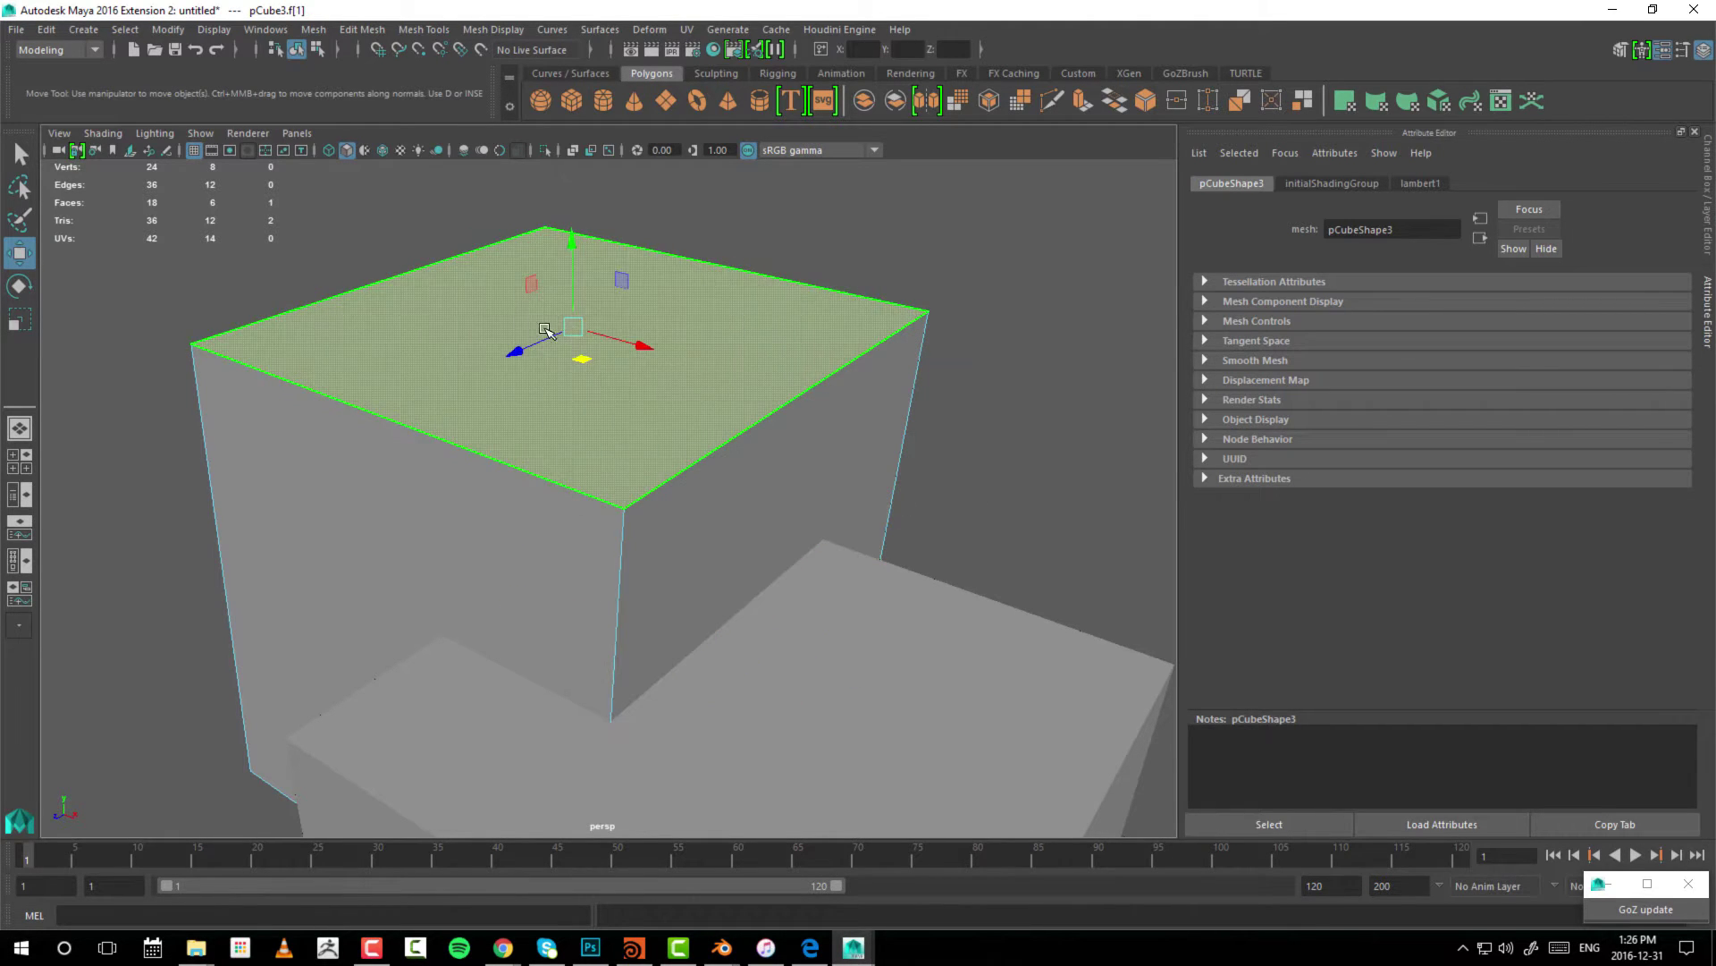
shift+click(592, 337)
shift+click(579, 350)
click(579, 350)
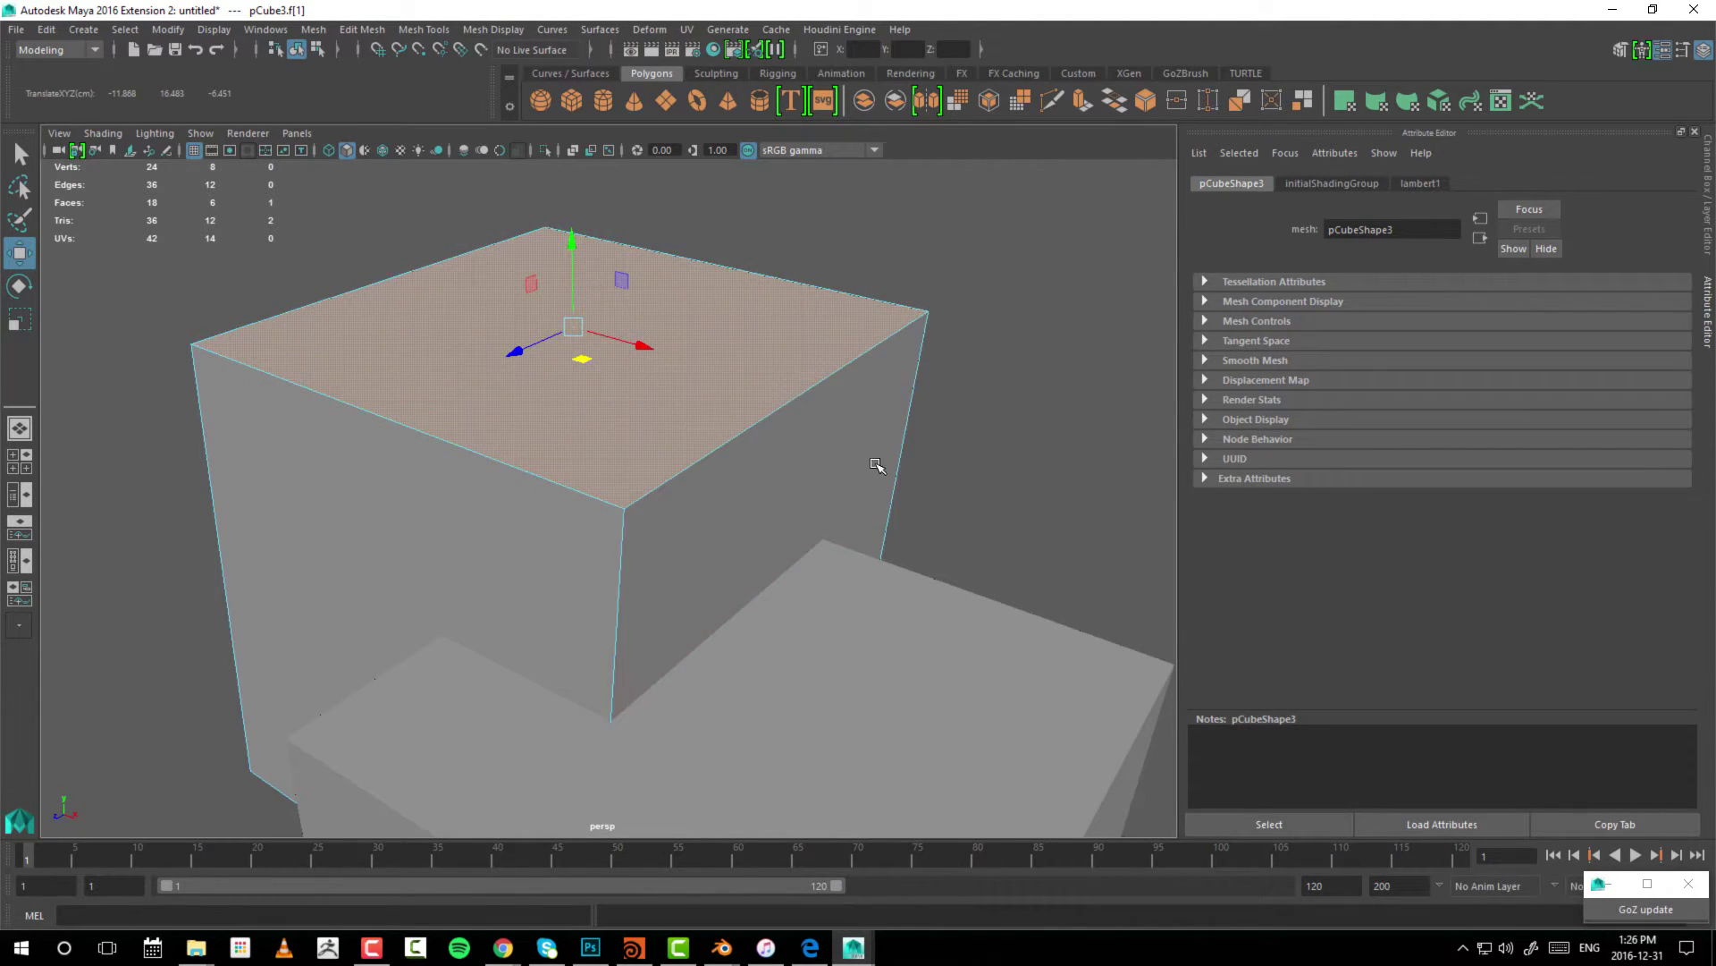
- Add a side face of the rear cube to the selected top face
alt+drag(713, 444, 692, 415)
shift+click(758, 435)
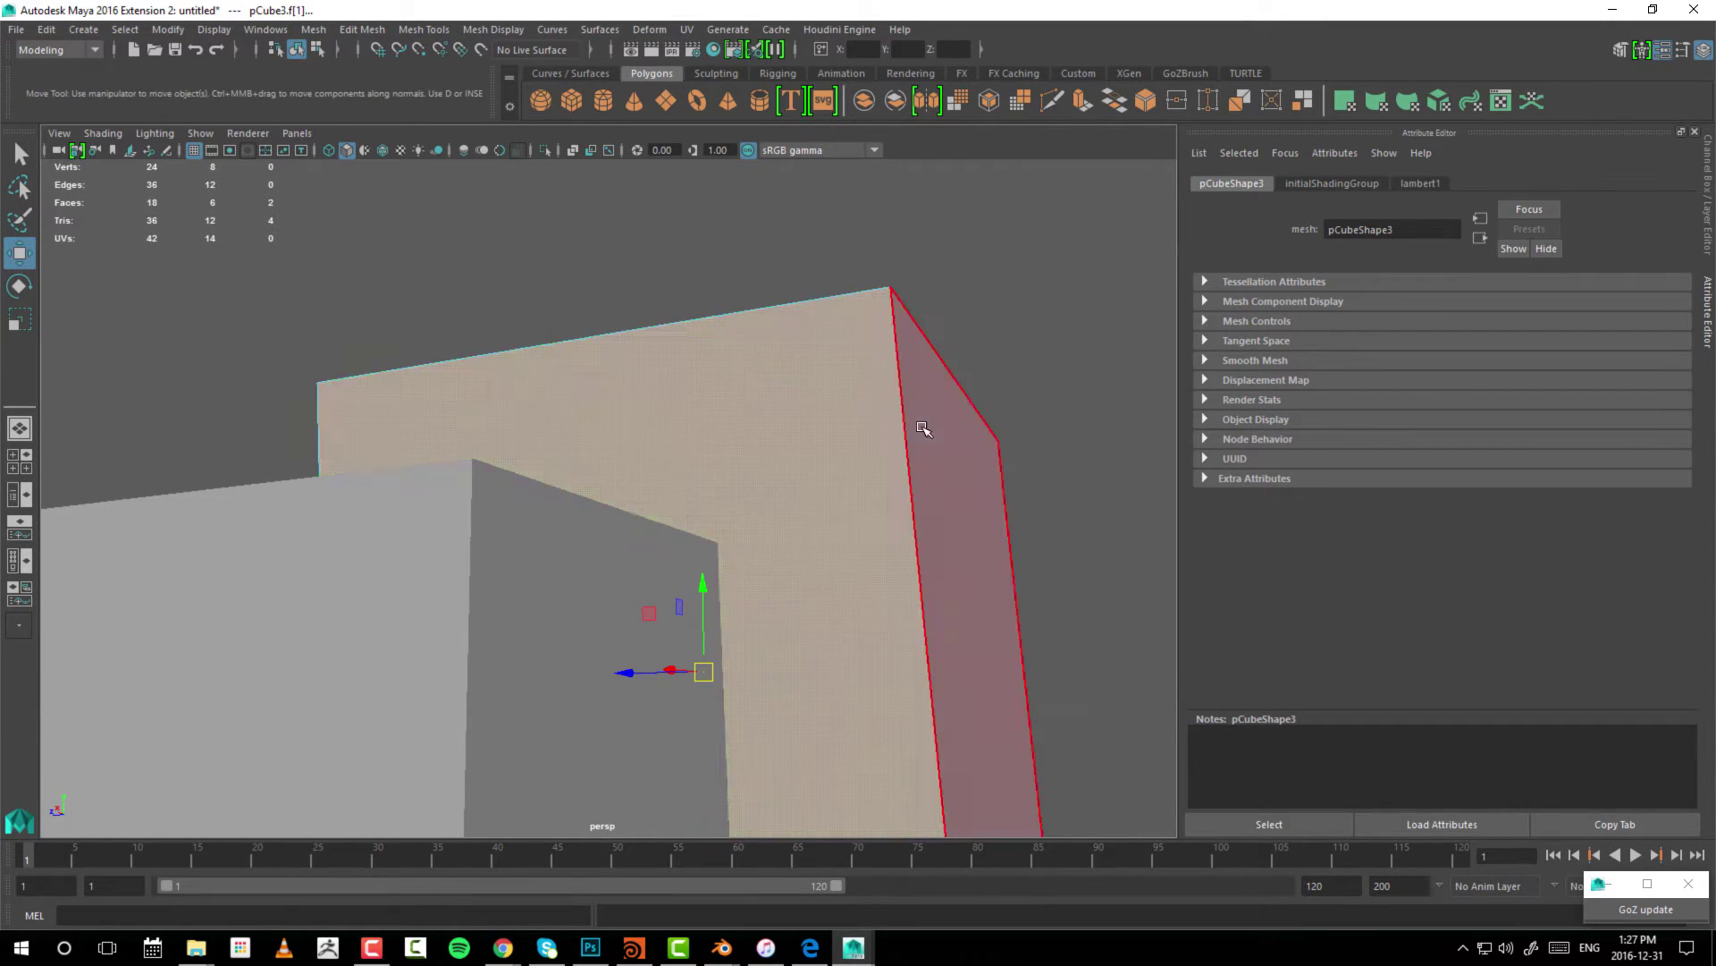
alt+drag(927, 429, 813, 498)
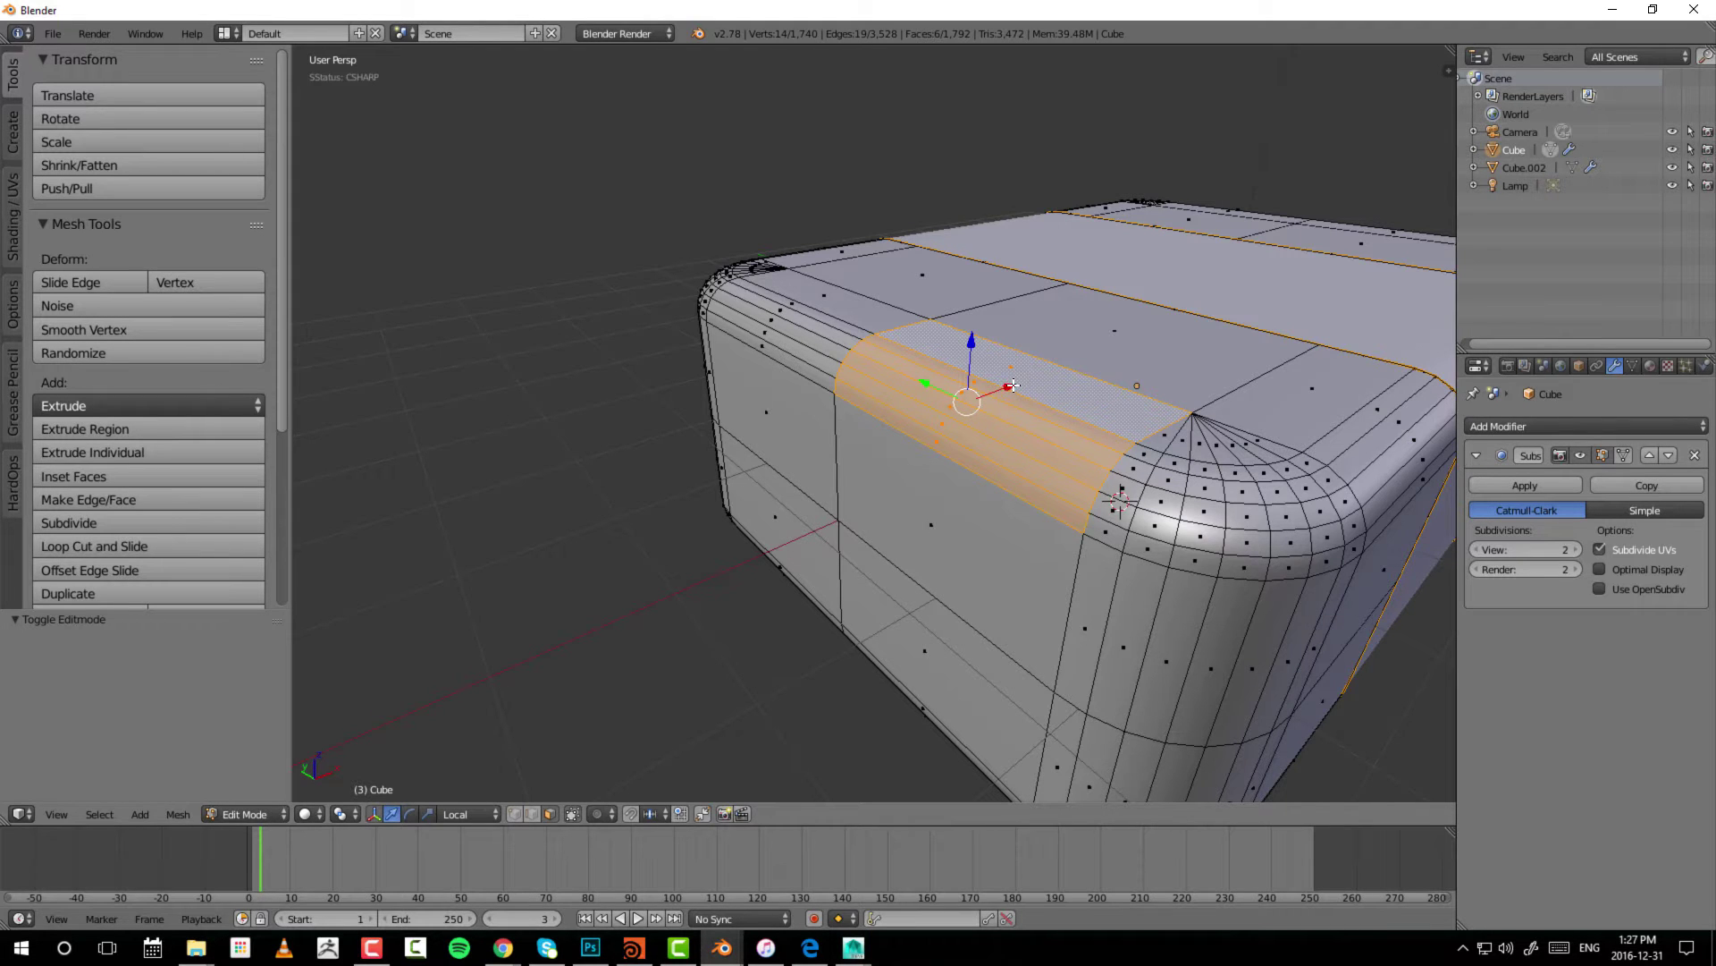
- Switch back to Blender and return the rounded end caps to object mode
mouse_move(1011, 387)
mouse_down()
mouse_move(981, 371)
mouse_move(1035, 386)
mouse_up()
scroll(961, 424, down, 3)
middle_drag(961, 424, 890, 454)
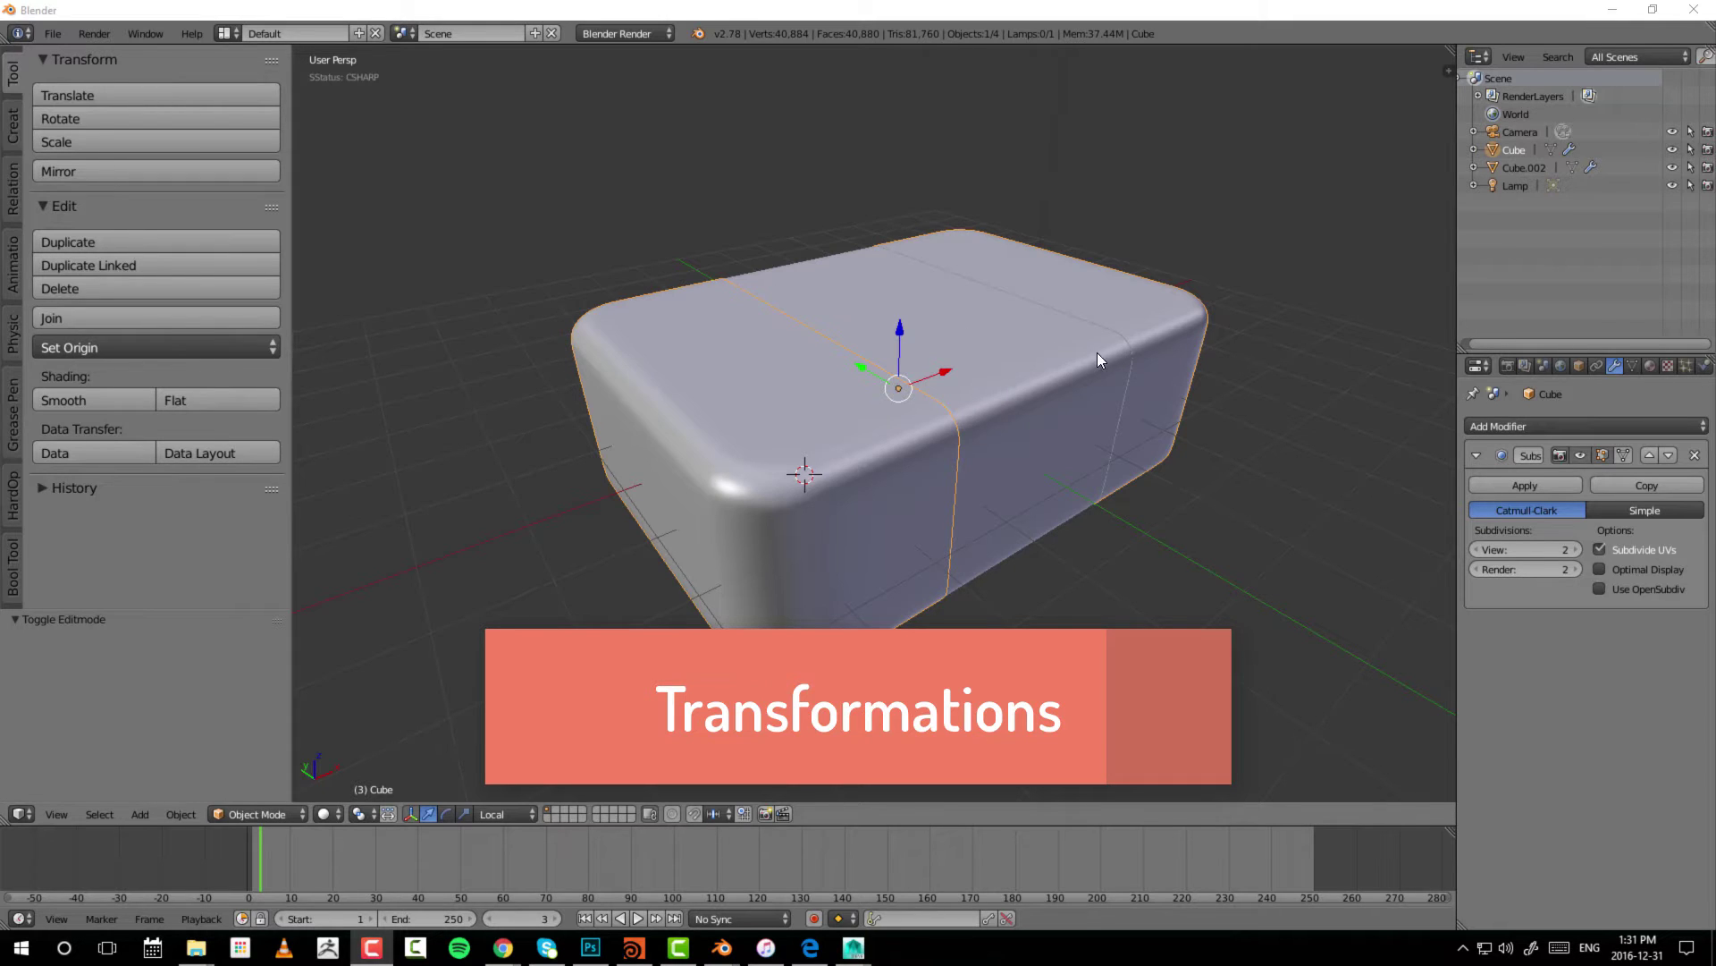
- Examine the rounded box and its transform manipulator from the front, from above and from the corners
middle_drag(1097, 360, 1031, 435)
middle_drag(1001, 319, 949, 354)
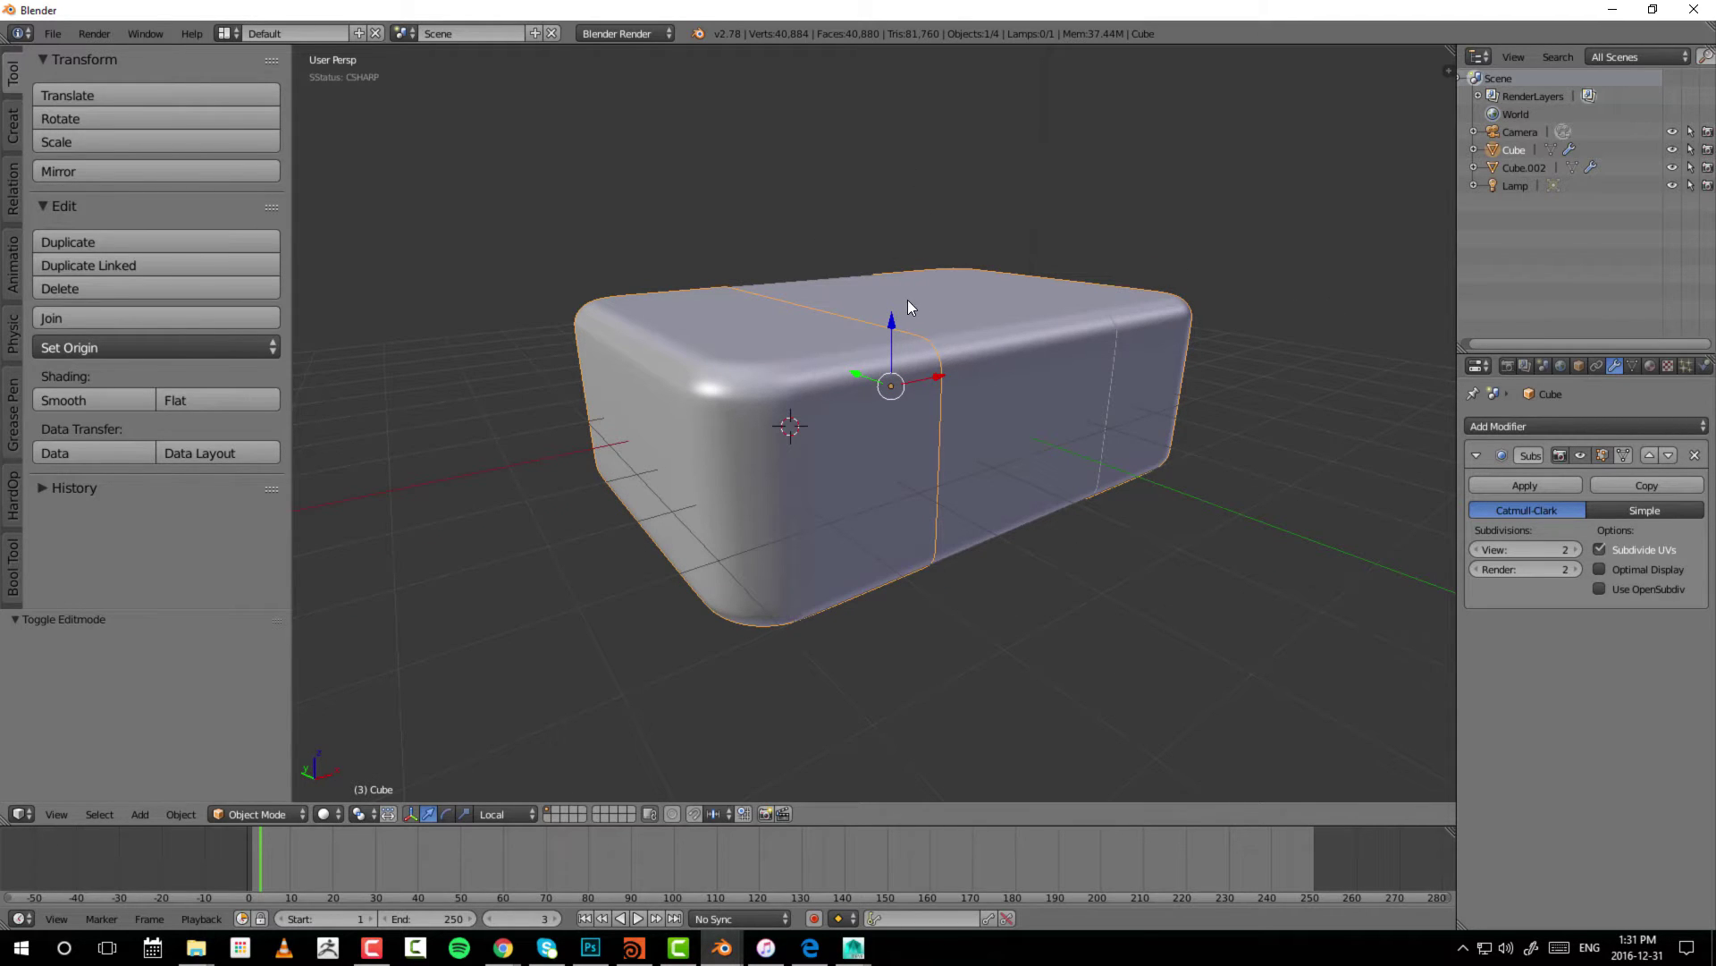
middle_drag(909, 299, 885, 223)
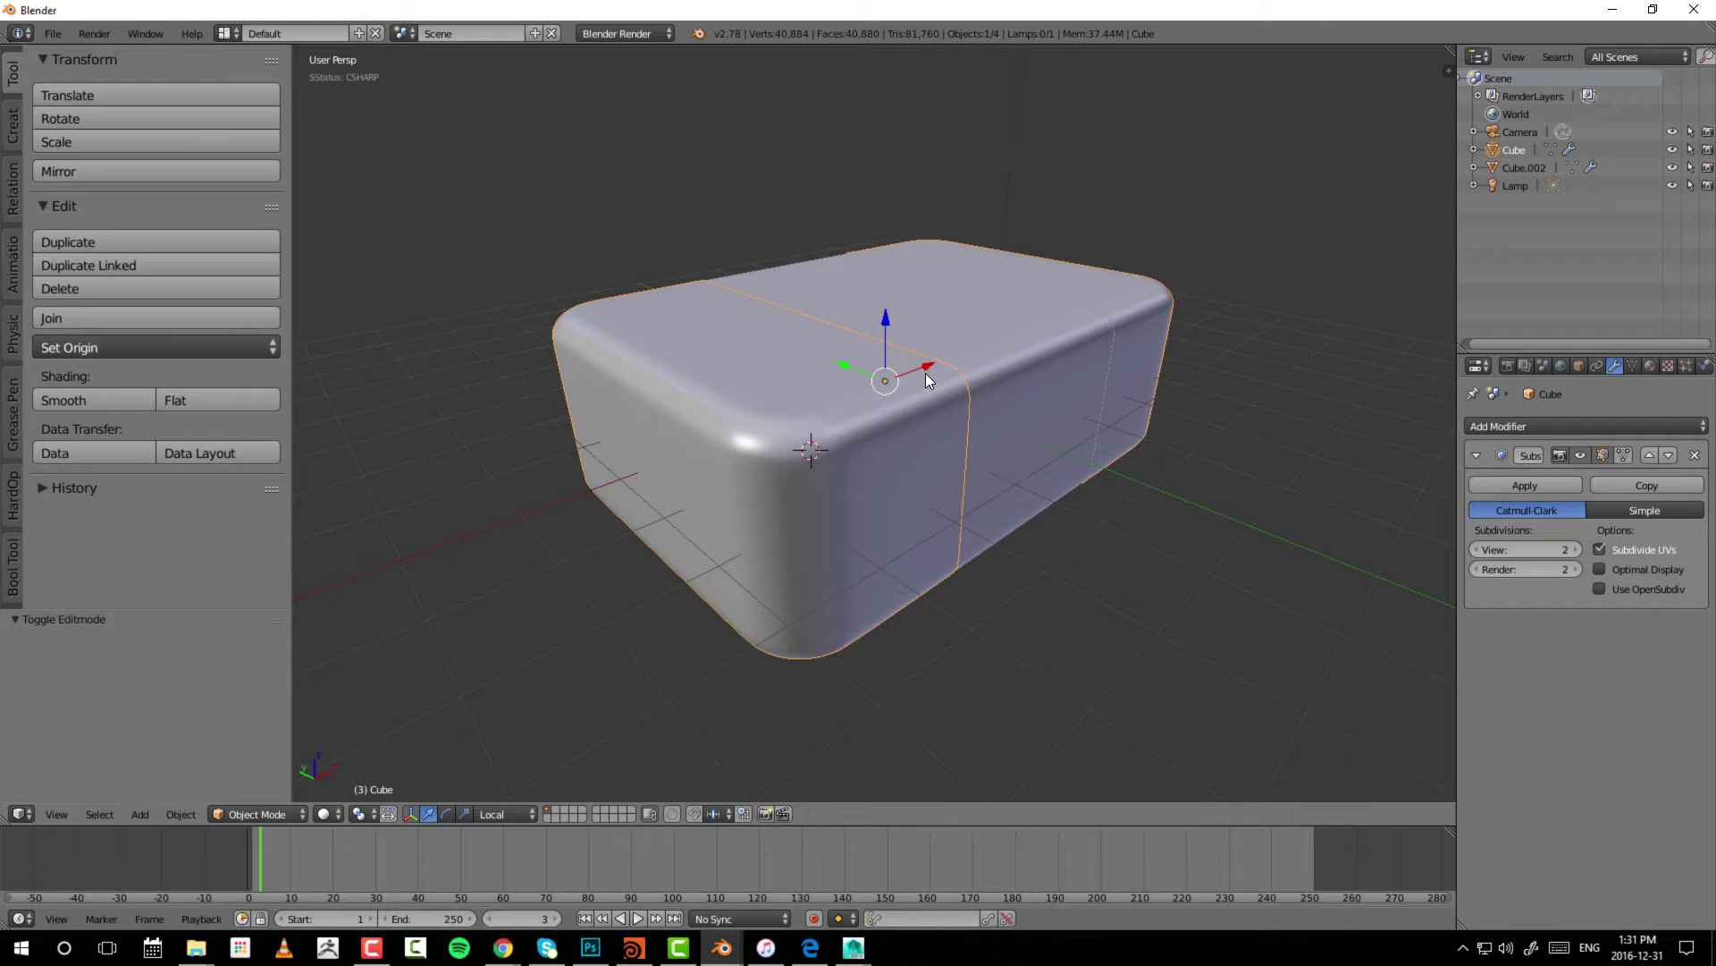
middle_drag(1088, 198, 1009, 404)
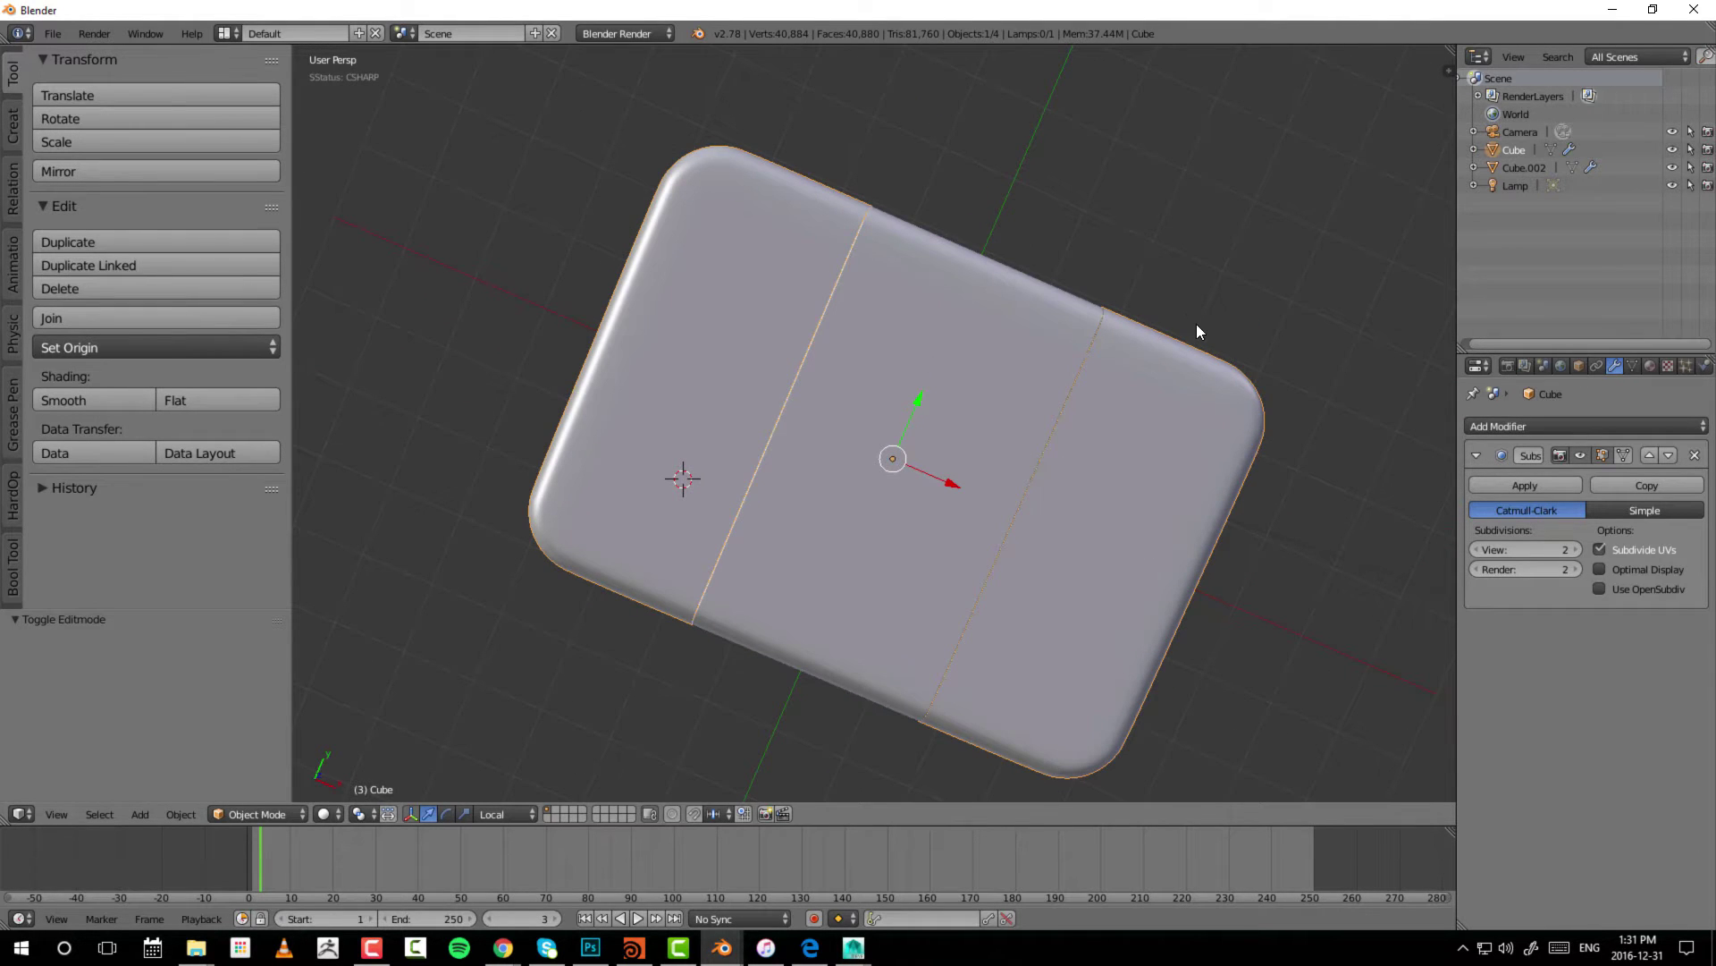
middle_drag(1198, 331, 1190, 289)
middle_drag(1077, 374, 957, 443)
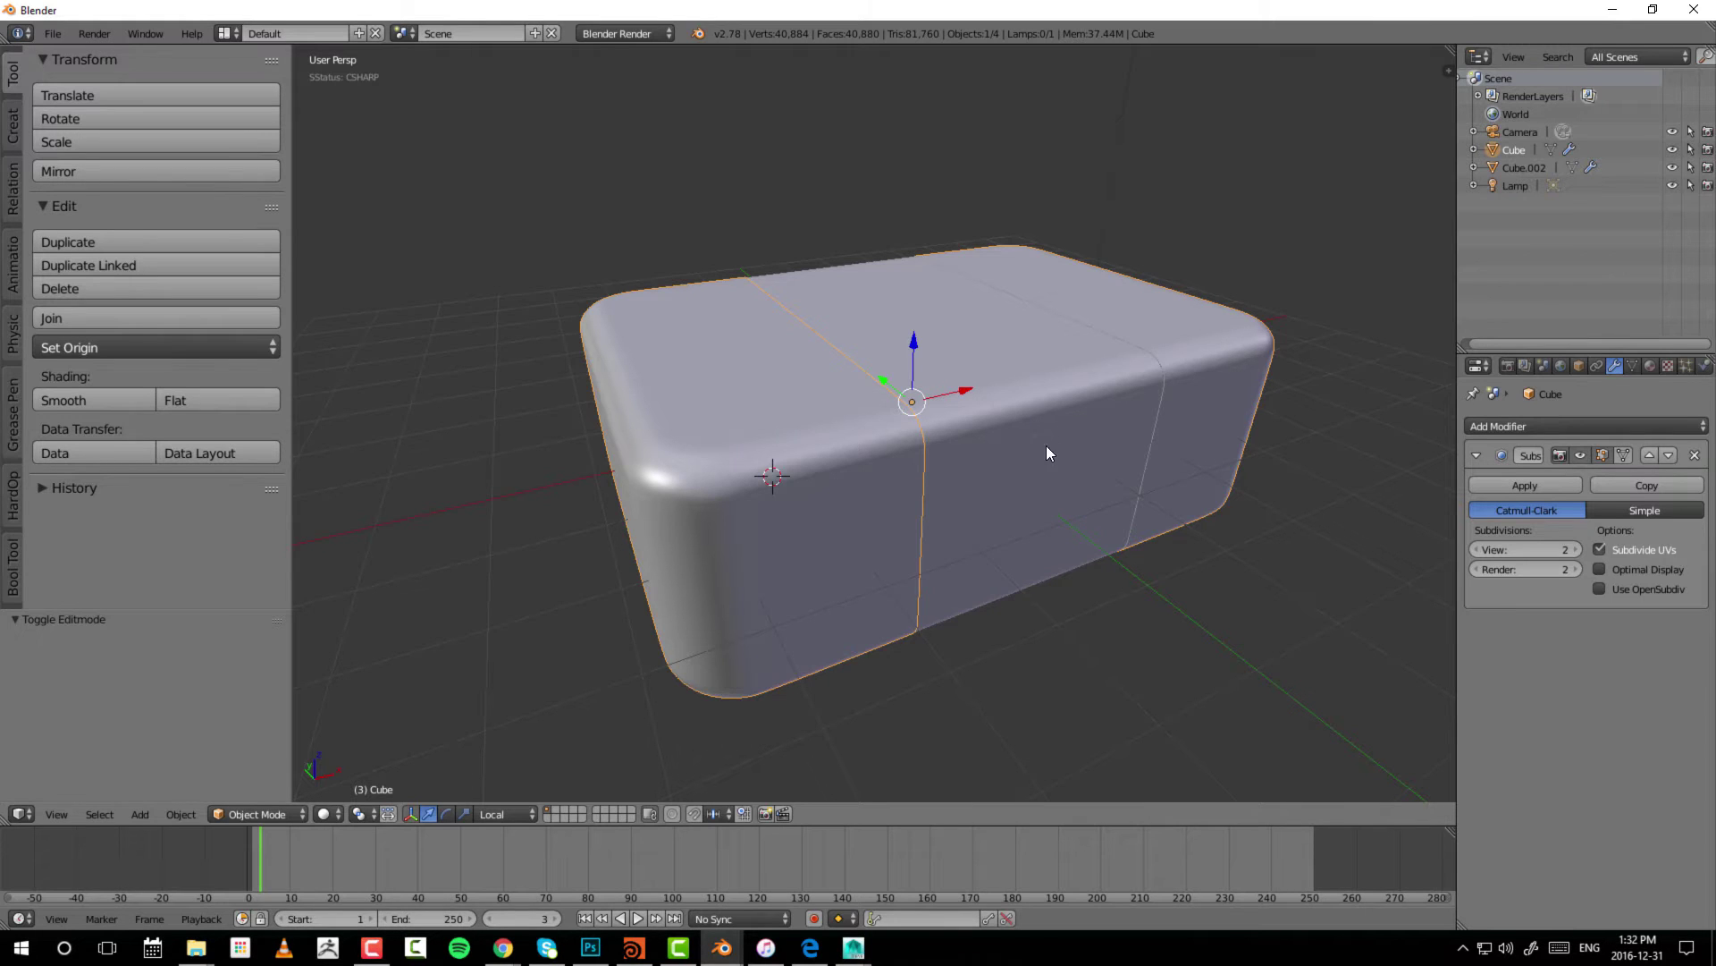
mouse_move(858, 946)
middle_drag(1058, 475, 1002, 426)
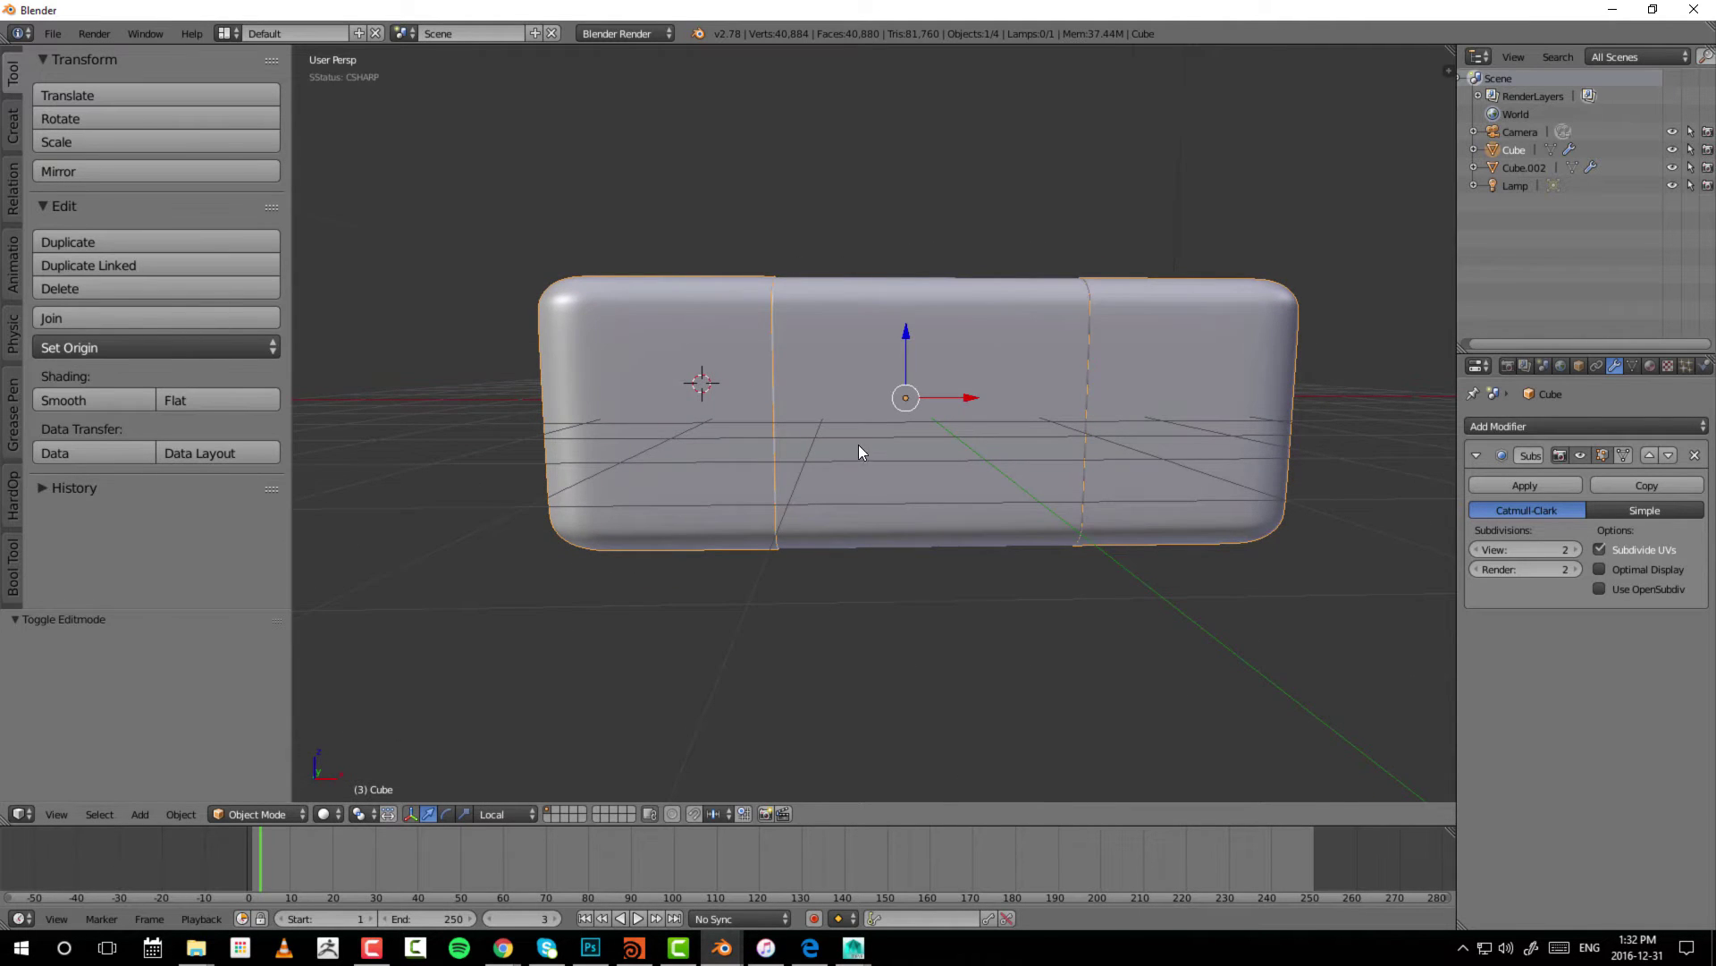
middle_drag(858, 445, 940, 485)
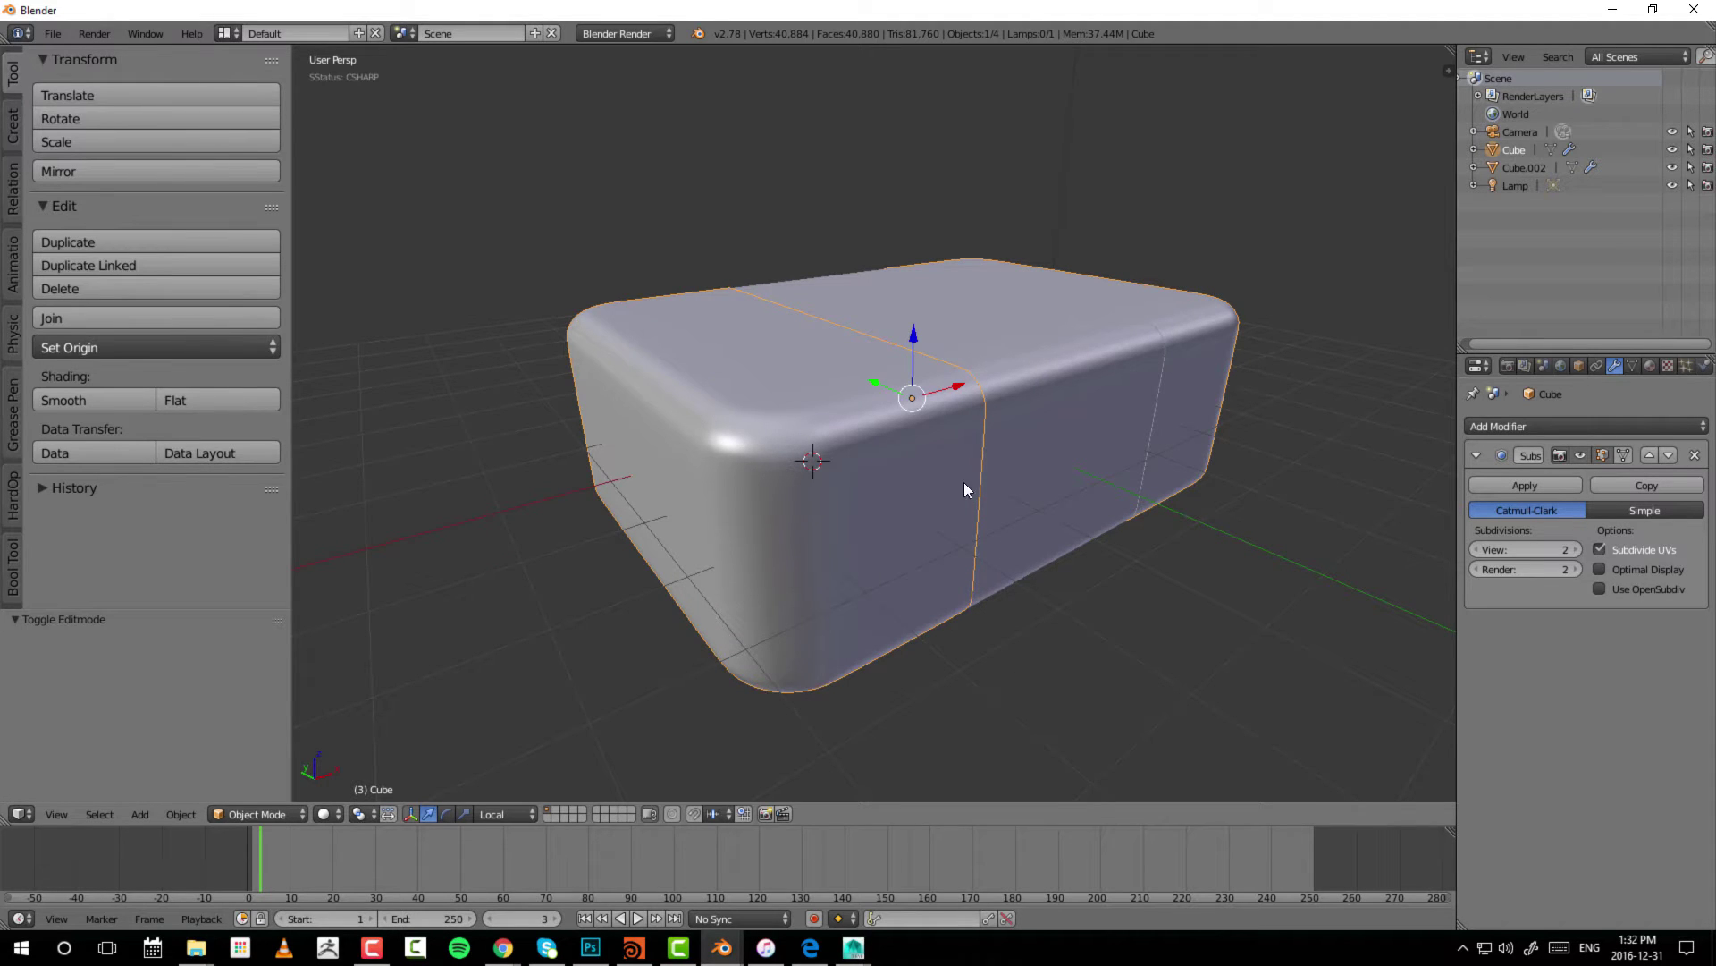
middle_drag(937, 408, 967, 481)
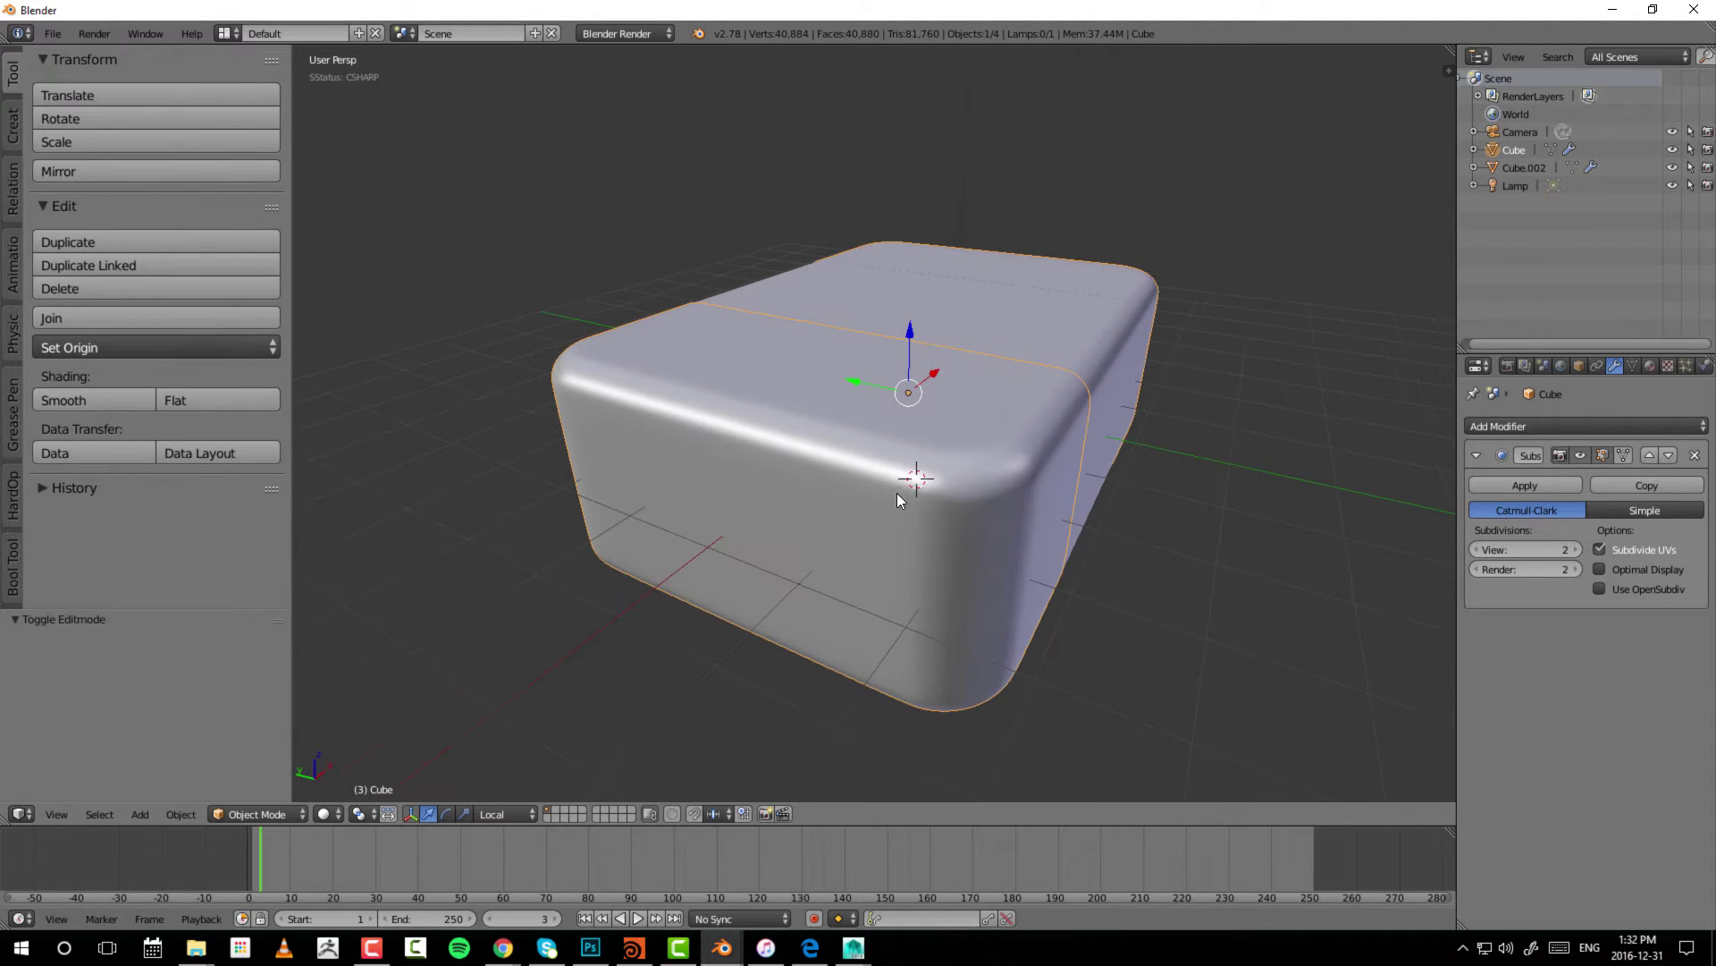
middle_drag(1132, 251, 944, 415)
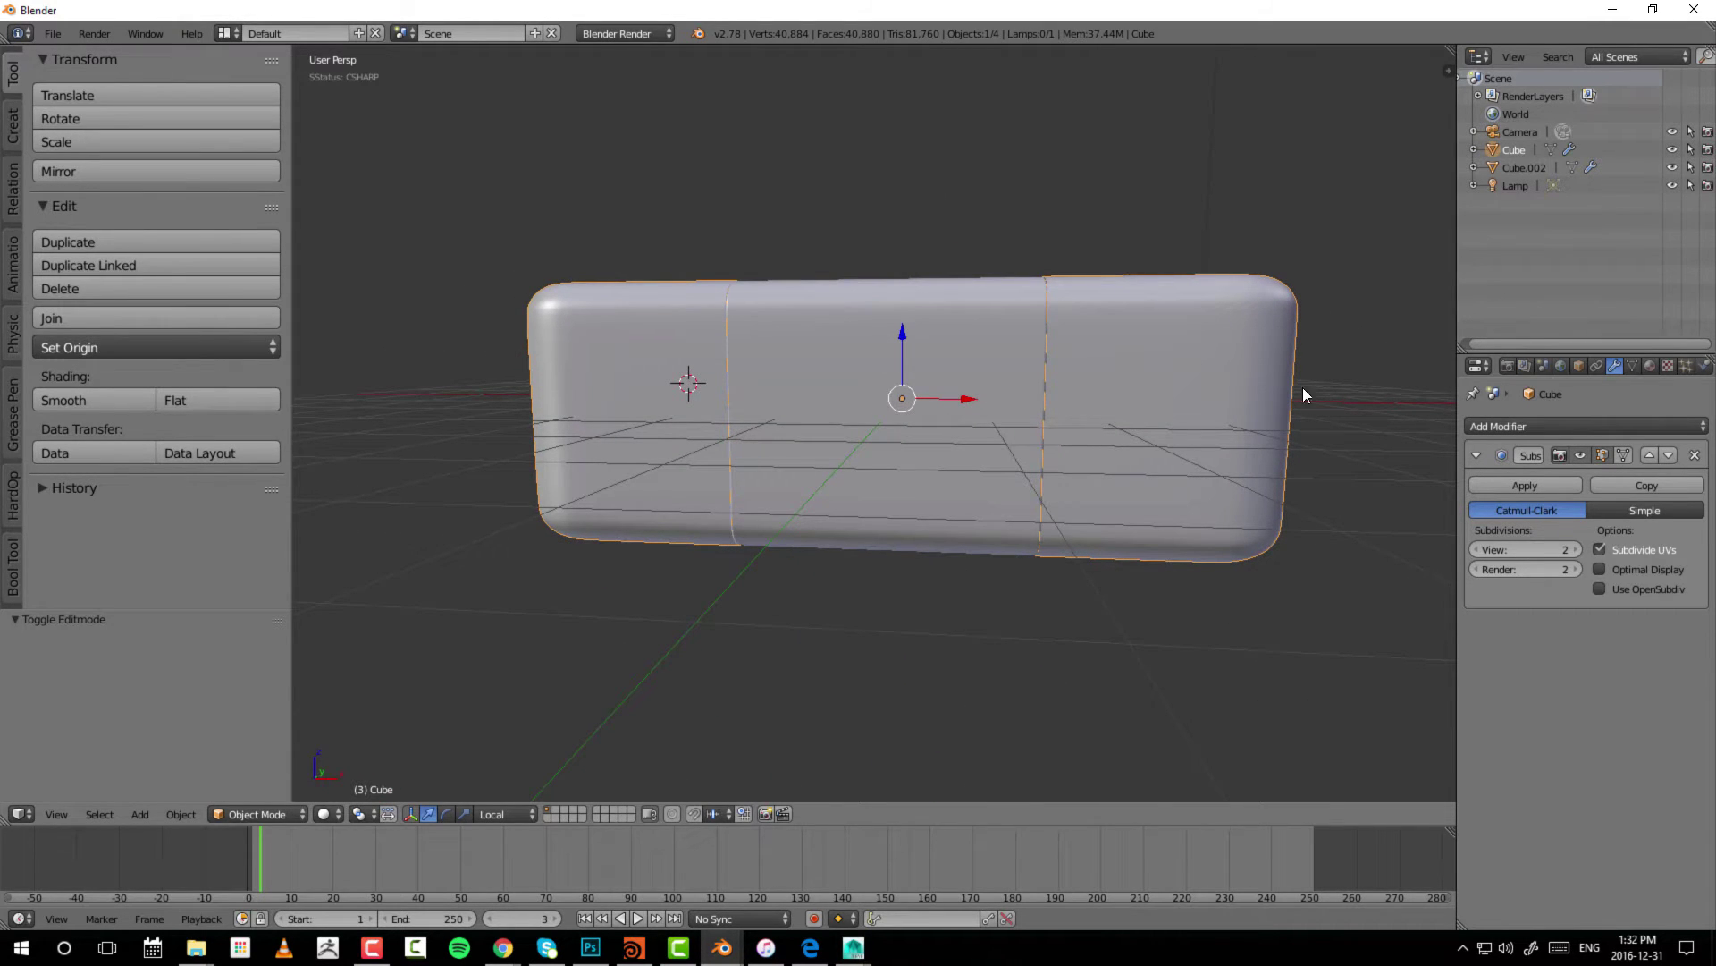
mouse_move(916, 411)
middle_down()
mouse_move(969, 426)
mouse_move(920, 406)
middle_up()
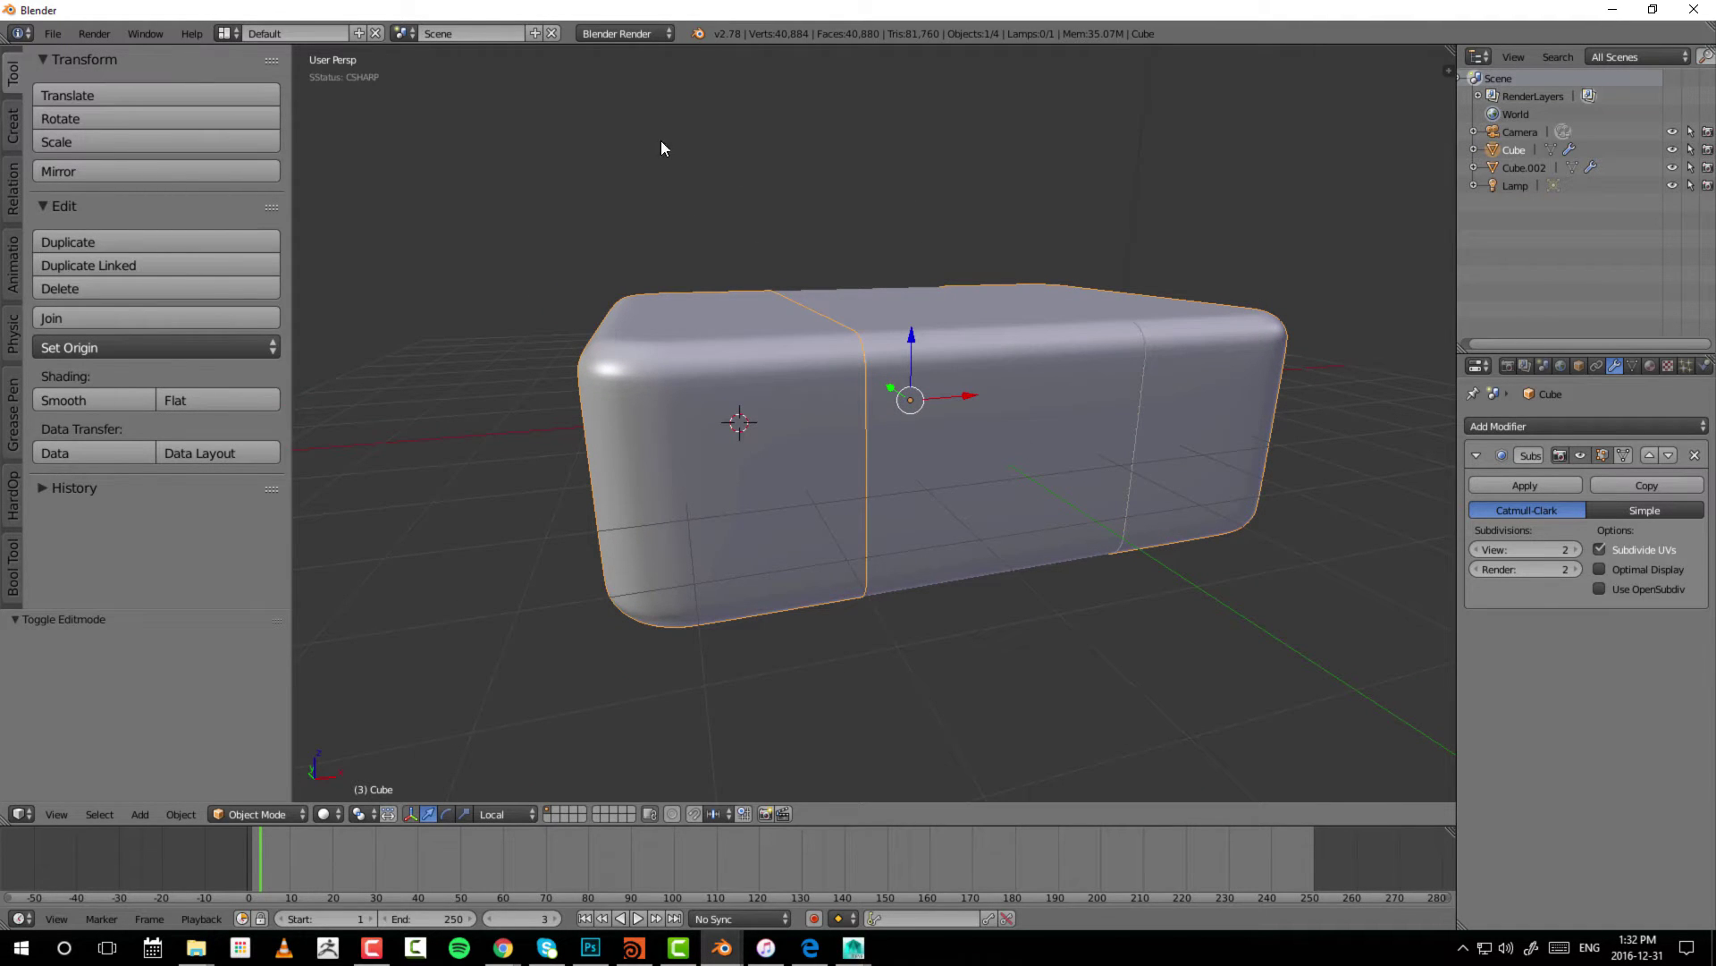
middle_drag(983, 512, 1032, 542)
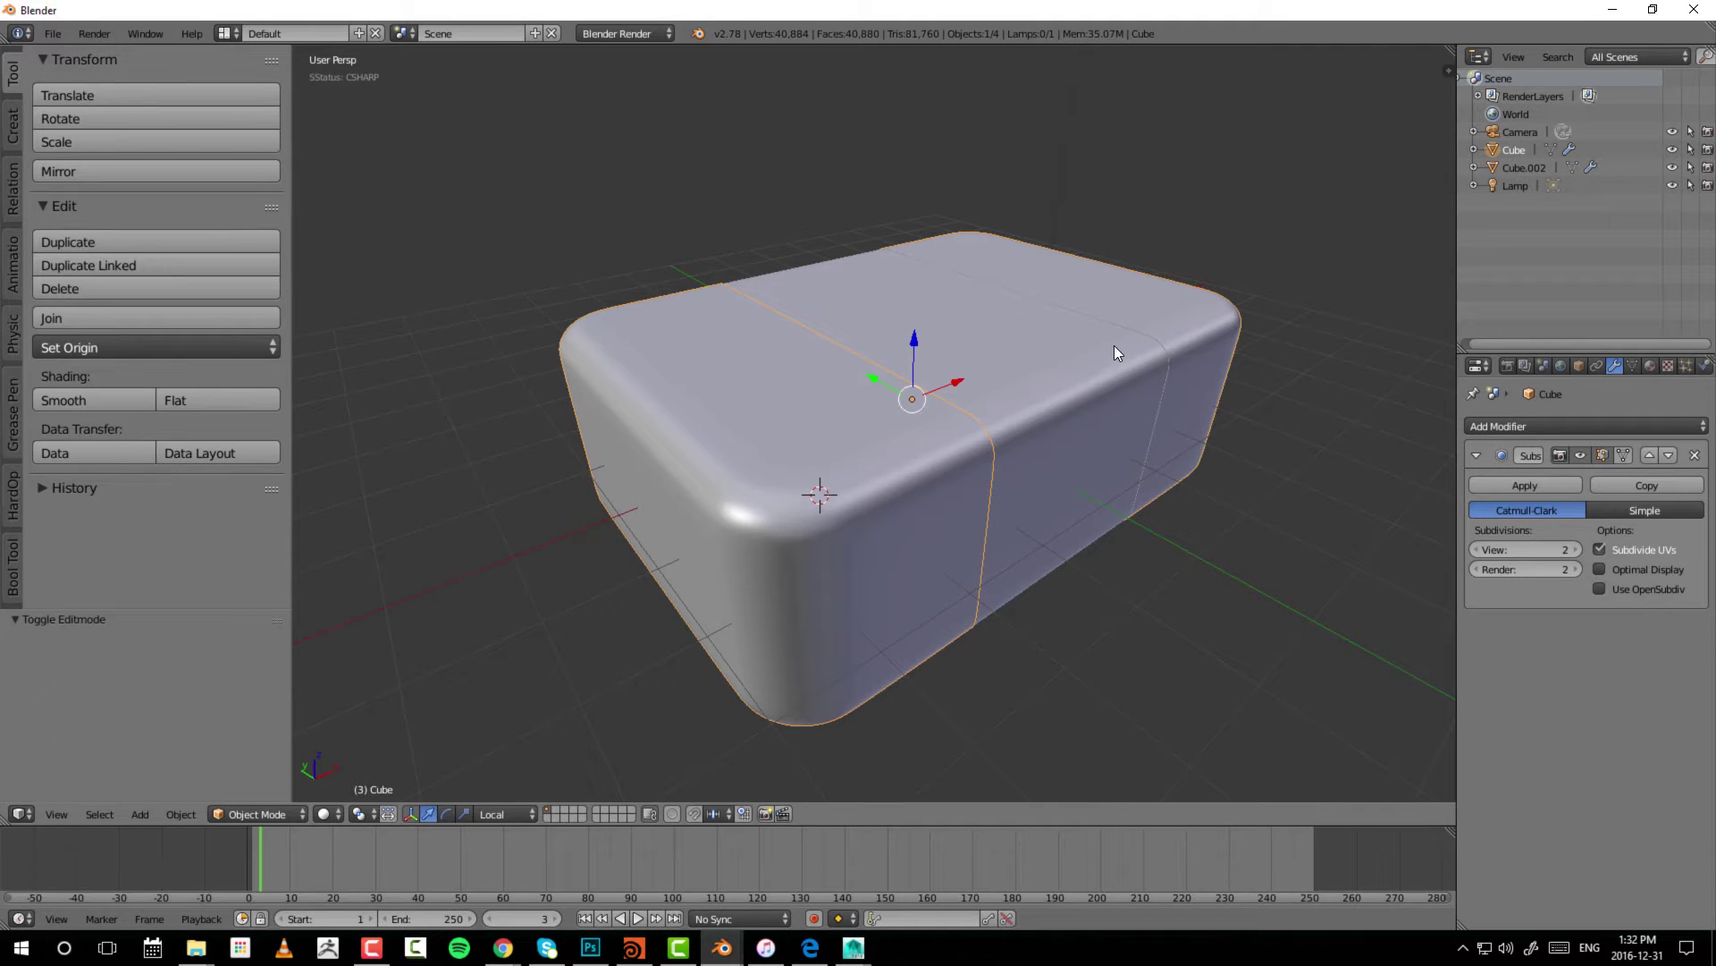
- Try moving the end caps along their local Z axis with the manipulator, and undo the move
middle_drag(1114, 345, 924, 378)
middle_drag(1016, 394, 969, 333)
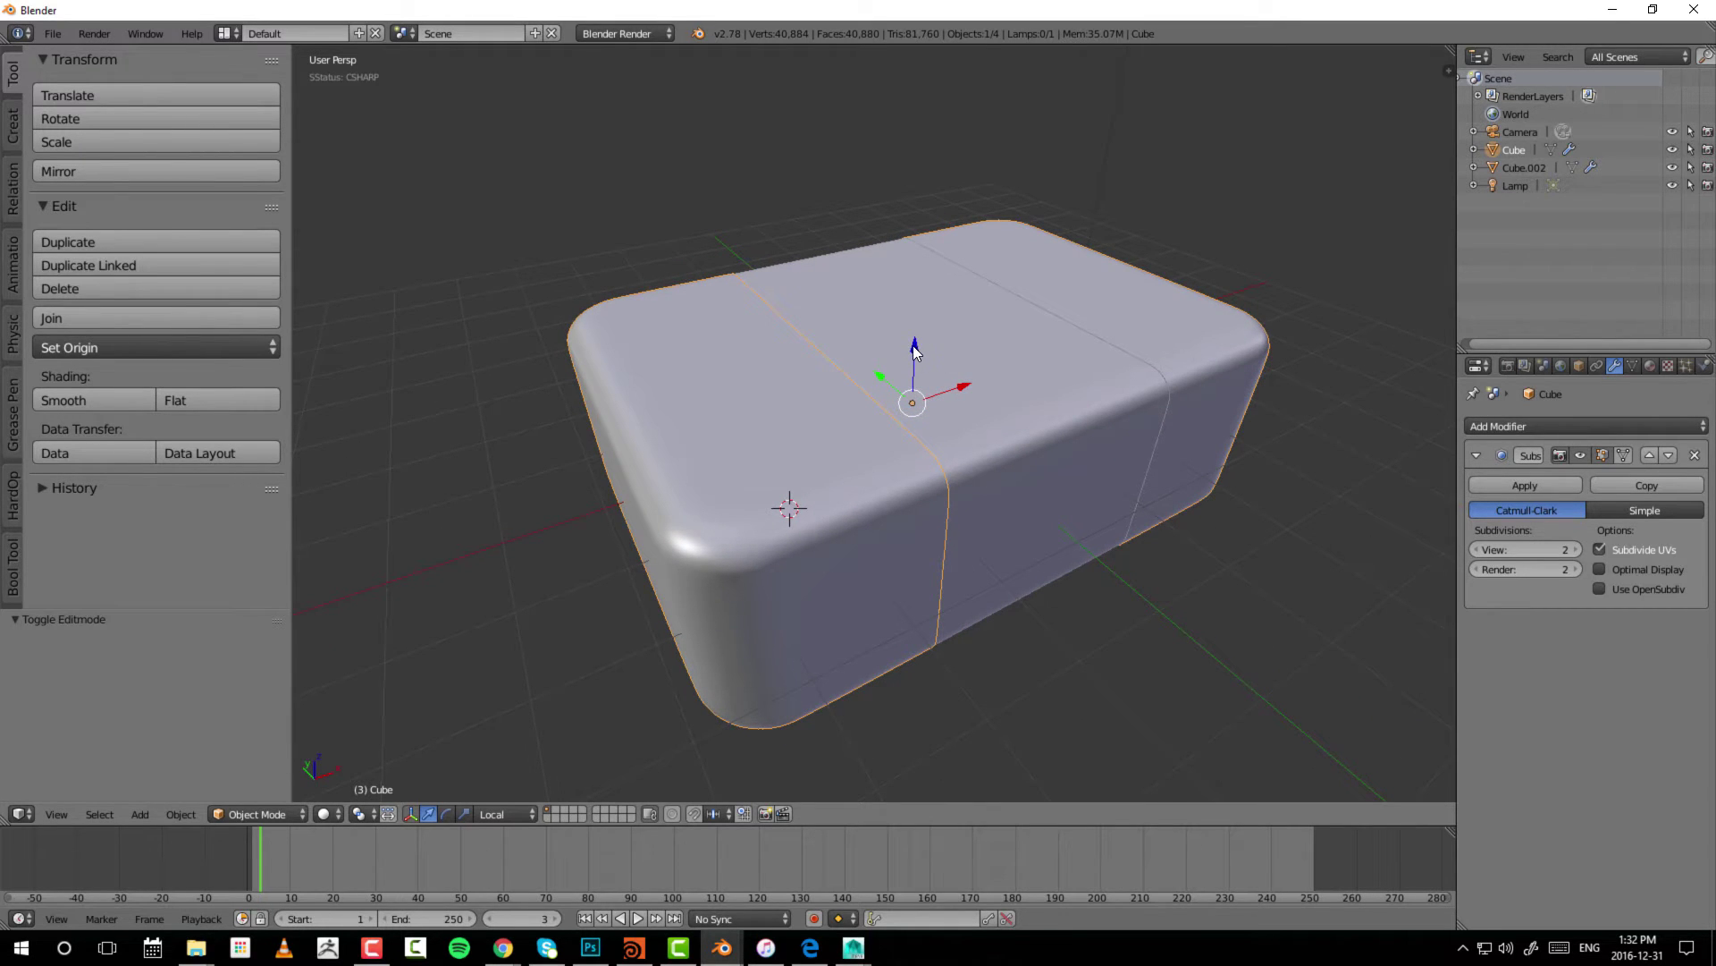
drag(913, 345, 912, 427)
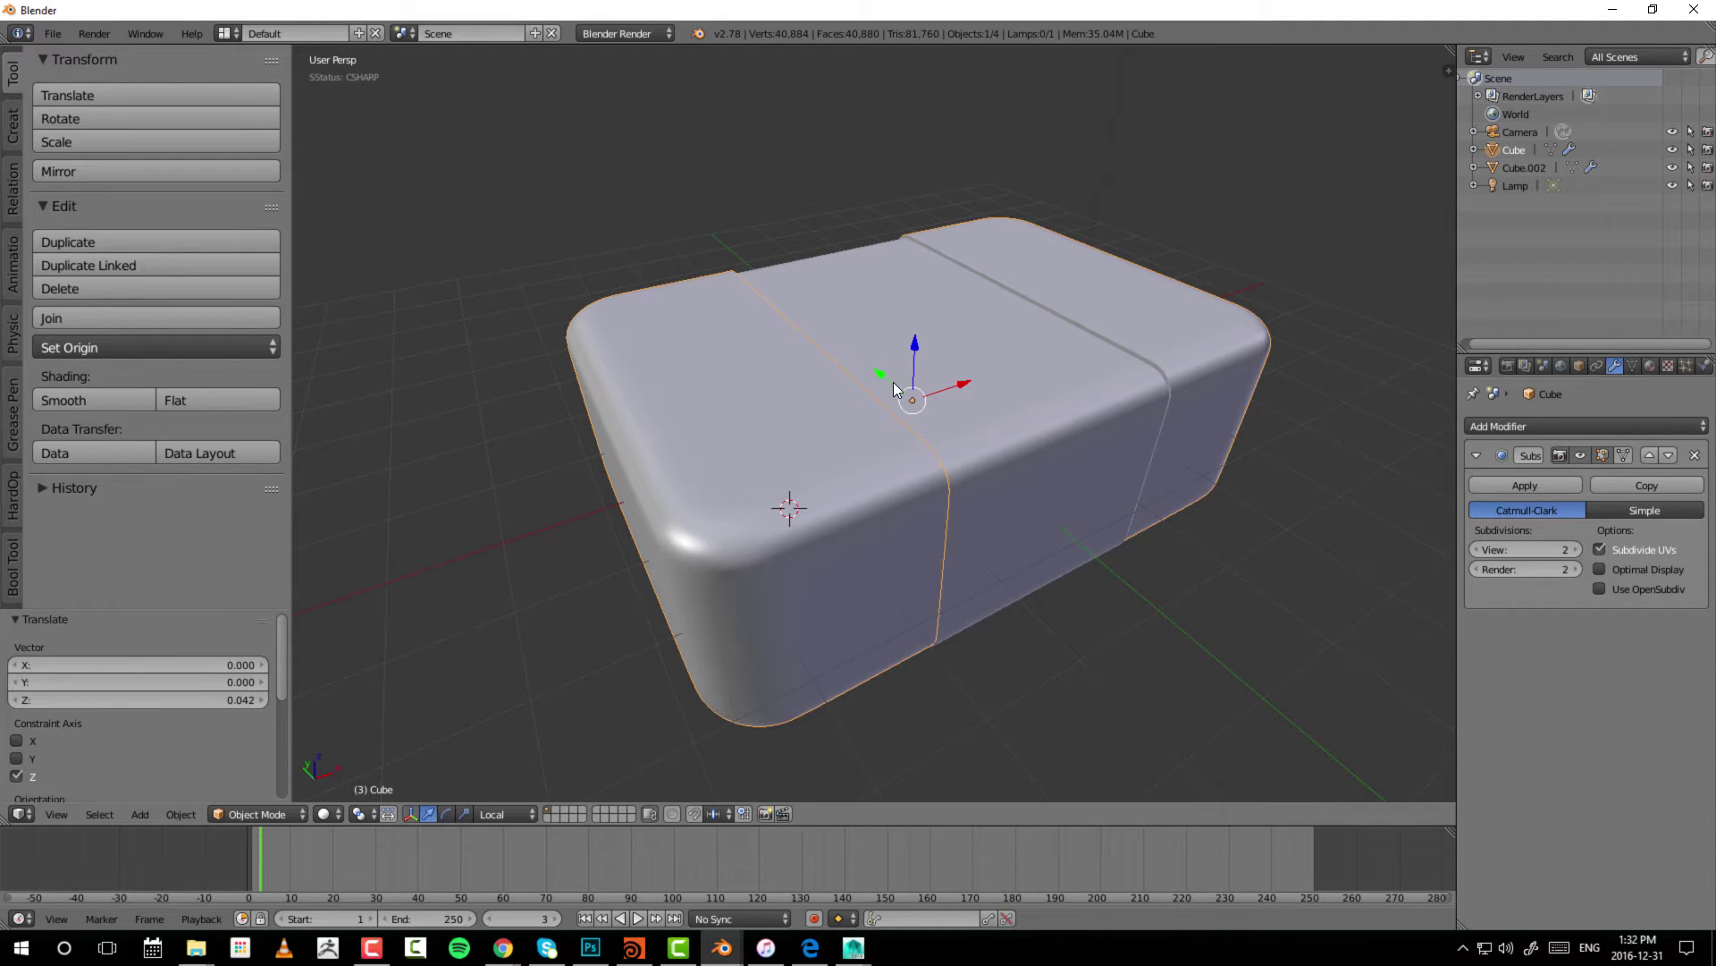
key(ctrl+z)
key(ctrl+z)
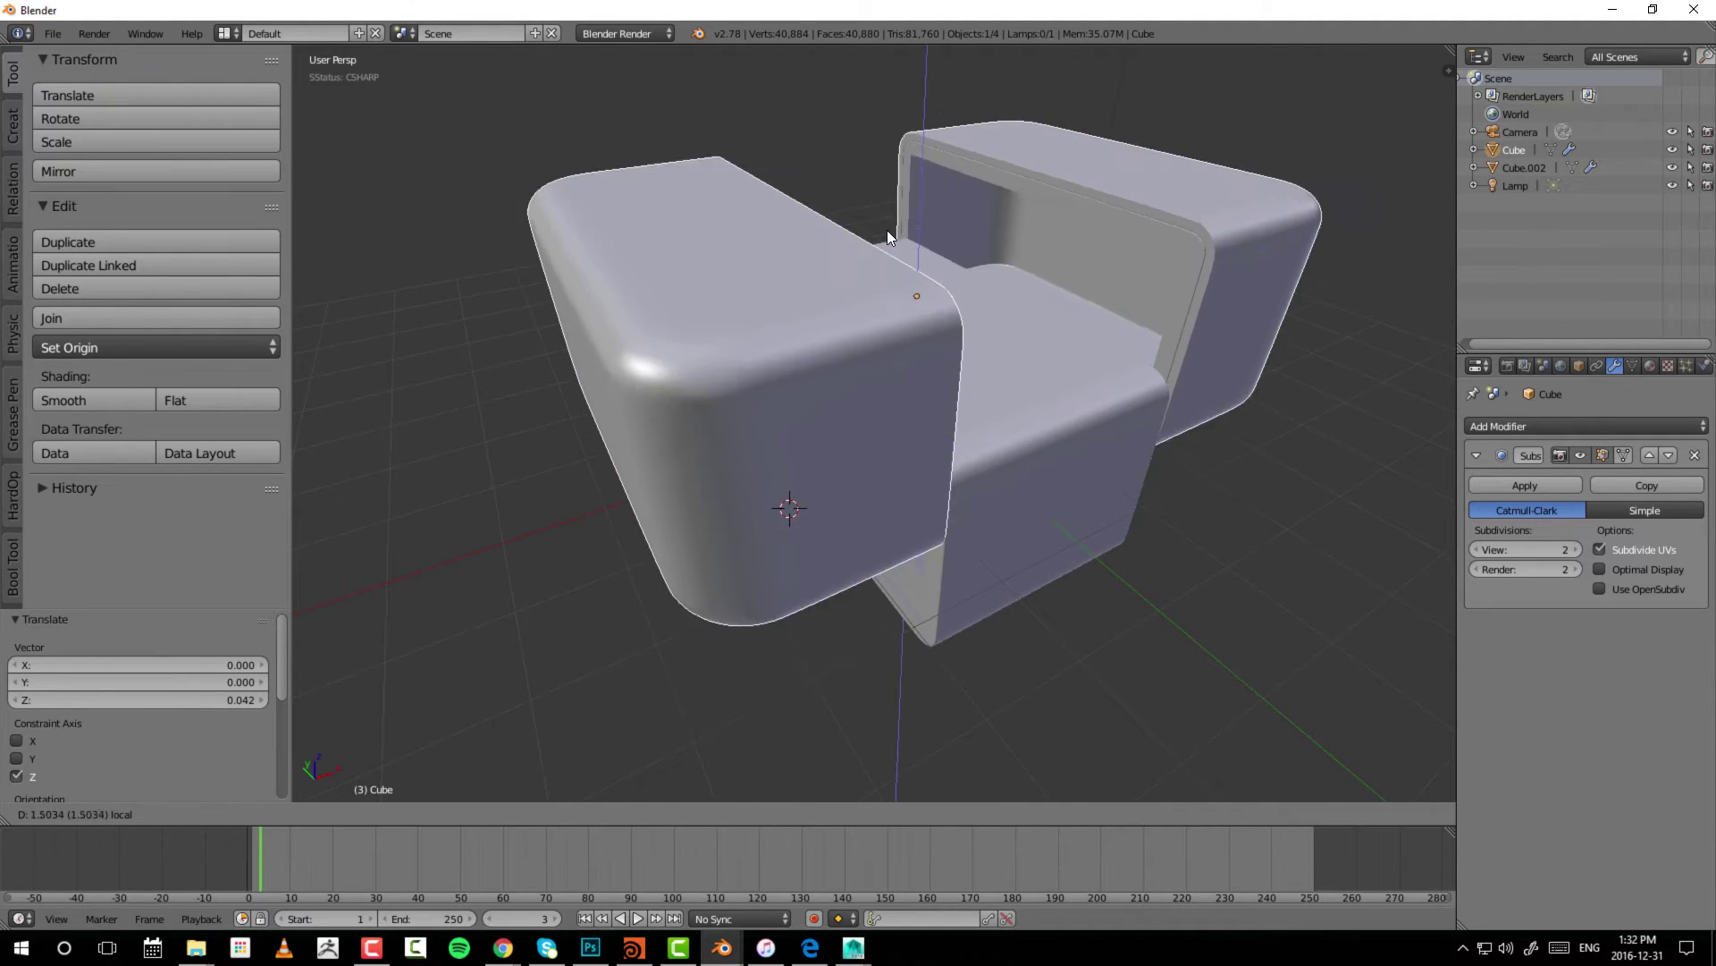
- Try moving the end caps along each of their local axes in turn, undoing every move
key(ctrl+shift+z)
key(ctrl+shift+z)
key(ctrl+z)
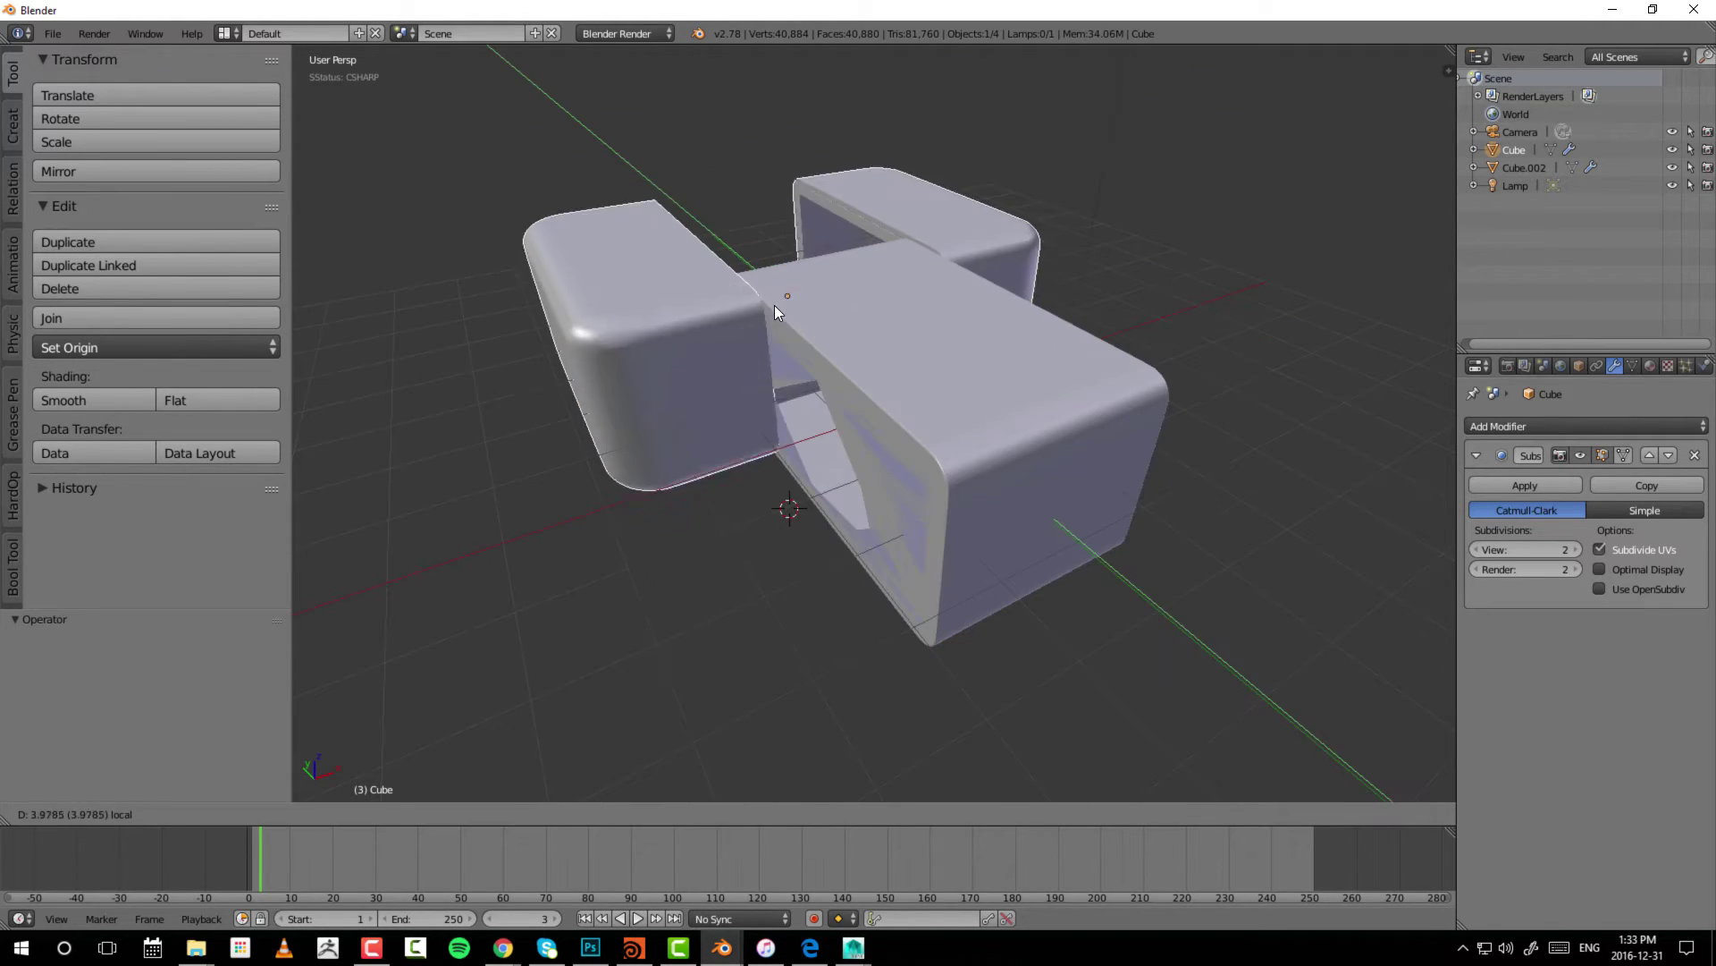
key(ctrl+shift+z)
key(ctrl+z)
key(ctrl+z)
key(ctrl+z)
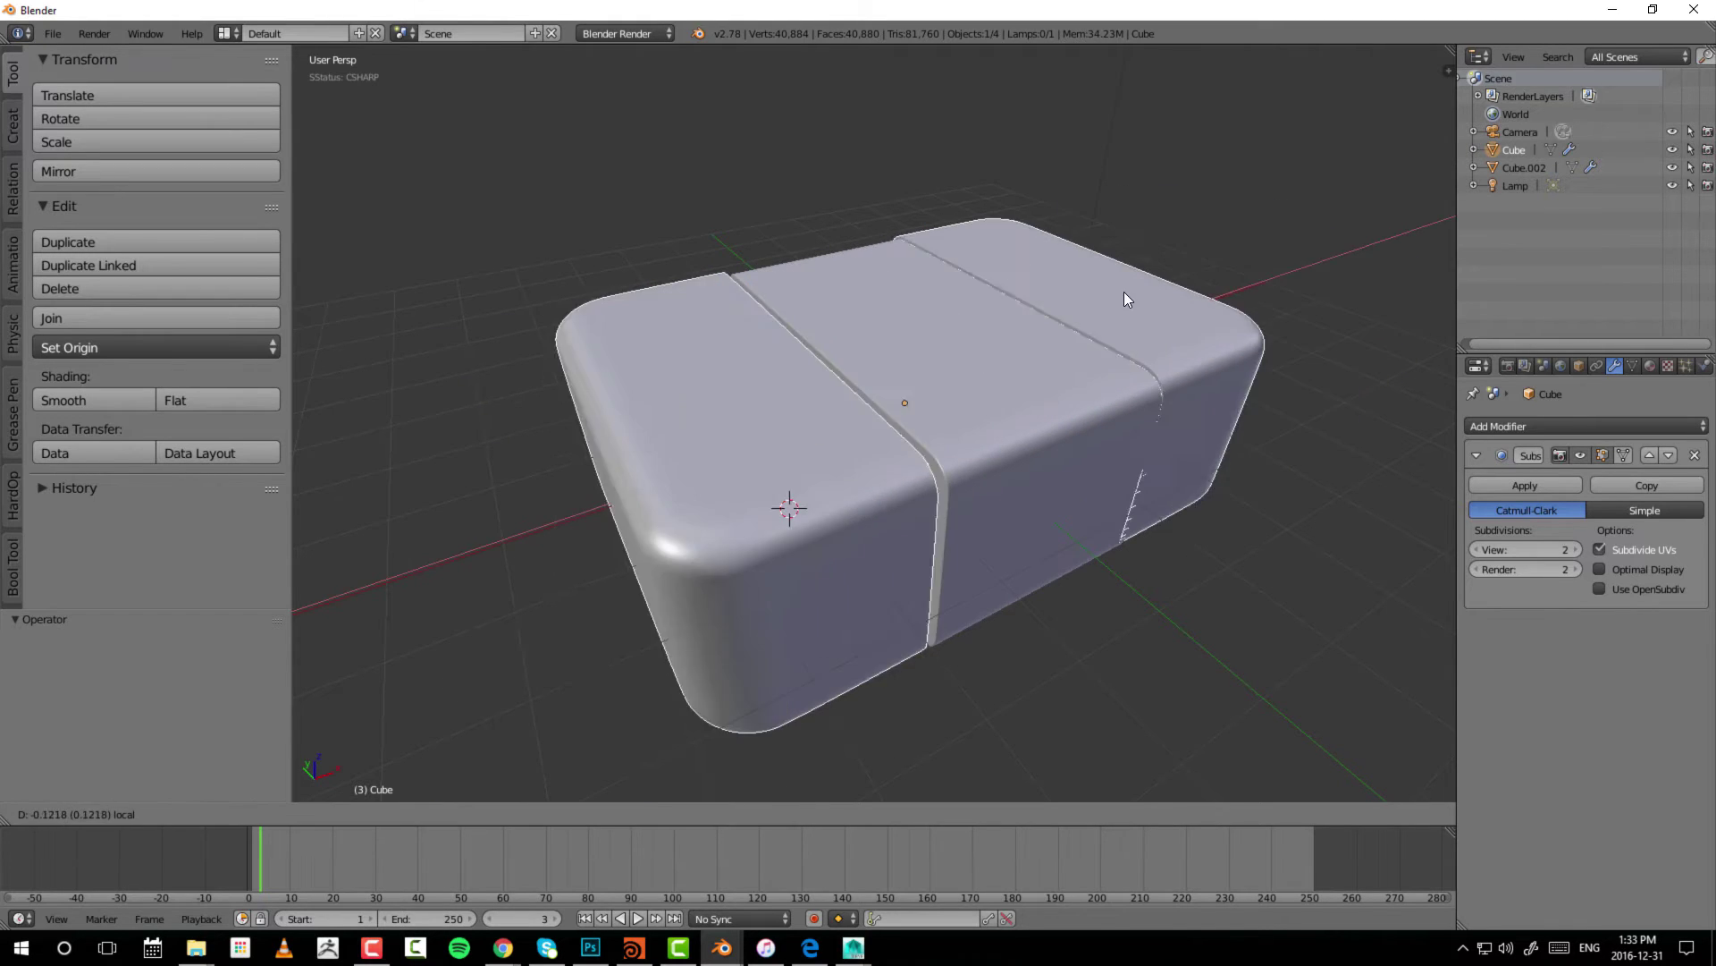
key(ctrl+shift+z)
key(ctrl+shift+z)
key(ctrl+shift+z)
key(ctrl+z)
key(ctrl+shift+z)
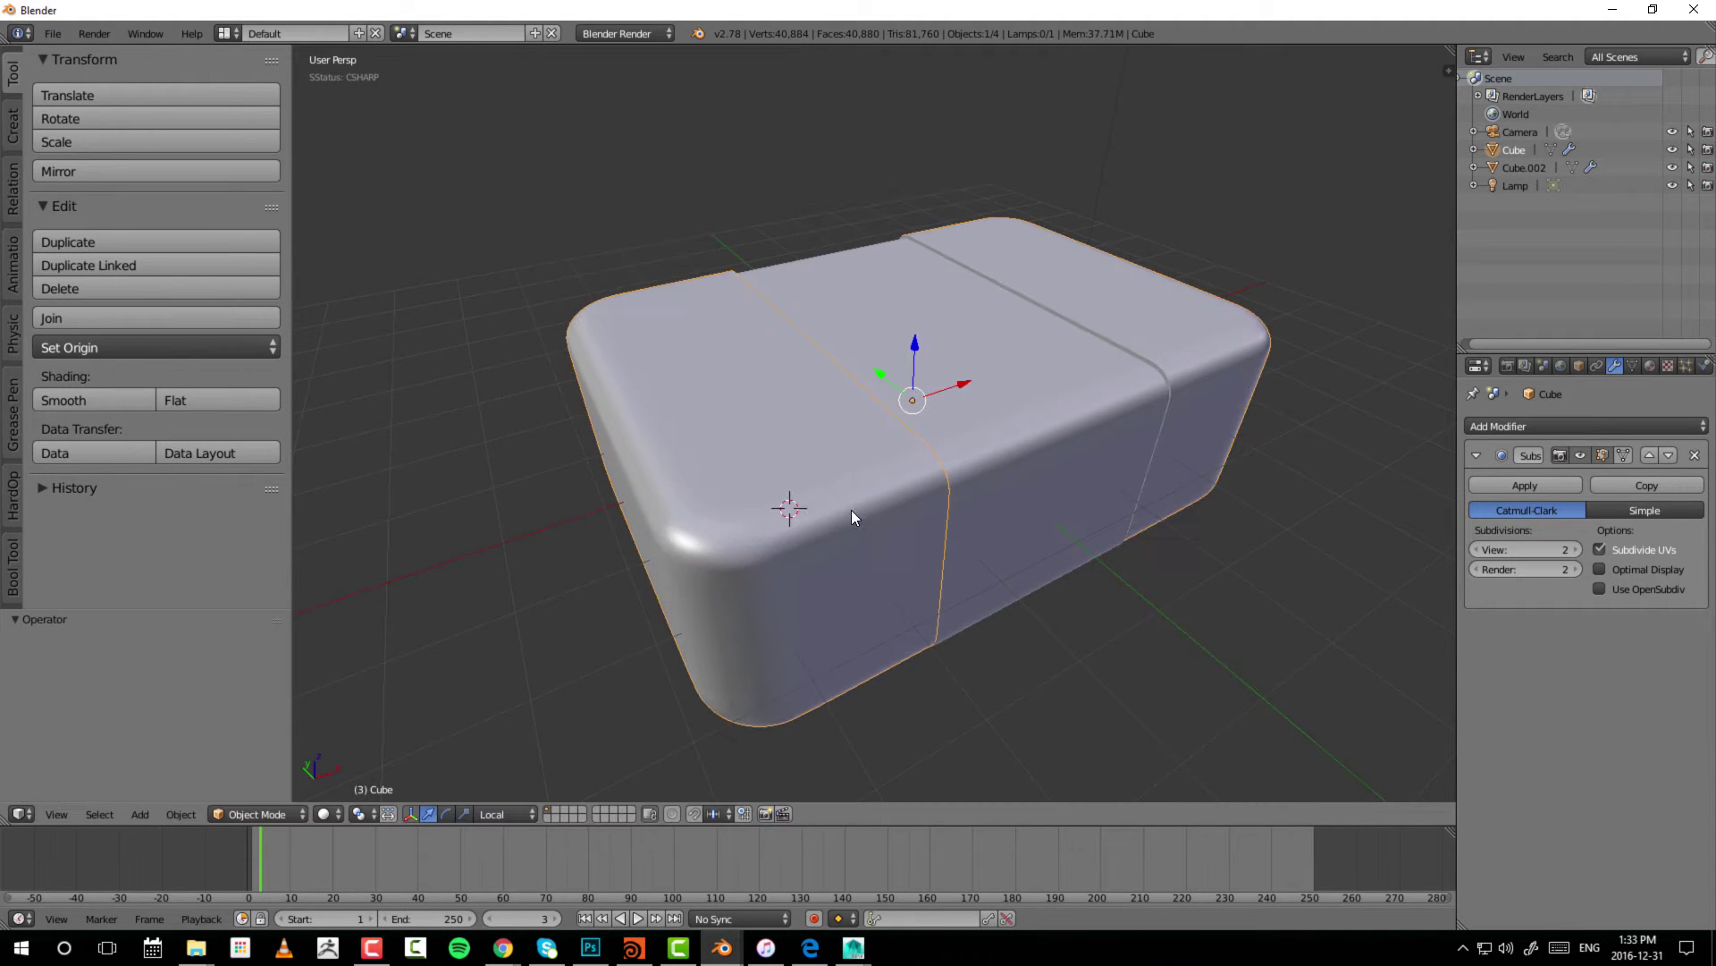
- Try rotating the end caps around their local axes with the rotate manipulator, and undo the rotations
click(447, 814)
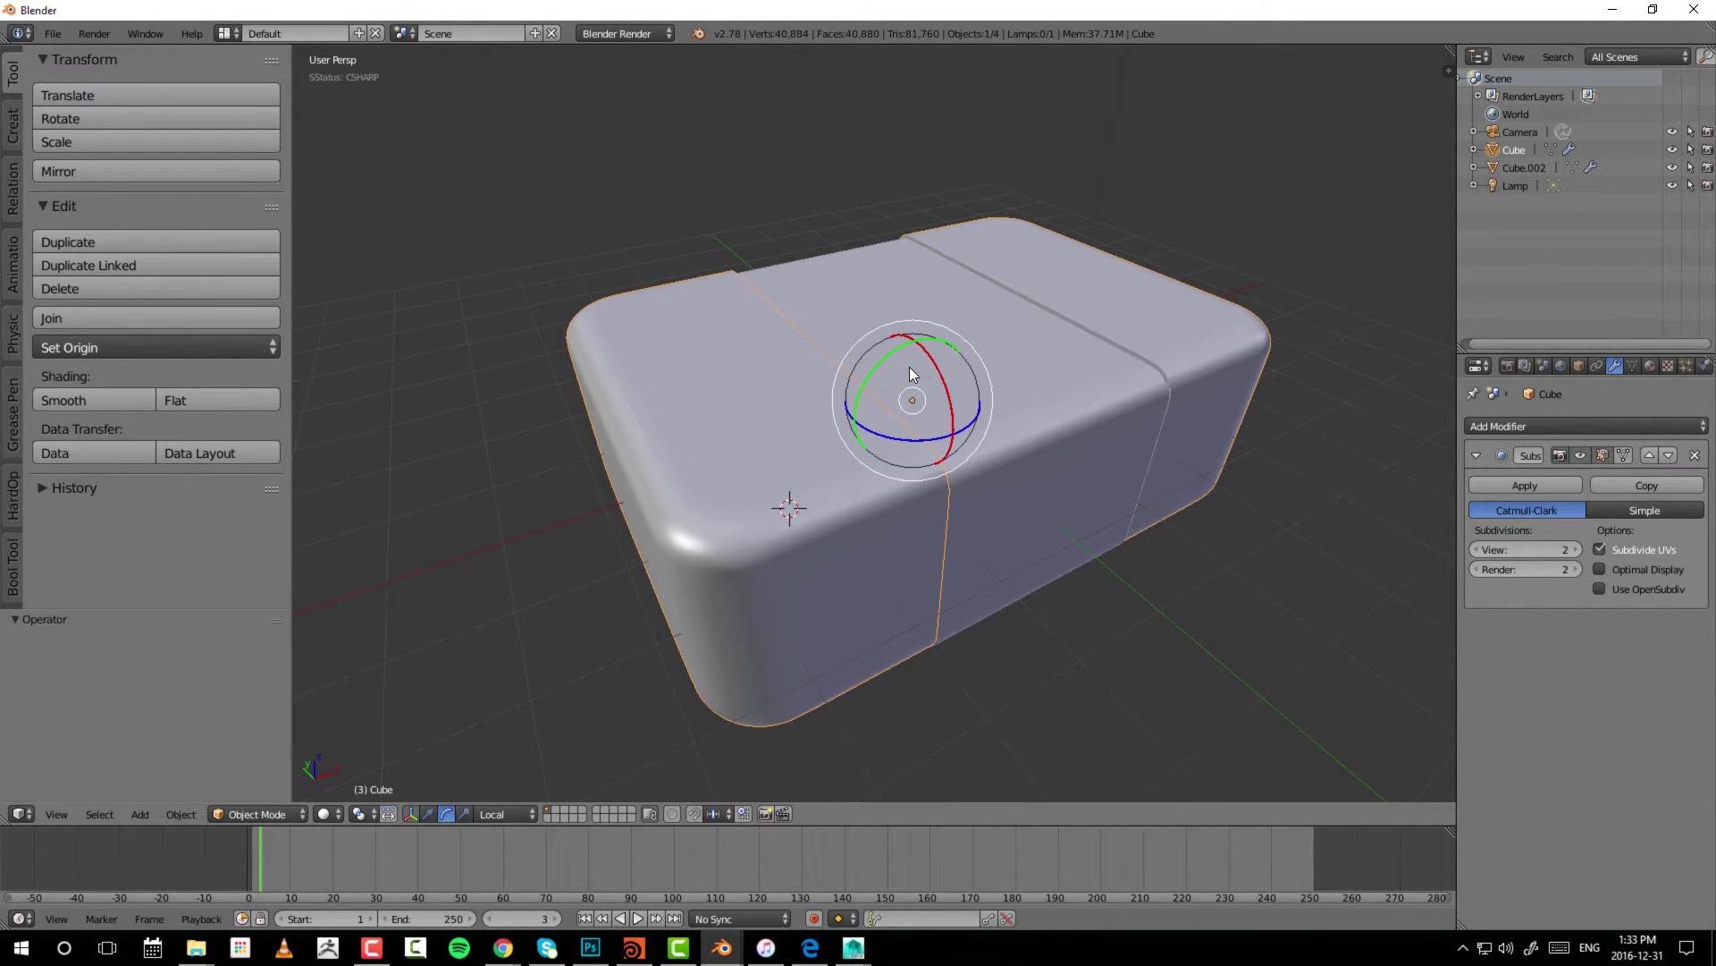
drag(885, 362, 837, 385)
key(ctrl+z)
key(ctrl+shift+z)
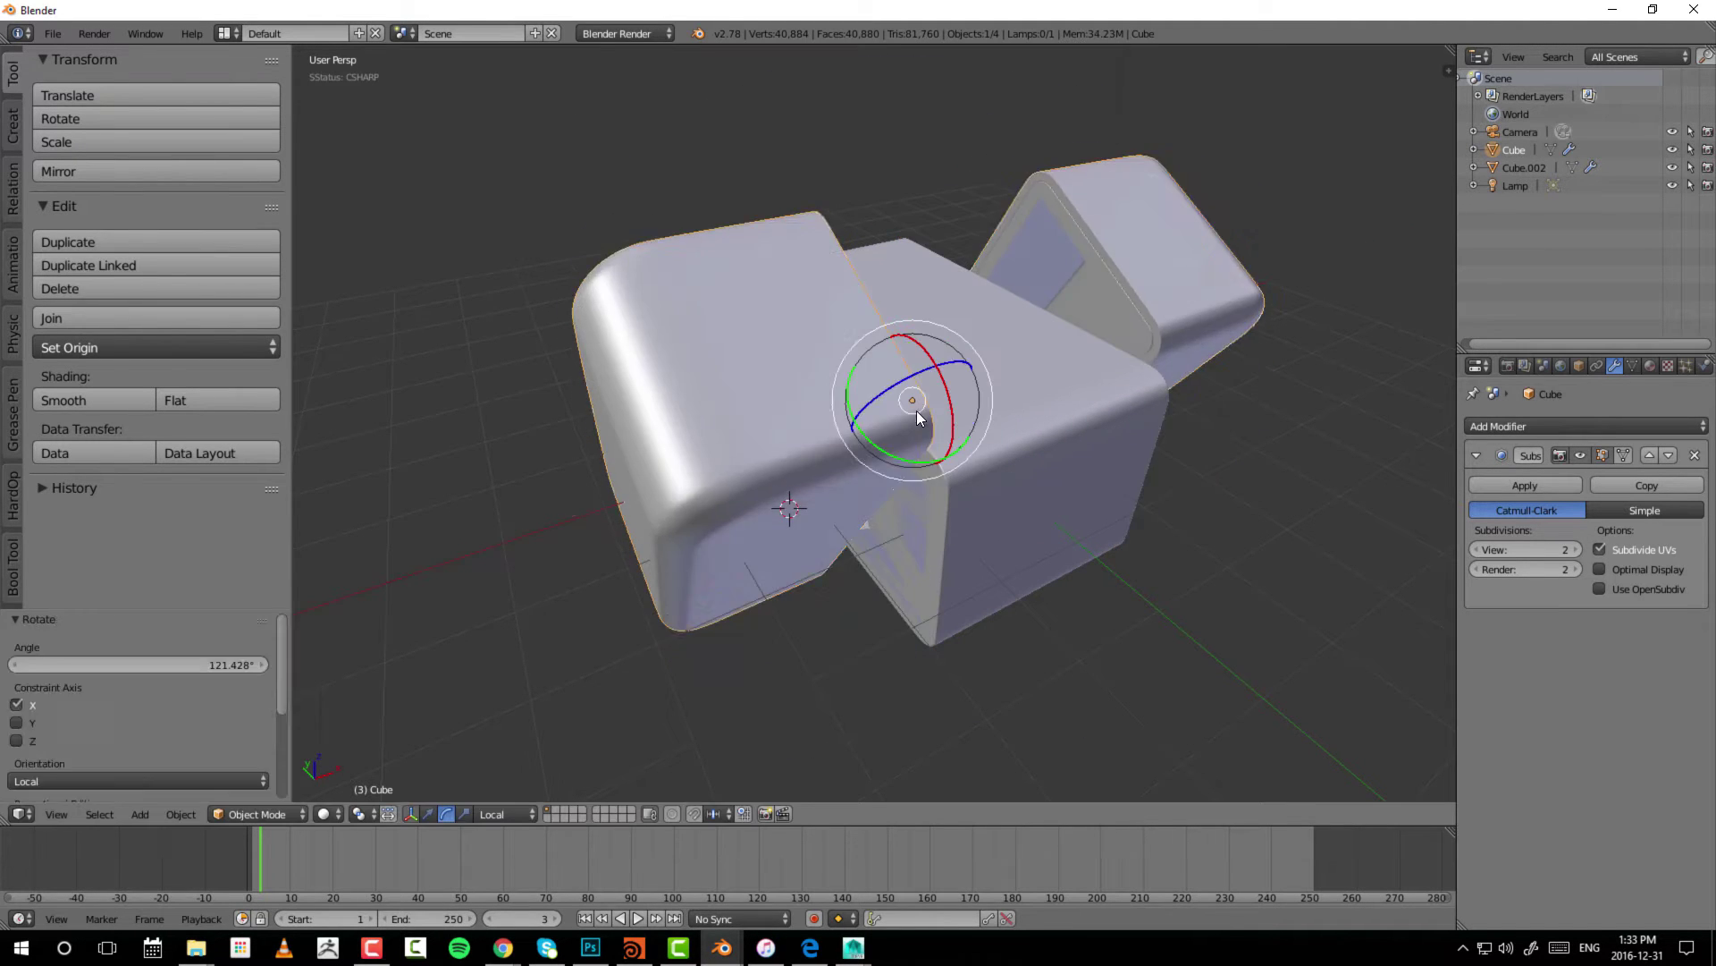
key(ctrl+z)
mouse_move(931, 452)
mouse_down()
mouse_move(841, 438)
mouse_move(948, 366)
mouse_move(712, 307)
mouse_move(935, 335)
mouse_move(942, 454)
mouse_up()
key(ctrl+z)
key(ctrl+z)
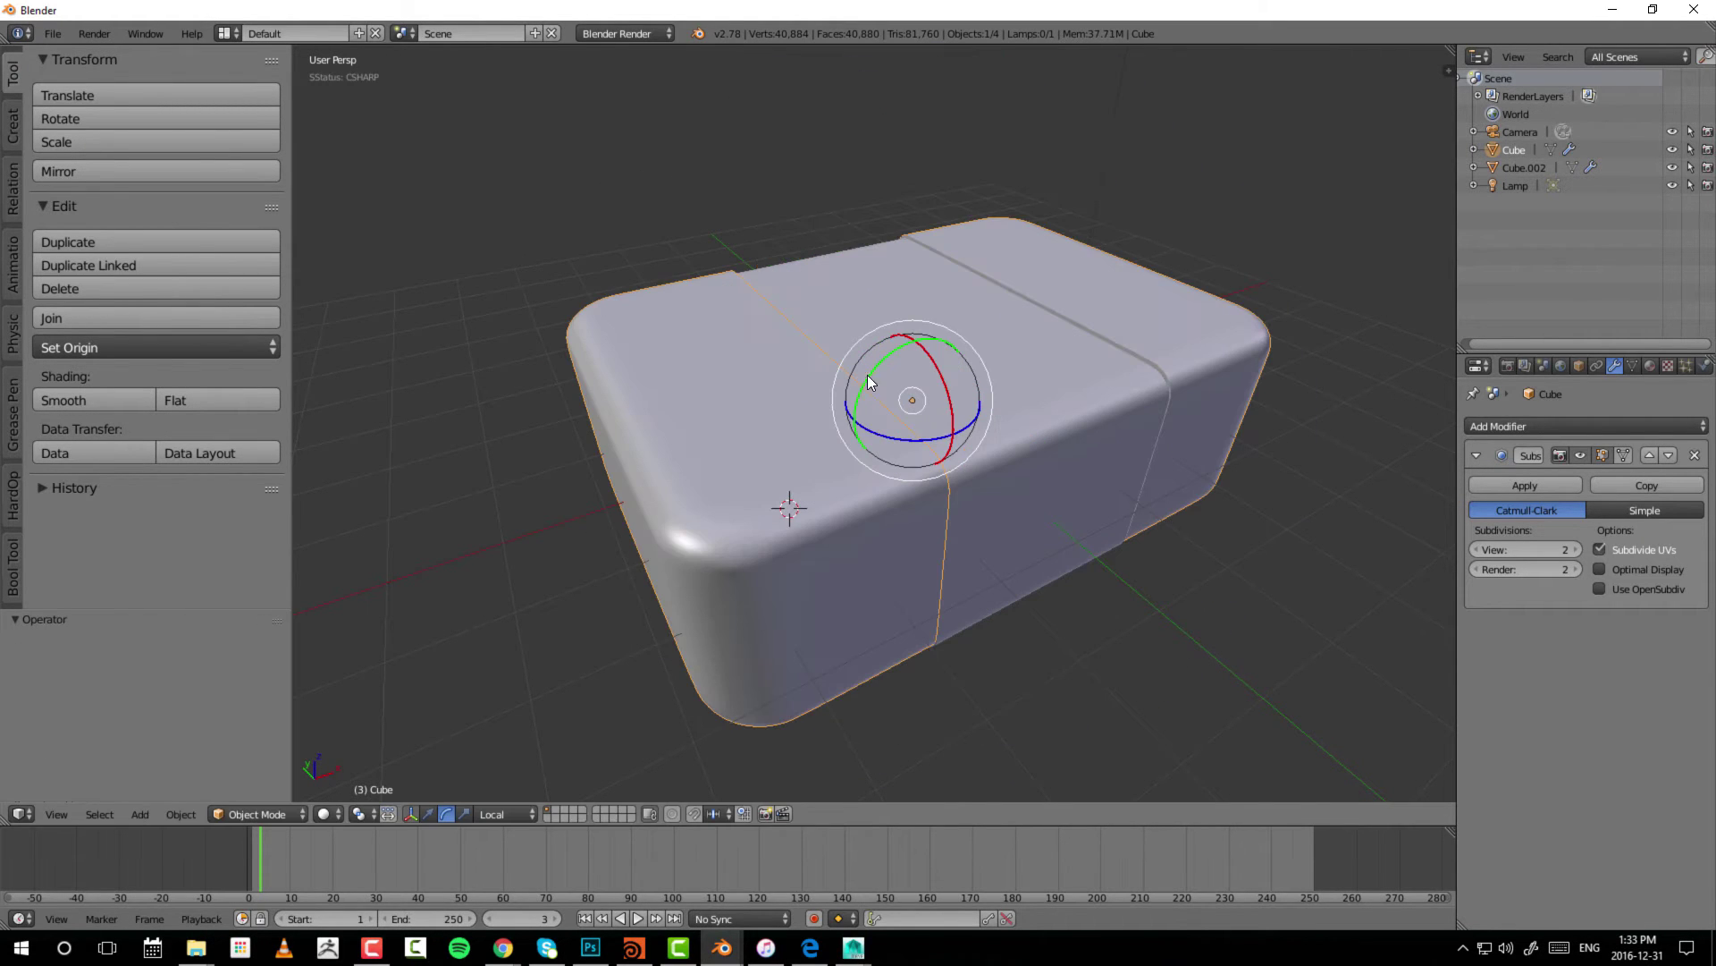
- Try the scale manipulator and the combined translate, rotate and scale handles, and return to the translate handles only
click(467, 813)
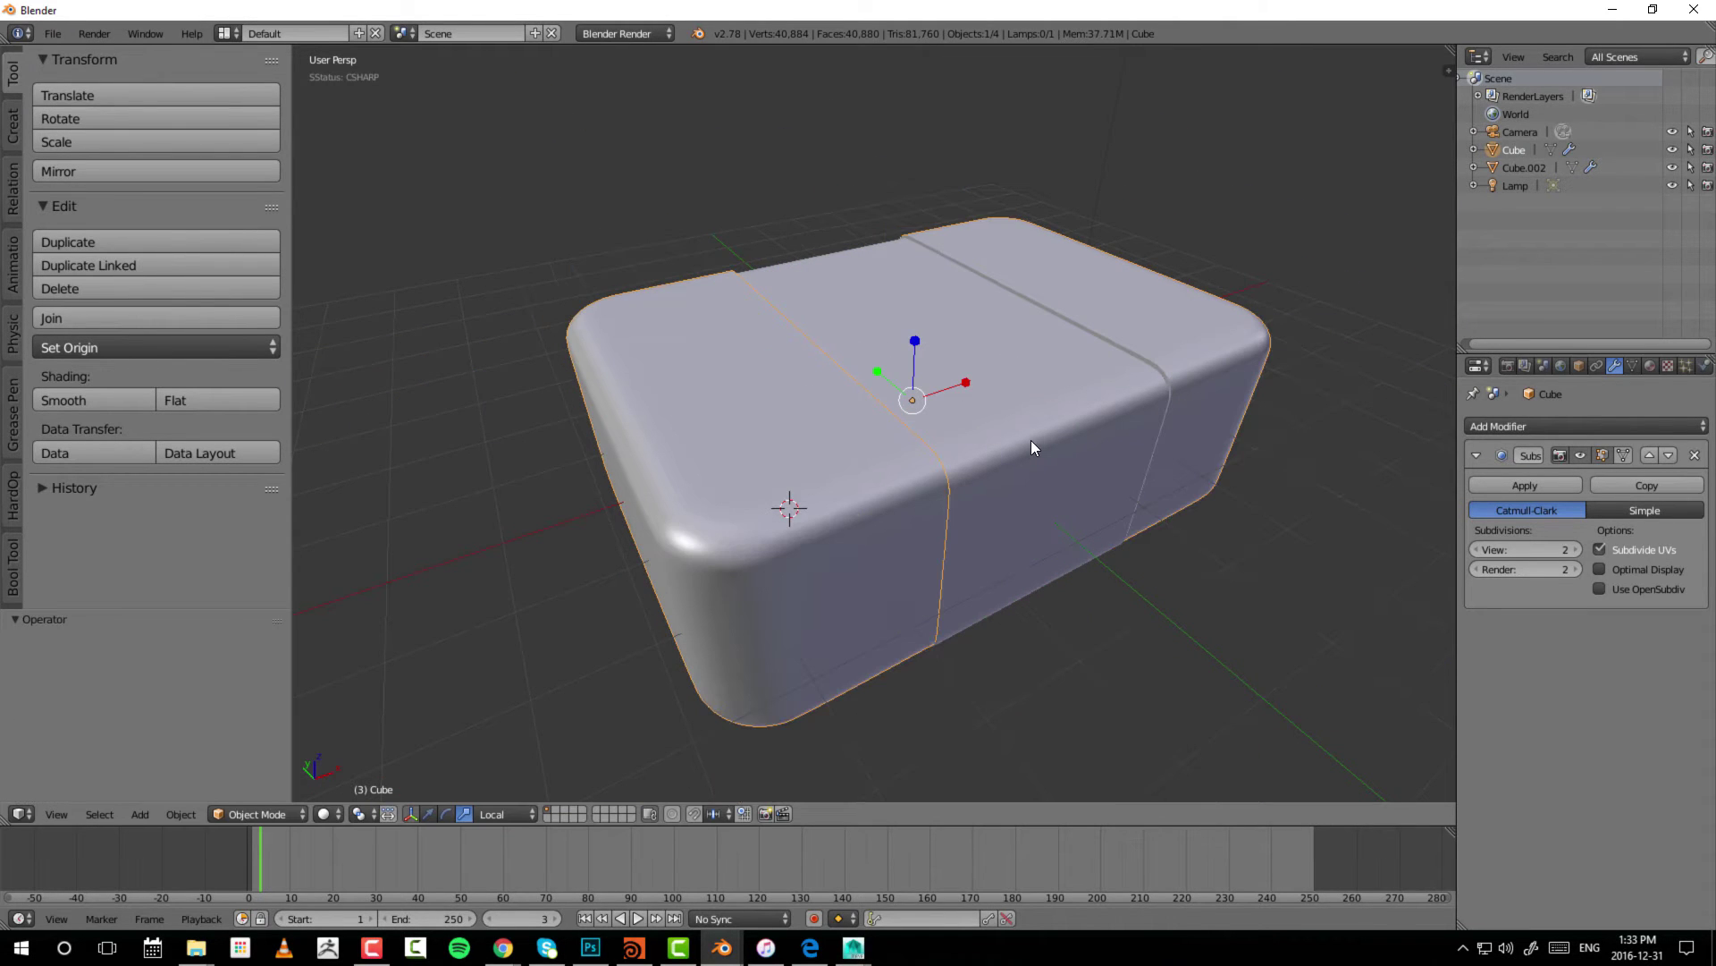
shift+click(429, 814)
shift+click(463, 815)
shift+click(447, 813)
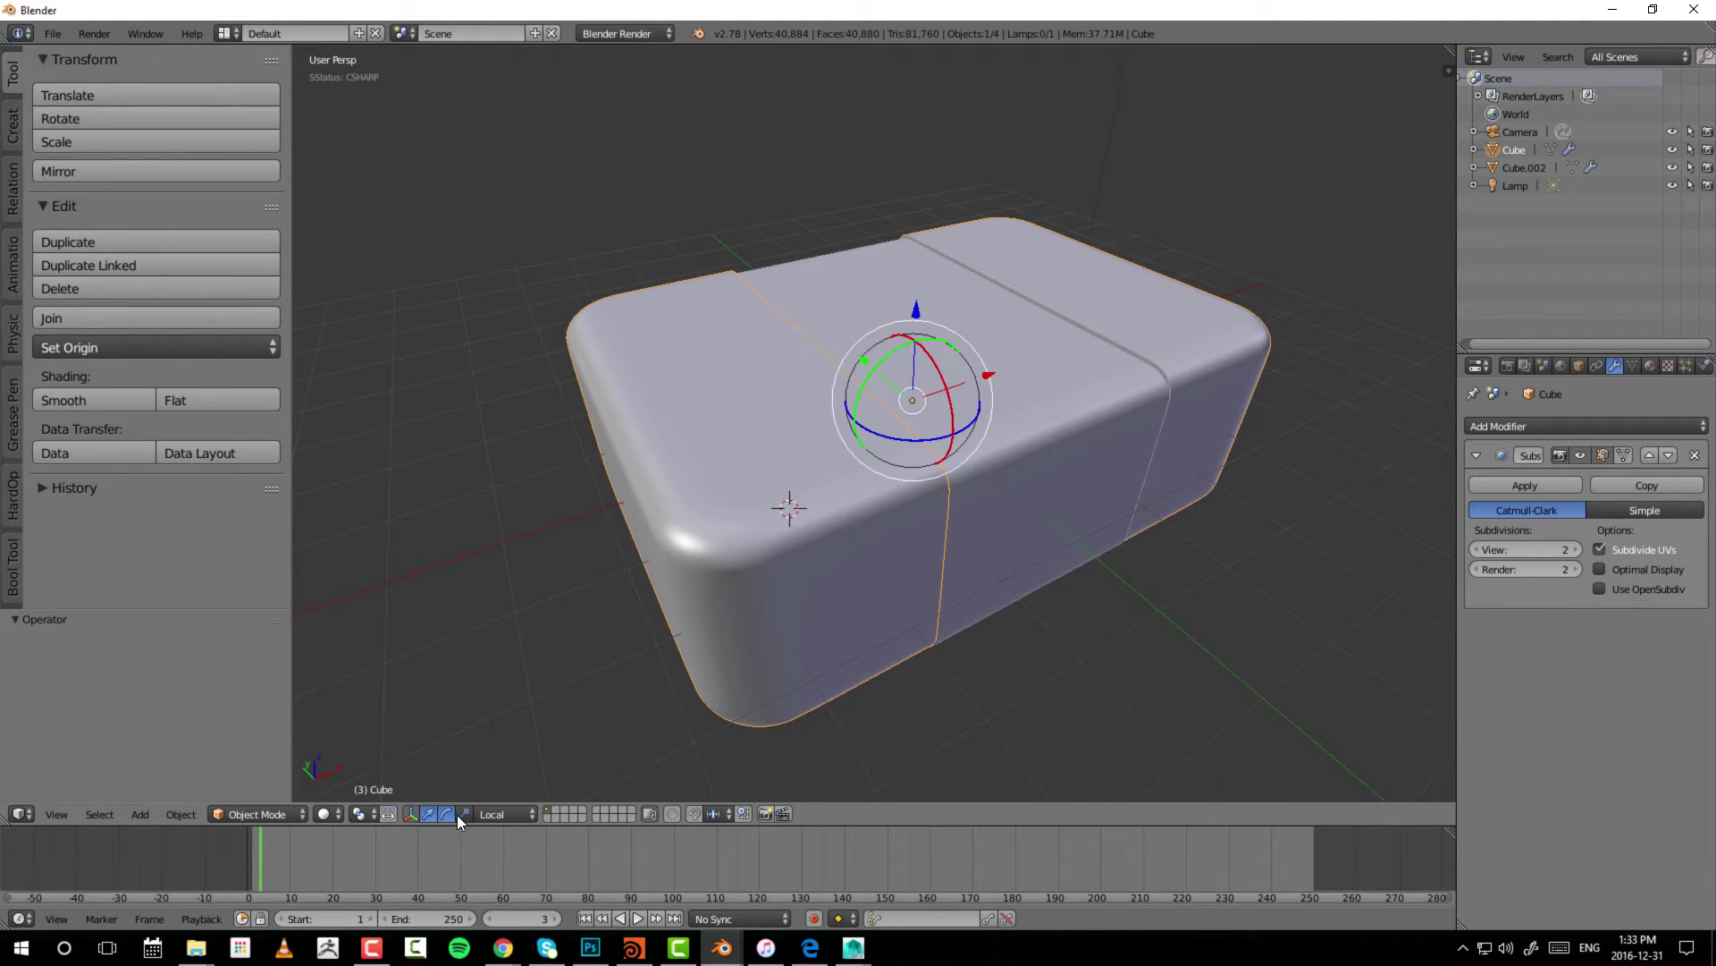
shift+click(464, 814)
shift+click(453, 813)
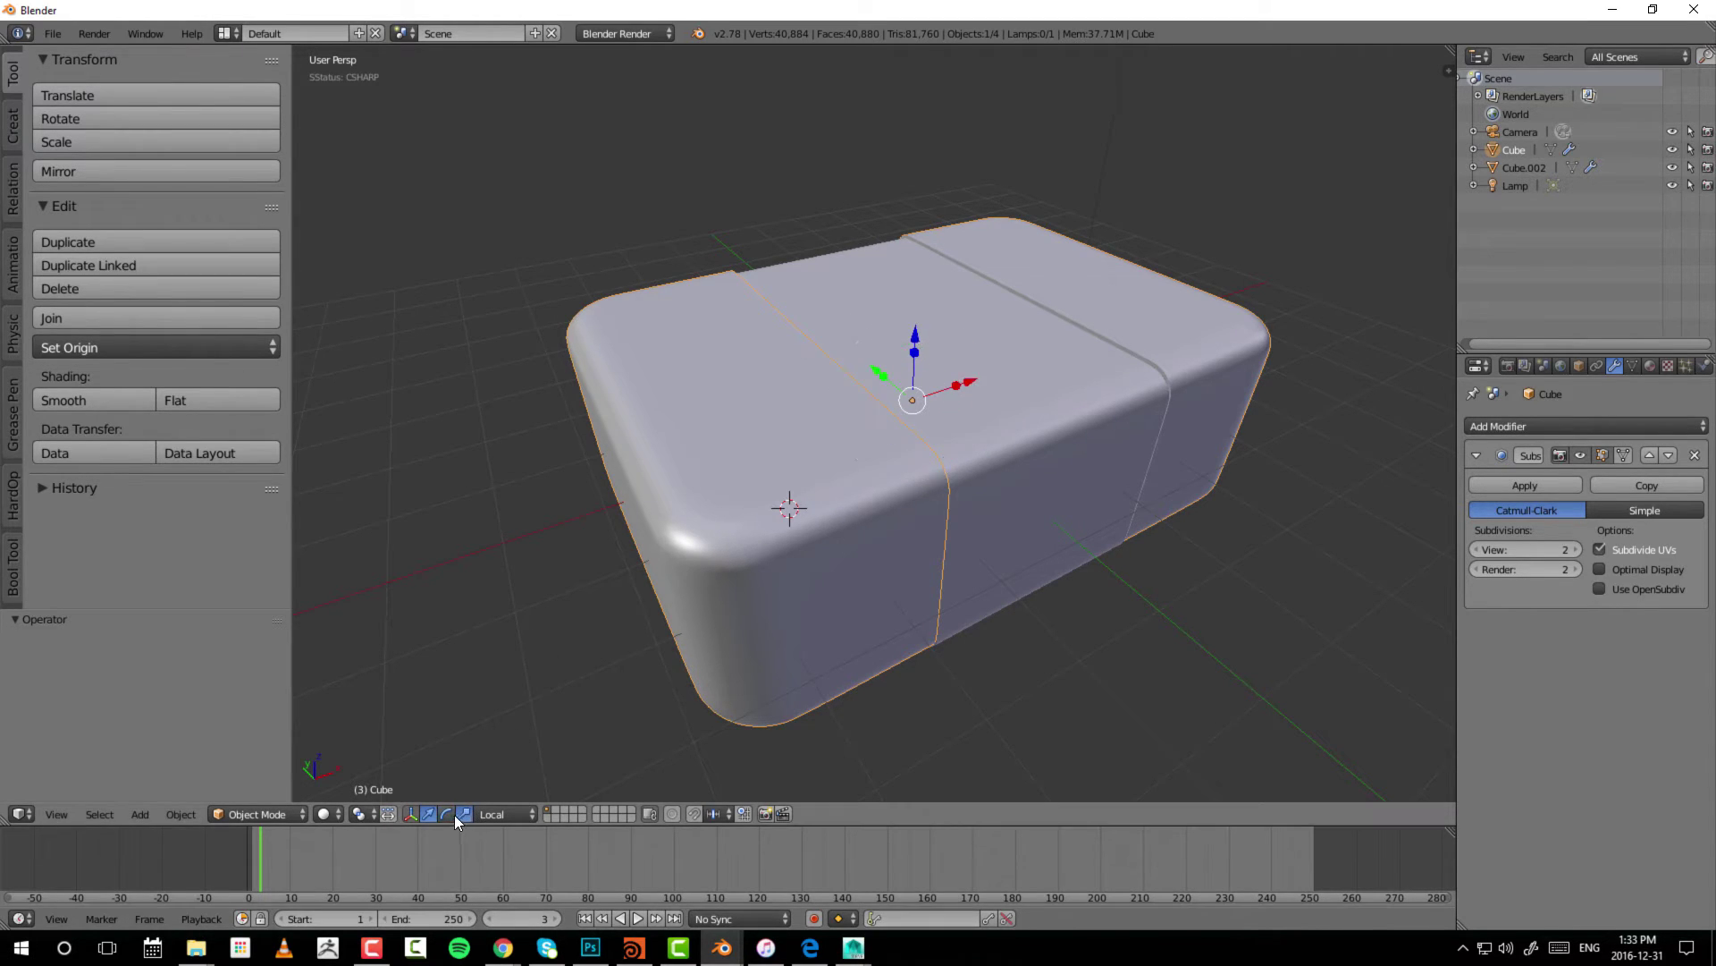
shift+click(464, 813)
shift+click(446, 813)
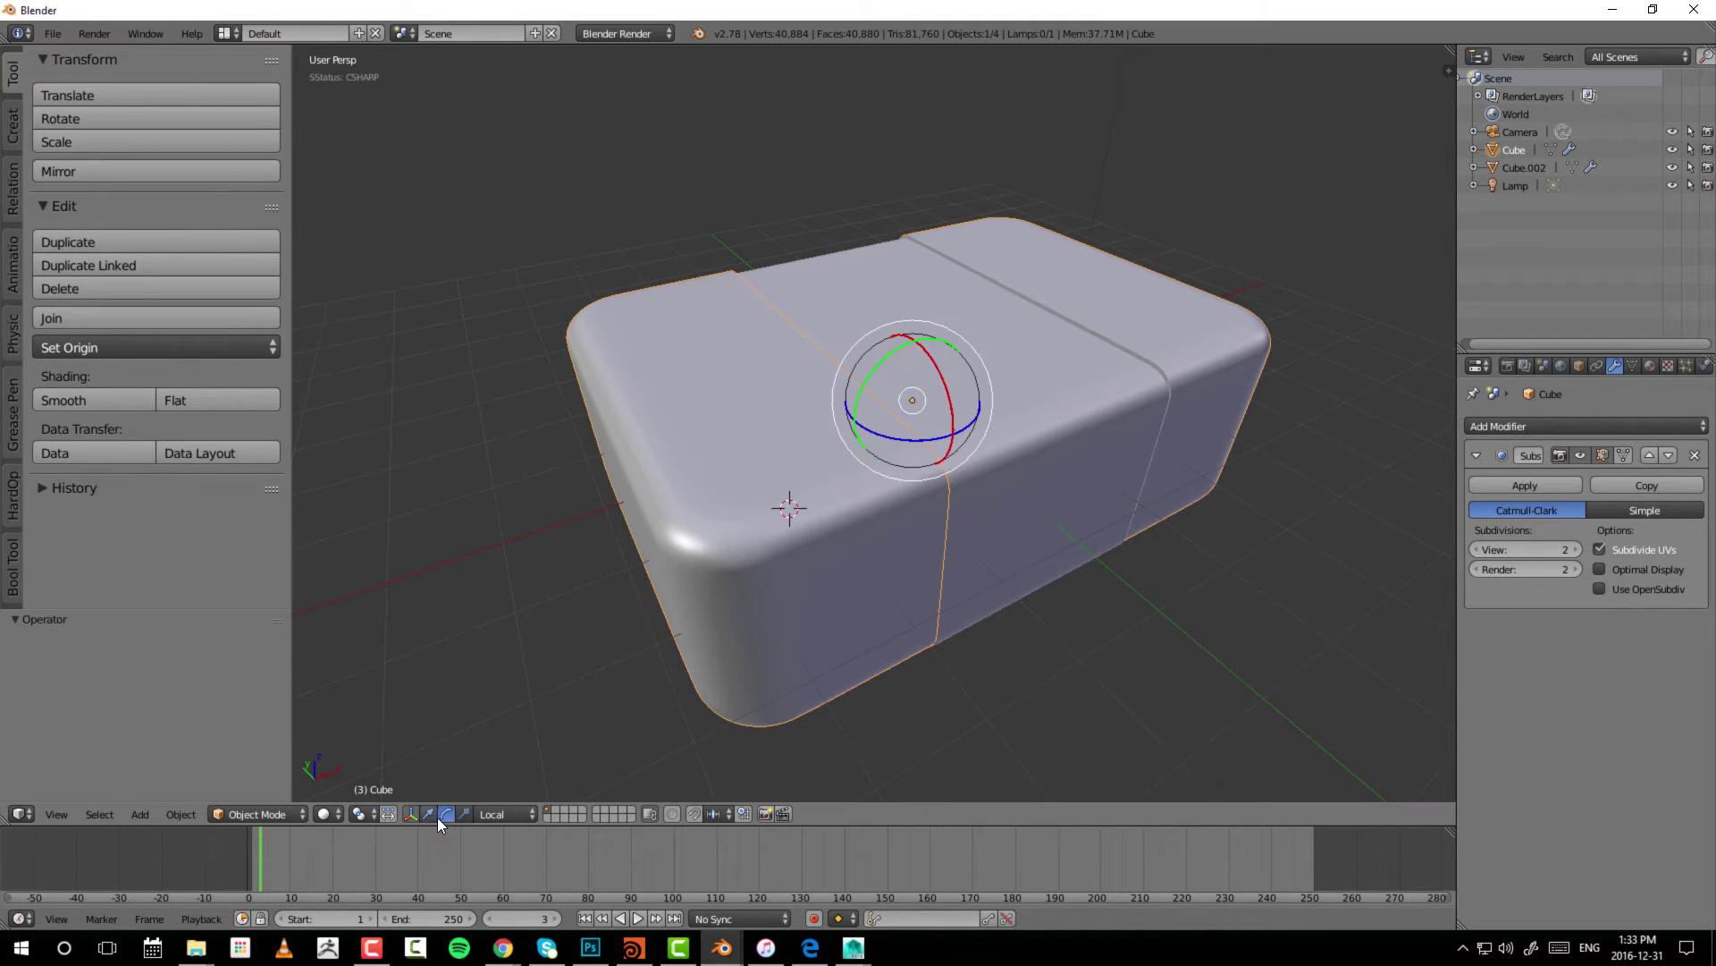
shift+click(443, 812)
shift+click(447, 814)
shift+click(447, 813)
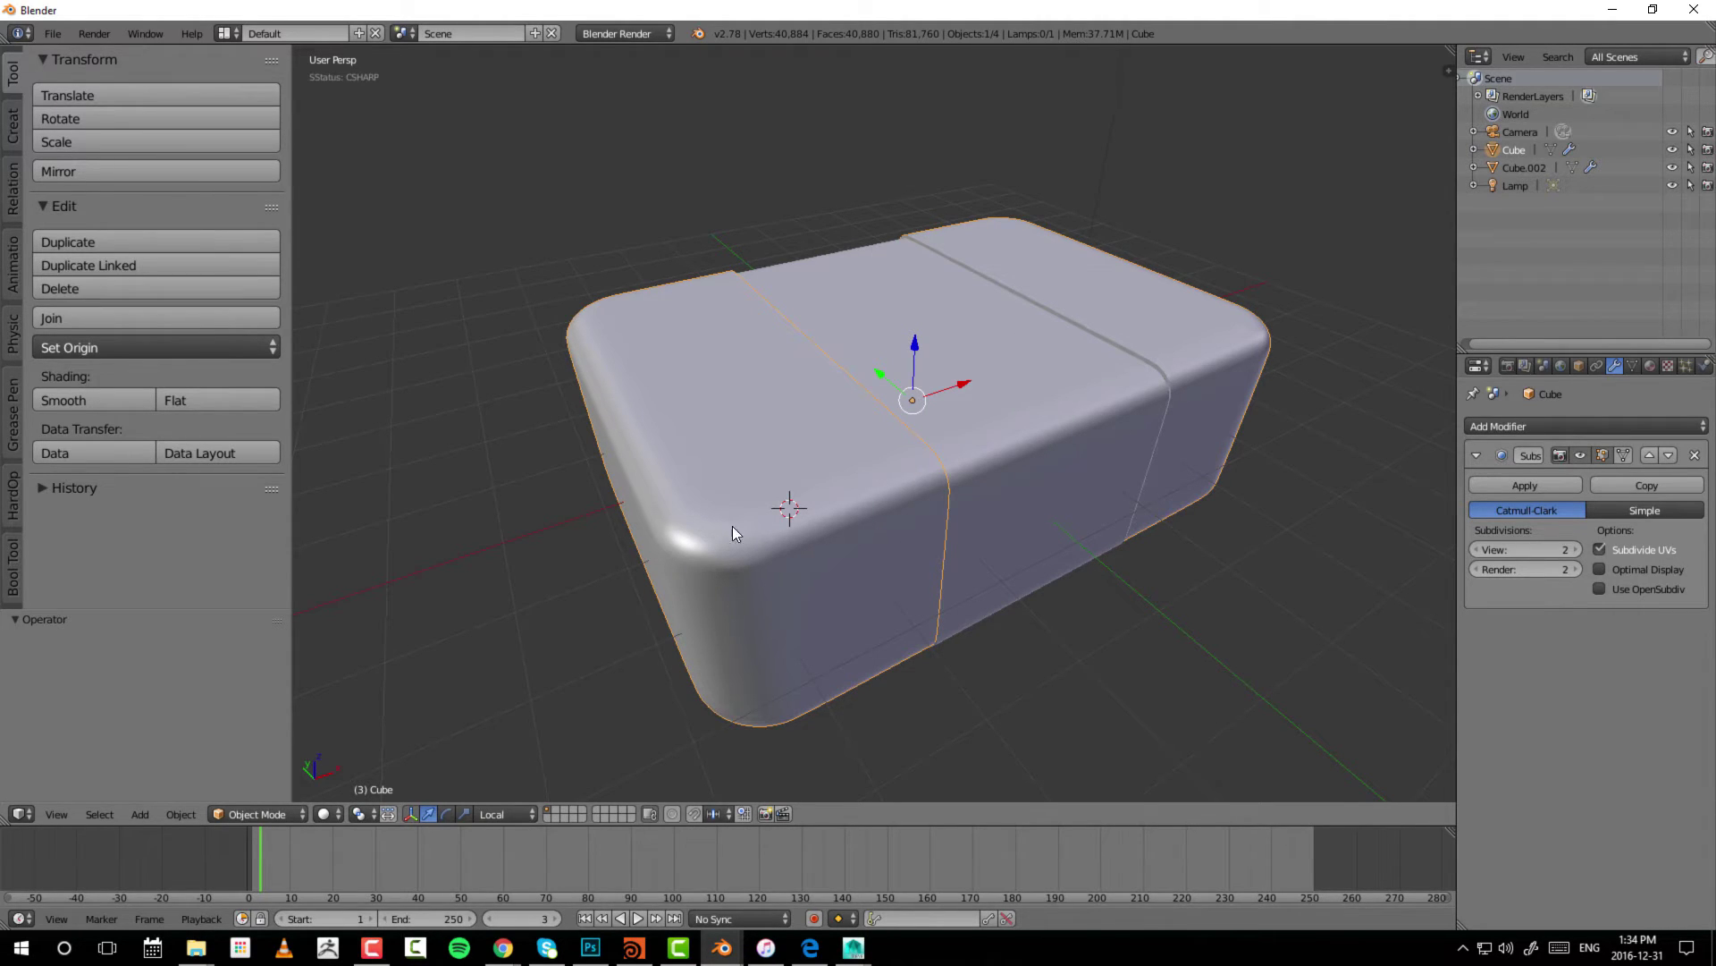
- Hide the manipulator and try moving the end caps freely and along the global X, Z and Y axes, cancelling the move
click(403, 834)
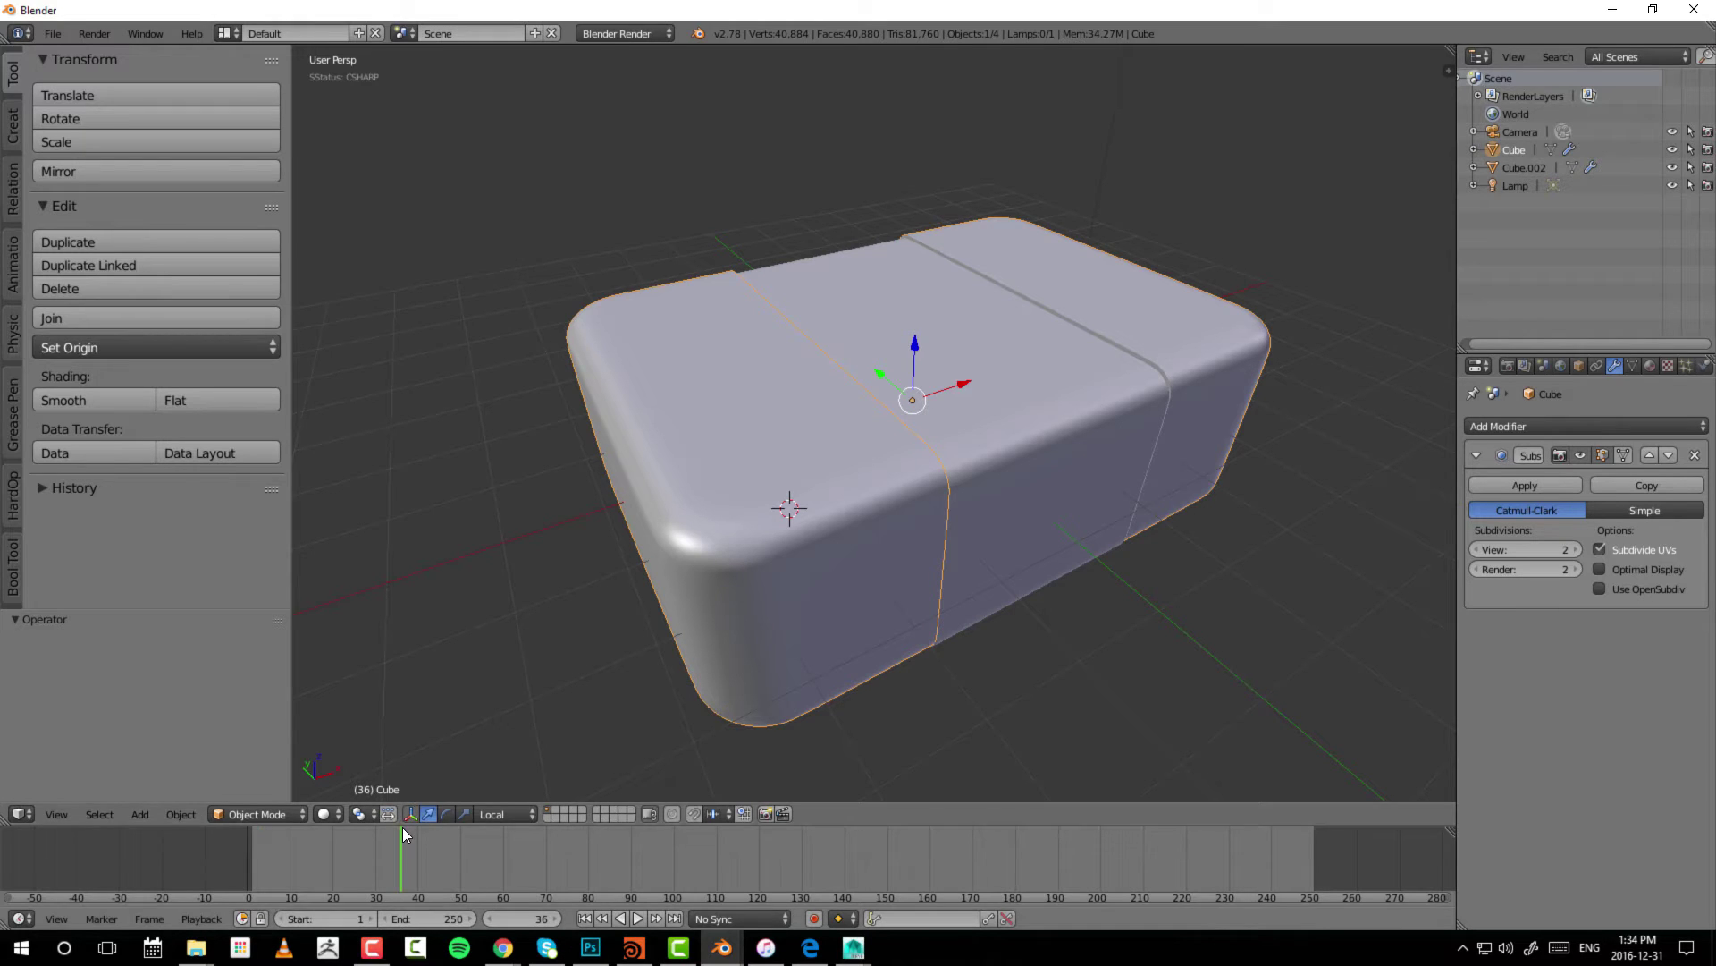
click(412, 814)
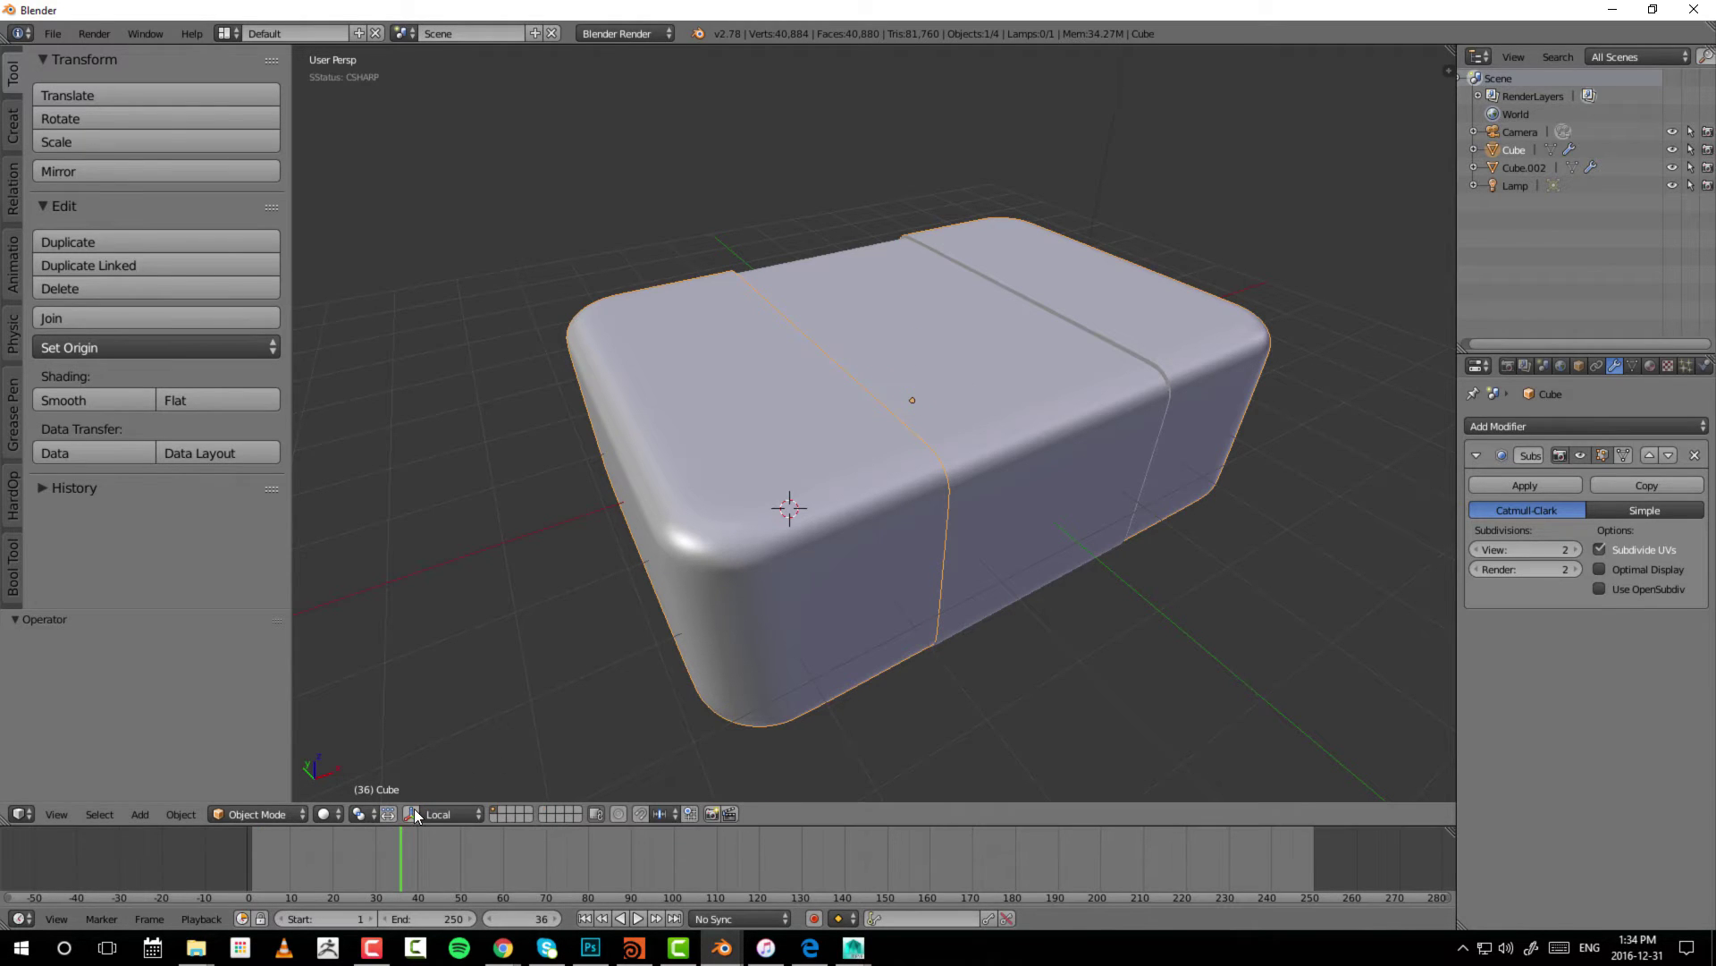
middle_drag(1122, 463, 707, 504)
scroll(990, 451, down, 4)
middle_drag(861, 495, 966, 379)
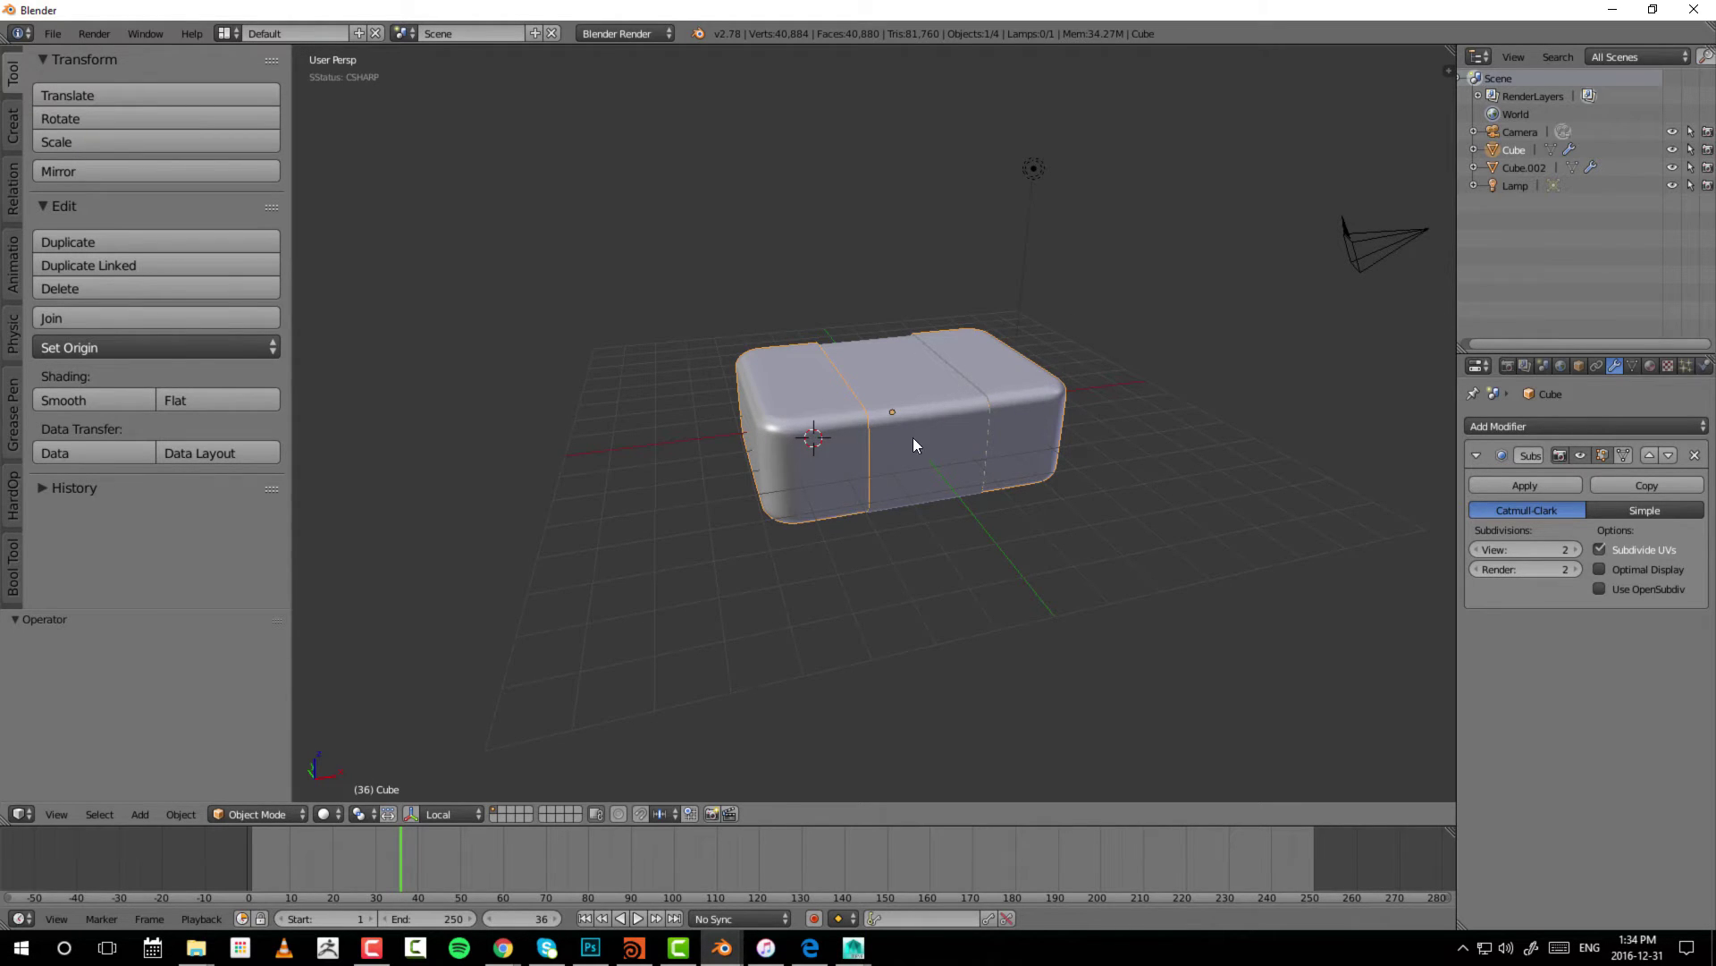
mouse_move(914, 438)
middle_down()
mouse_move(951, 441)
mouse_move(924, 437)
middle_up()
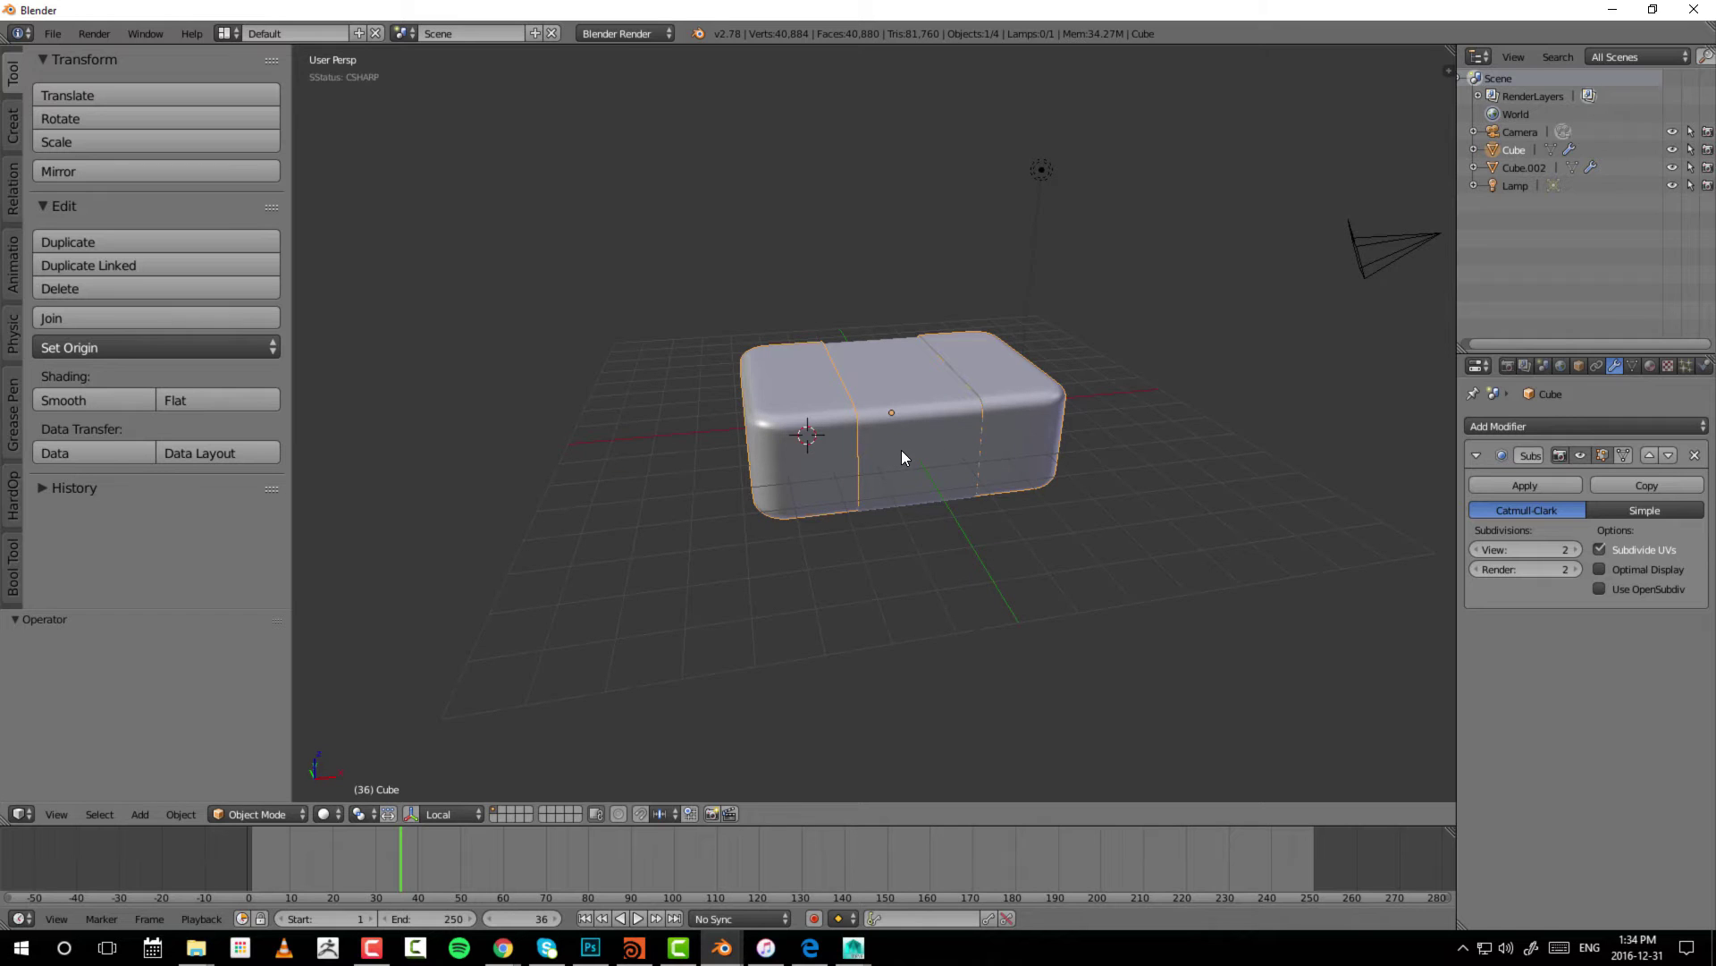
key(g)
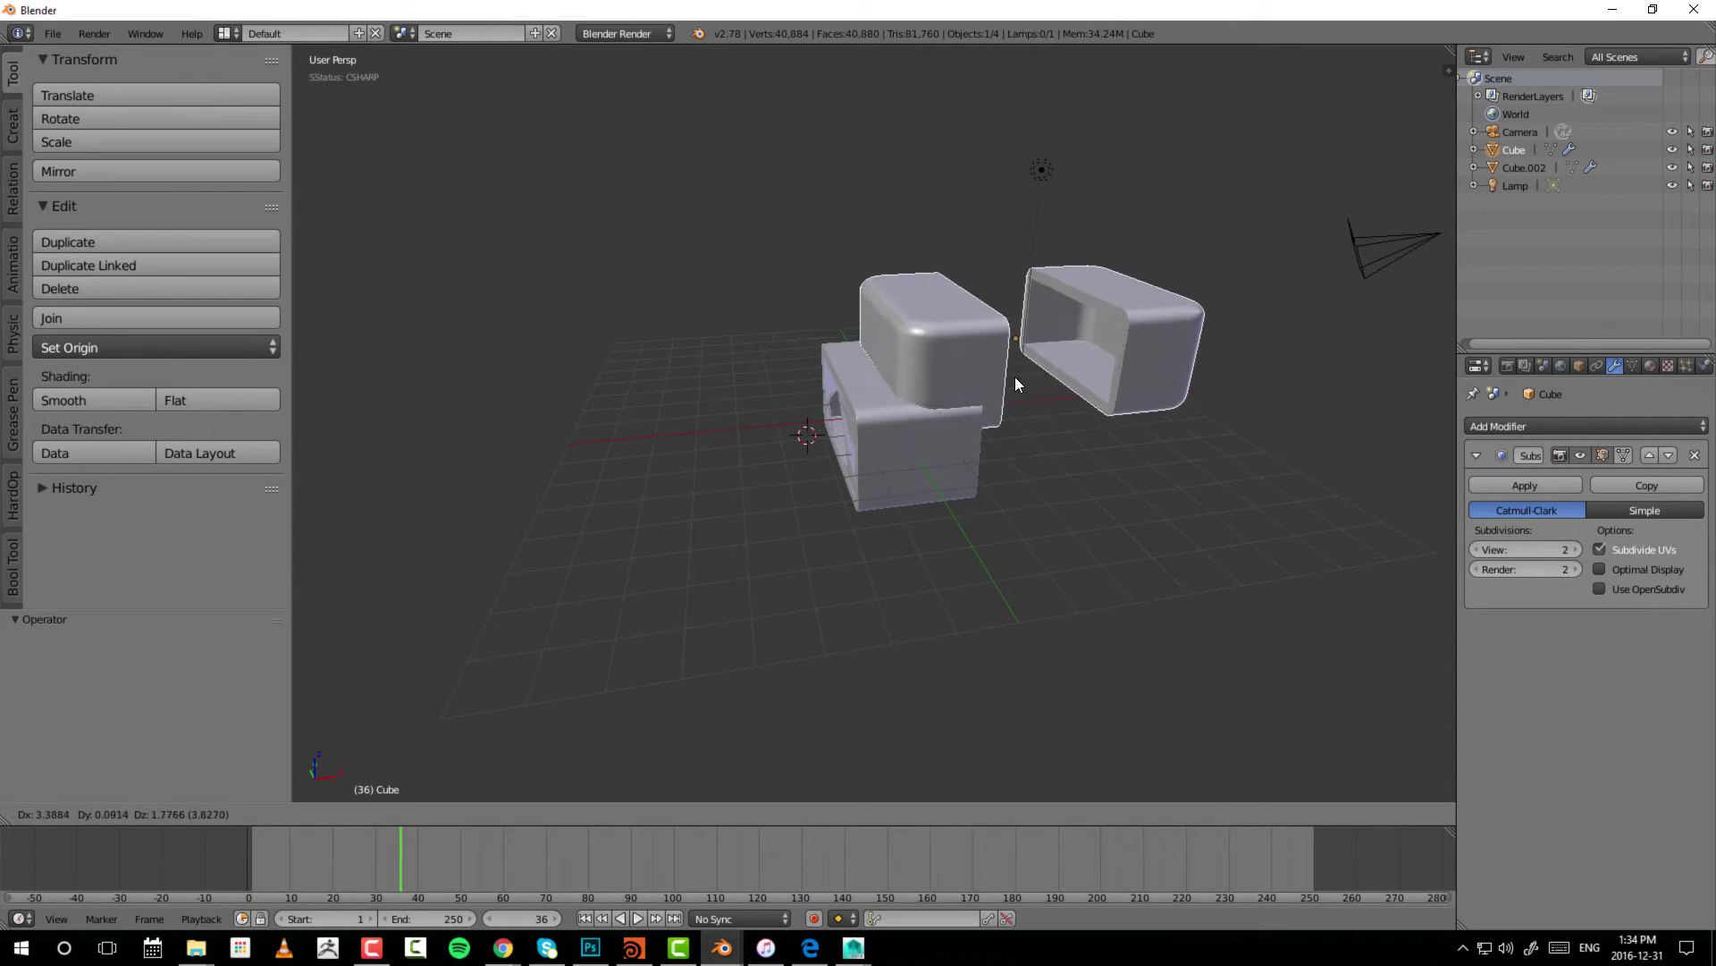
key(x)
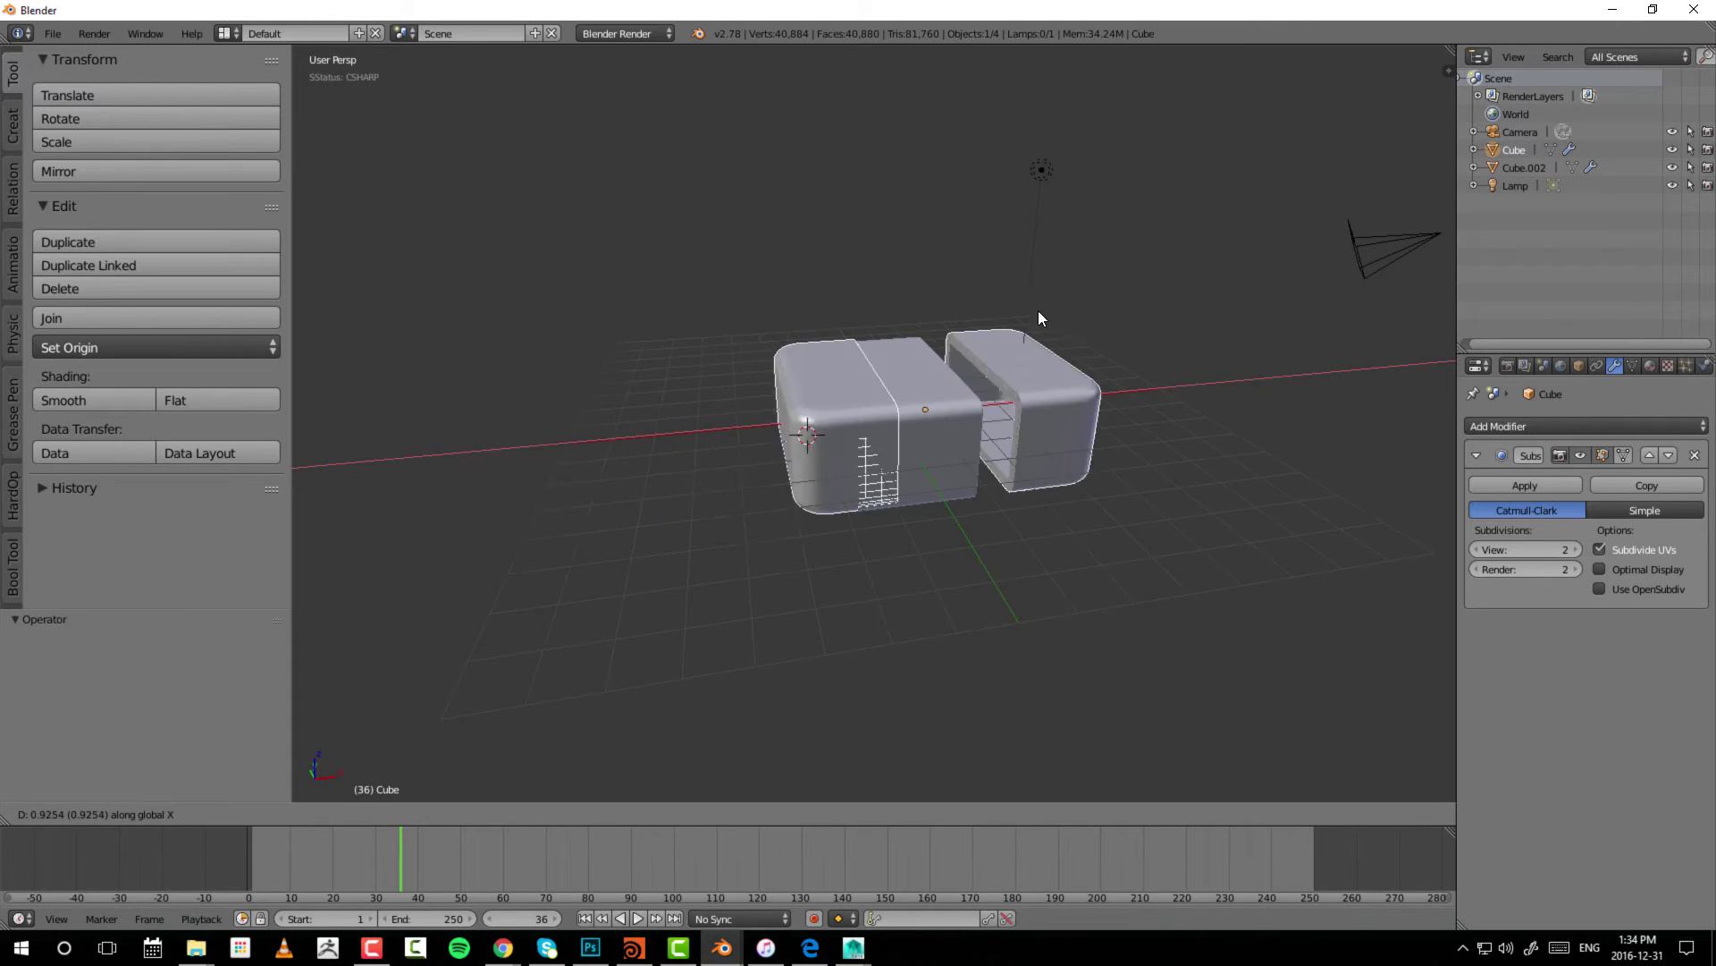
key(z)
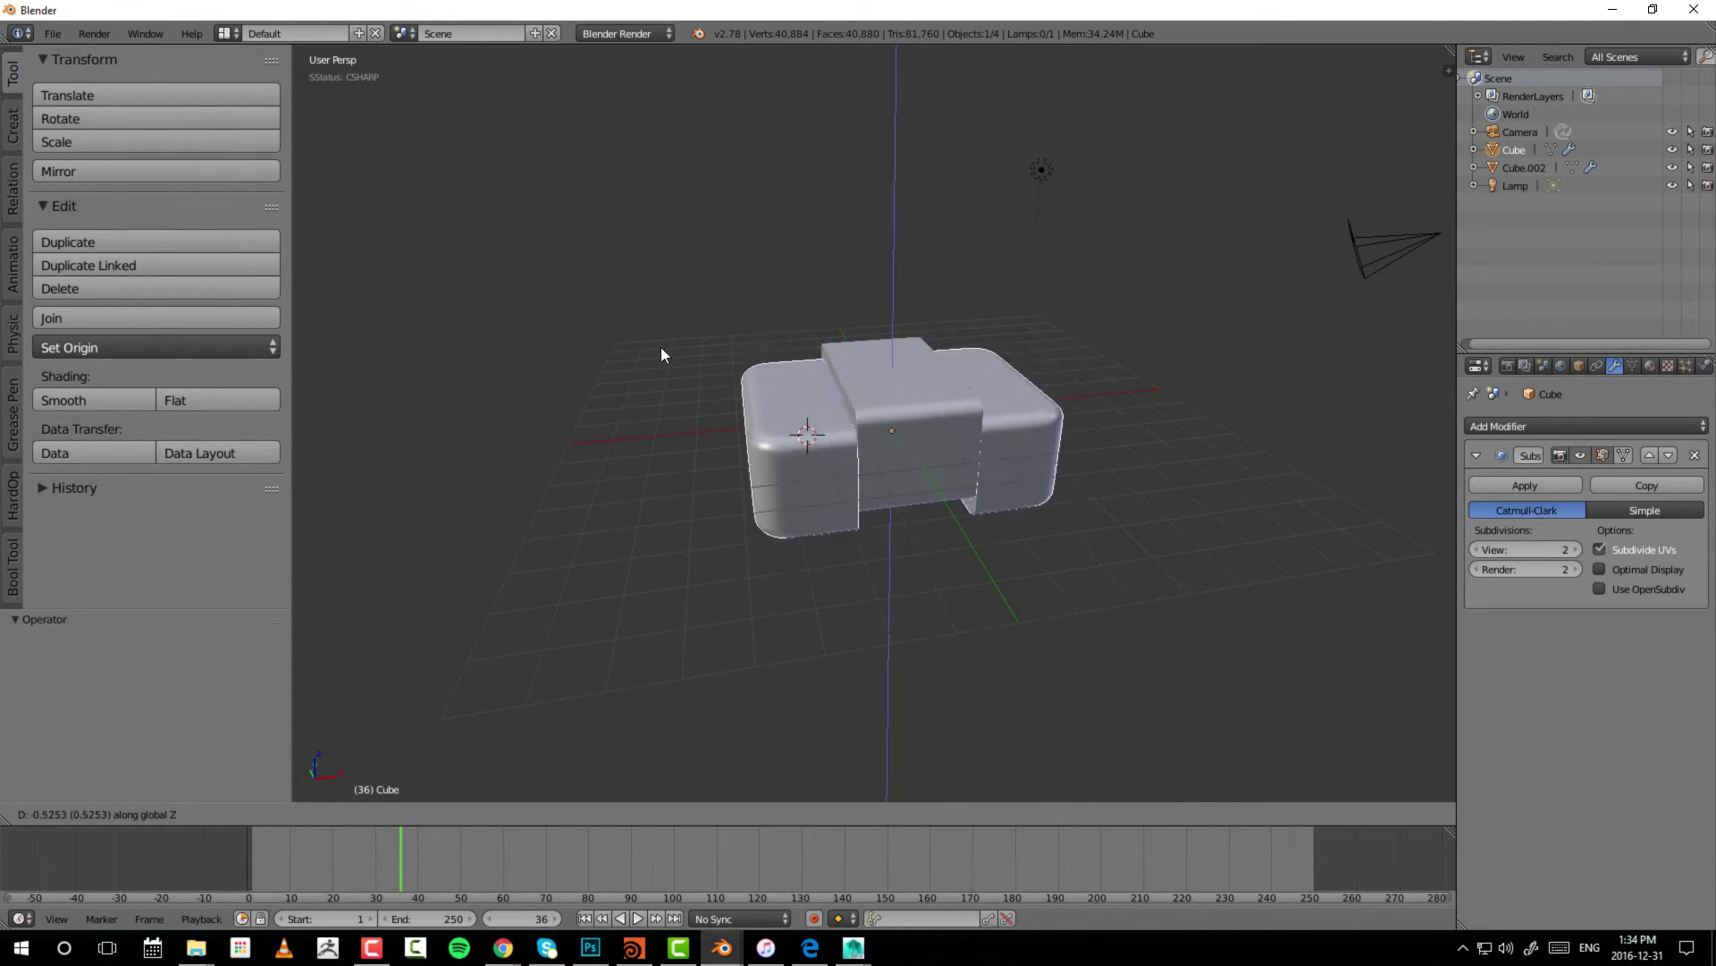
key(y)
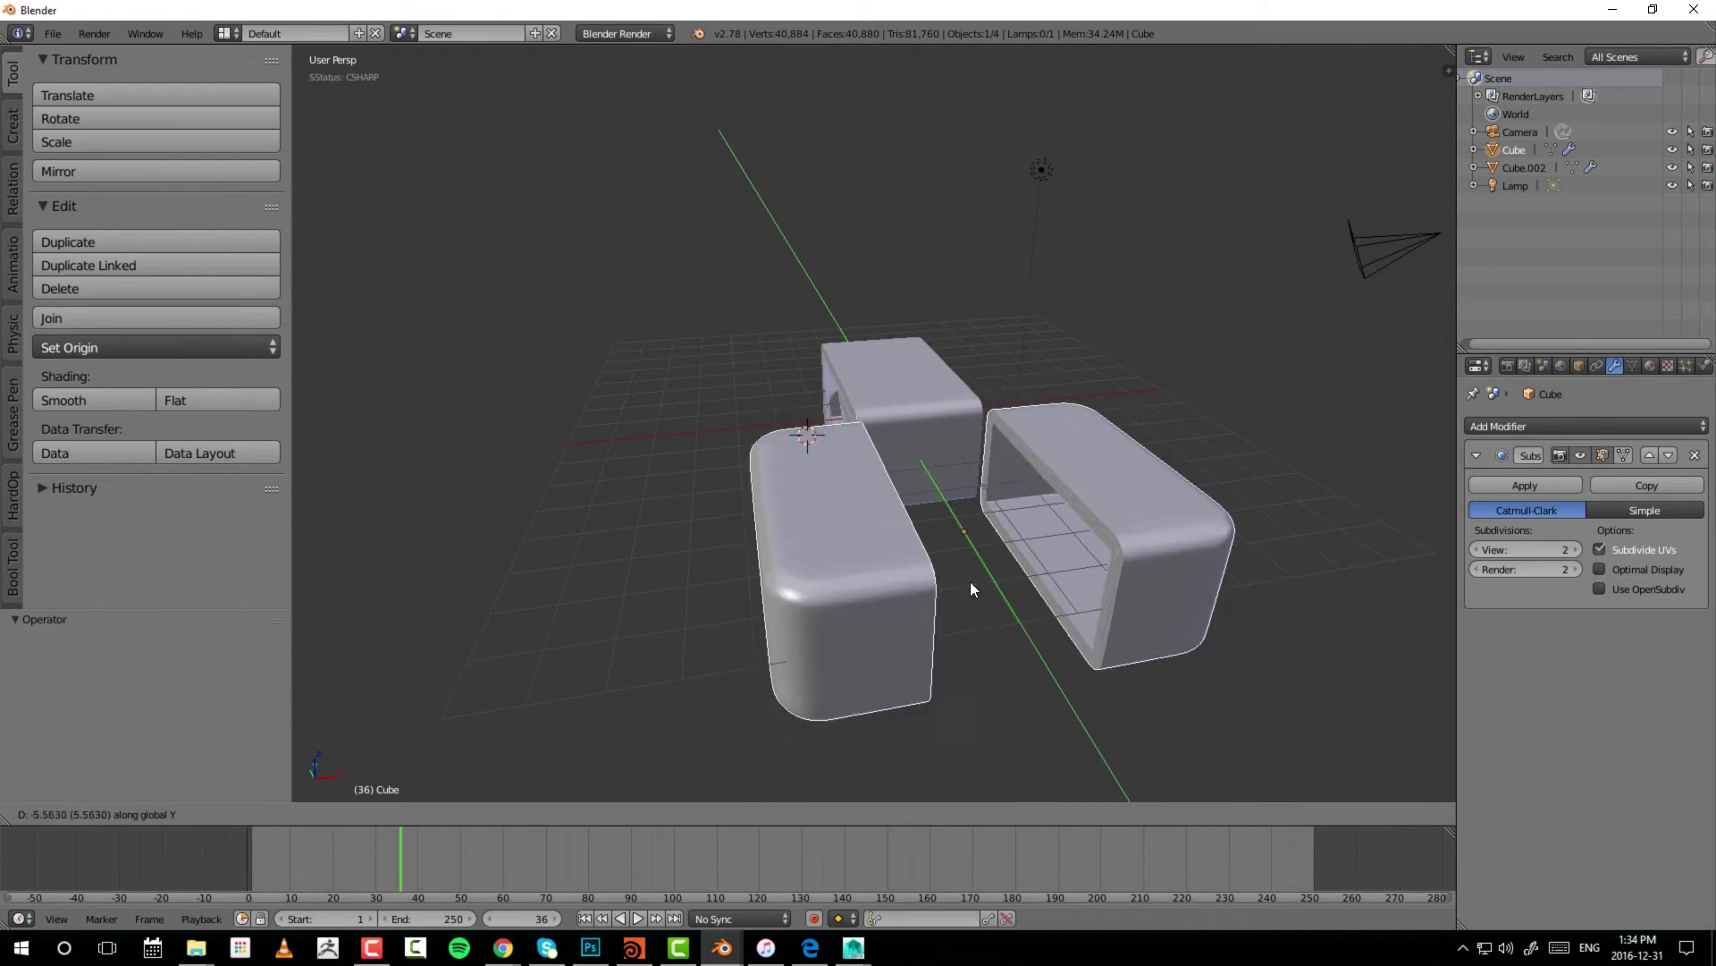
click(843, 465)
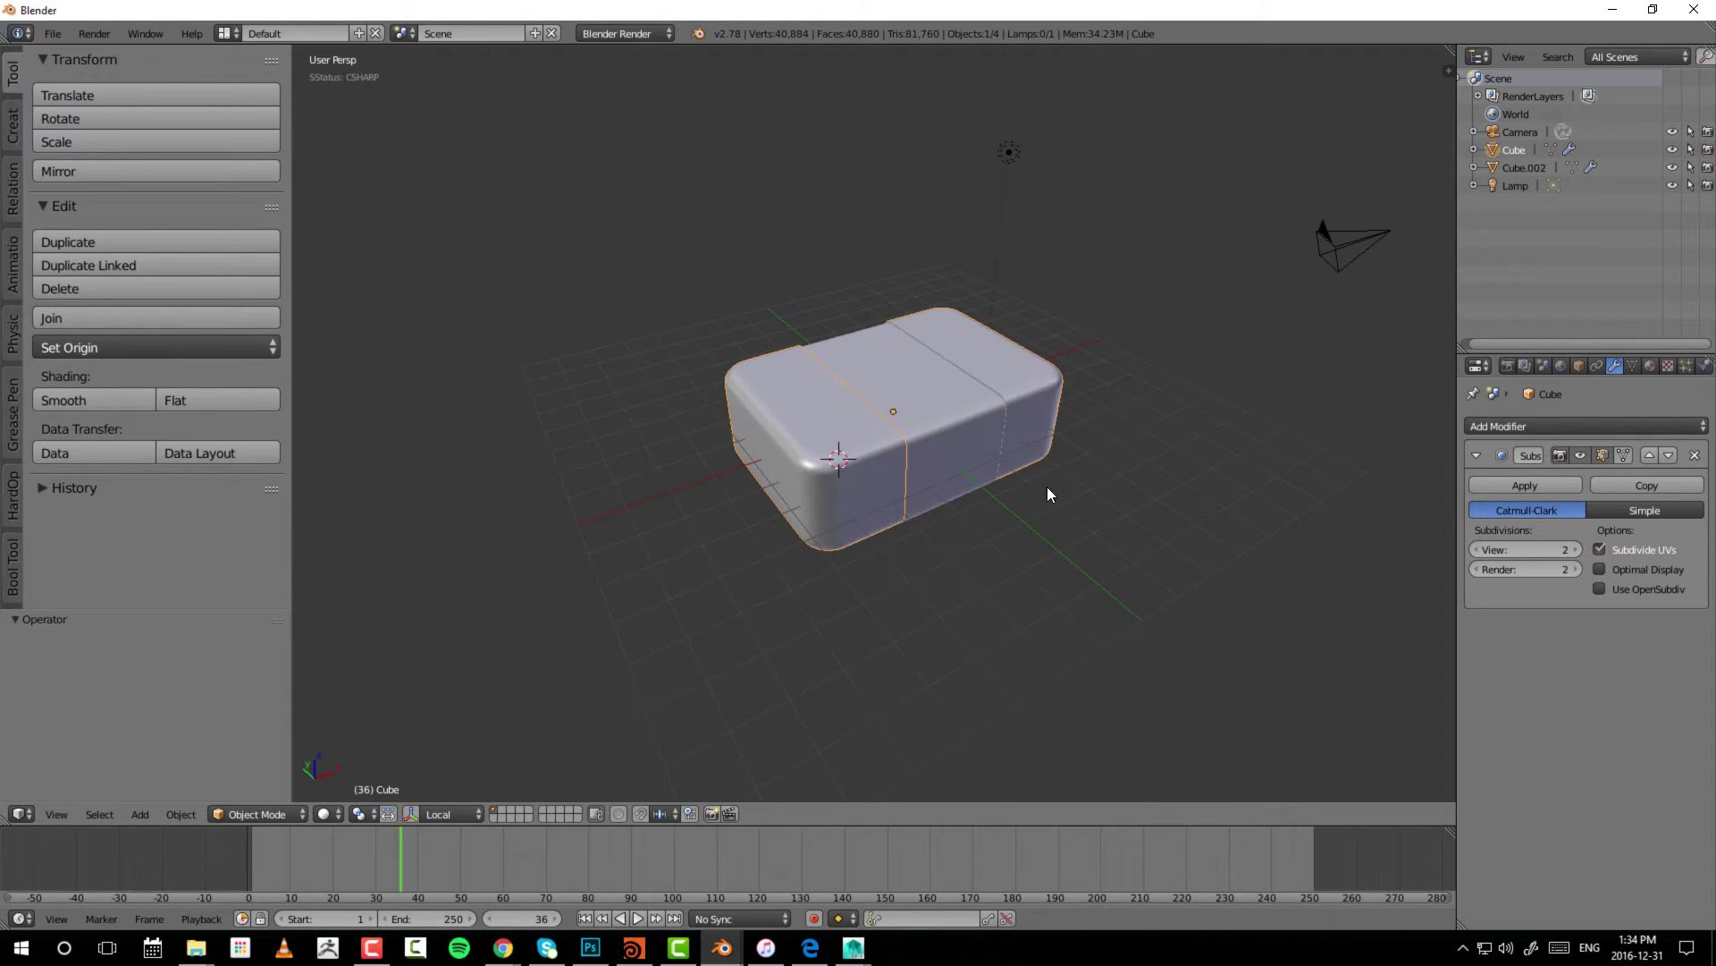
- Show the transform manipulator again, with the translate handles and the Local transform orientation
middle_drag(1047, 486, 629, 674)
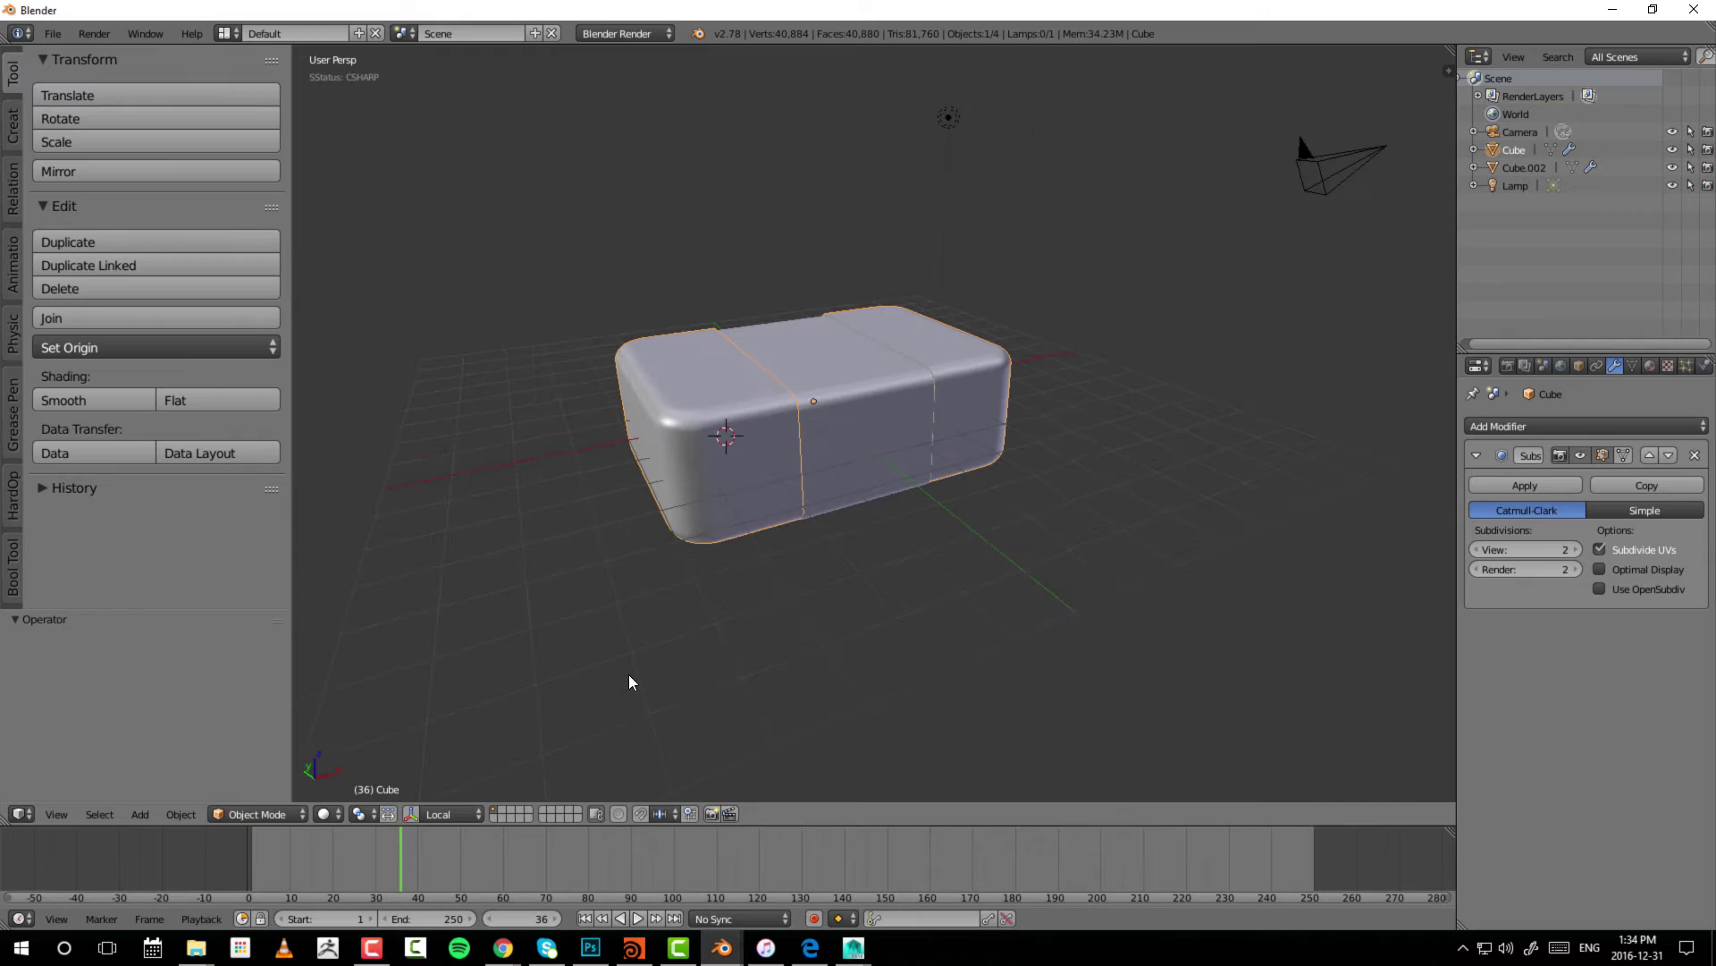
click(410, 813)
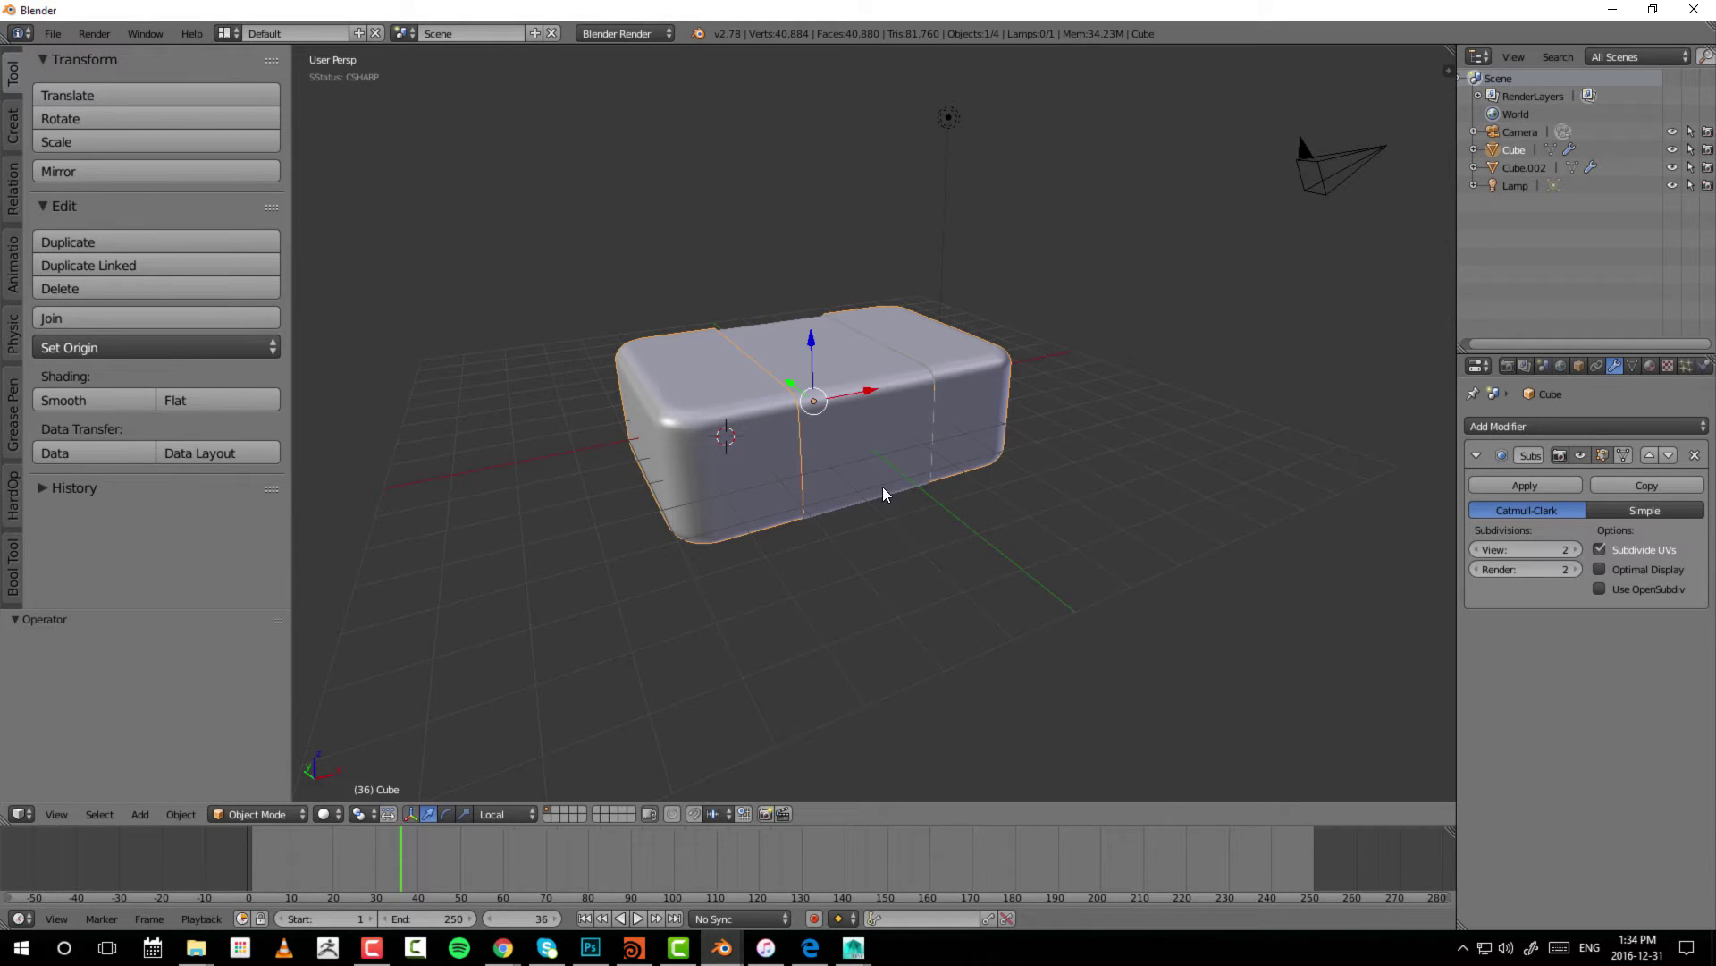
mouse_move(882, 486)
middle_down()
mouse_move(956, 524)
mouse_move(912, 491)
middle_up()
click(499, 816)
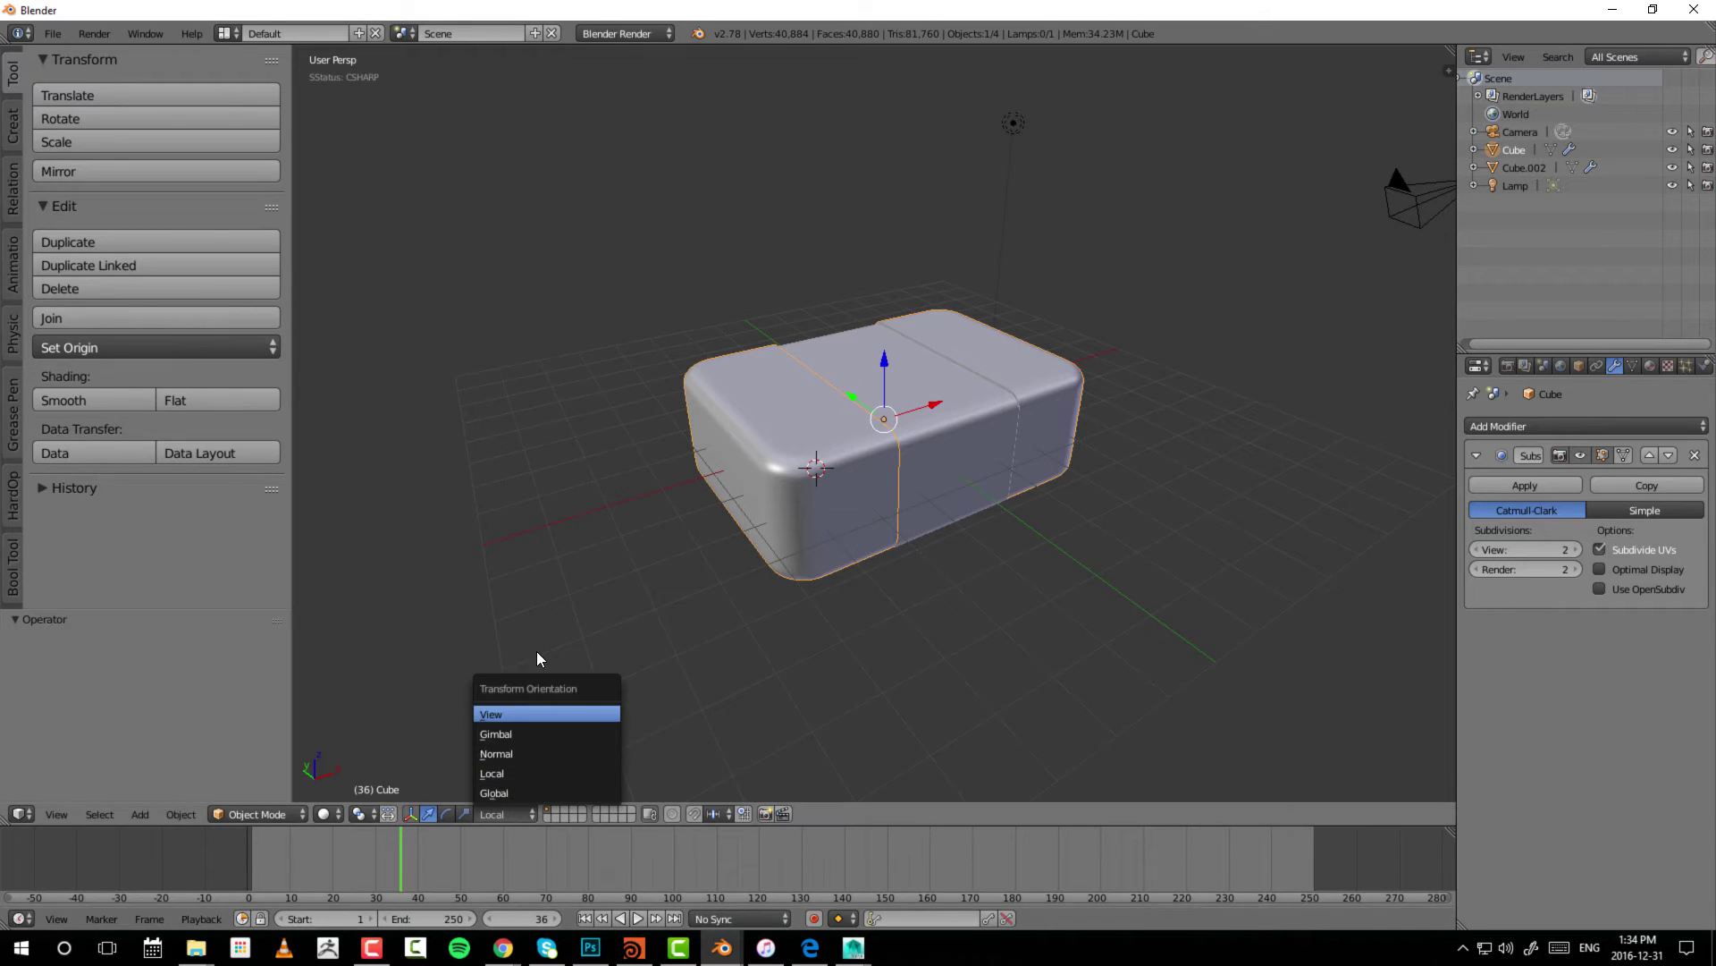
click(506, 774)
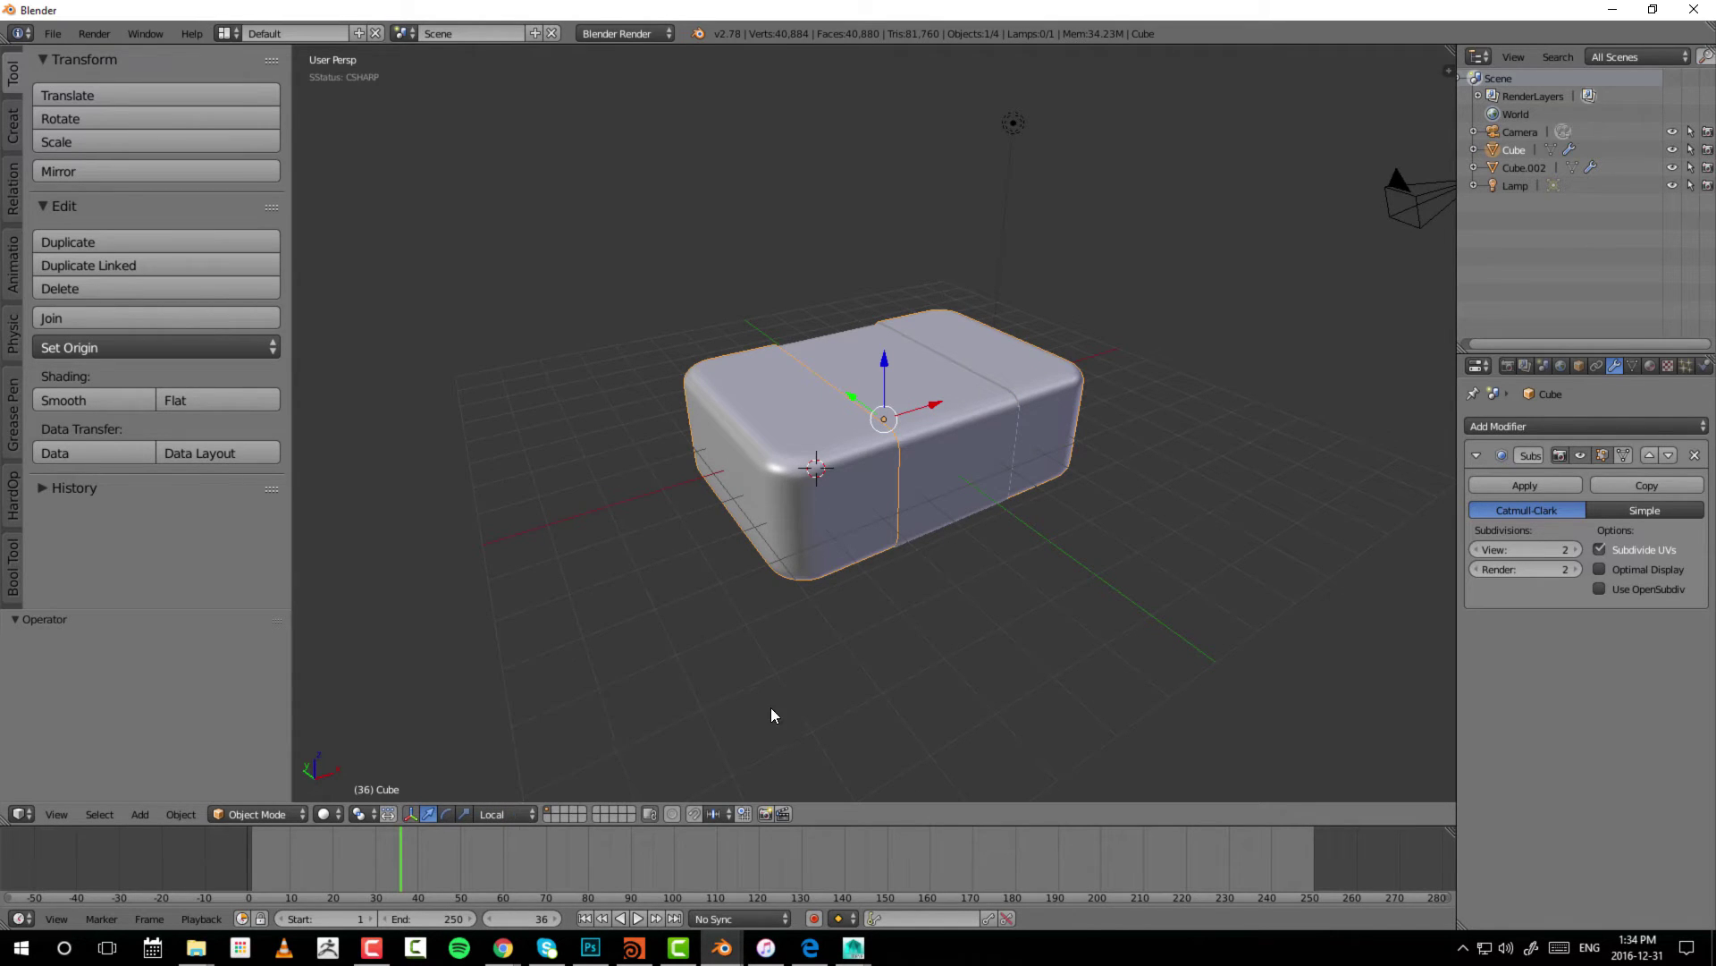
- Try scaling and rotating the end caps freely without the manipulator, cancelling both transforms
middle_drag(1073, 497, 1027, 491)
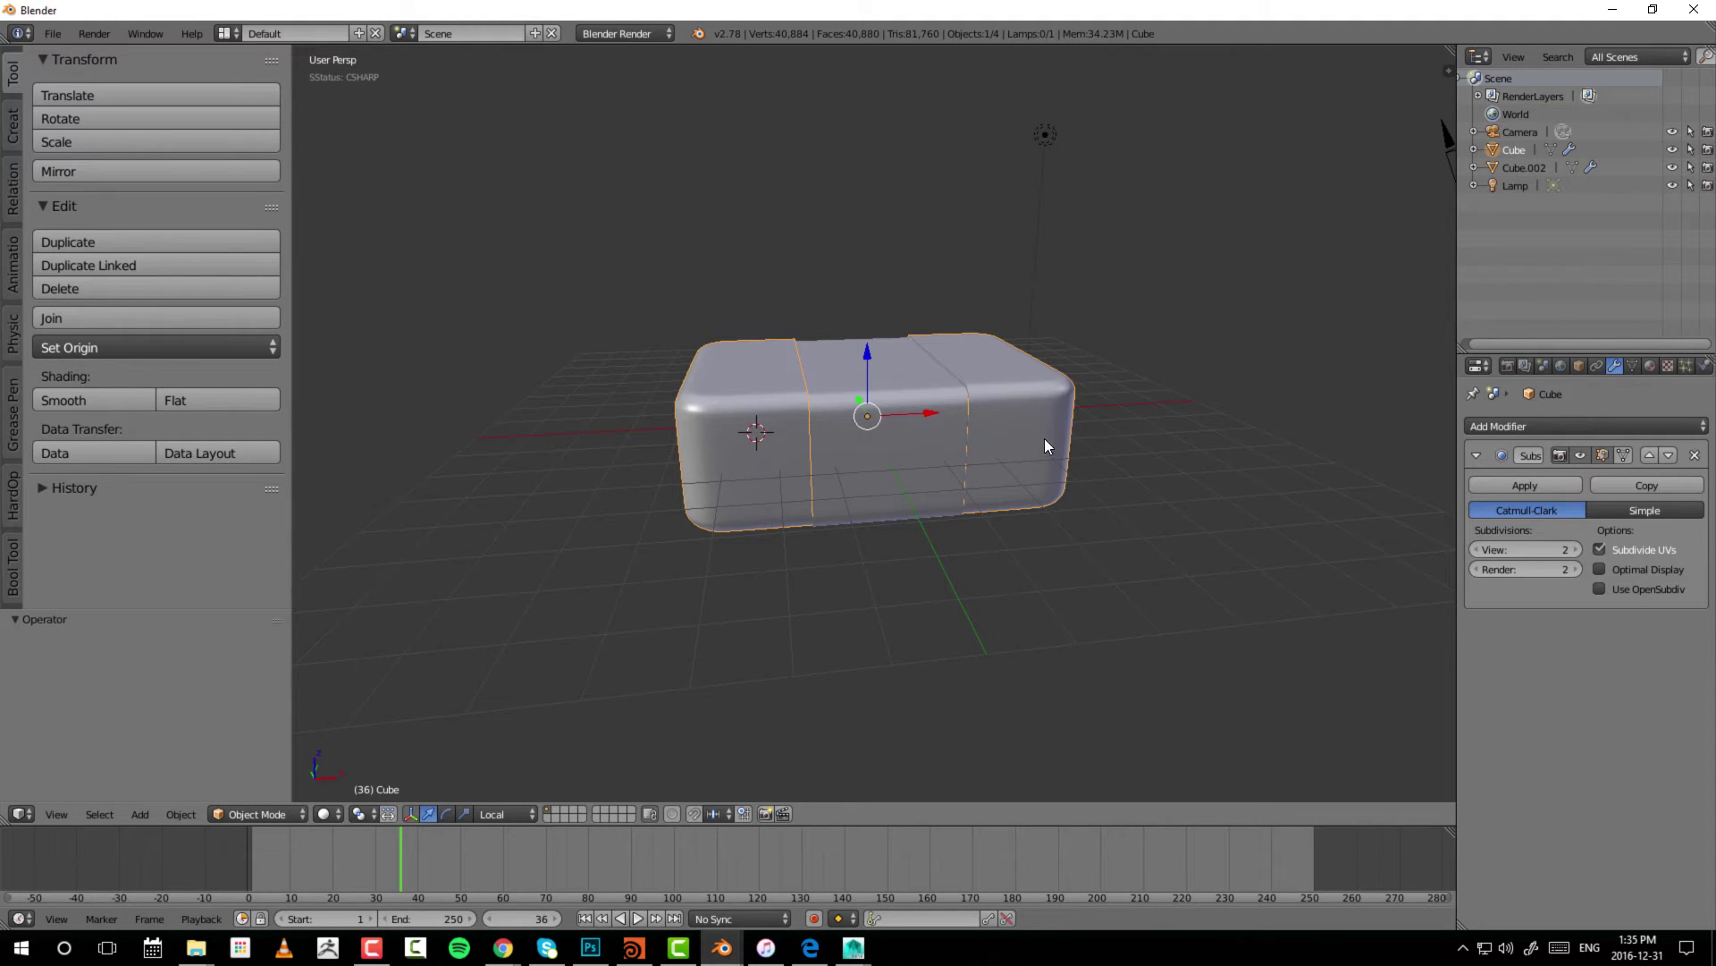
key(s)
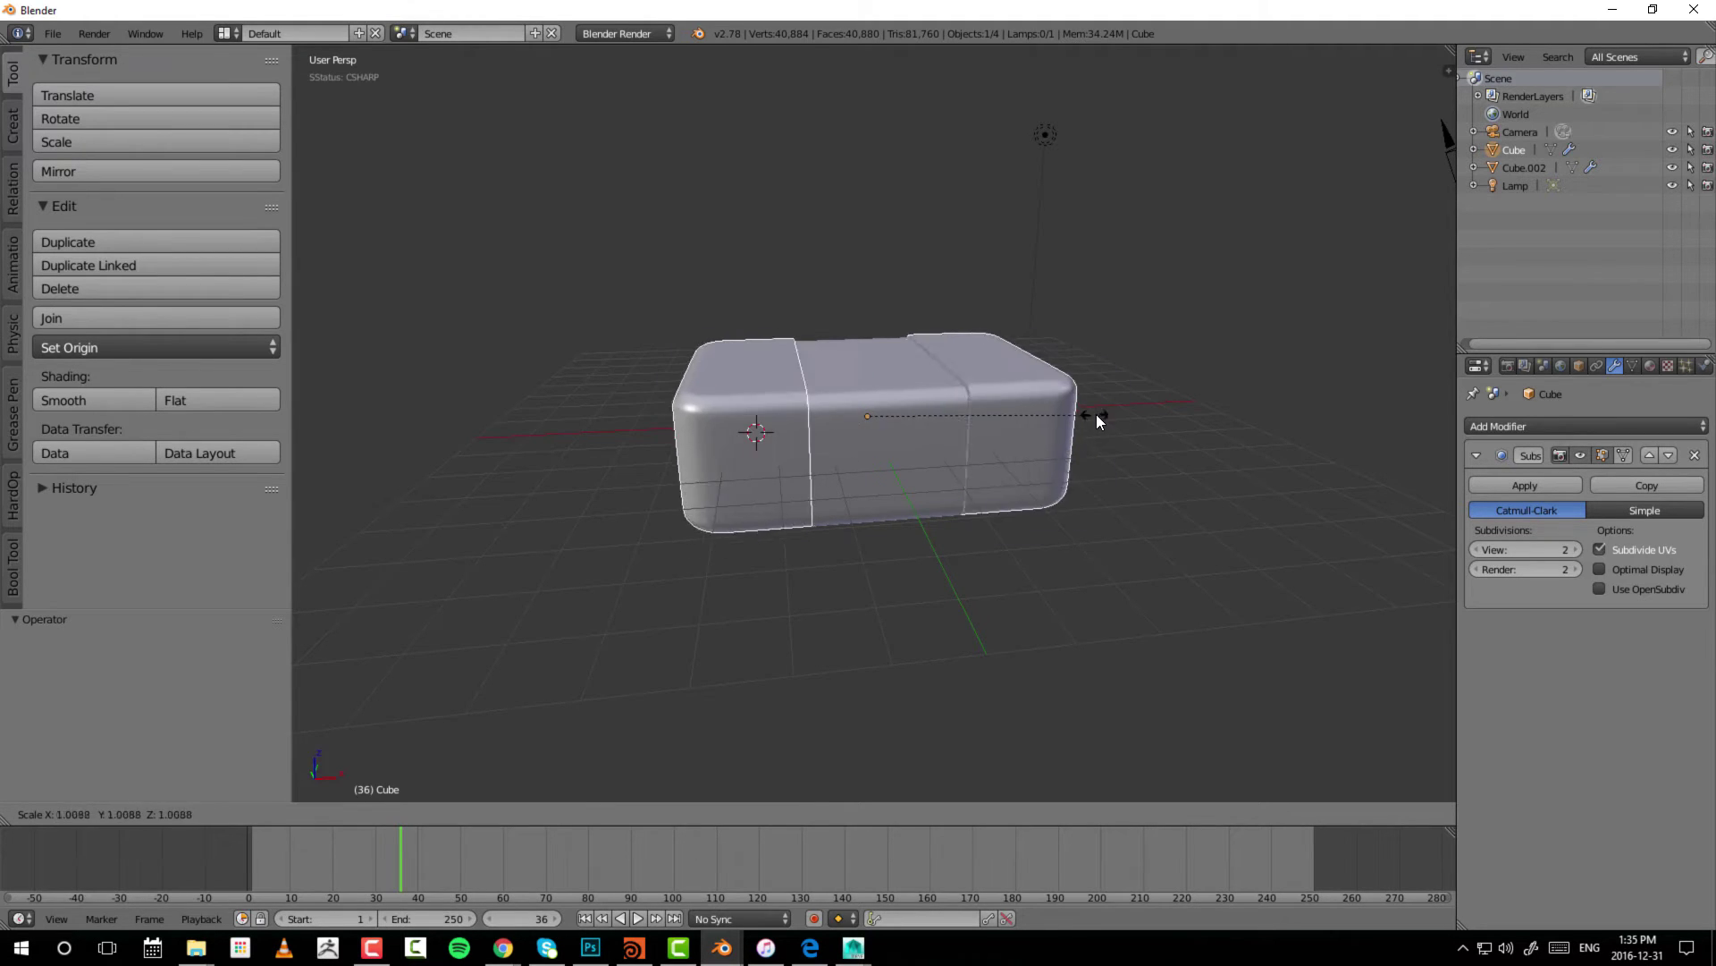
right_click(1231, 381)
key(r)
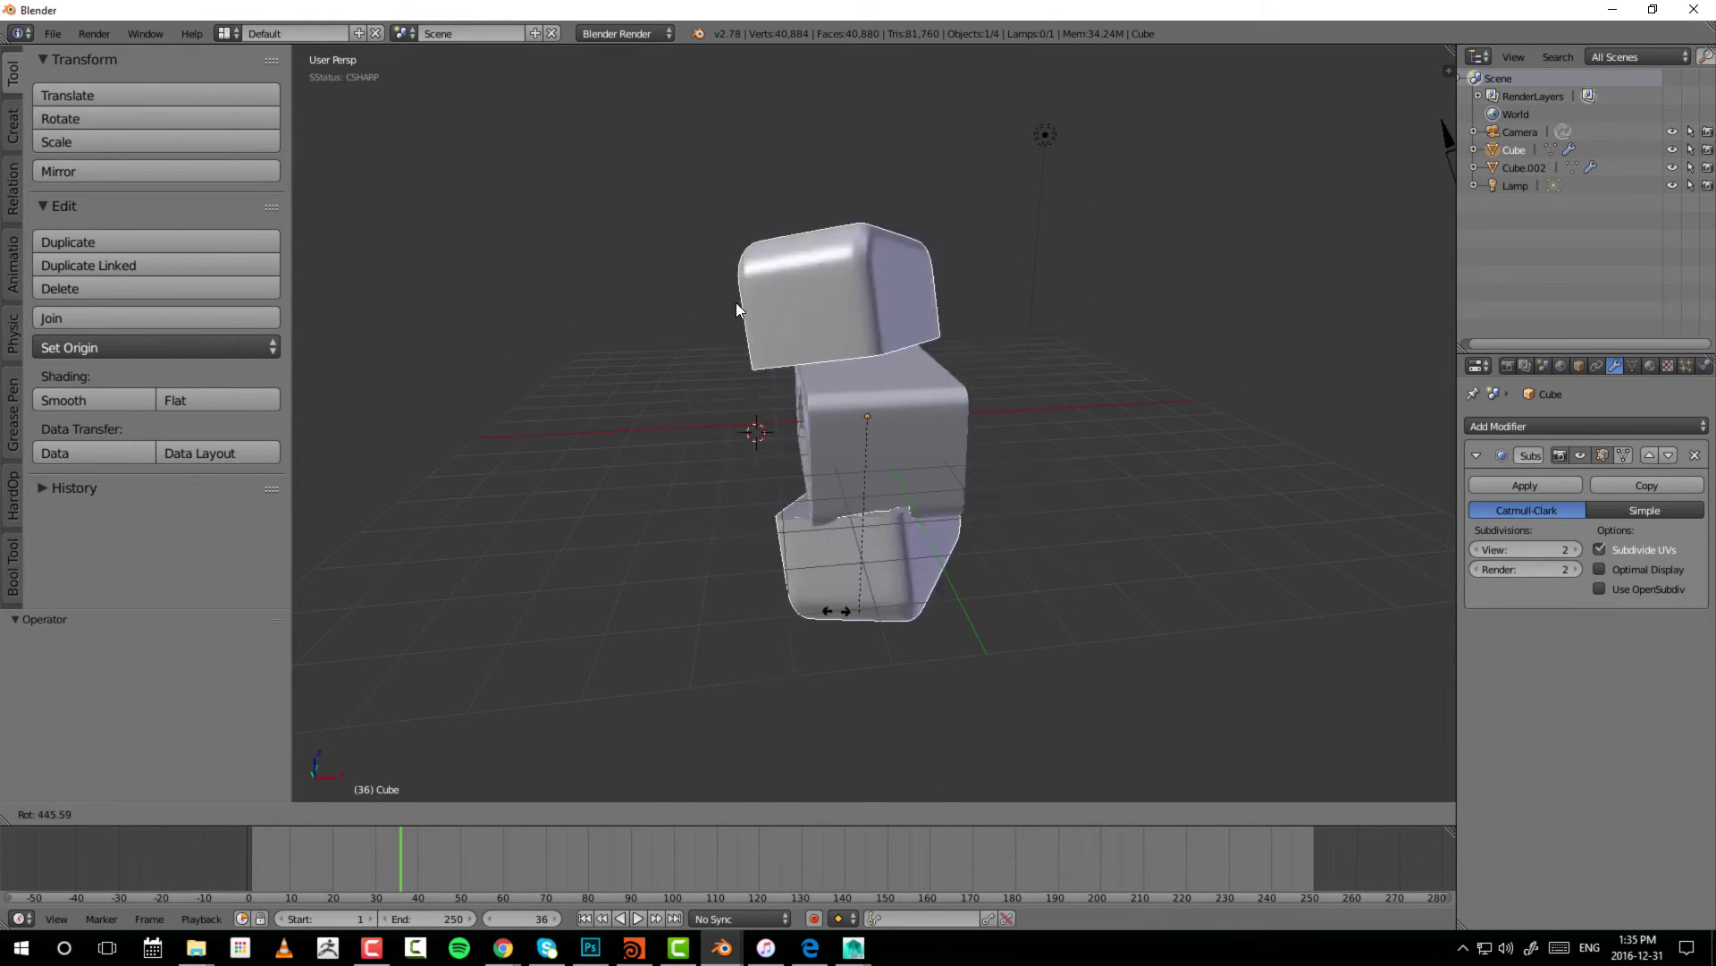
right_click(992, 461)
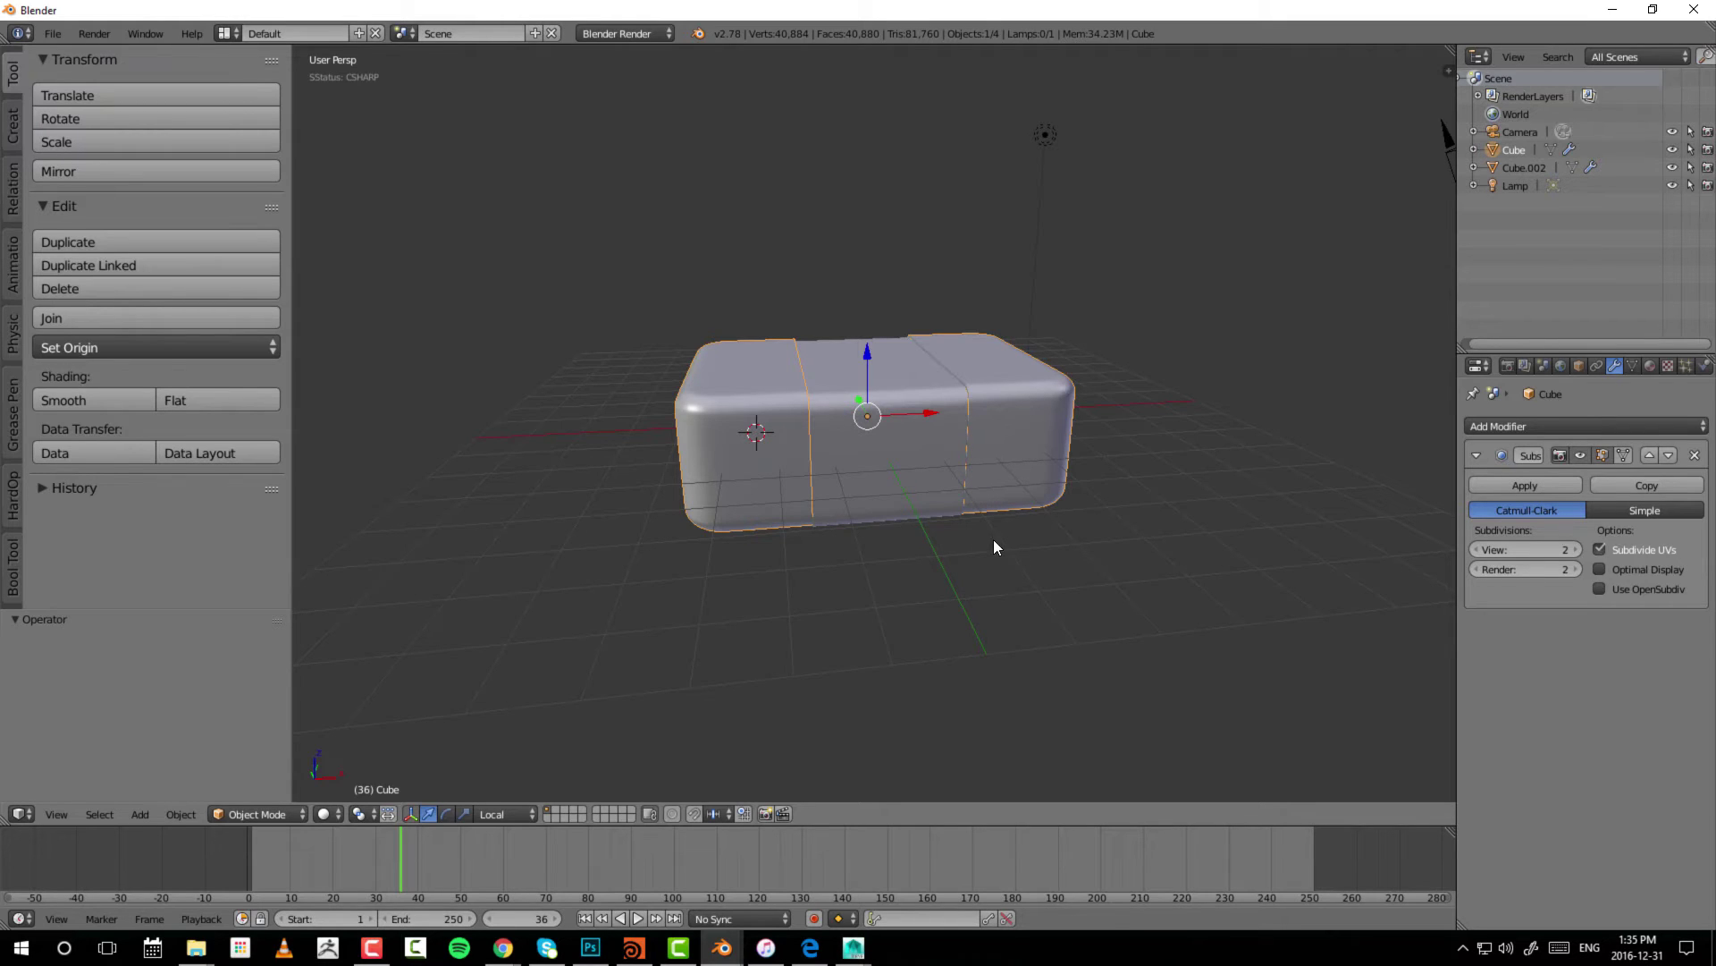
- Rotate the end caps freely in the perspective view so they are tilted relative to the middle box
middle_drag(933, 466, 878, 614)
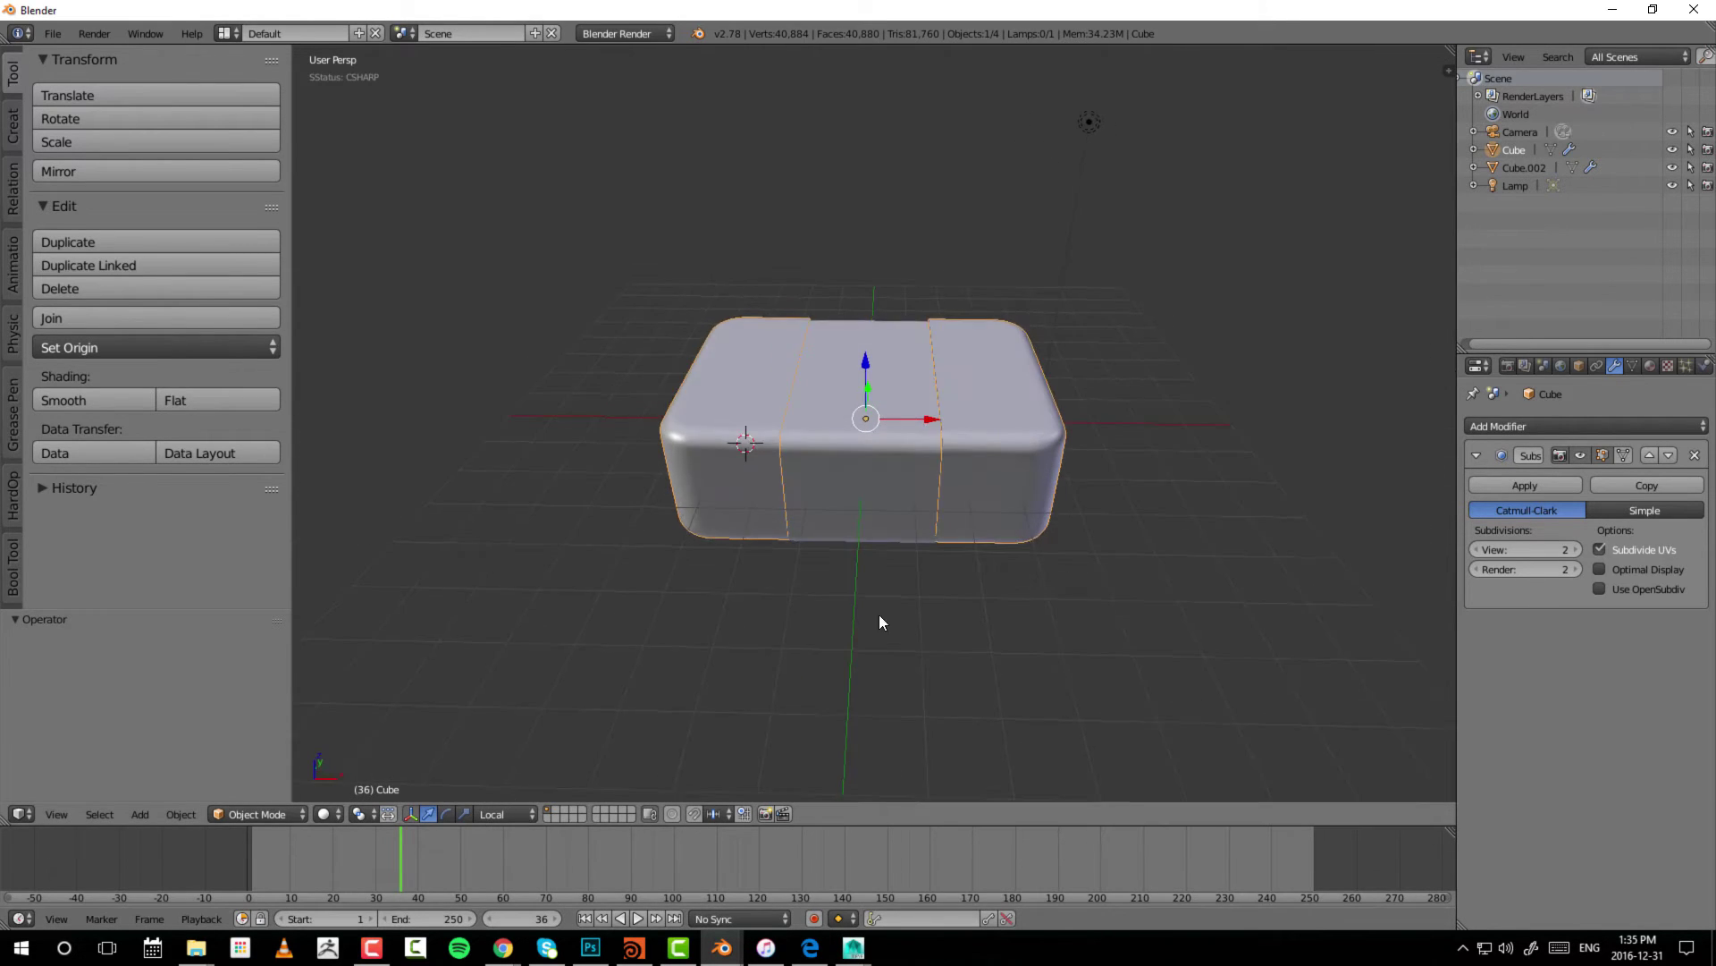
middle_drag(554, 769, 1156, 529)
key(r)
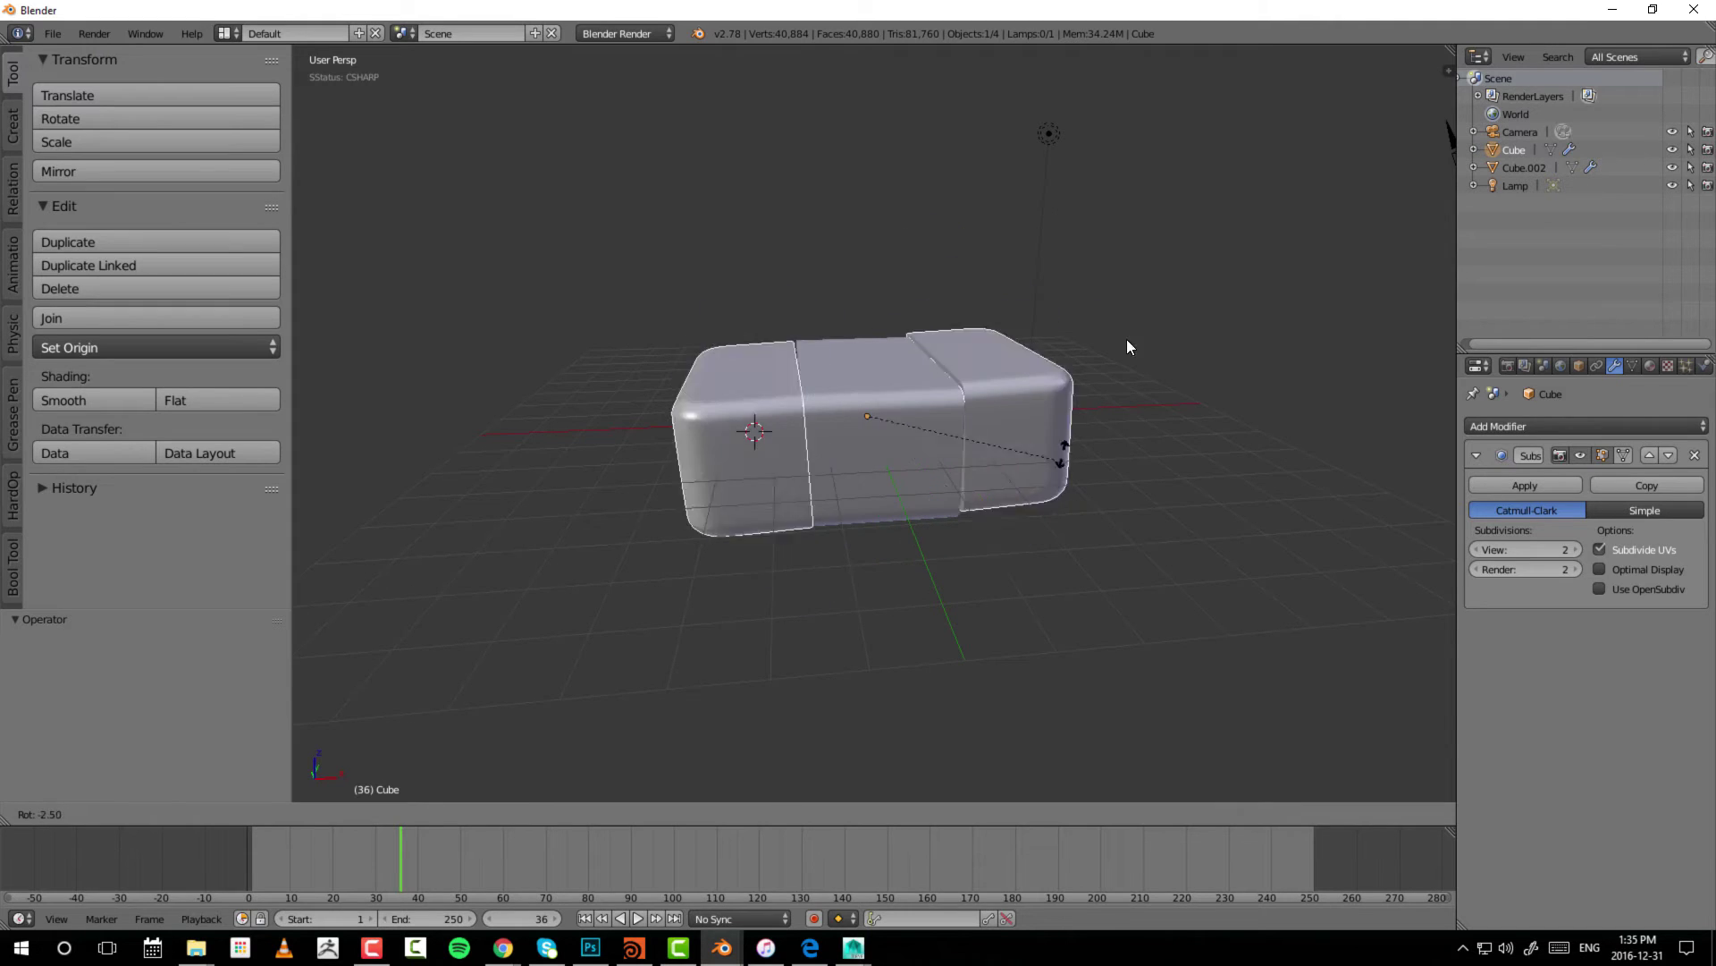
click(1107, 306)
- Enter edit mode on the end caps and select the middle face on top of the nearer cap
scroll(1107, 312, up, 3)
middle_drag(1107, 311, 1000, 409)
key(Tab)
middle_drag(900, 354, 805, 451)
right_click(840, 407)
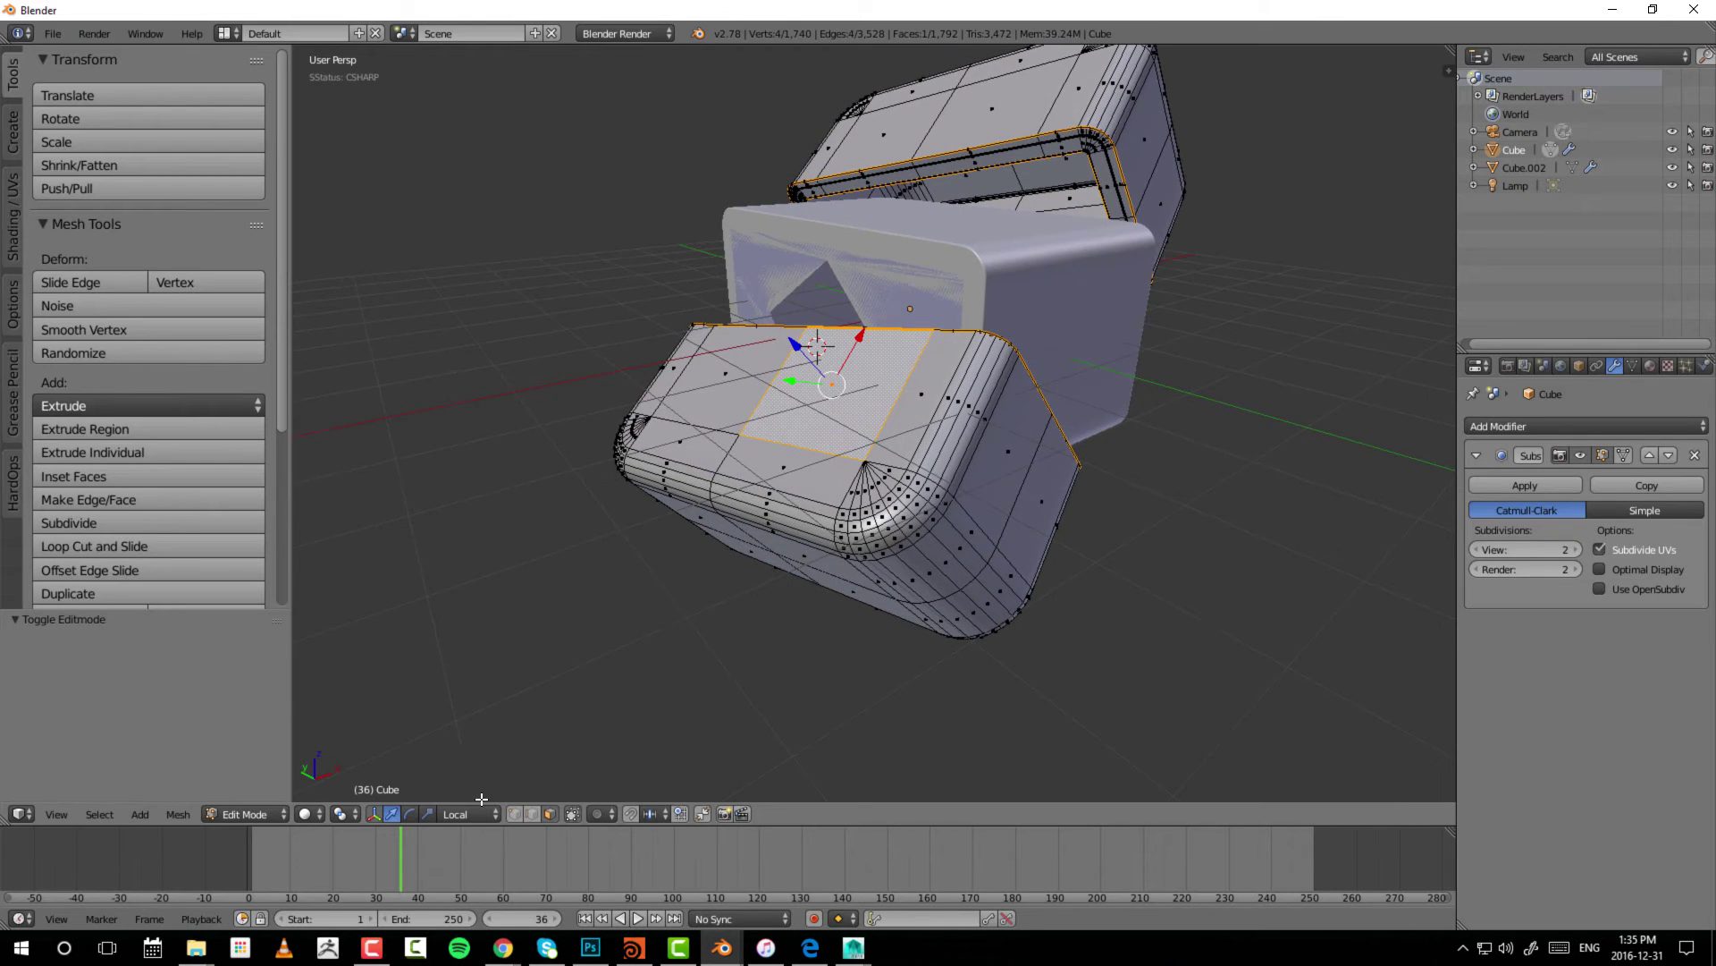
- Switch the transform orientation to Global and back to Local to compare the selected face's manipulator axes
middle_drag(872, 355, 792, 413)
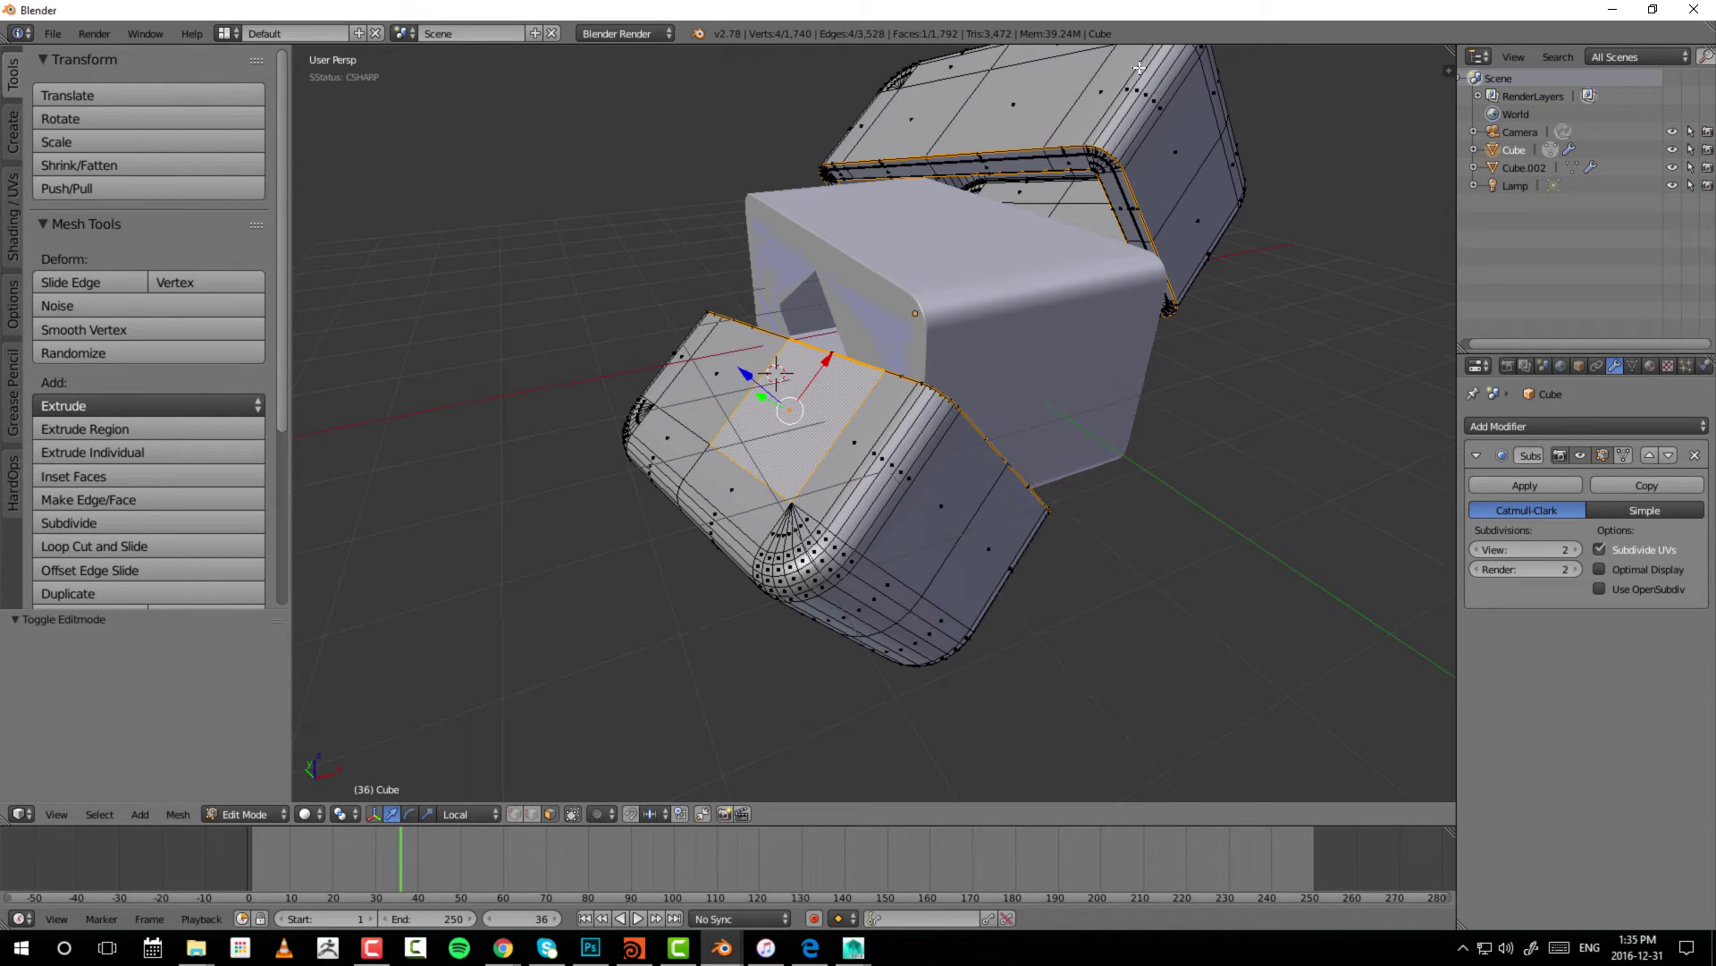
middle_drag(957, 278, 953, 420)
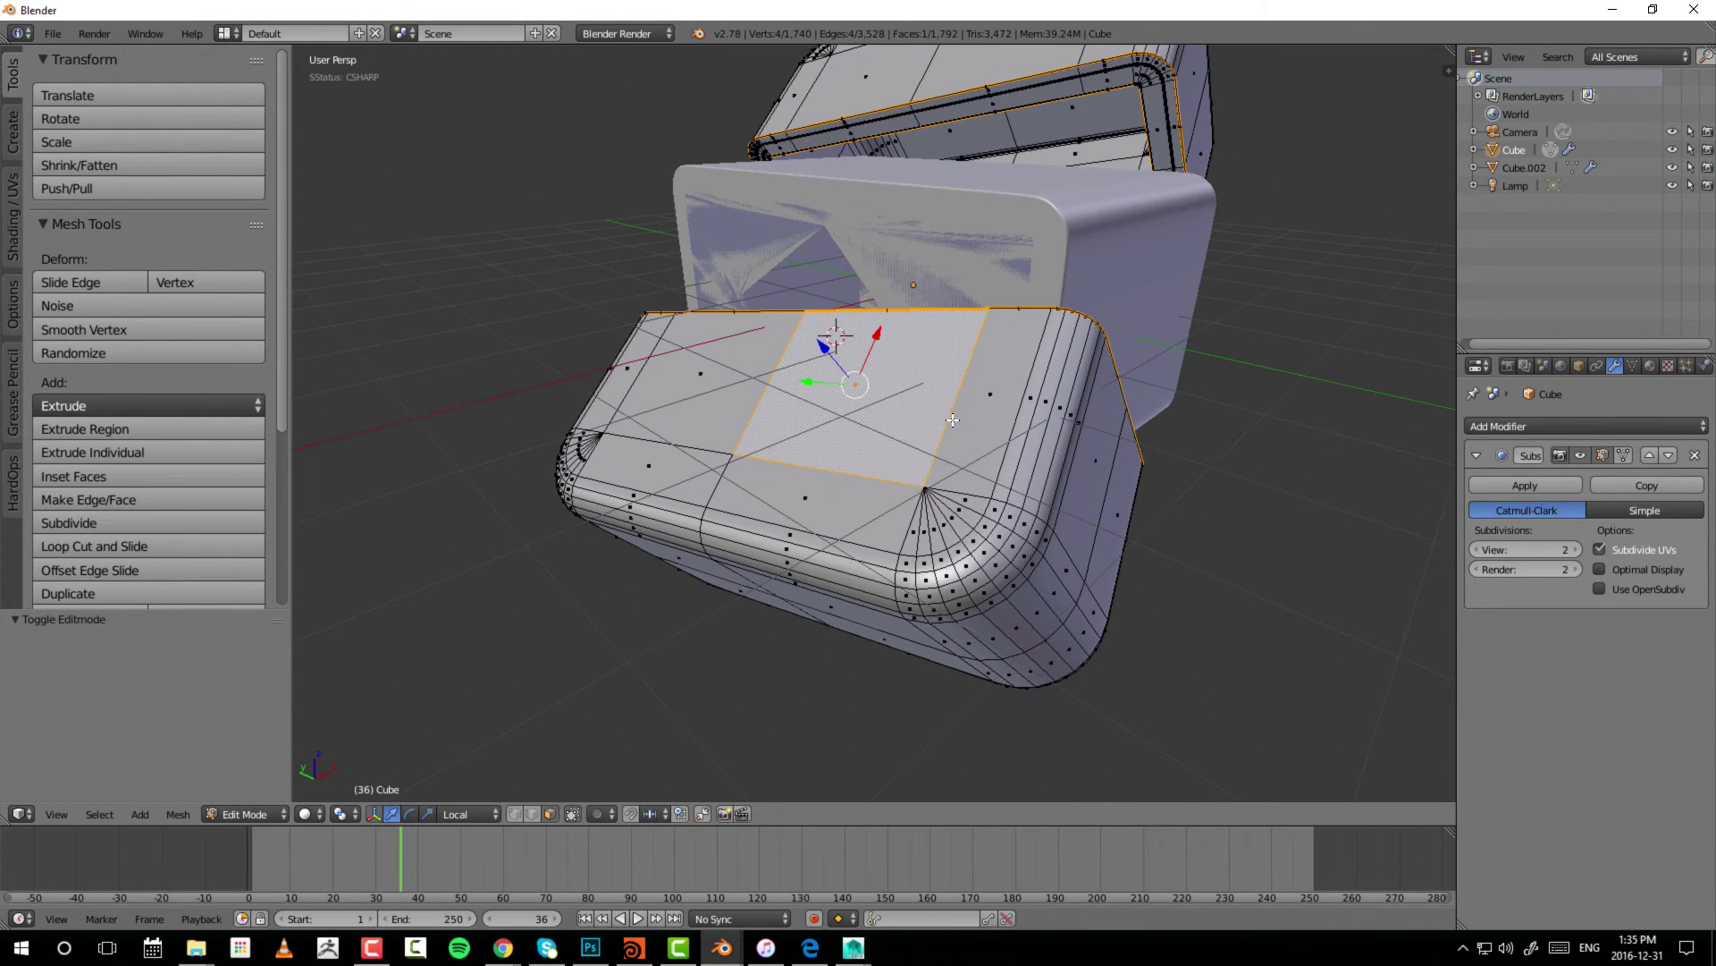
click(463, 812)
click(470, 795)
mouse_move(881, 502)
middle_down()
mouse_move(772, 534)
mouse_move(1044, 512)
mouse_move(894, 514)
middle_up()
click(472, 813)
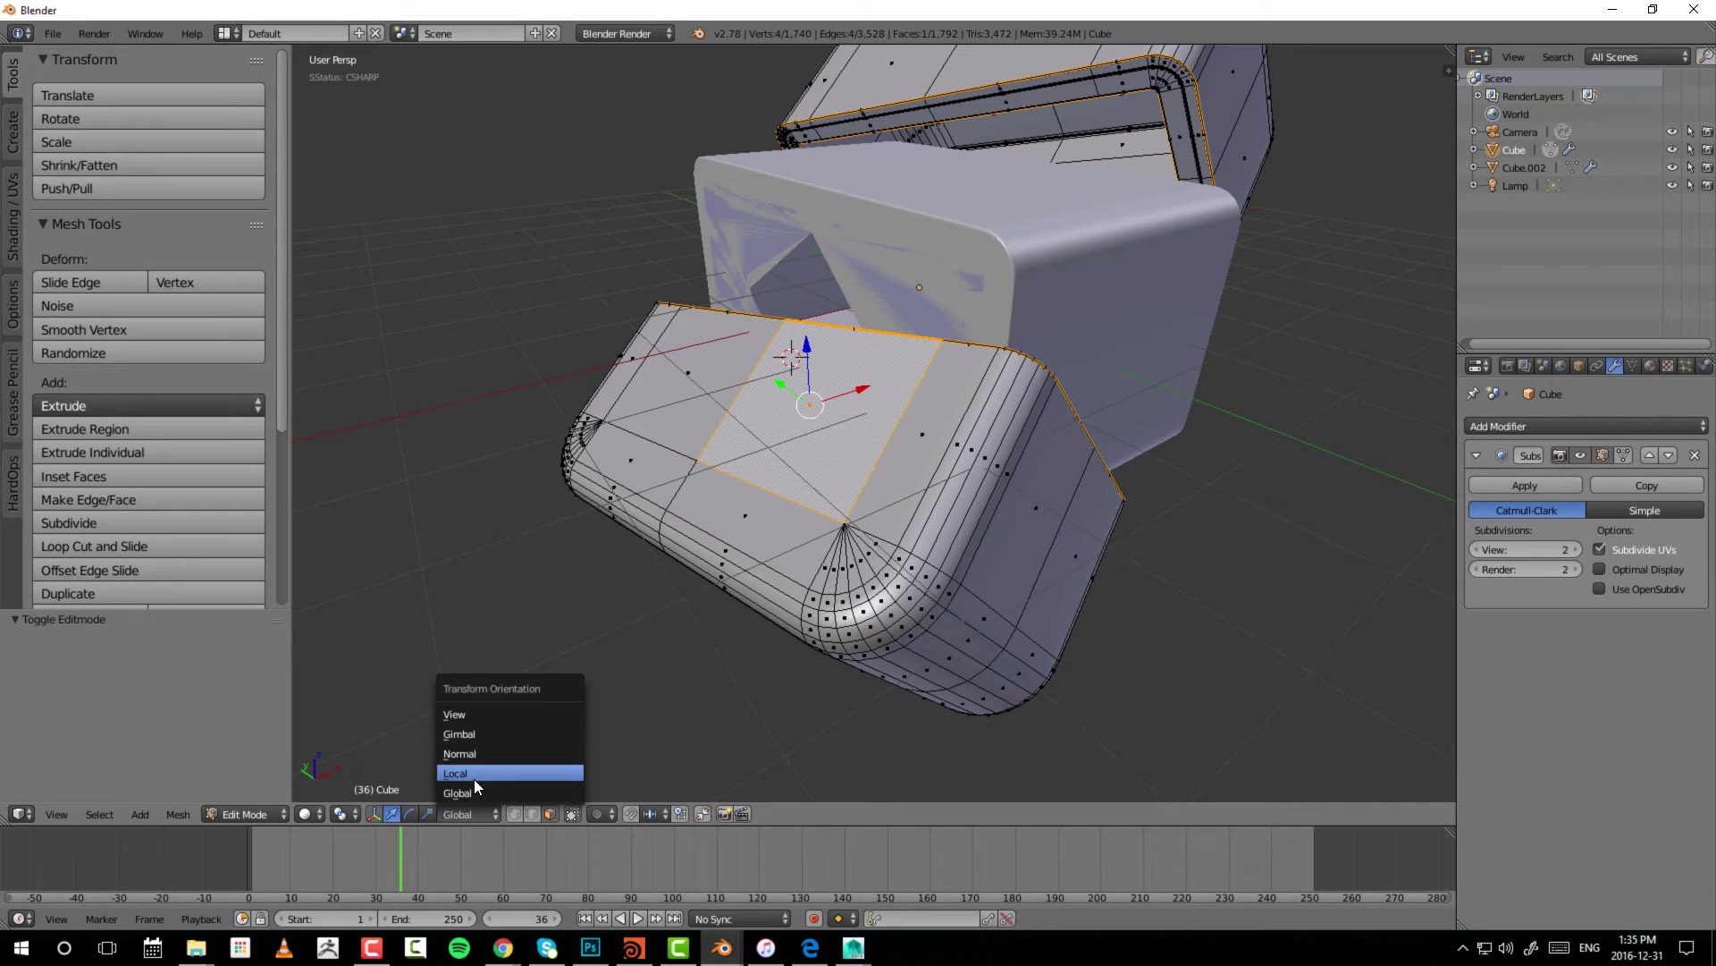
click(473, 774)
click(470, 814)
click(472, 776)
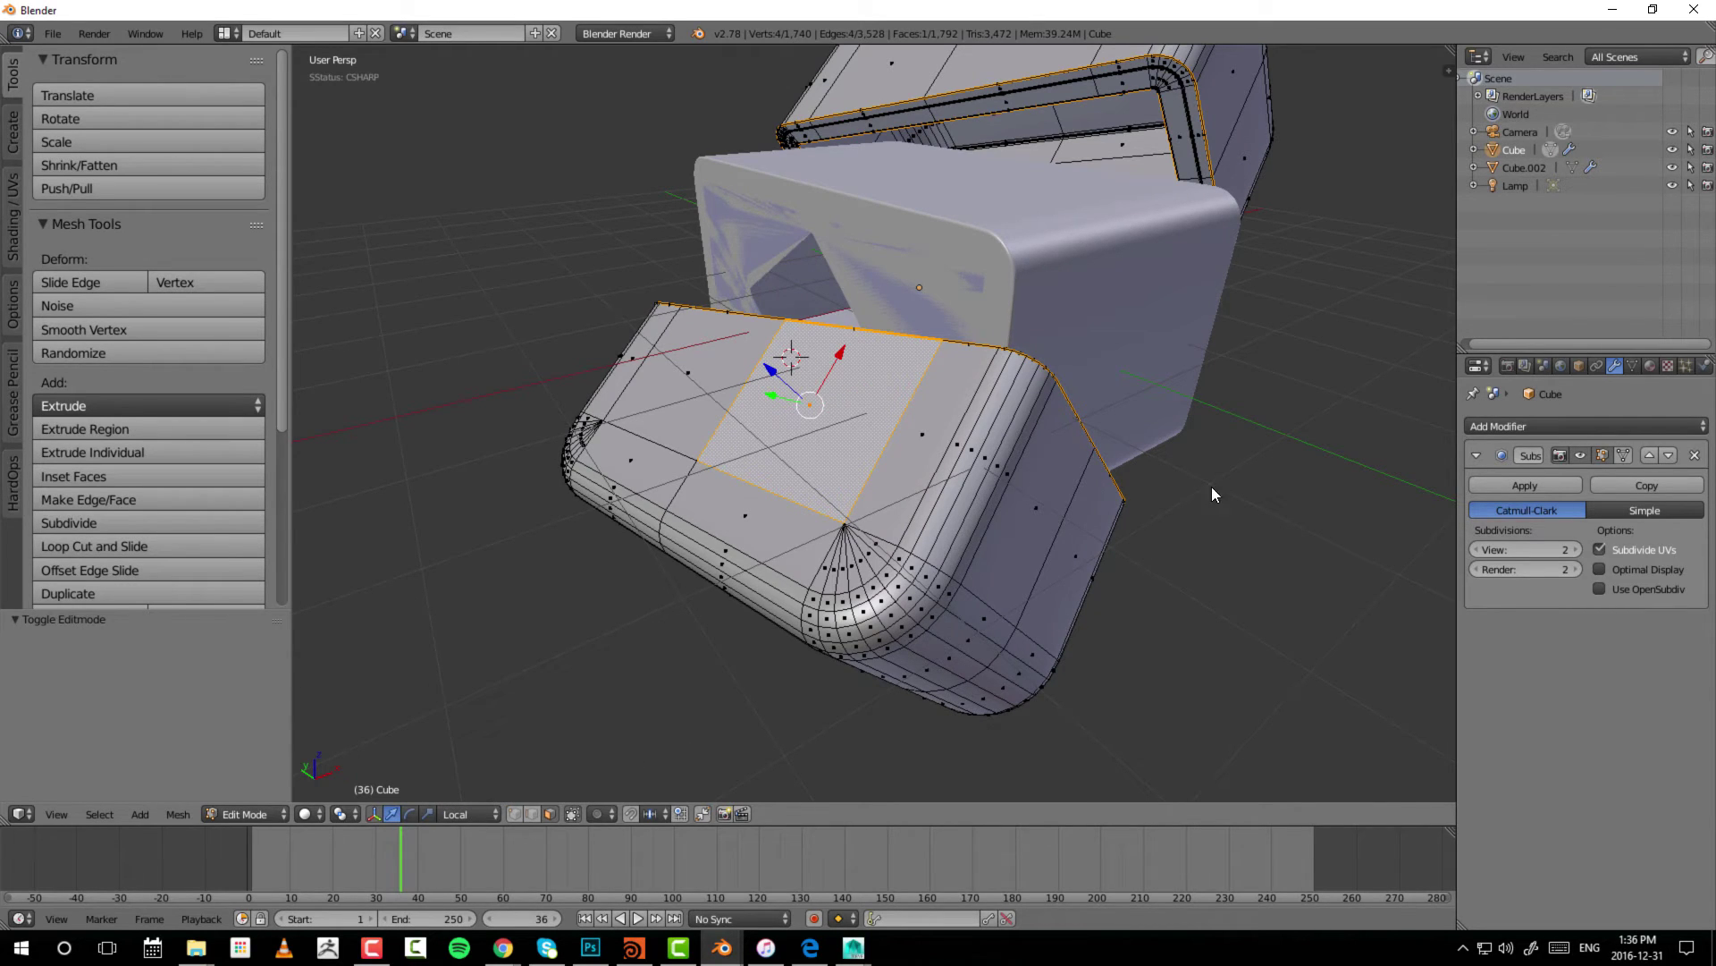
- Compare the end caps' Local manipulator axes in object mode and edit mode, viewing the tilted caps from several angles
key(Tab)
scroll(1163, 498, down, 6)
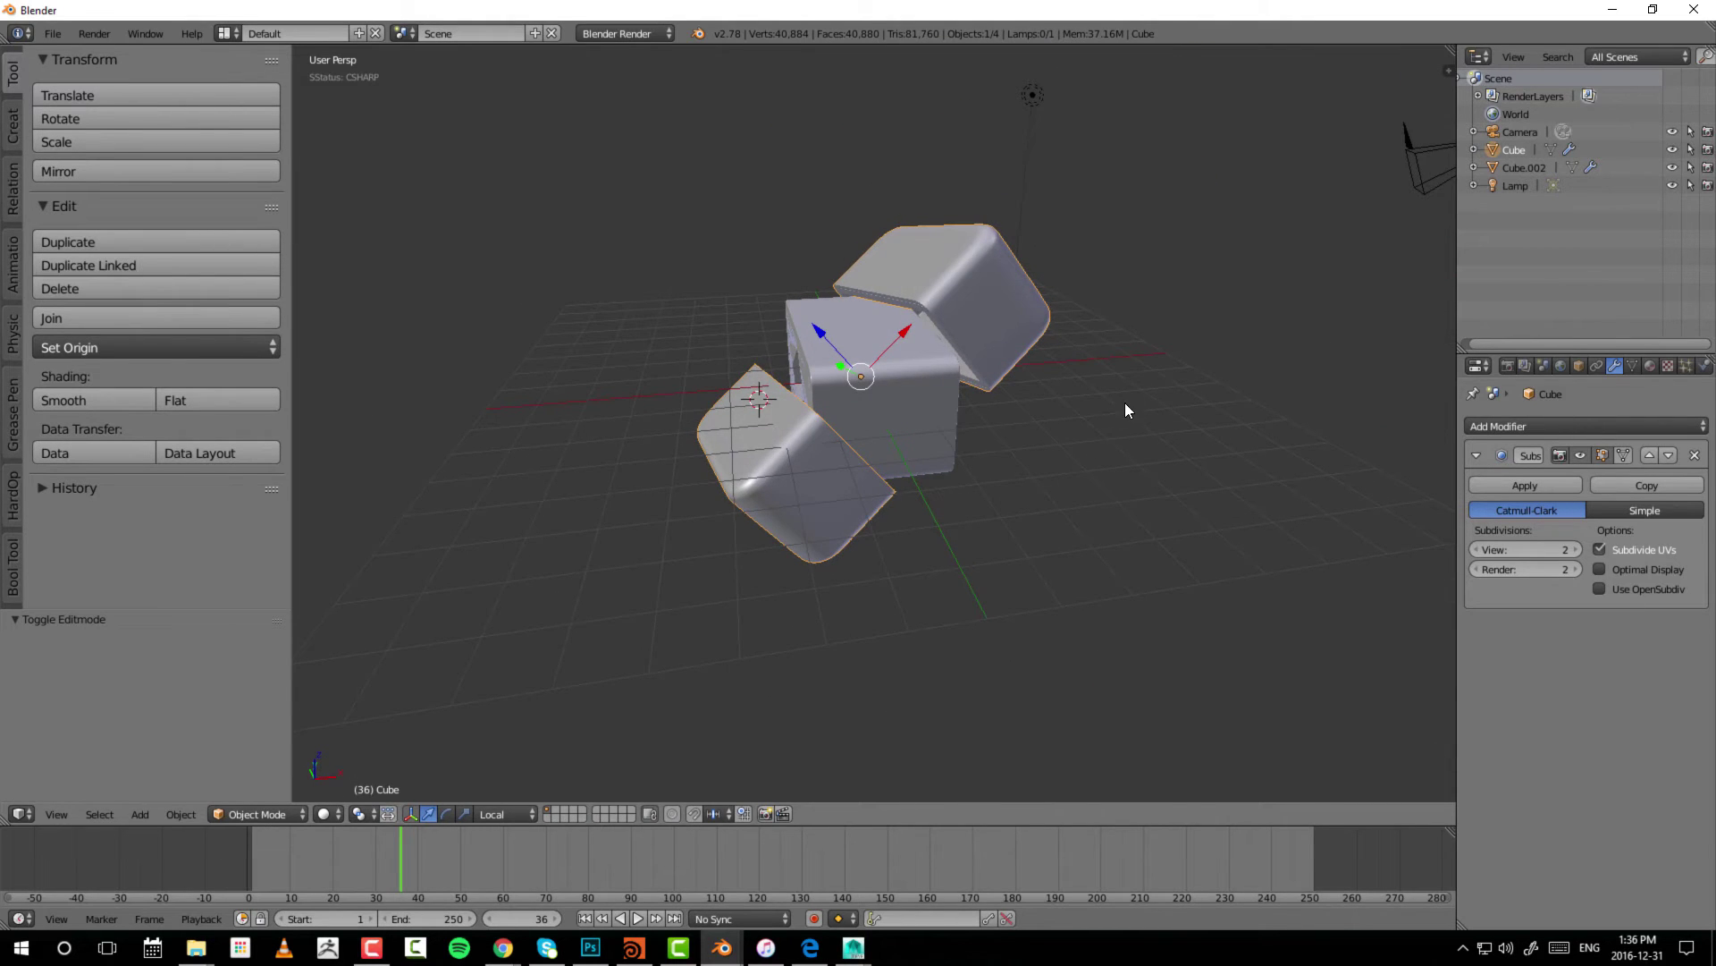
middle_drag(1125, 409, 1065, 491)
key(Tab)
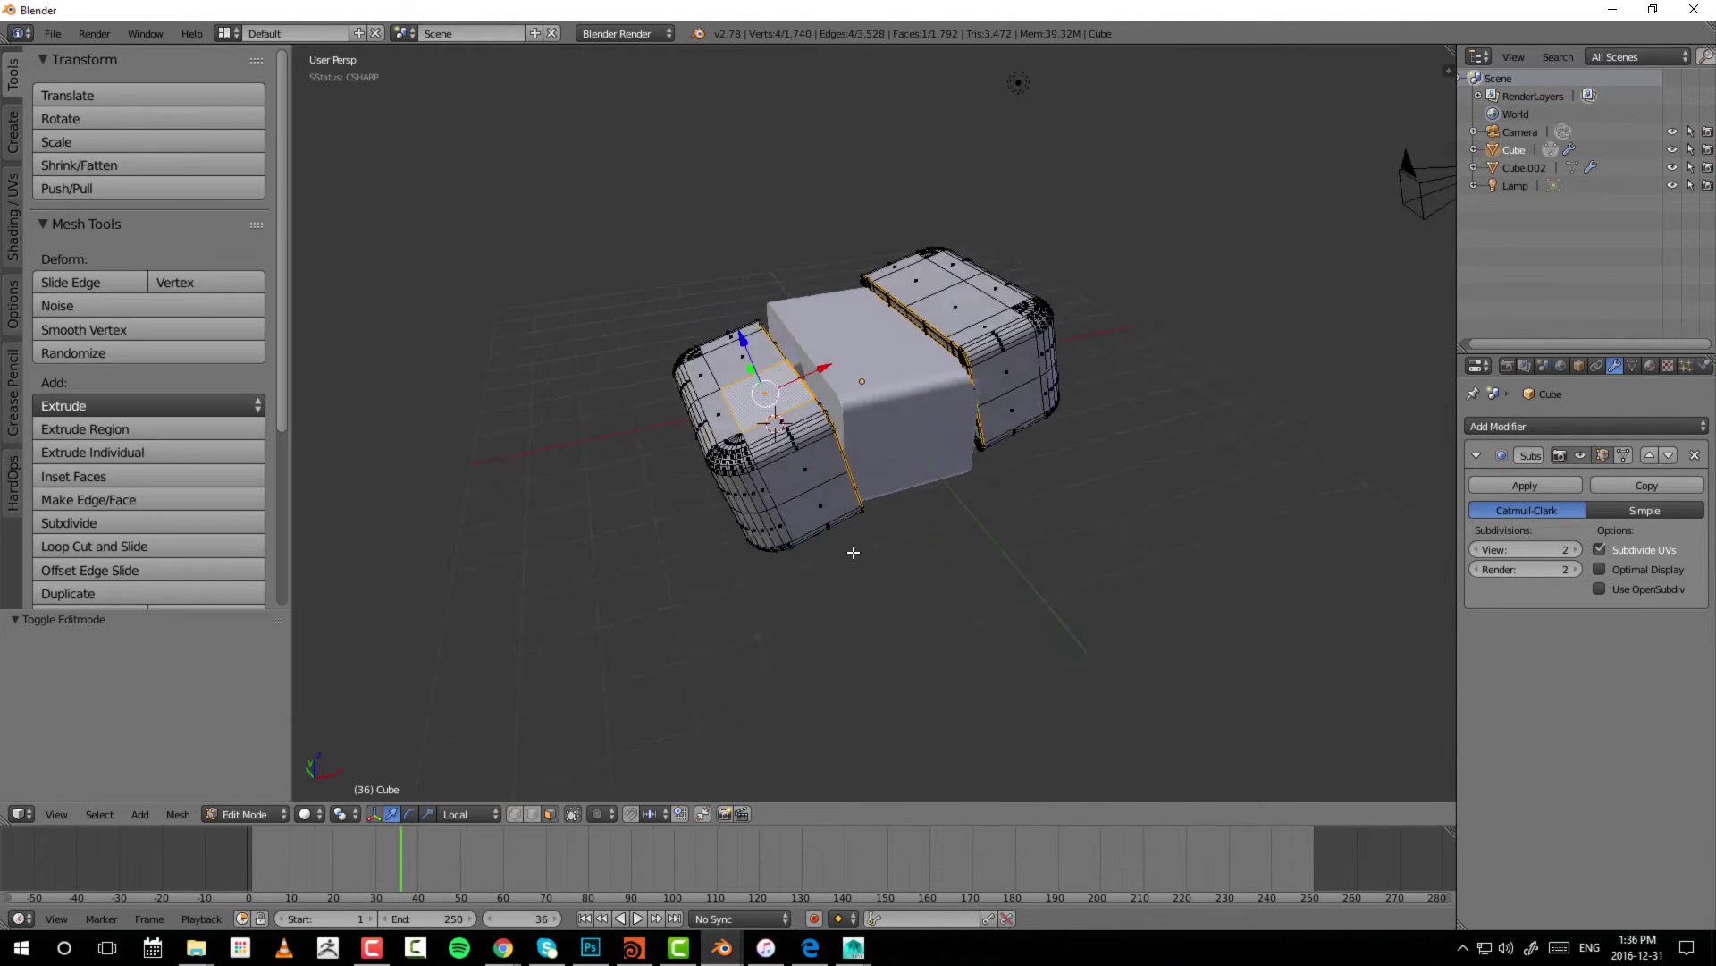
key(KP_Decimal)
middle_drag(750, 408, 998, 384)
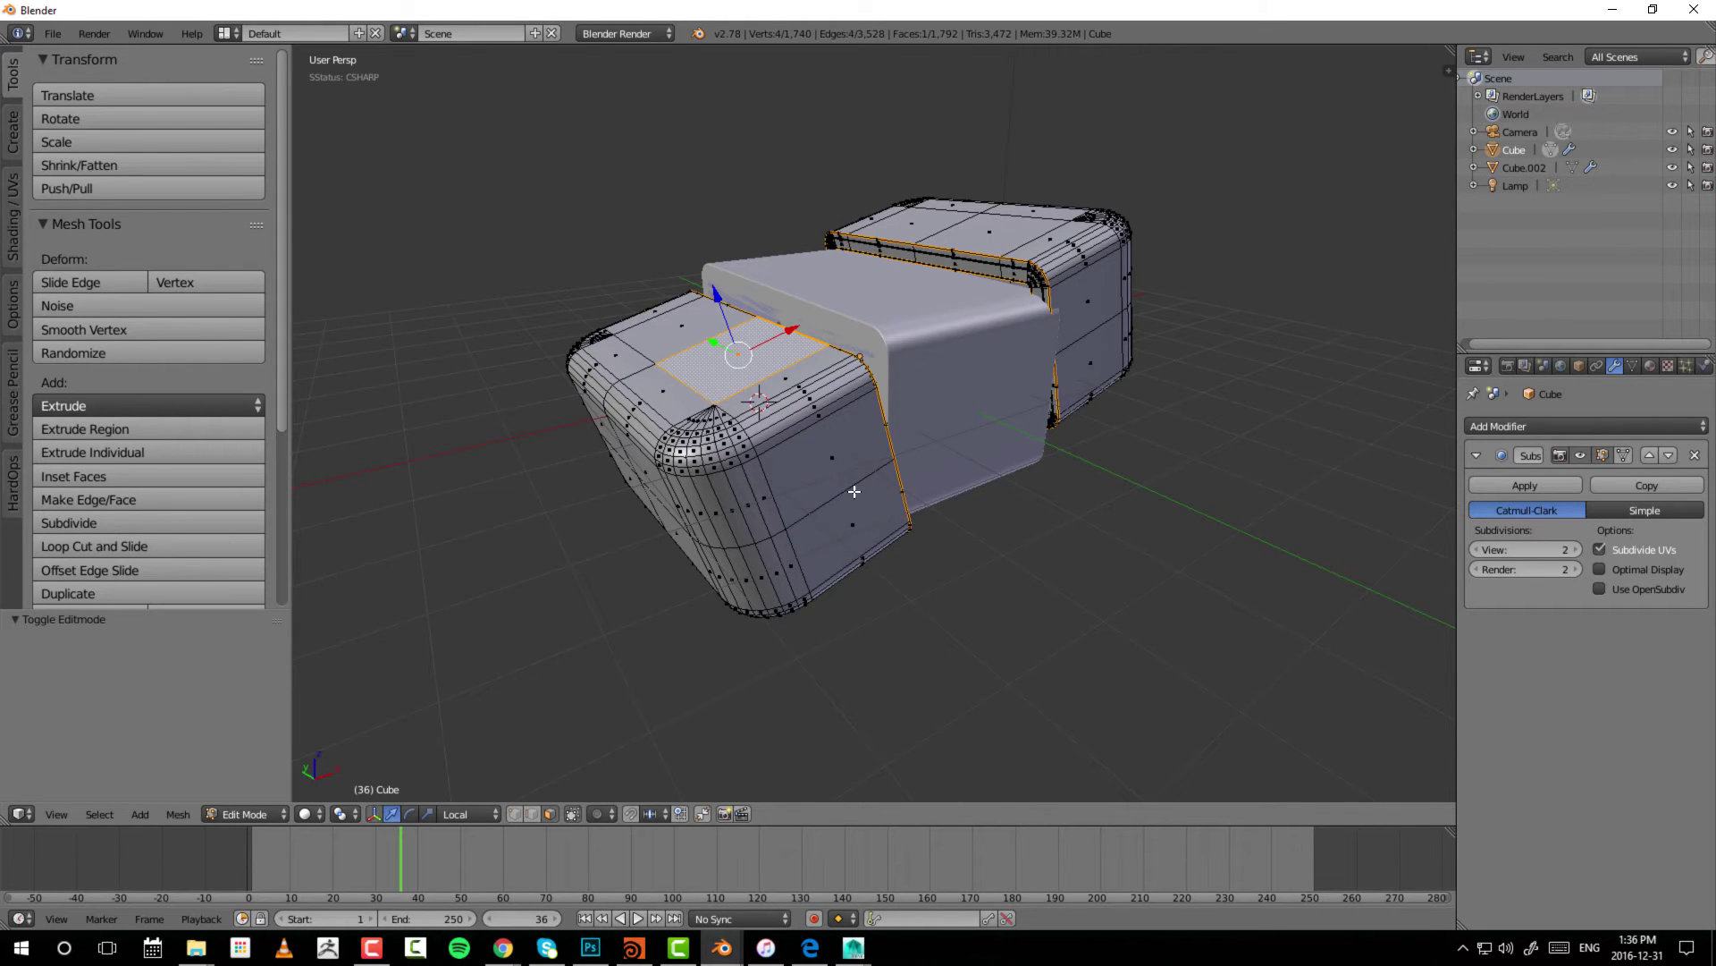
middle_drag(1111, 475, 1144, 492)
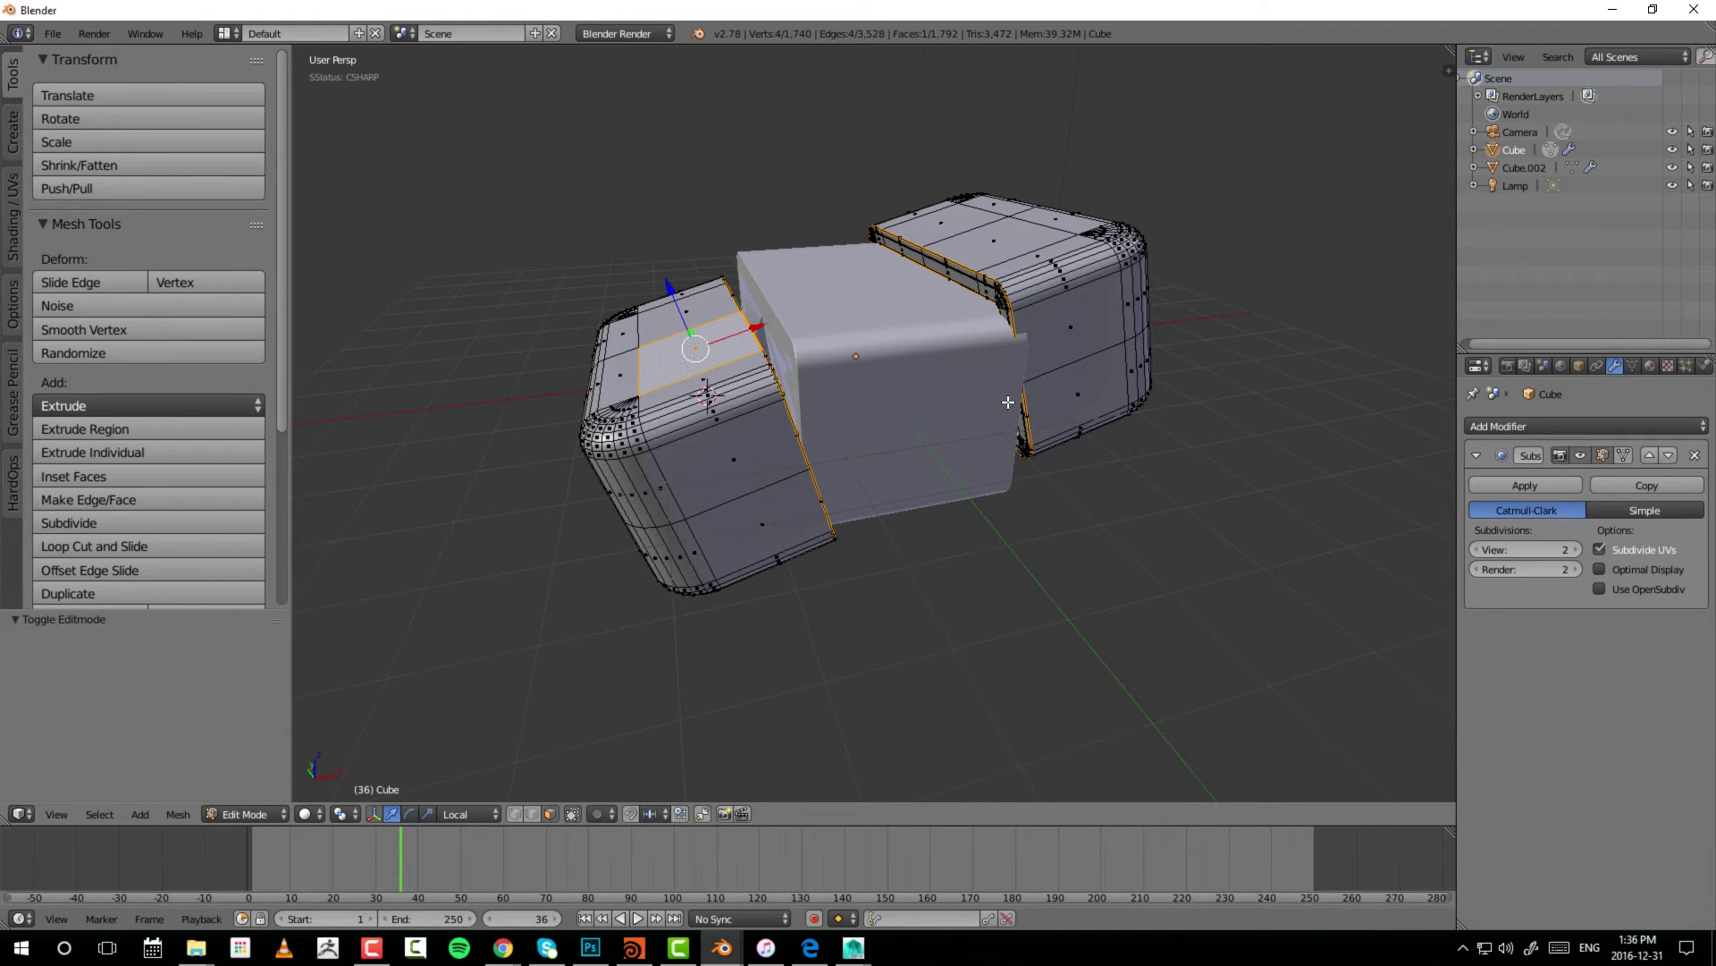
middle_drag(1009, 403, 823, 461)
key(Tab)
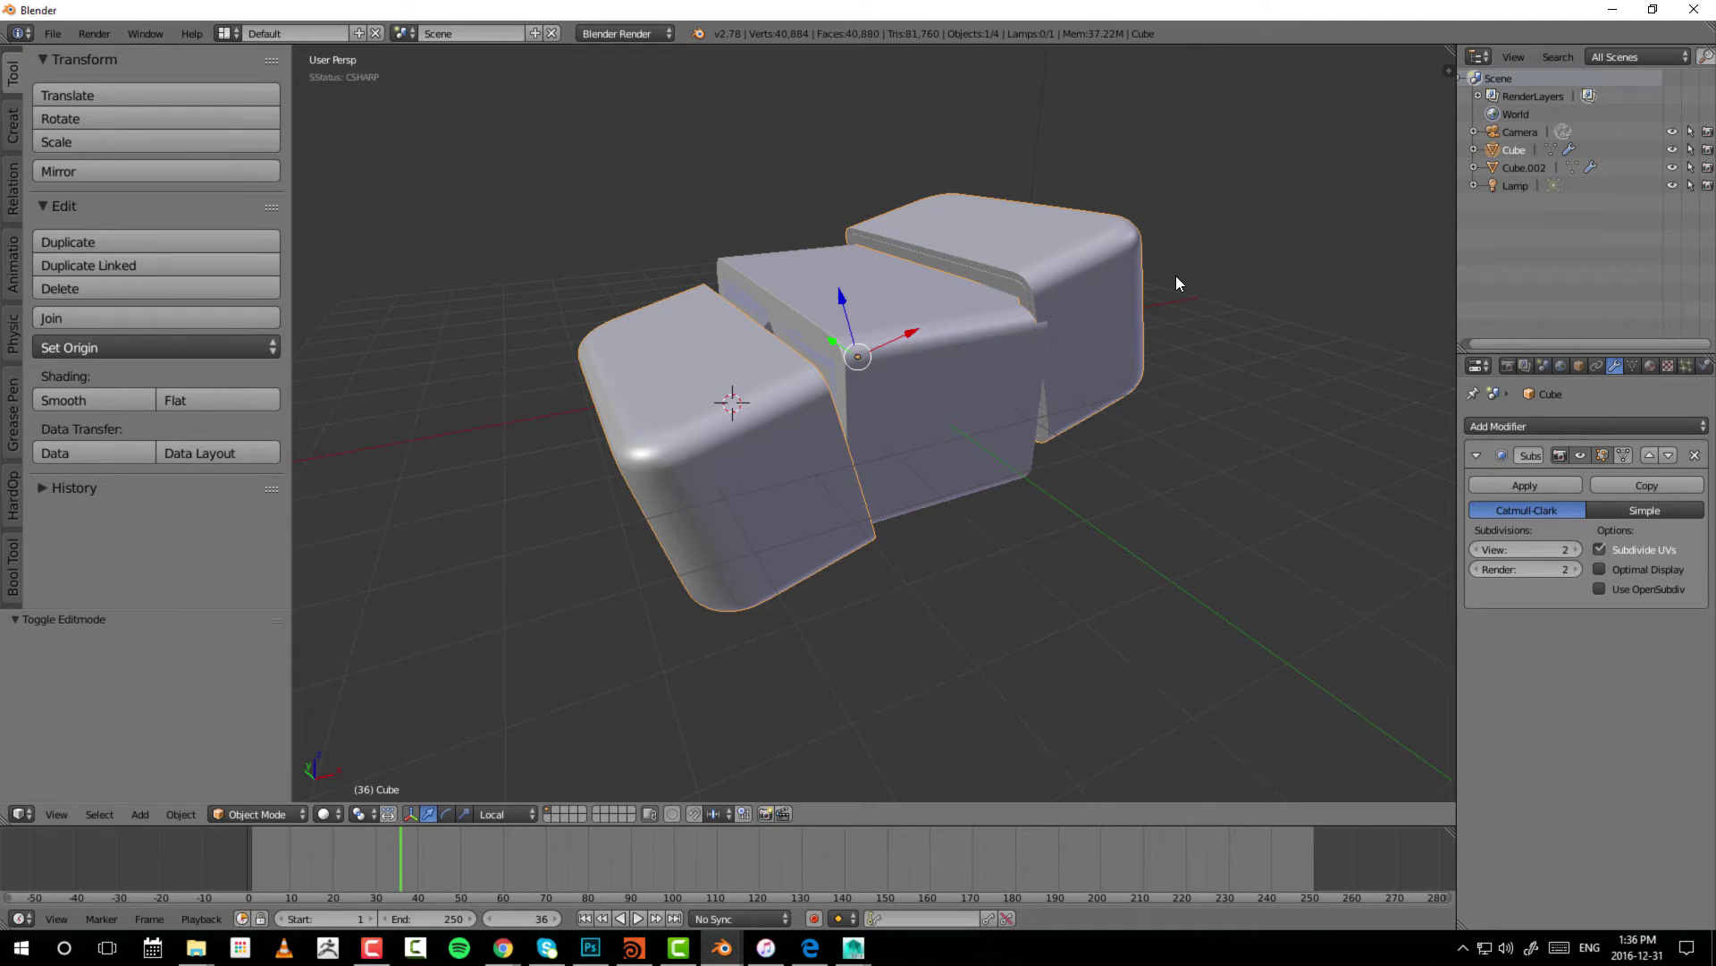
- Show the end caps' transform values, set their Z location to 0, and reset the X, Y and Z rotation to 0°
key(n)
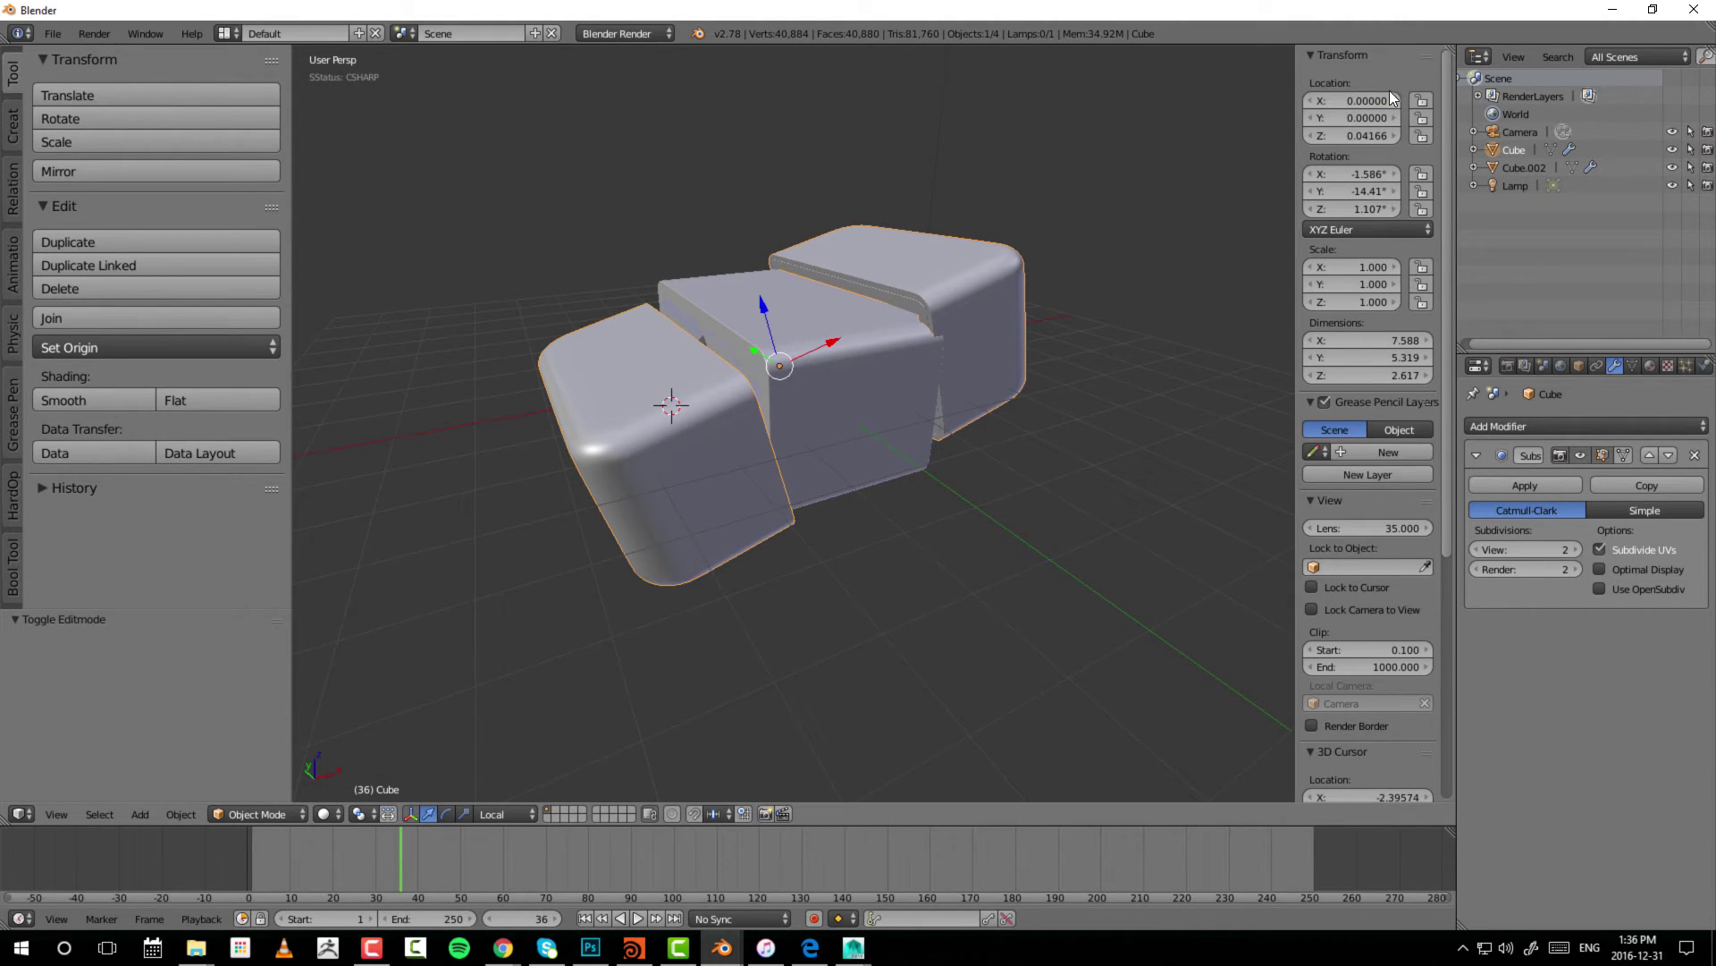
click(1352, 139)
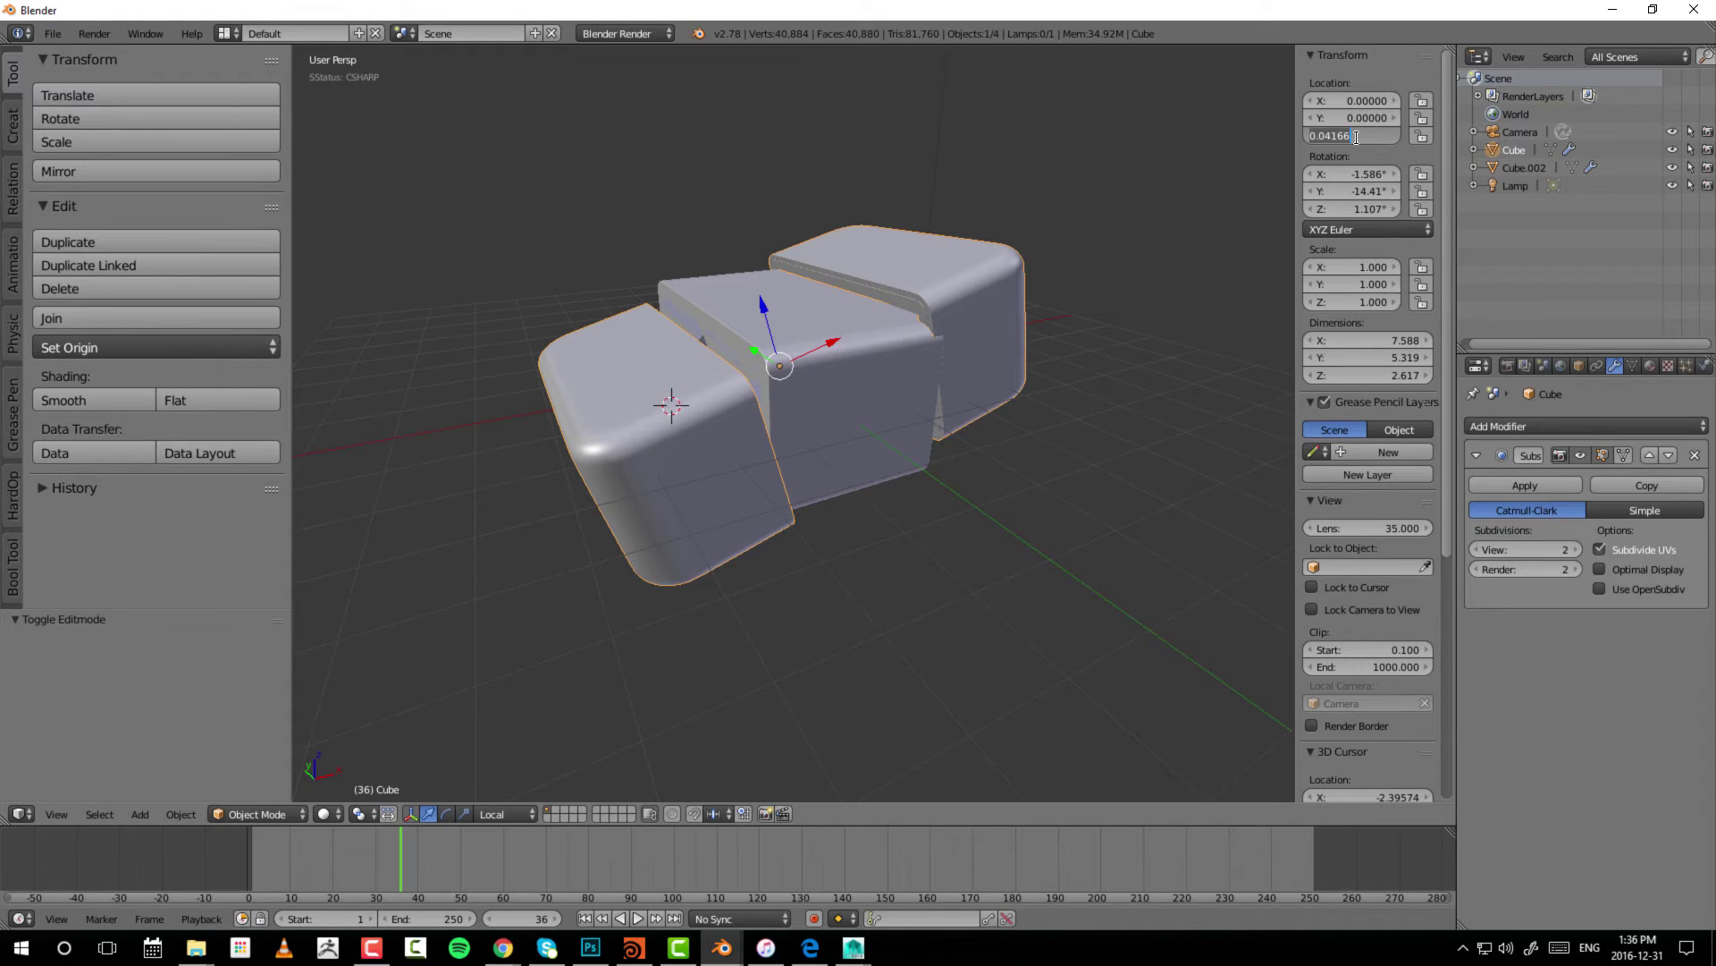
text(0)
key(Return)
key(BackSpace)
key(BackSpace)
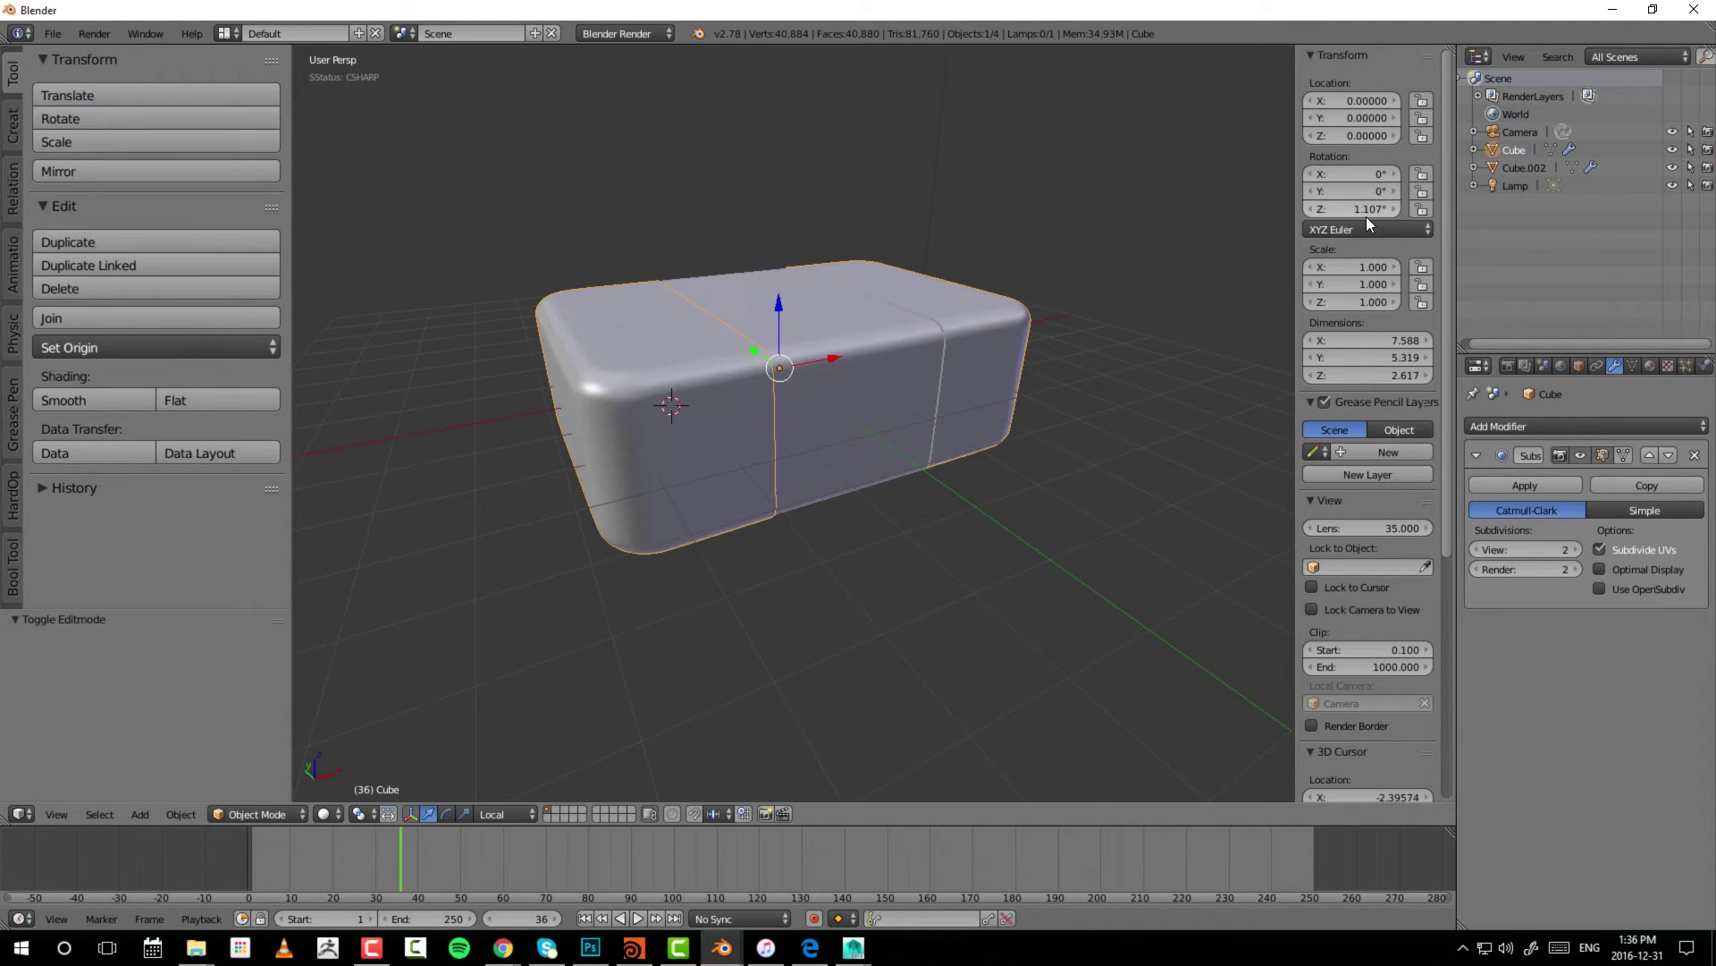
key(BackSpace)
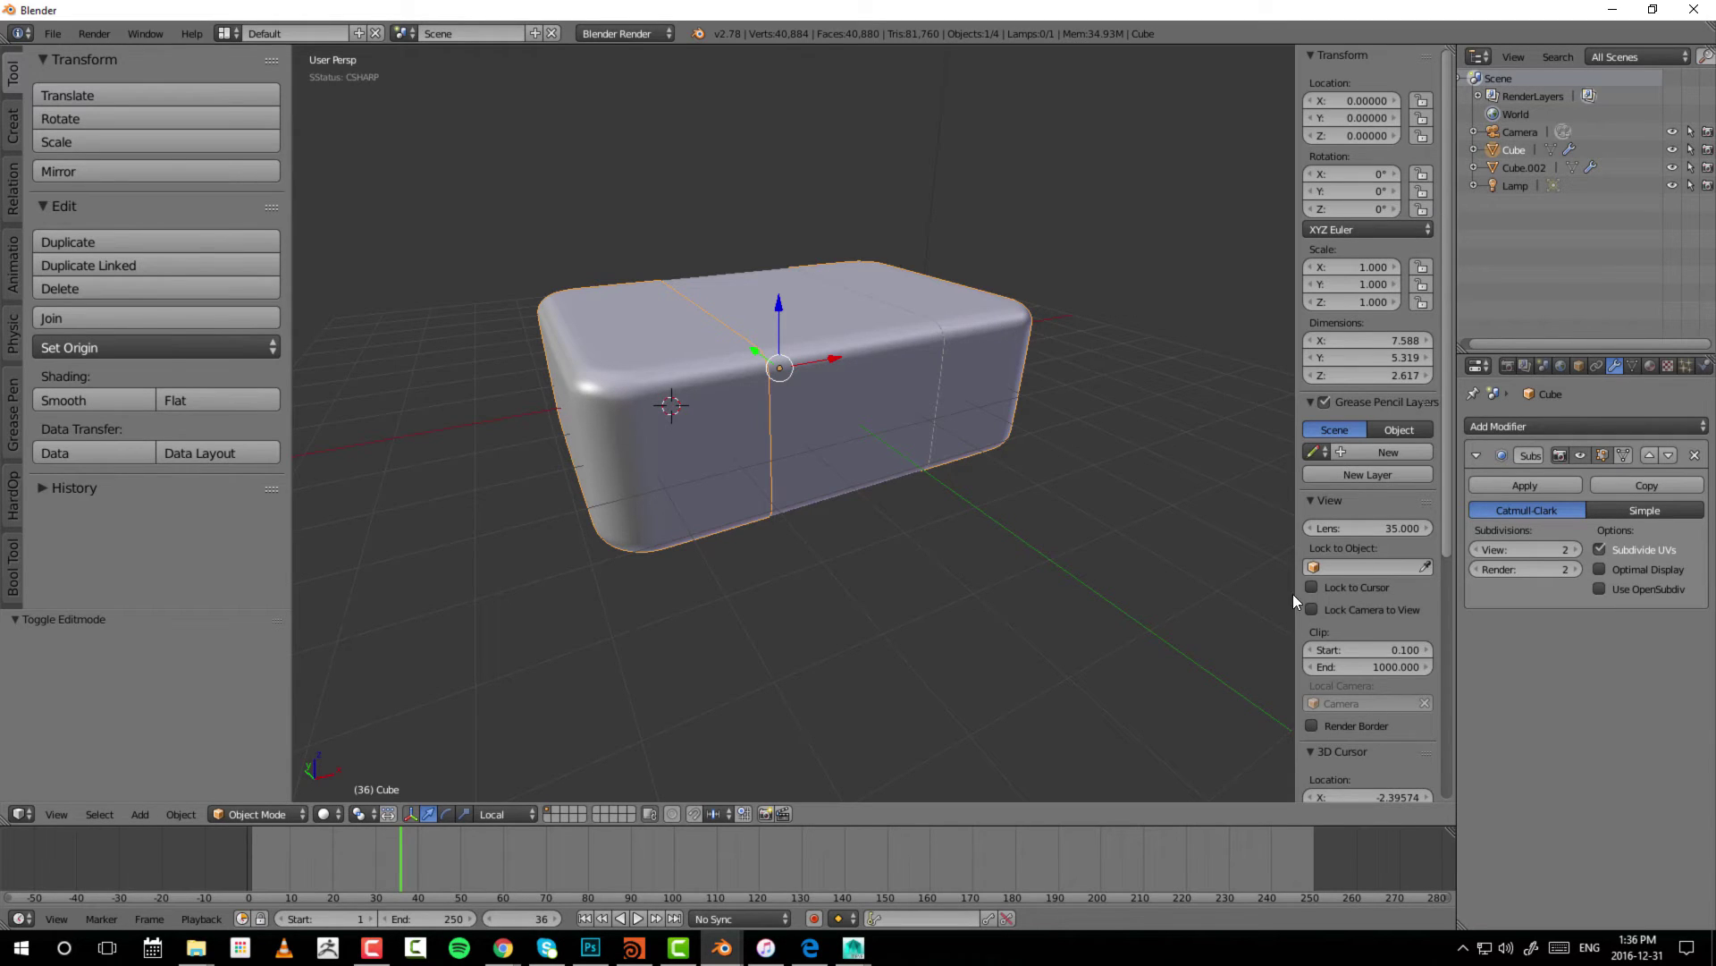
- Set the 3D cursor's X, Y and Z location to 0 so it sits at the world origin
scroll(1368, 549, down, 10)
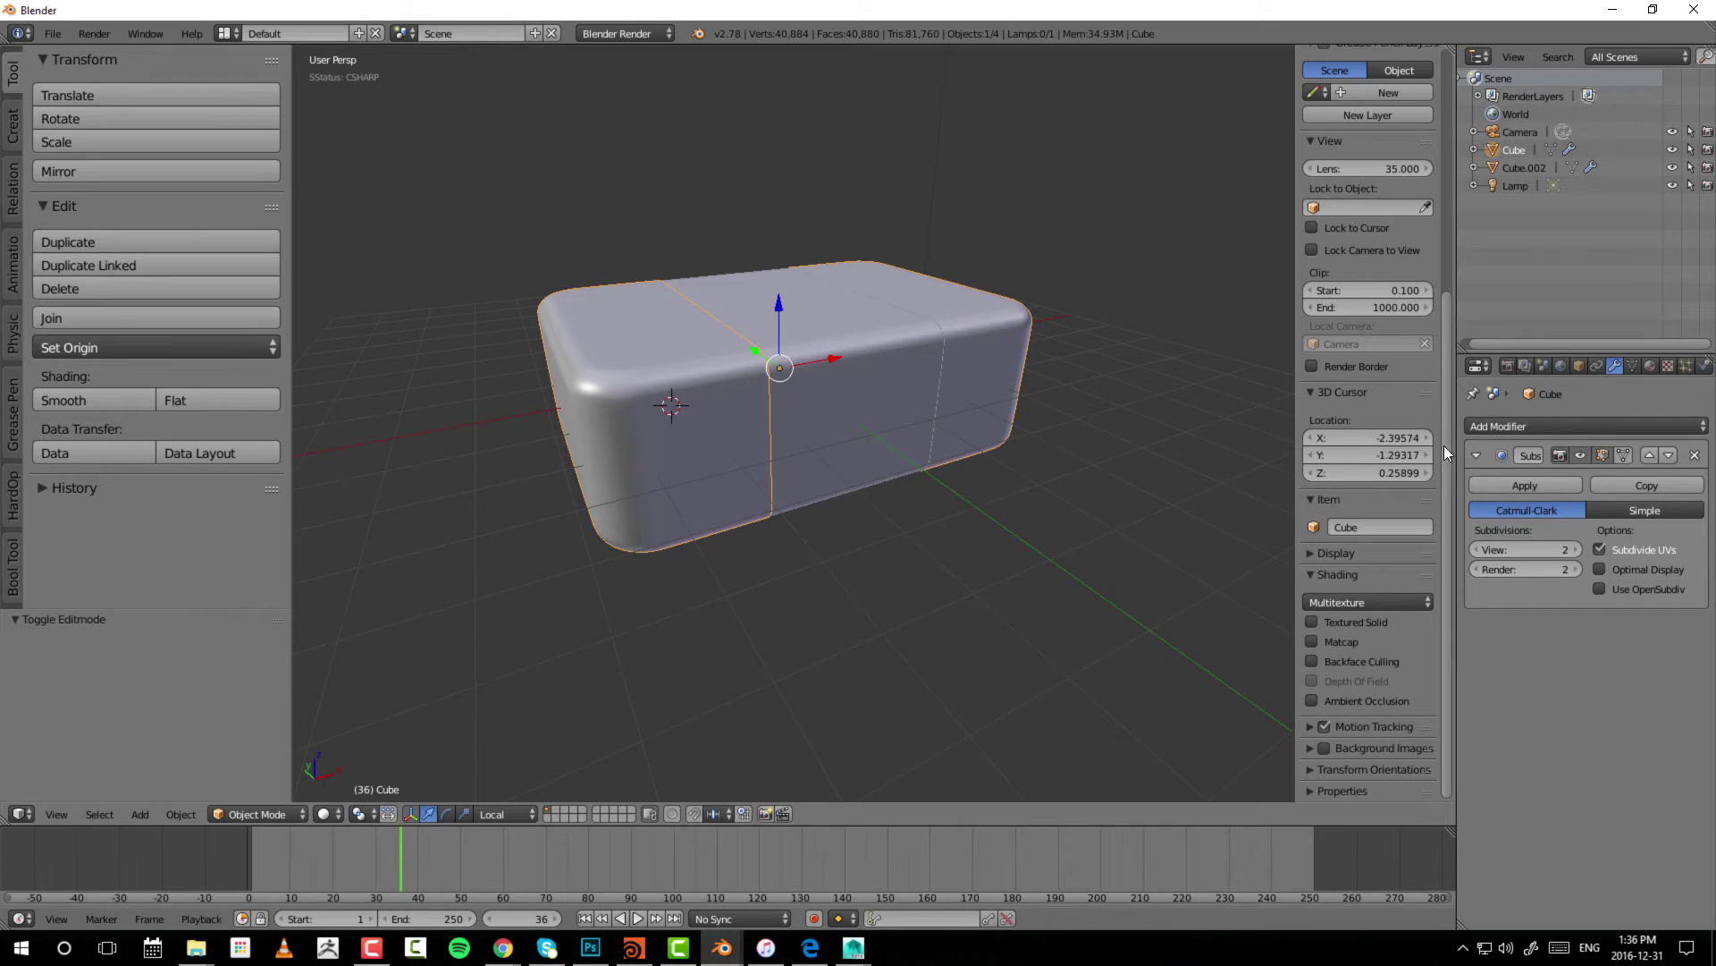
click(1394, 435)
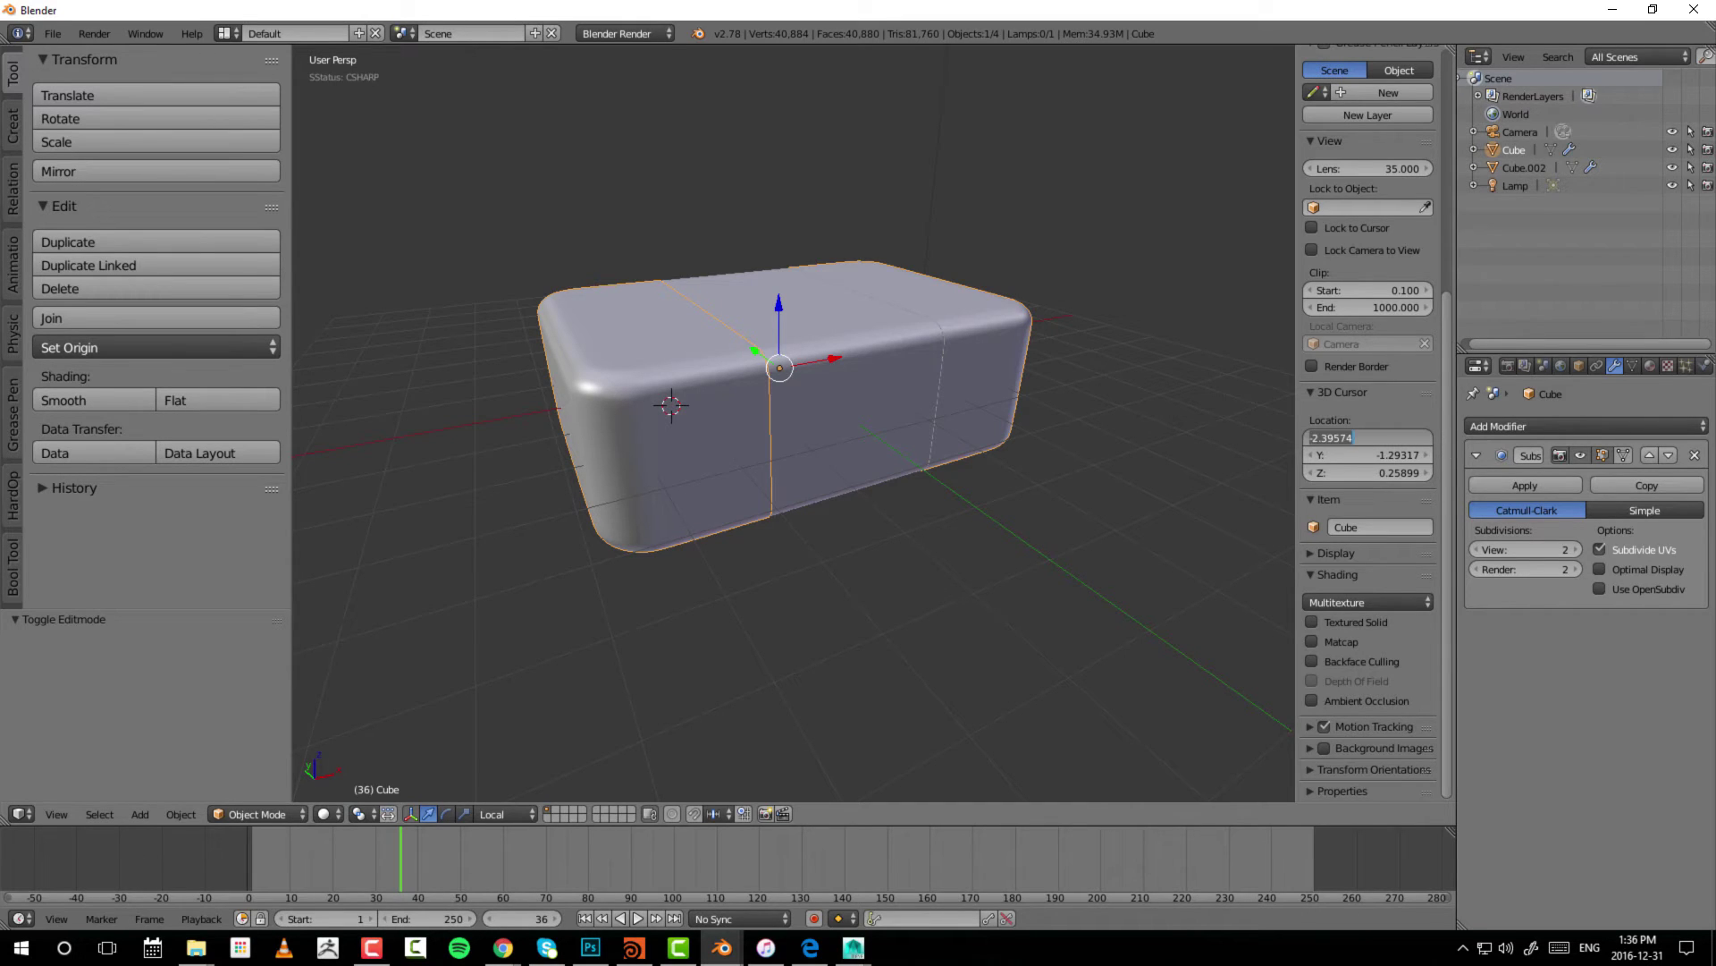
text(0)
key(Return)
click(1407, 454)
text(00000)
key(Return)
click(1401, 474)
text(0000)
key(Return)
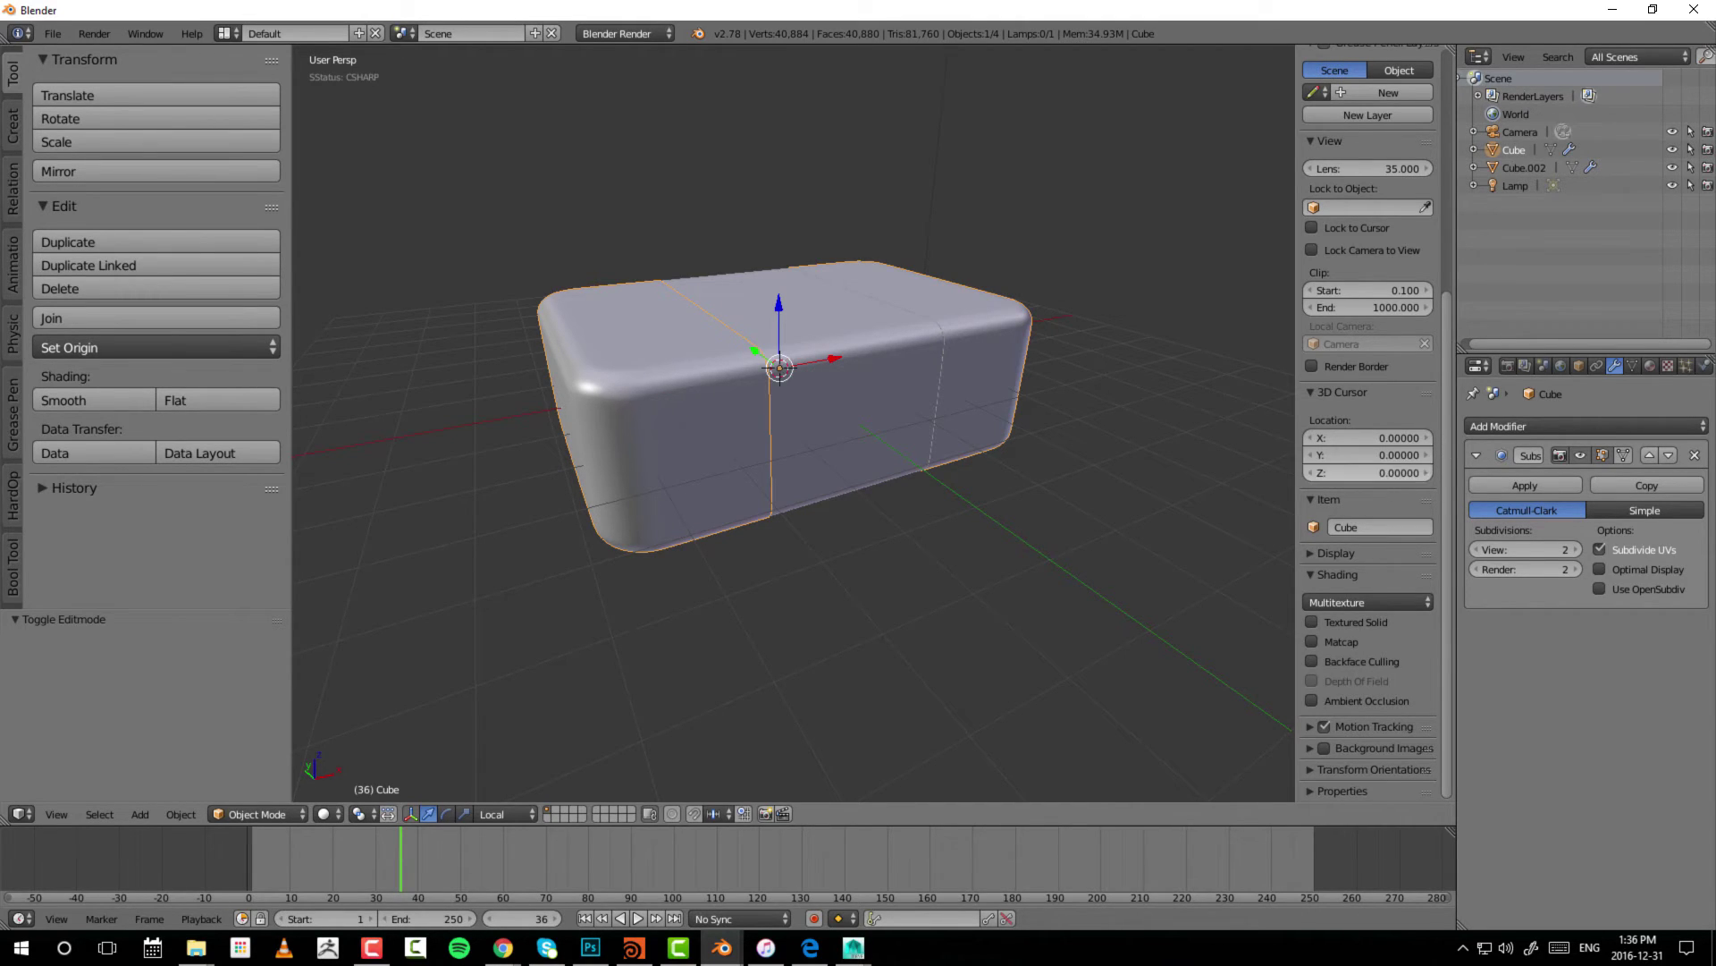
- Expand the viewport display settings and try toggling Relationship Lines and Ambient Occlusion
click(1341, 553)
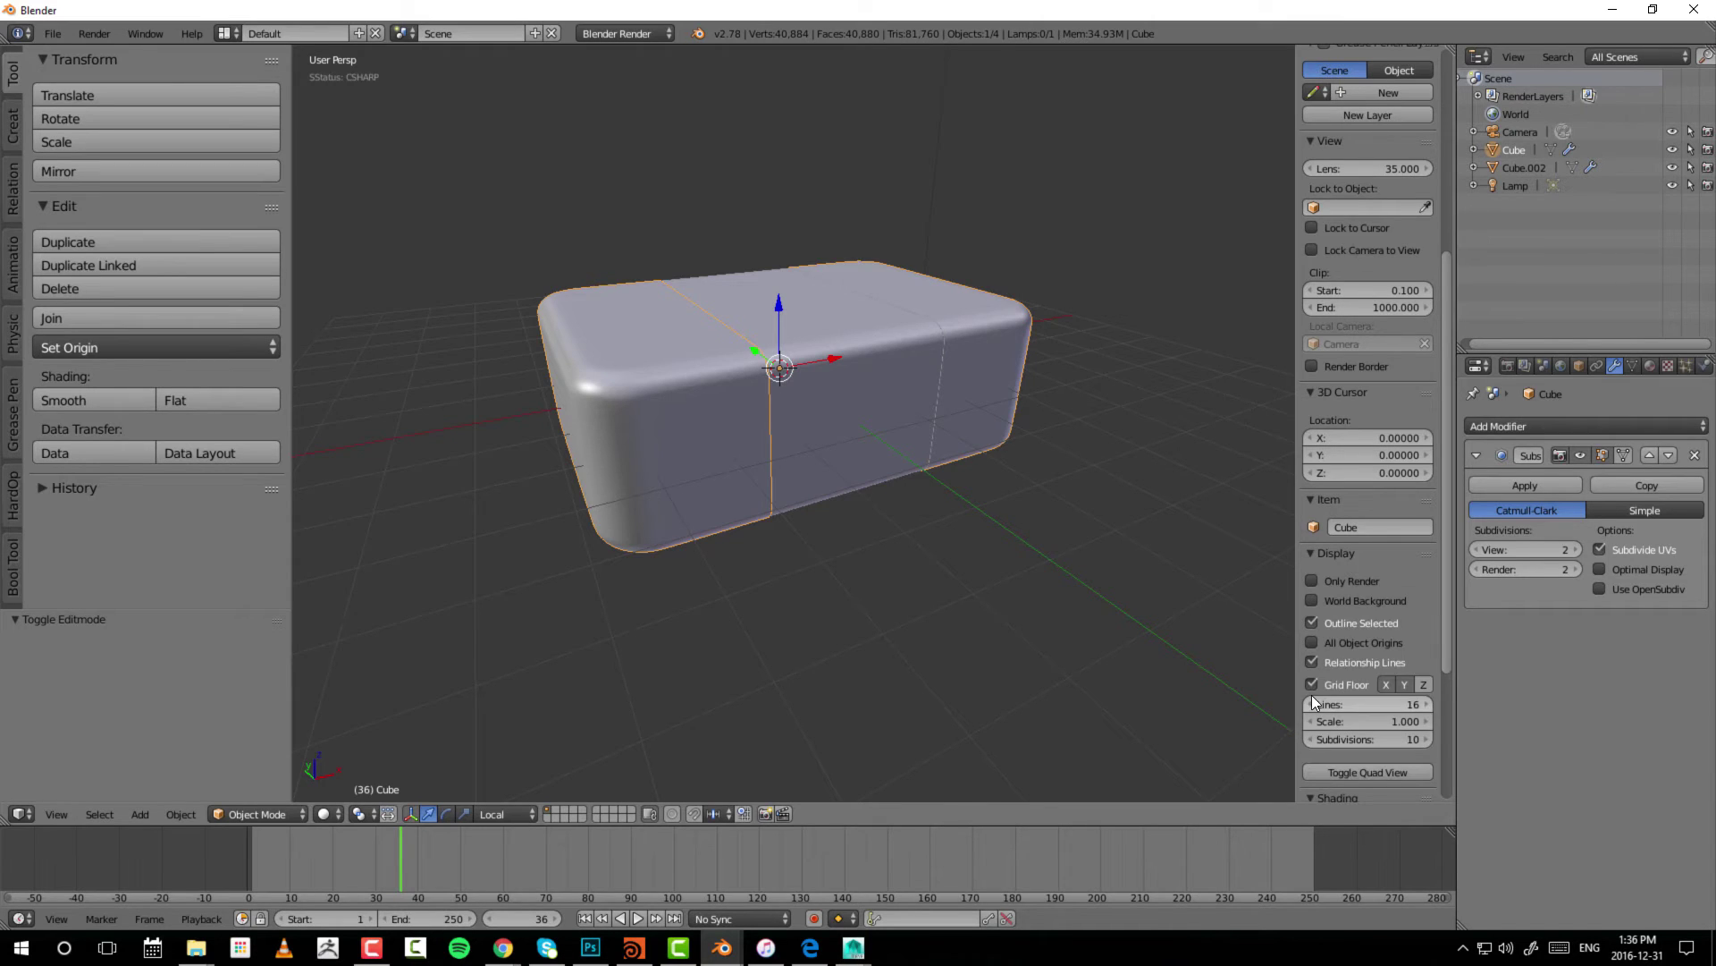
click(1311, 661)
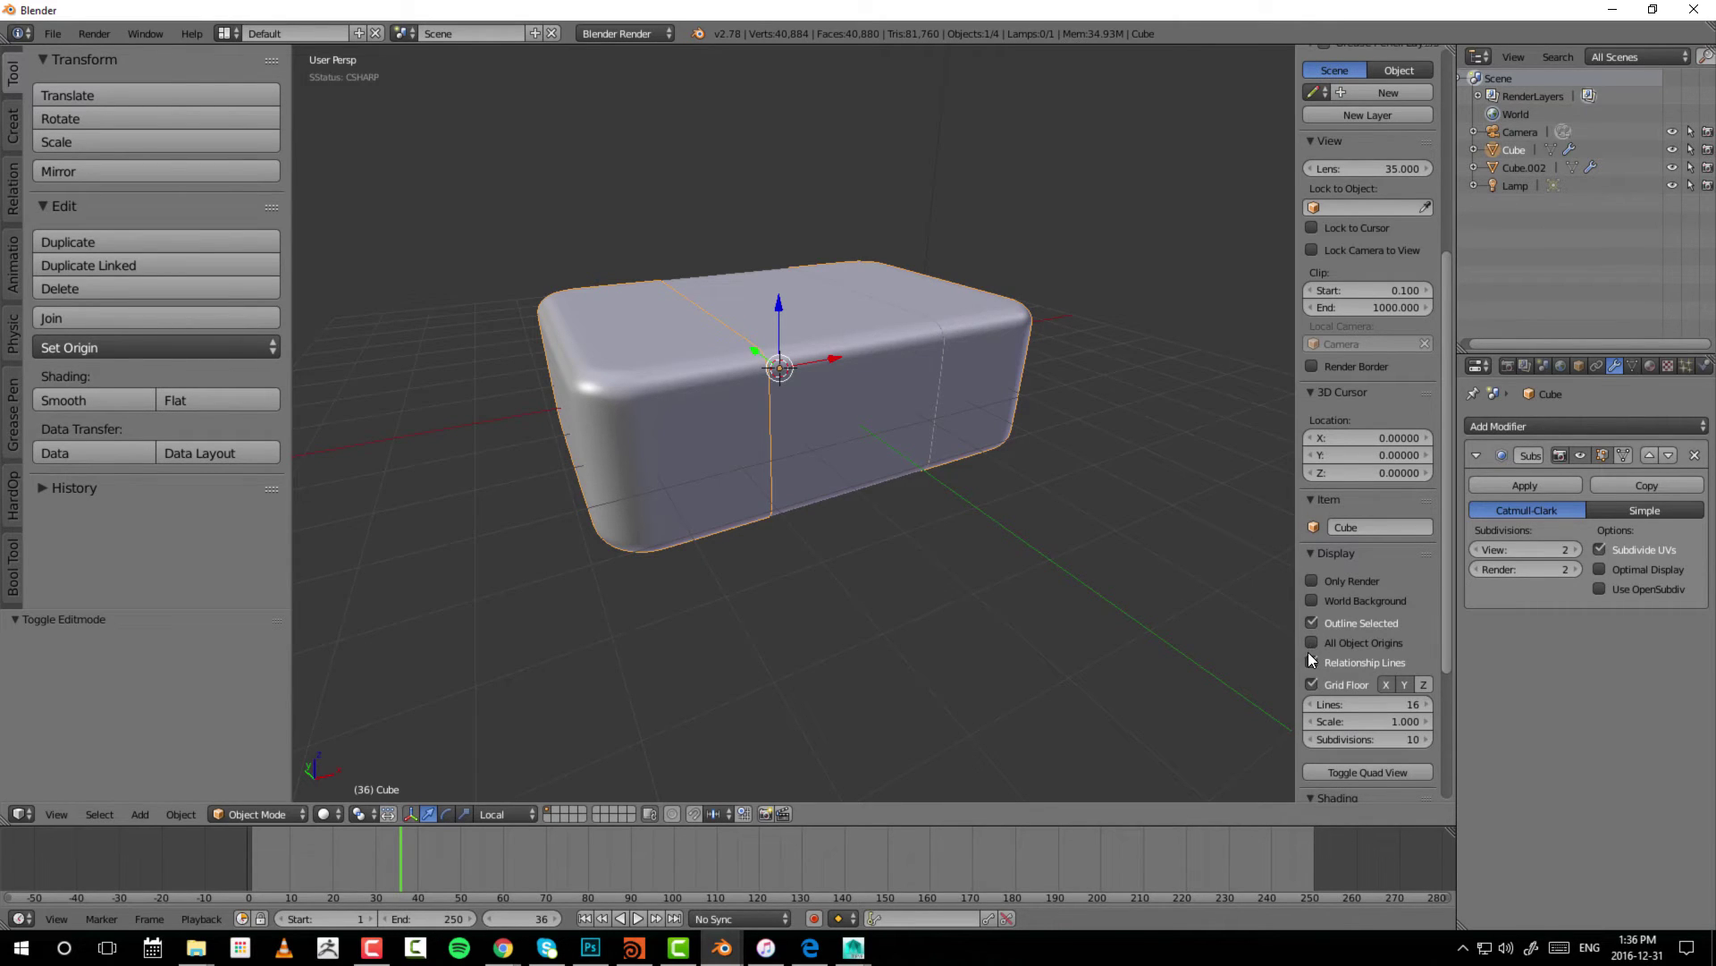
click(1311, 661)
scroll(1316, 660, down, 5)
click(1313, 698)
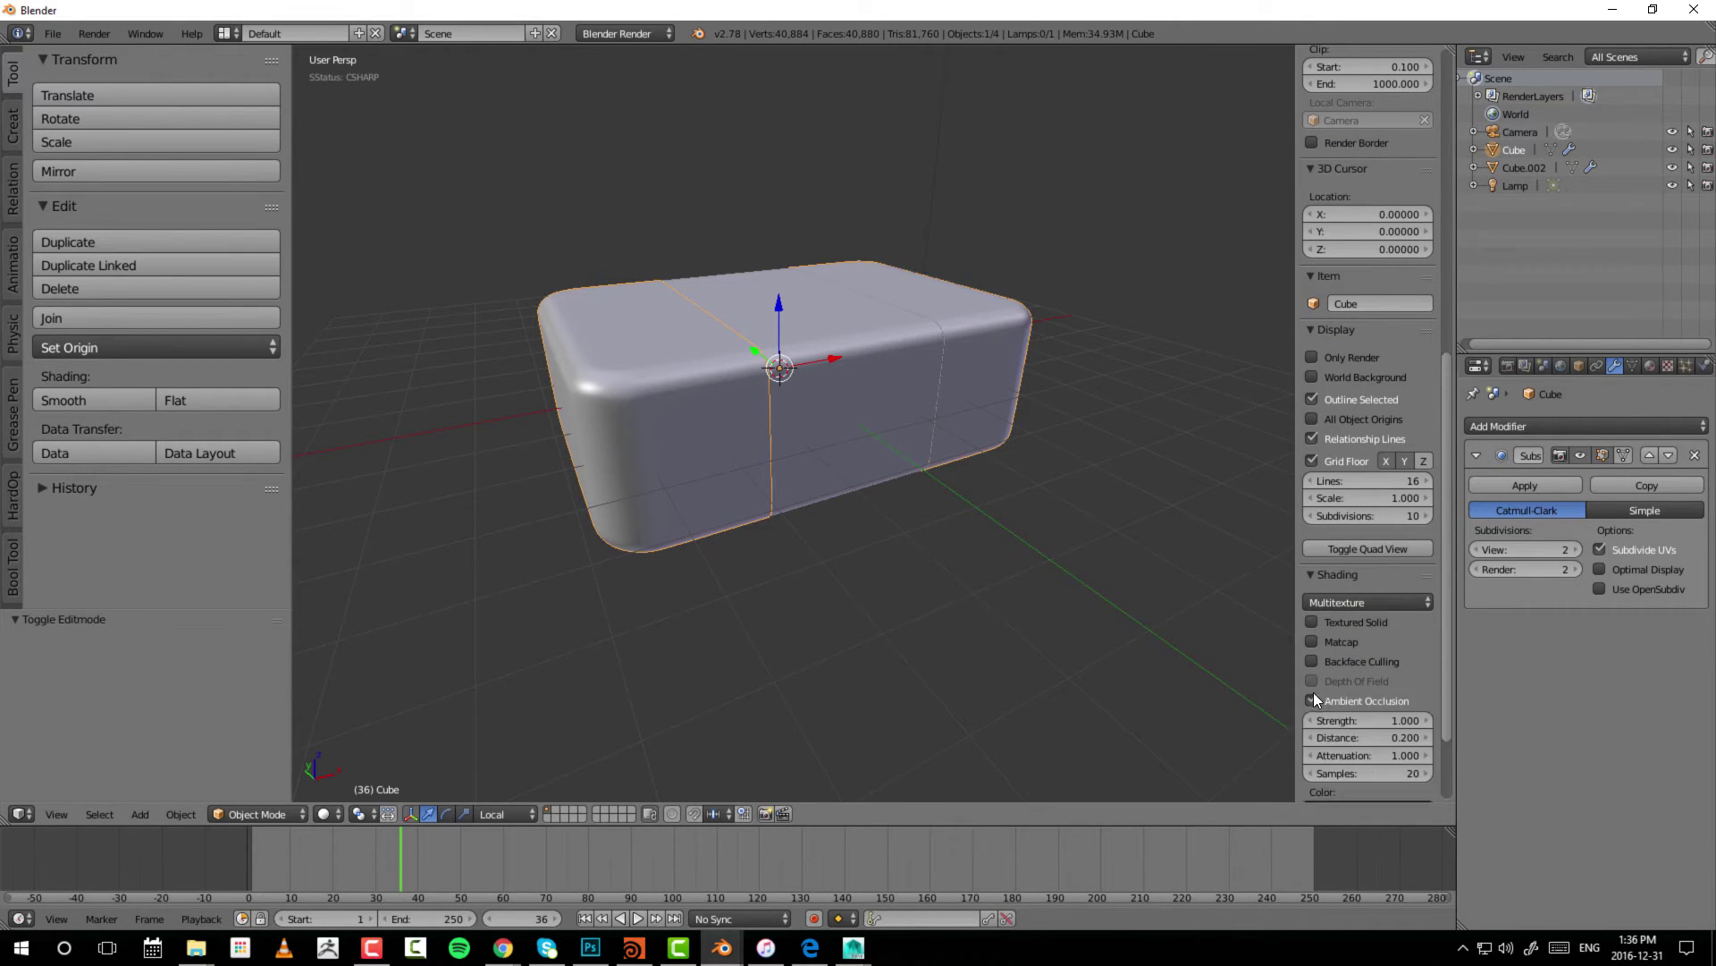
scroll(1335, 692, down, 2)
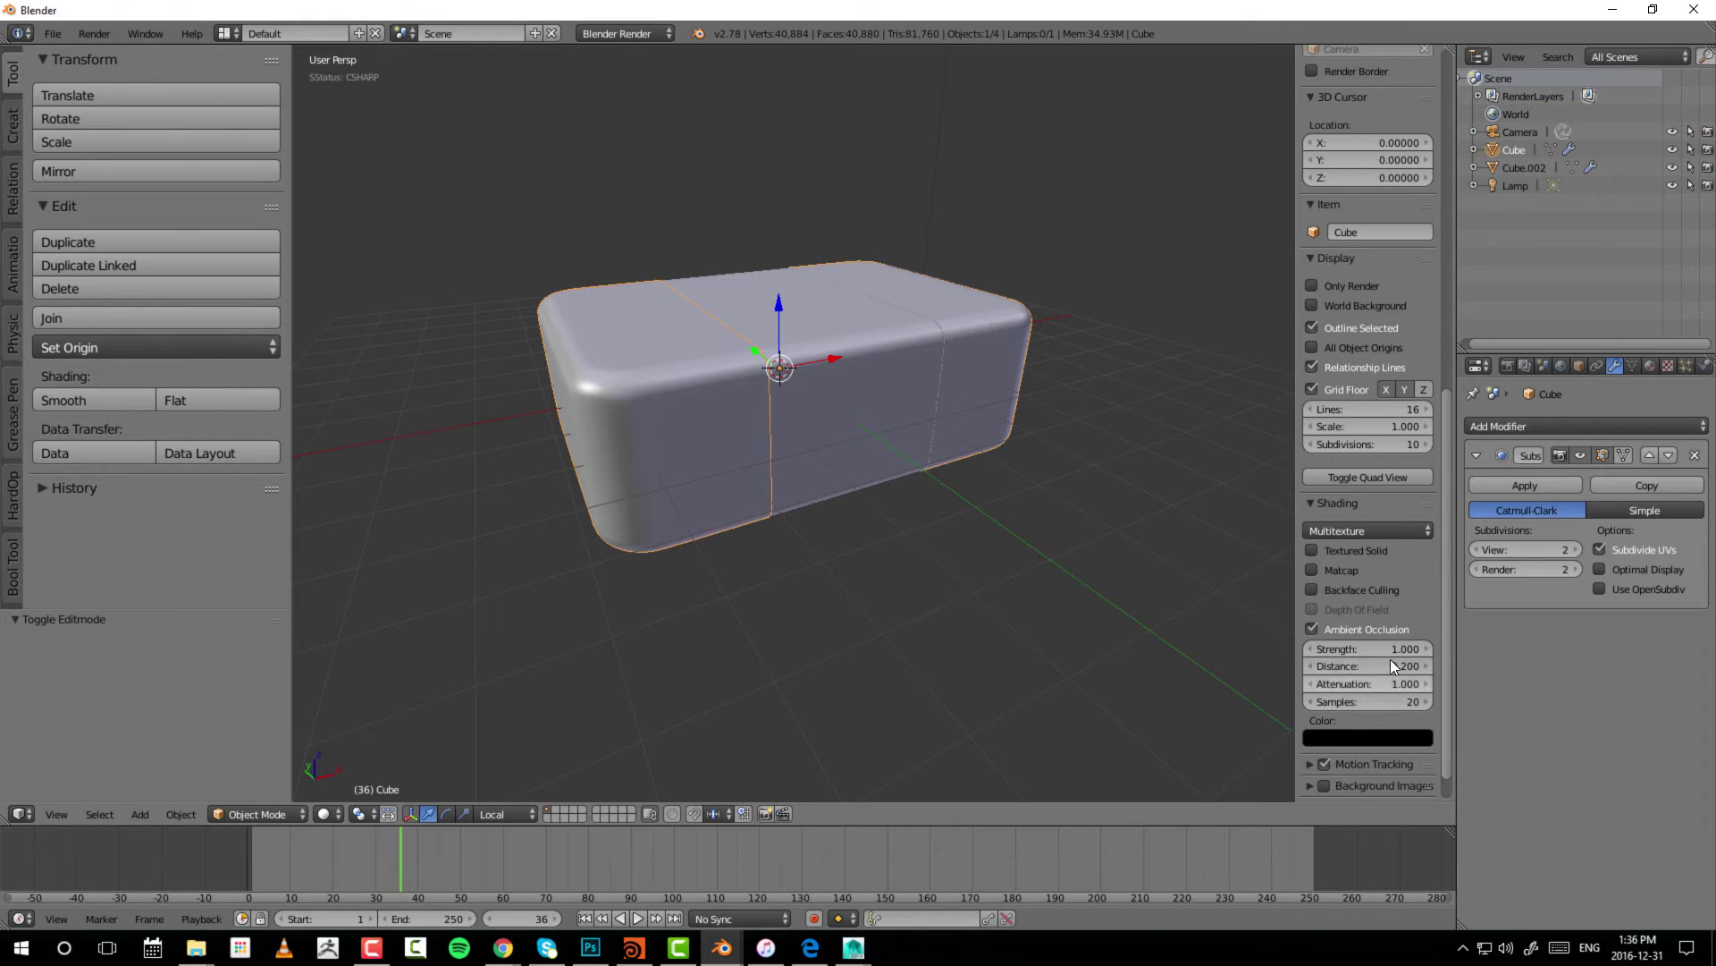
click(1311, 630)
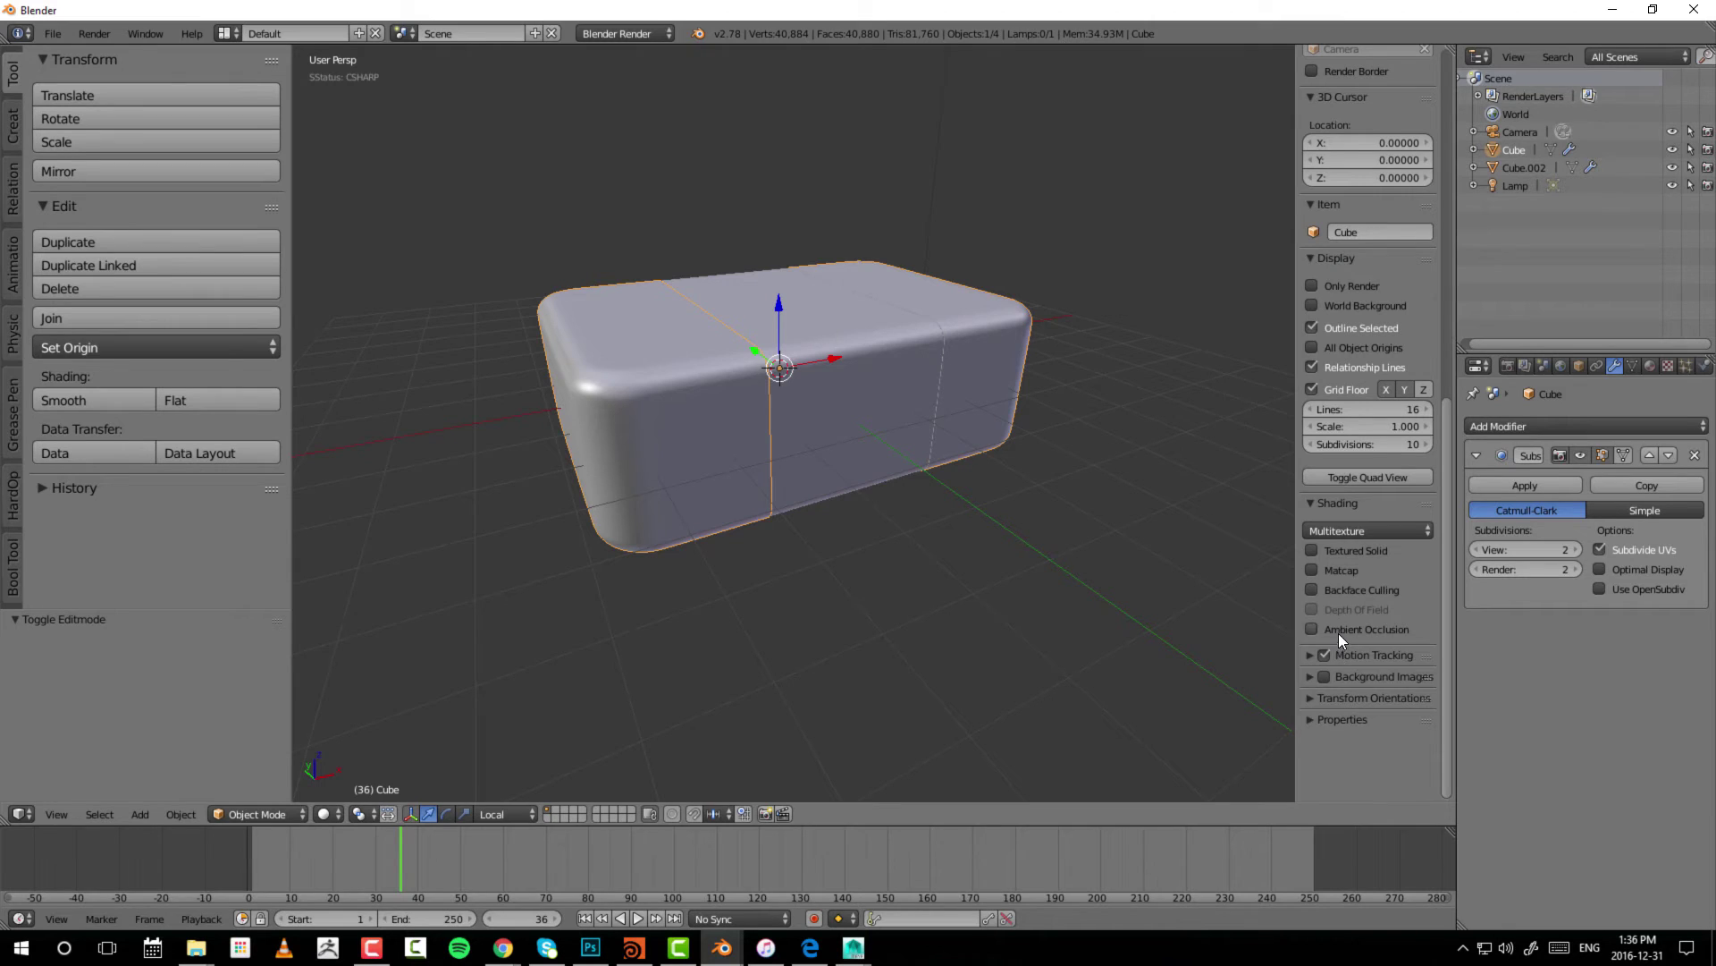
click(1337, 631)
click(1327, 629)
- Preview Matcap shading with the matte red, brighter red and rim-lit black materials, and switch Matcap off again
click(1321, 568)
click(1344, 630)
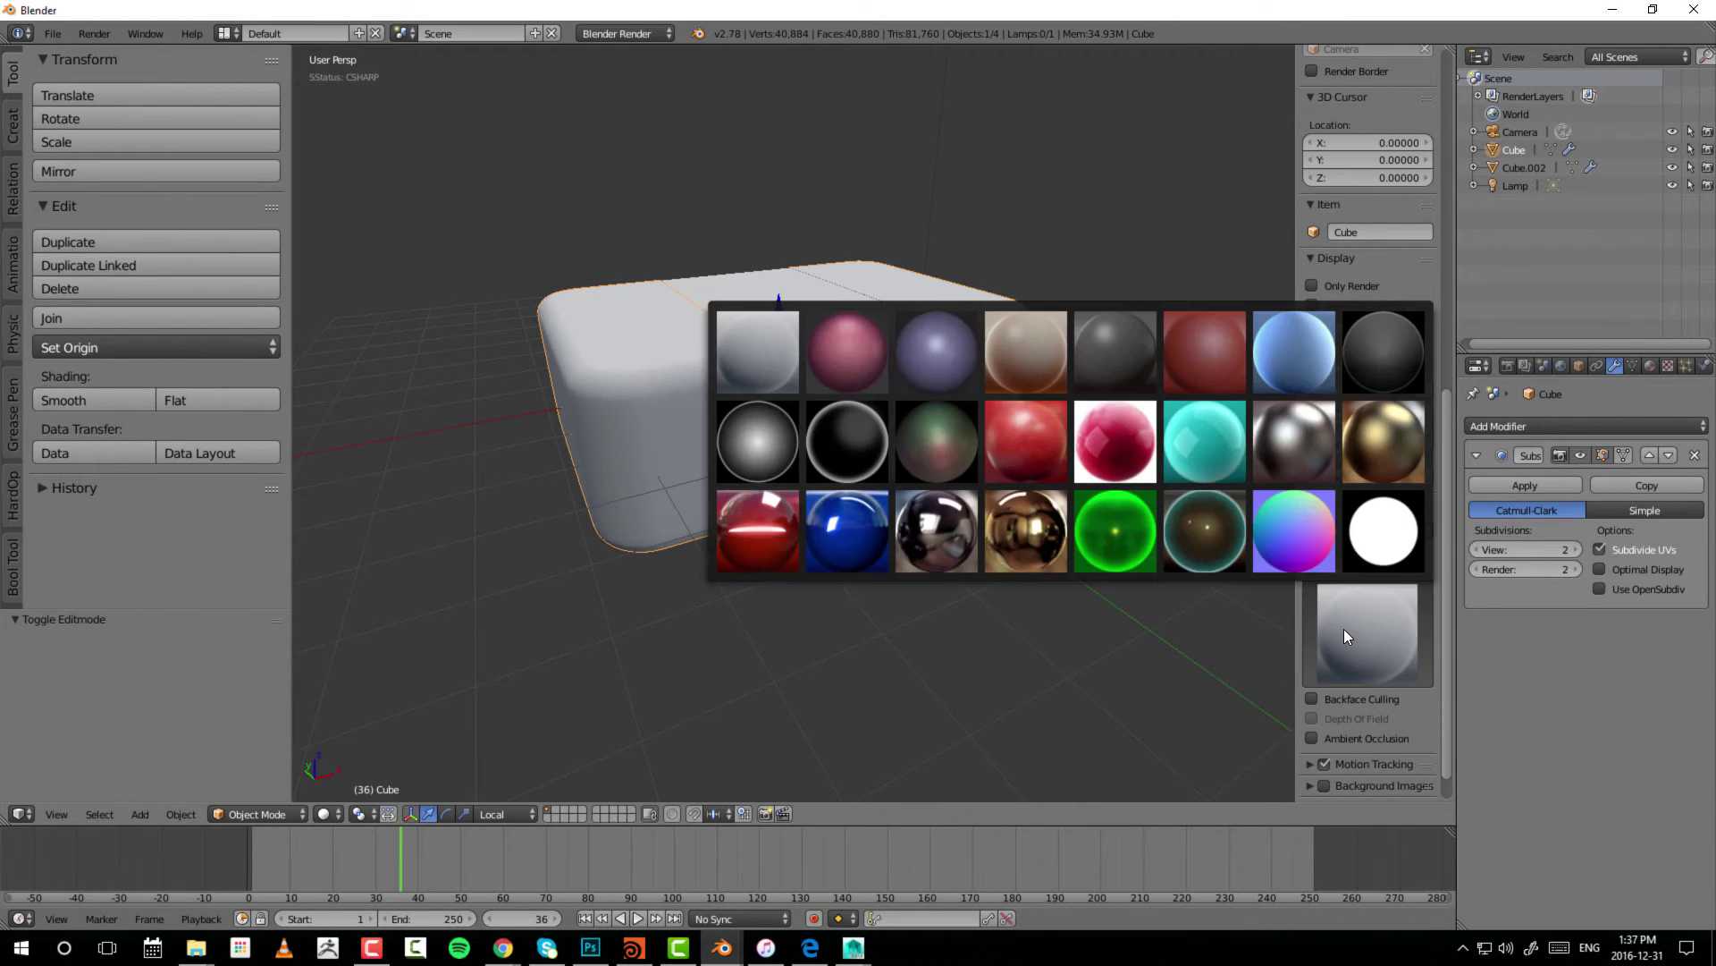
click(1173, 384)
click(1364, 620)
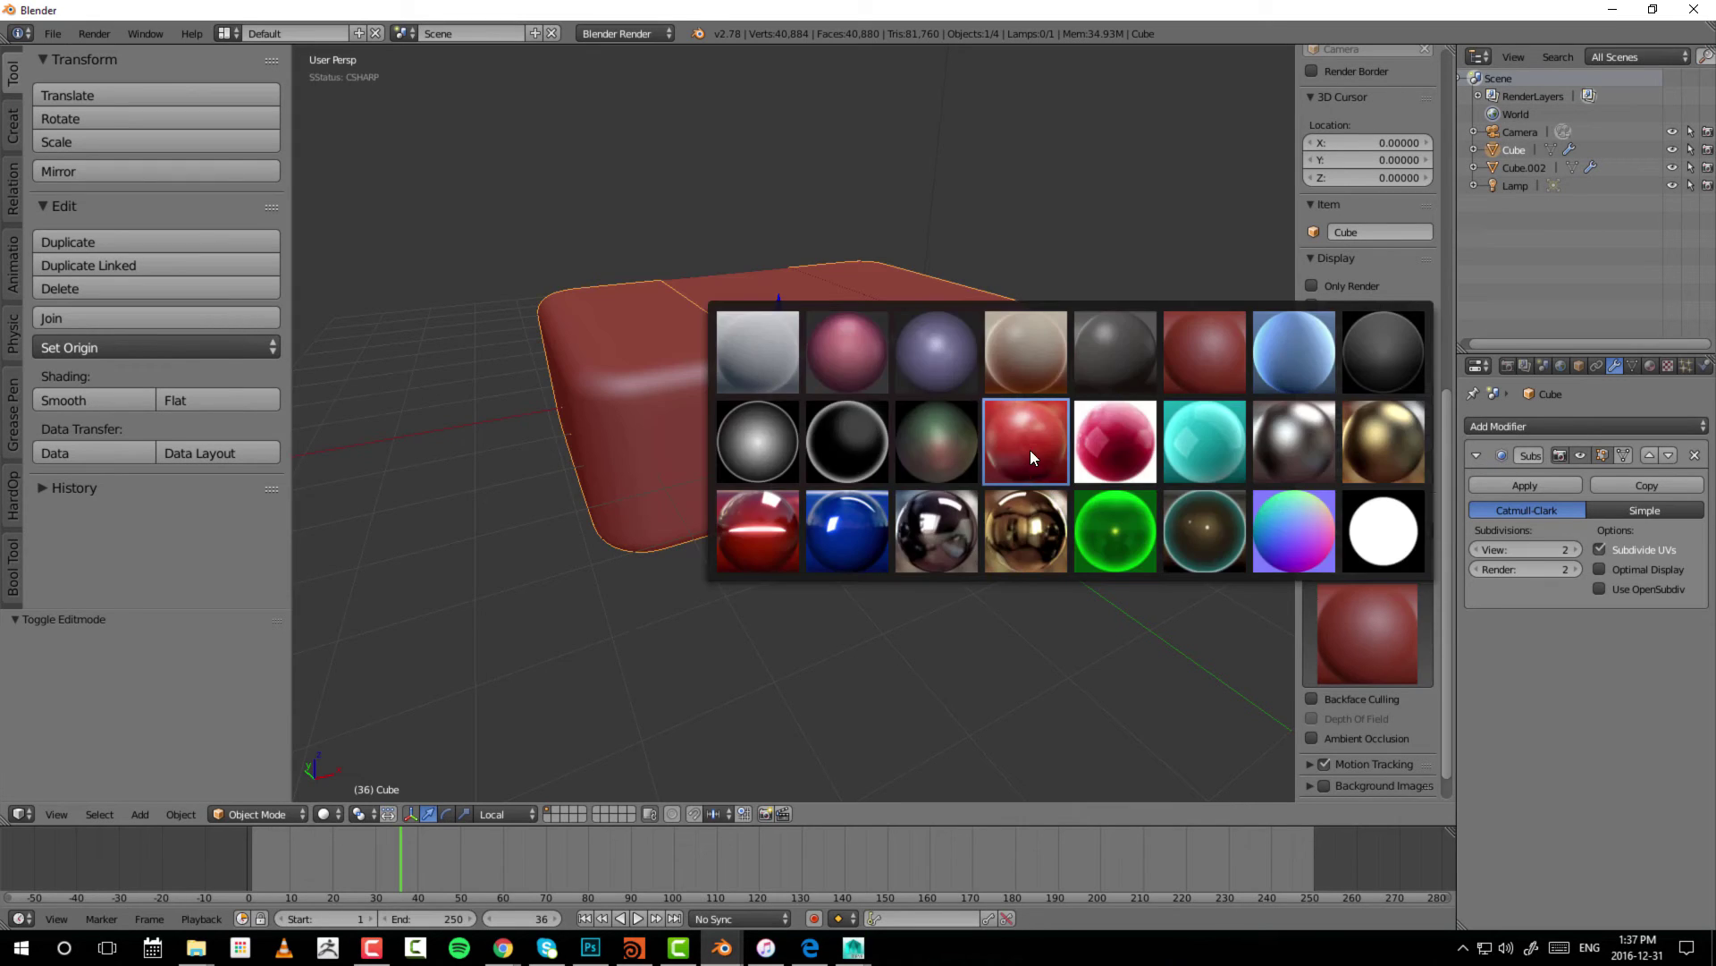
click(1029, 449)
click(1343, 636)
click(871, 444)
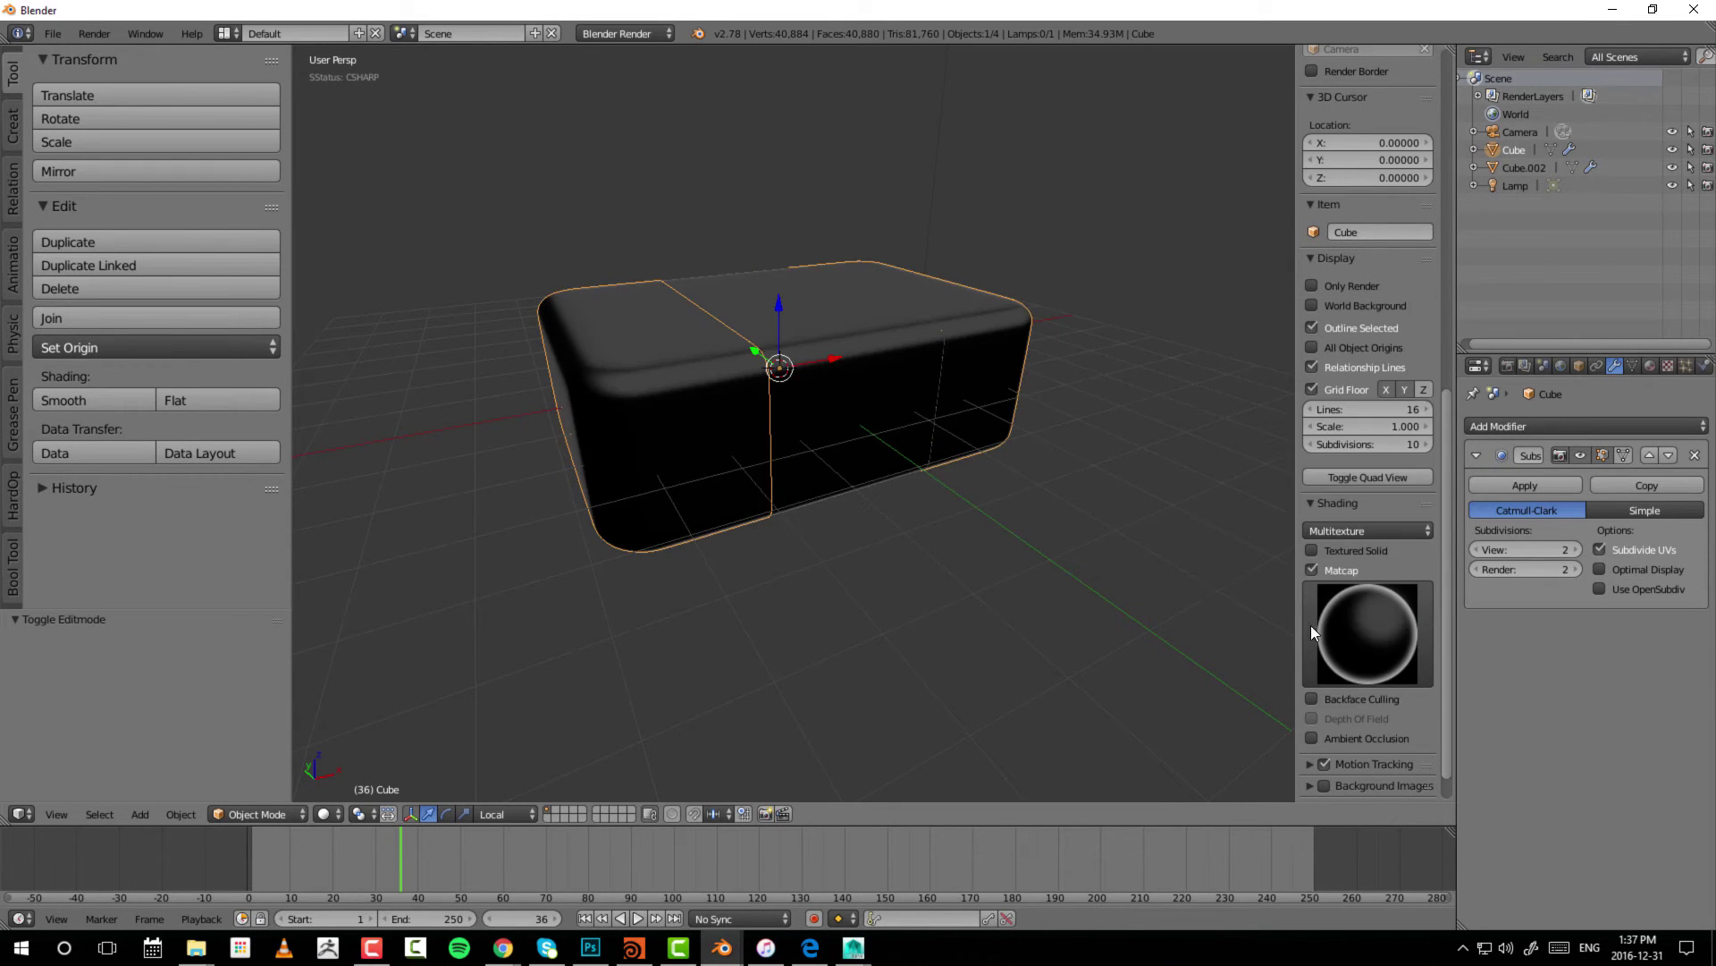
click(1311, 625)
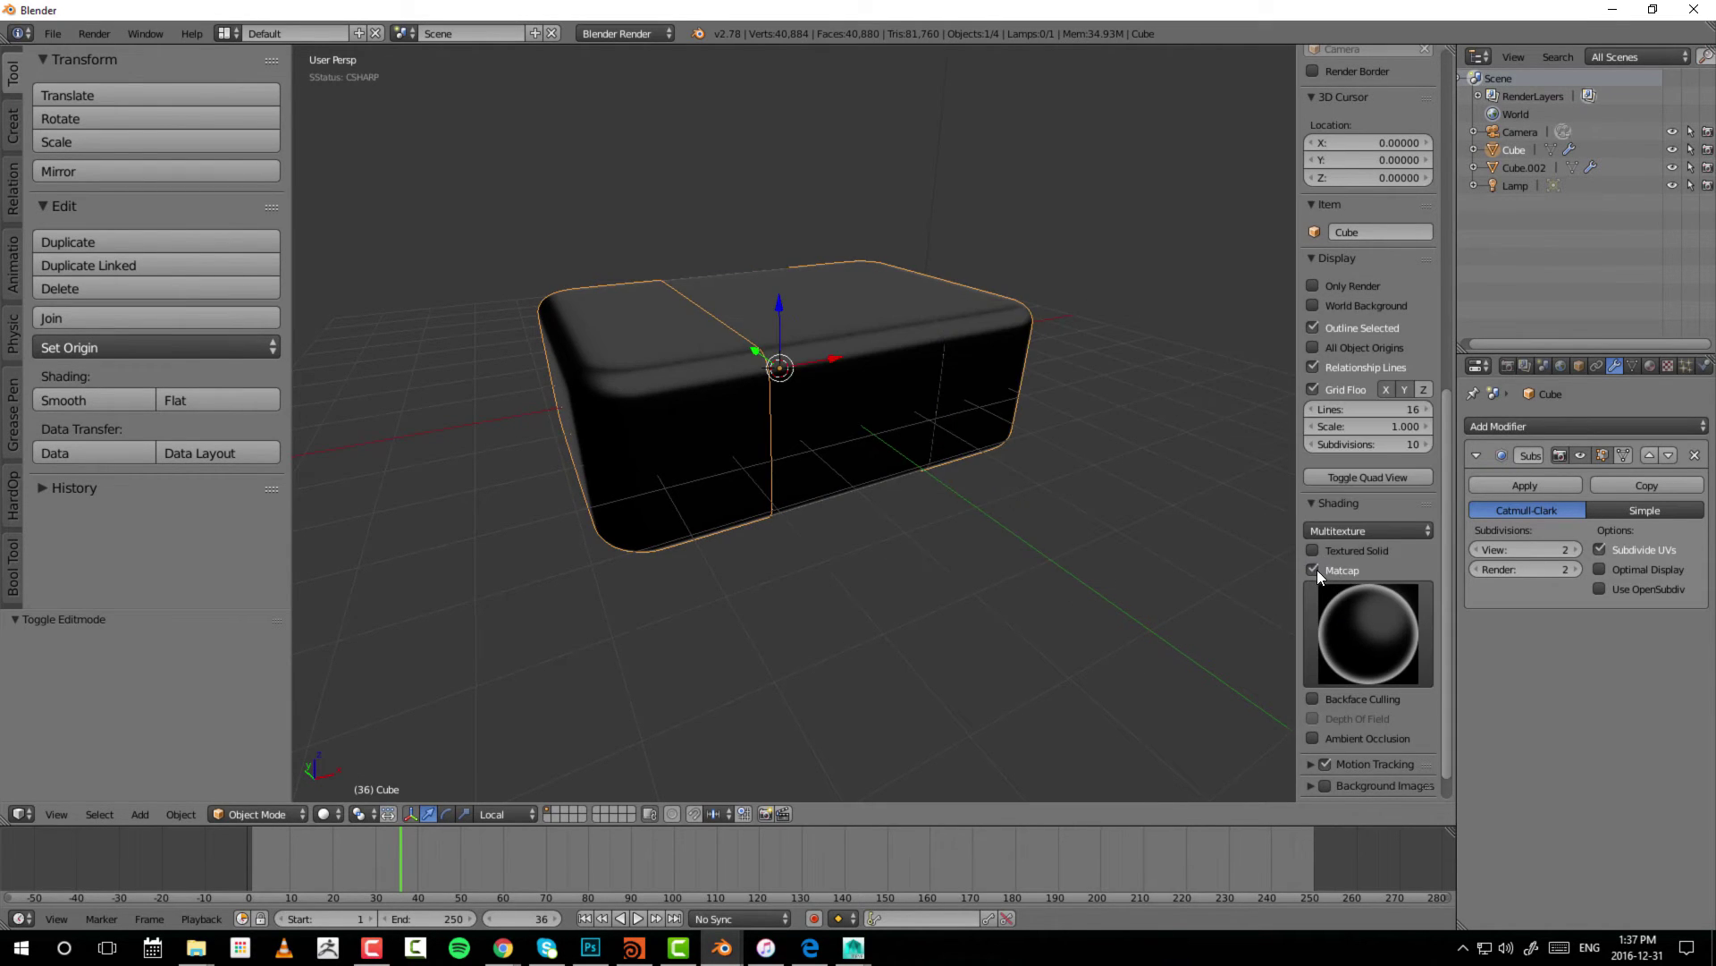
click(1313, 570)
middle_drag(1008, 562, 1291, 522)
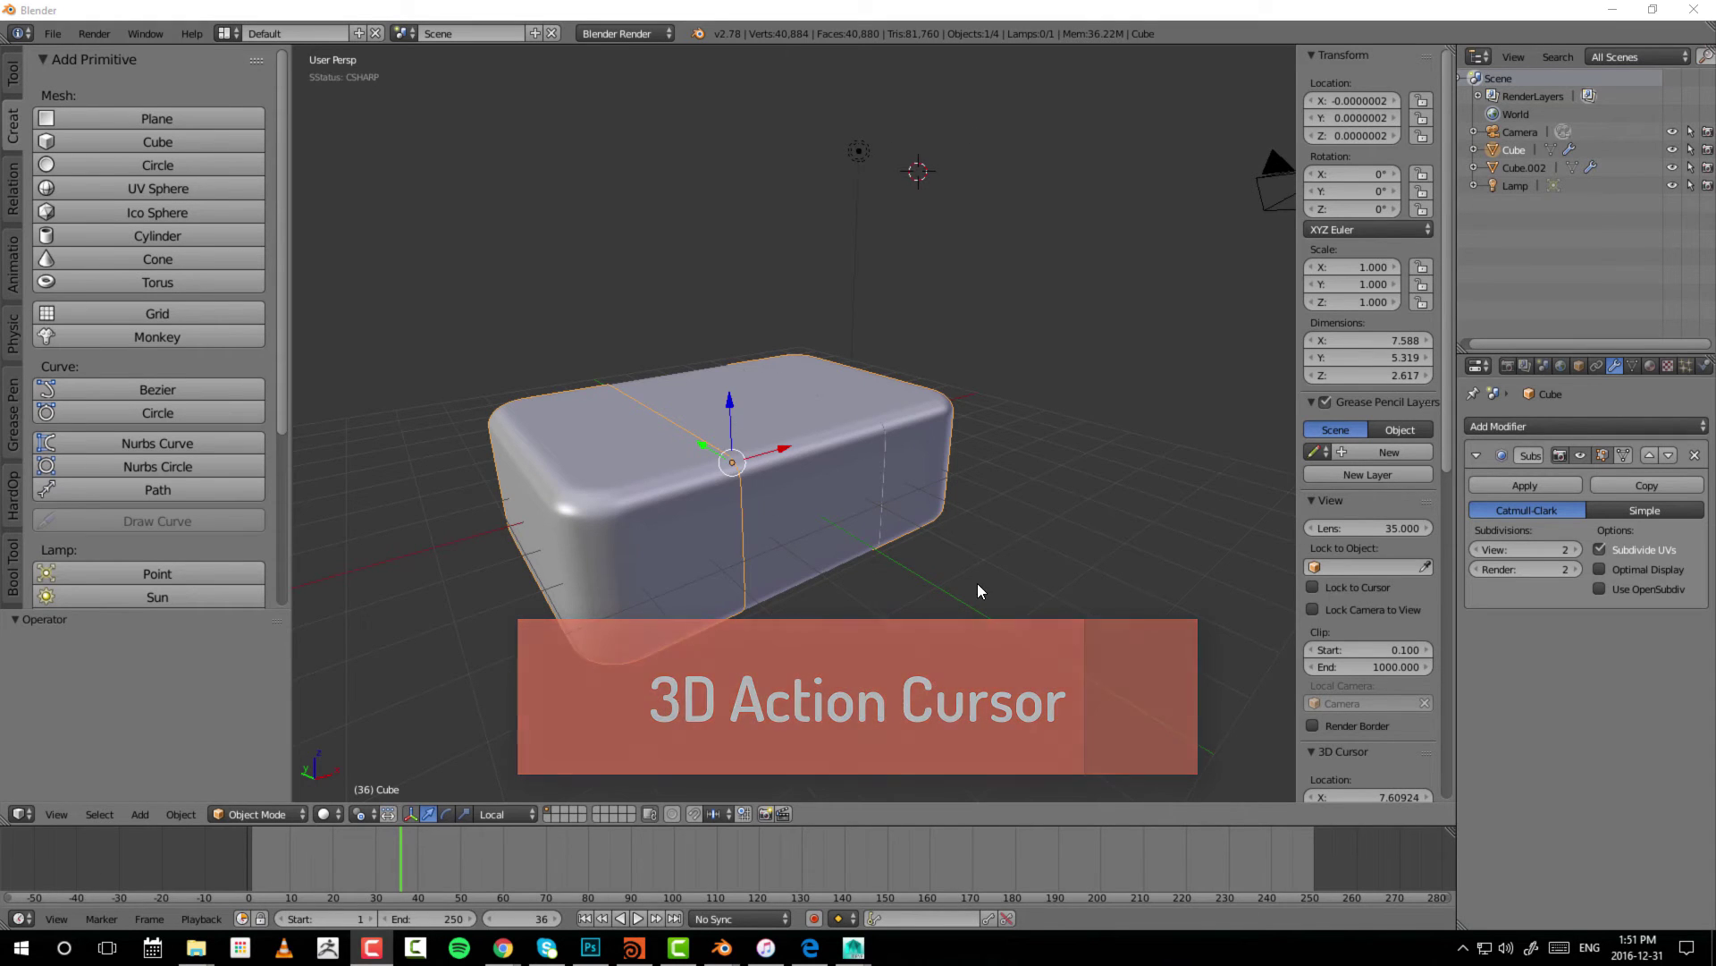
- Try placing the 3D cursor at various spots on and around the box, checking the placement from another angle
middle_drag(994, 491, 889, 361)
click(889, 361)
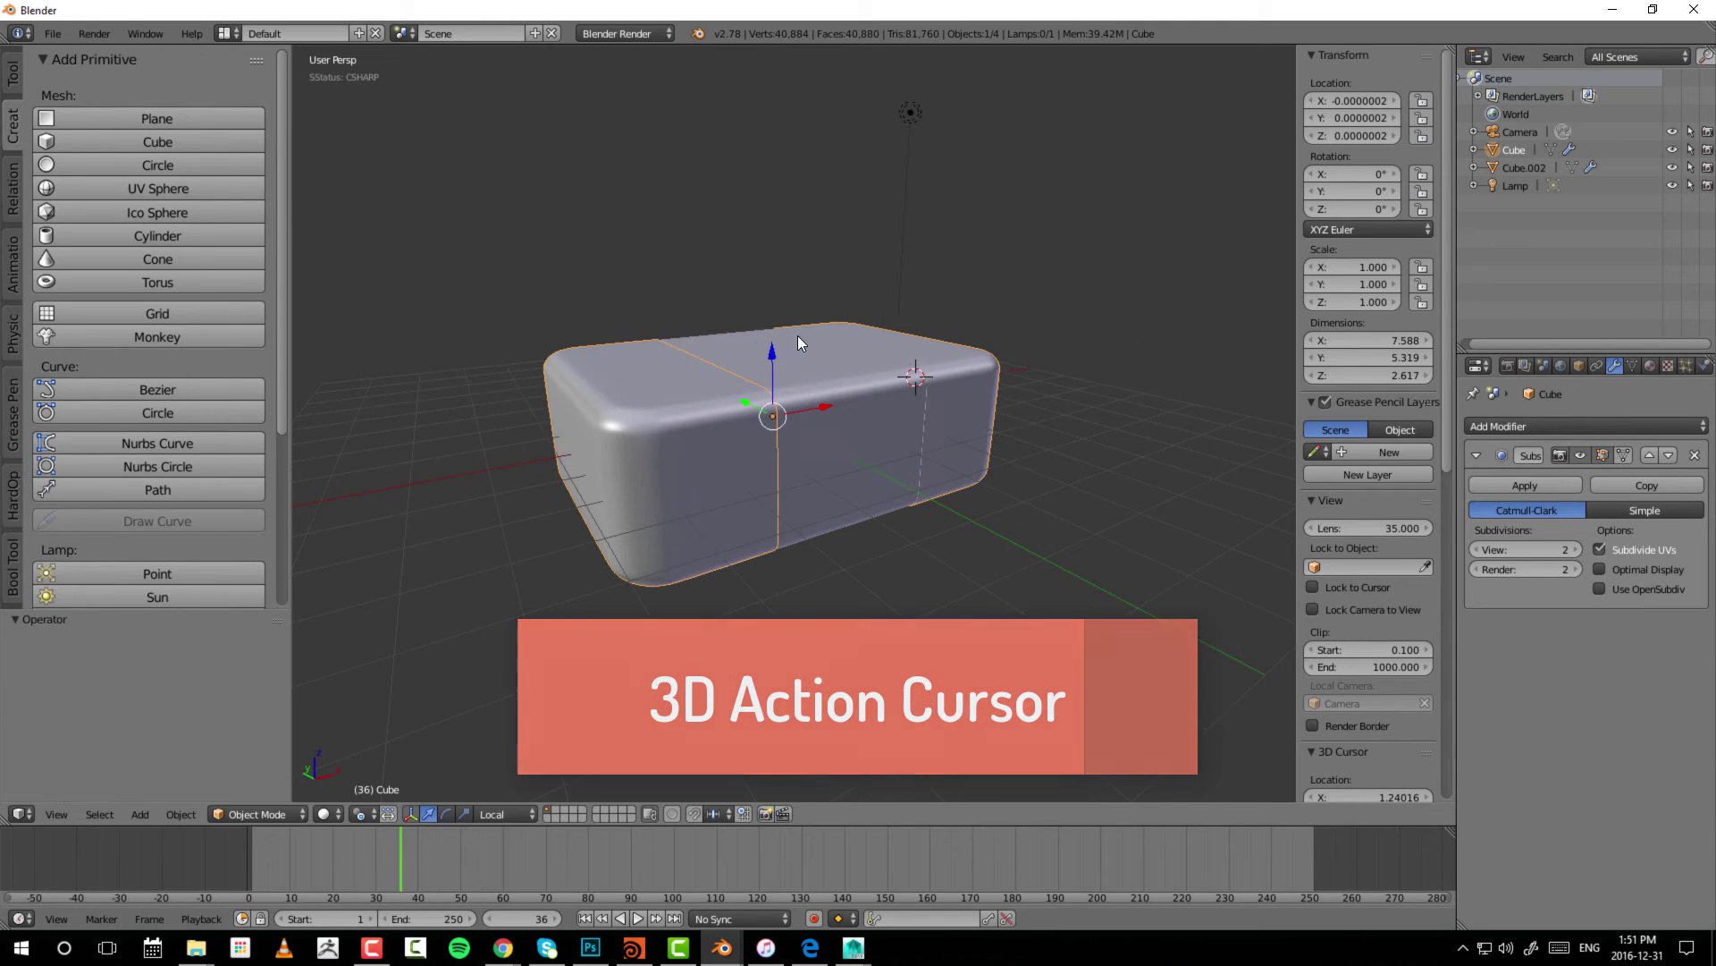
click(617, 322)
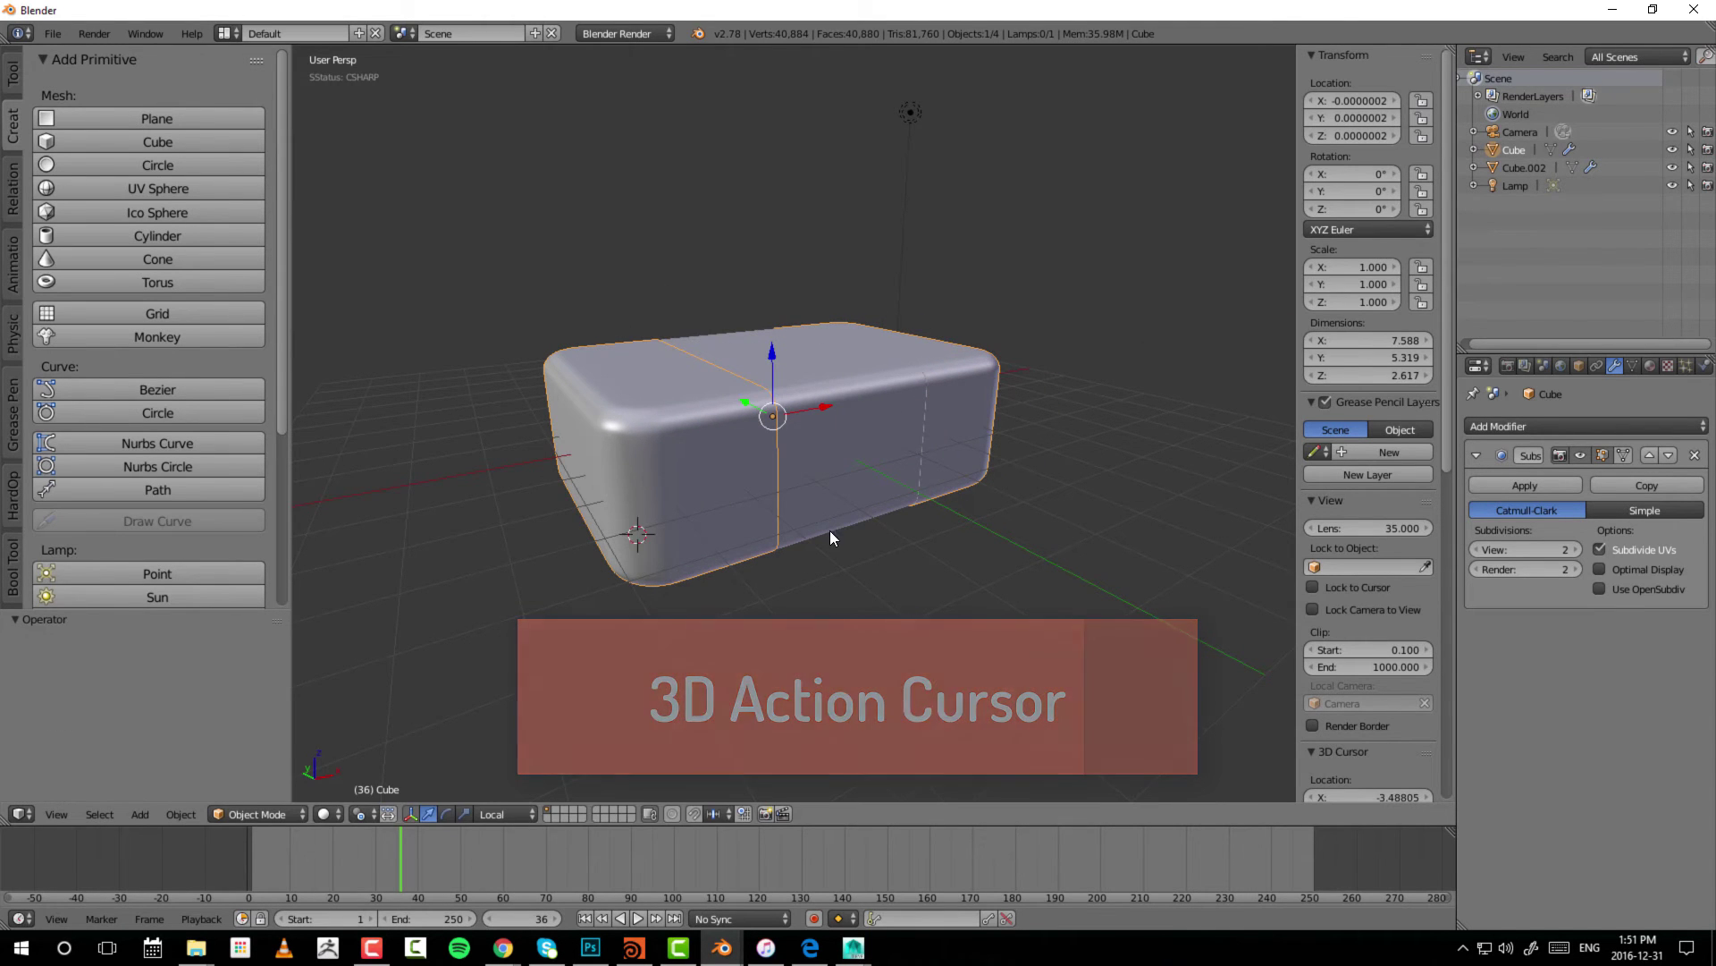
click(592, 244)
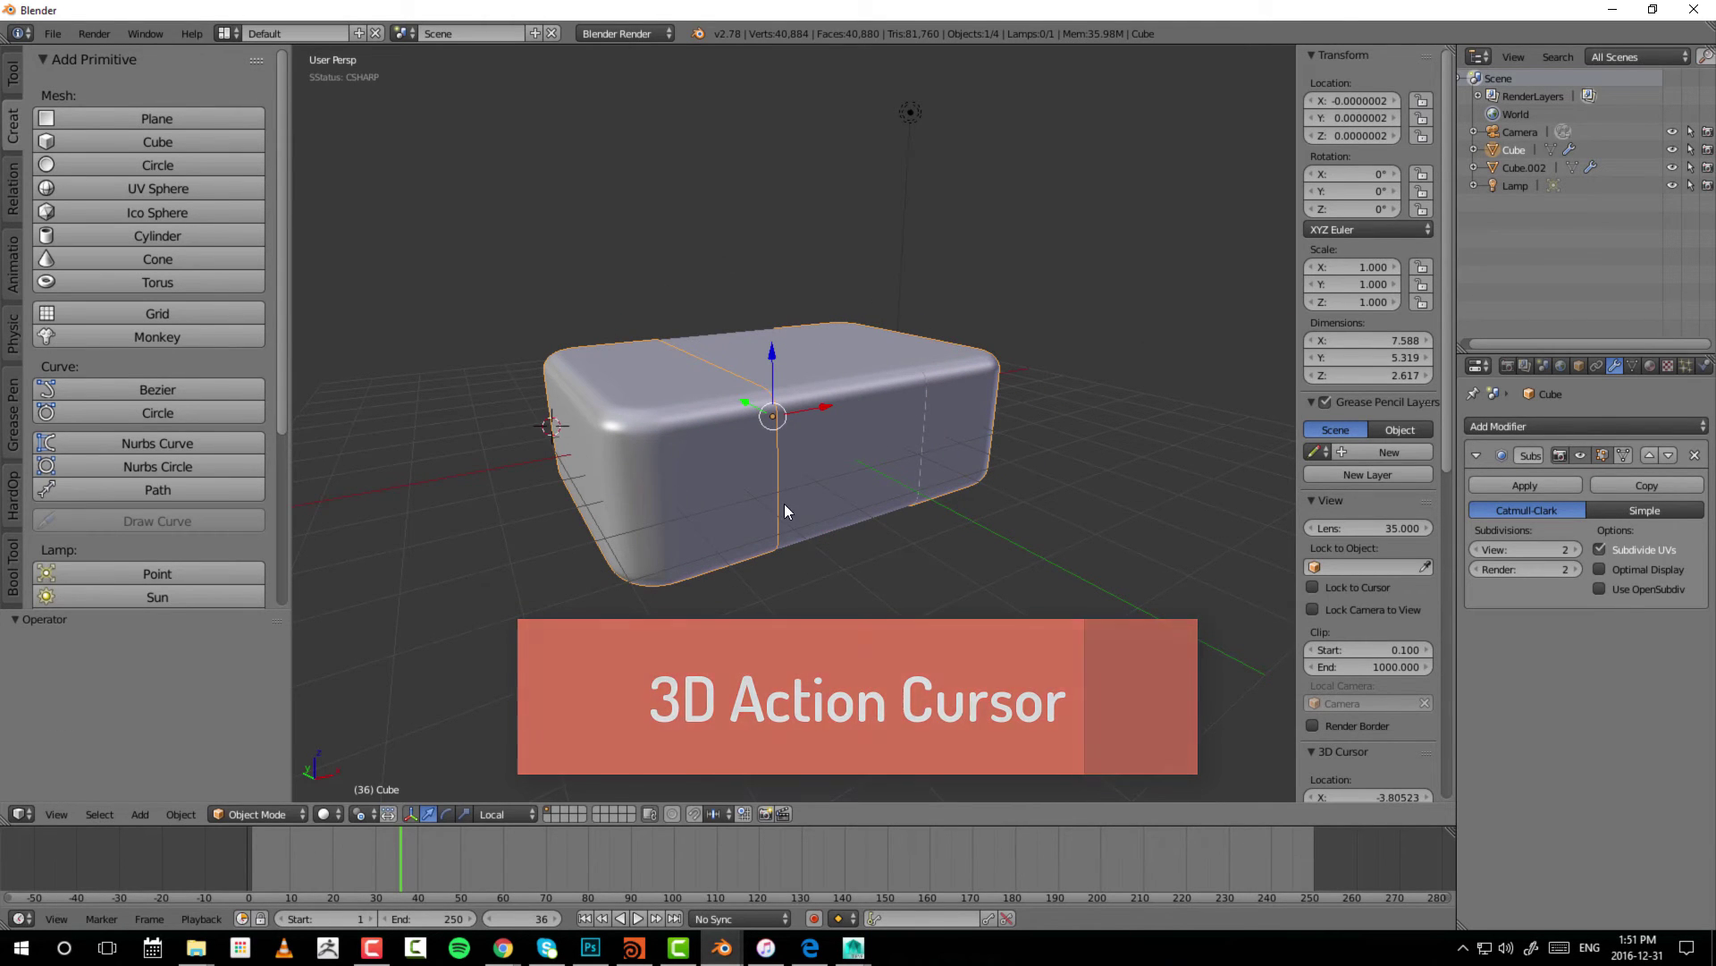
click(584, 415)
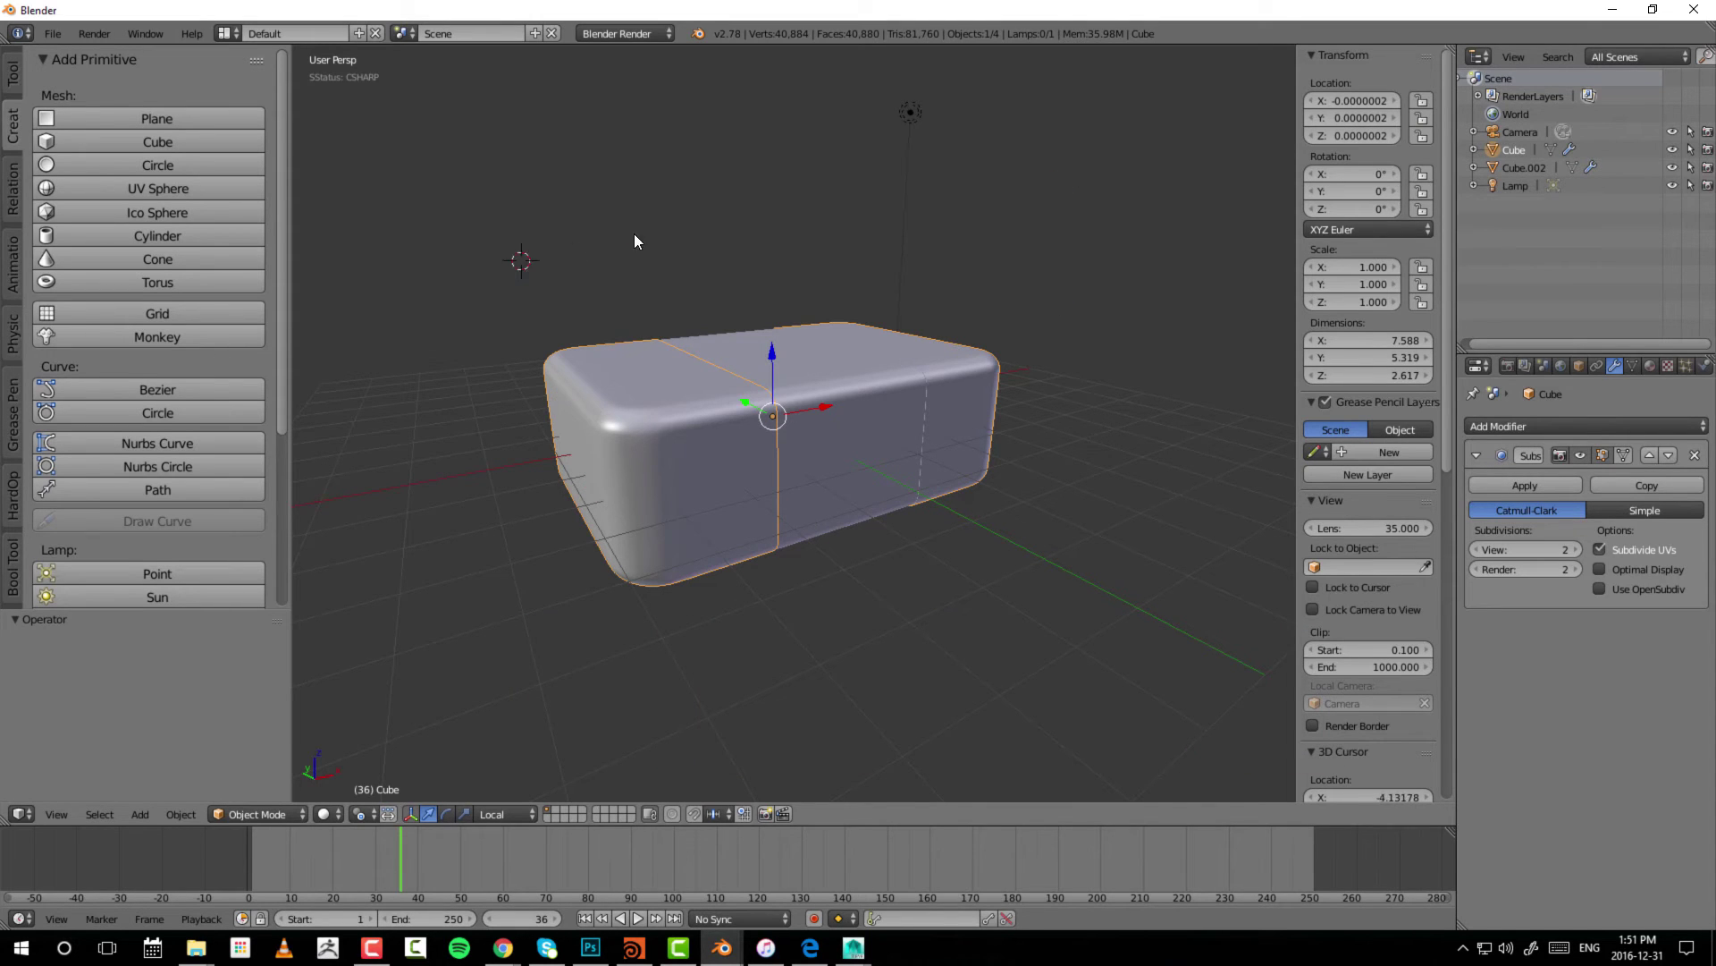
click(801, 523)
middle_drag(802, 526, 771, 520)
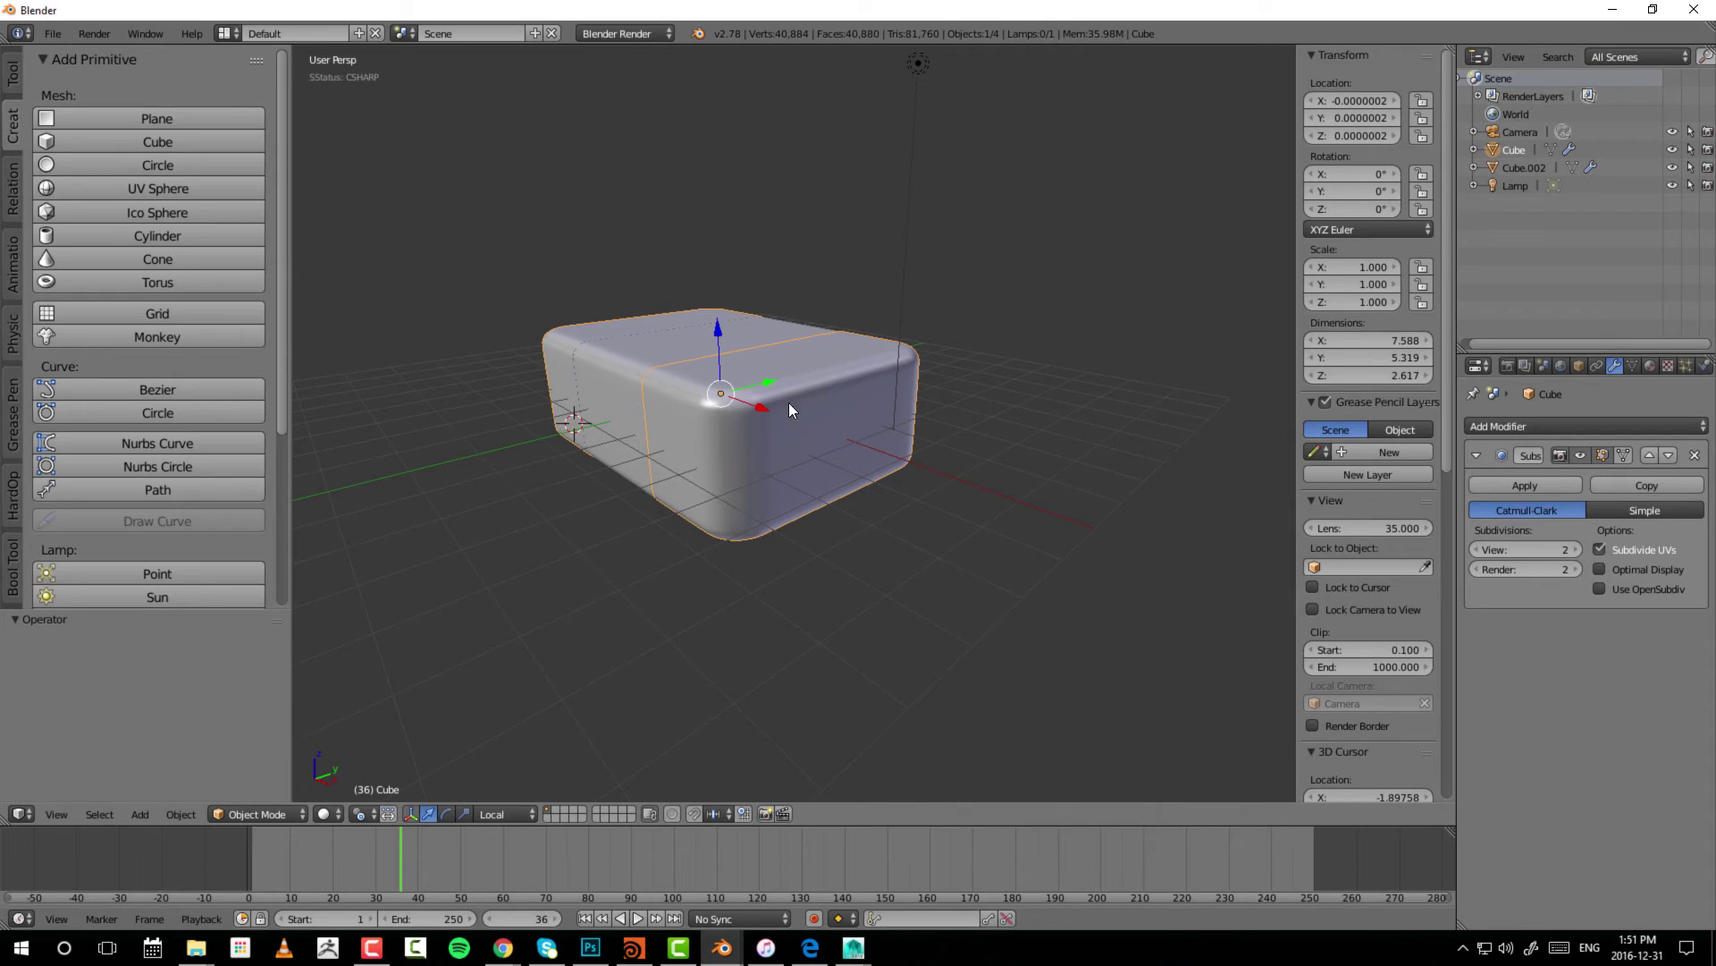
click(623, 334)
click(644, 385)
scroll(925, 485, up, 4)
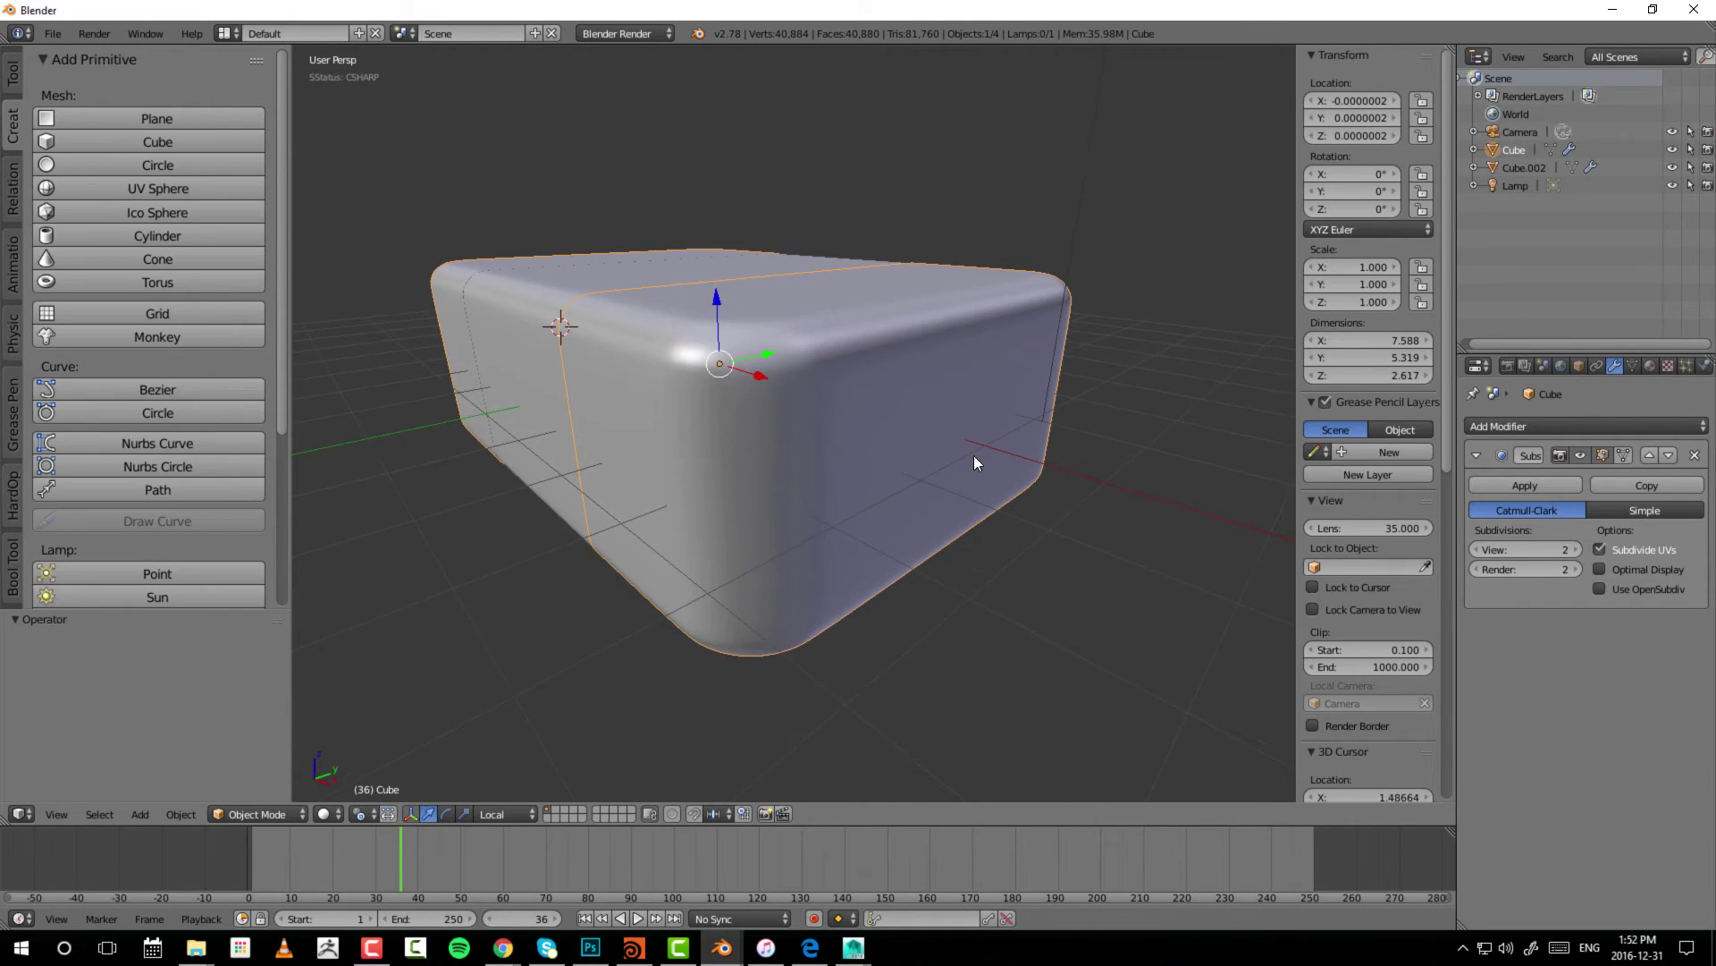
- Place the 3D cursor near the middle of the box's nearer end face, trying a few spots on the surface
middle_drag(974, 454, 916, 399)
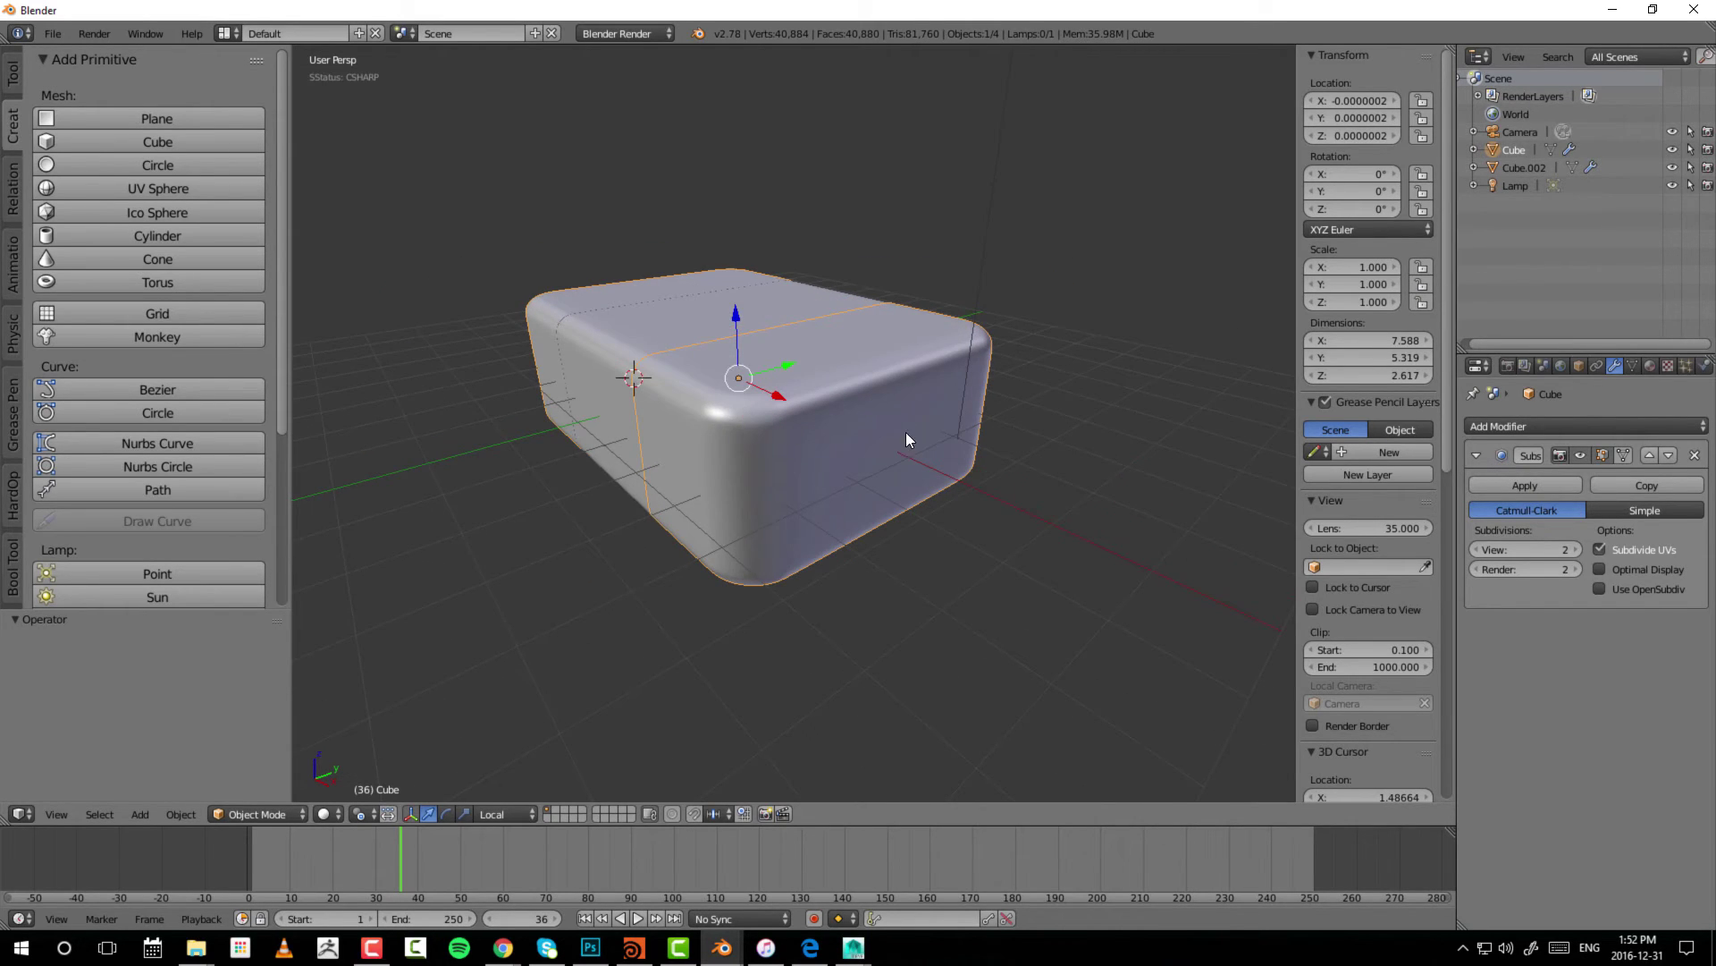
click(905, 431)
mouse_move(1073, 544)
middle_down()
mouse_move(1115, 448)
mouse_move(935, 352)
mouse_move(780, 383)
mouse_move(812, 469)
mouse_move(866, 505)
mouse_move(1083, 543)
middle_up()
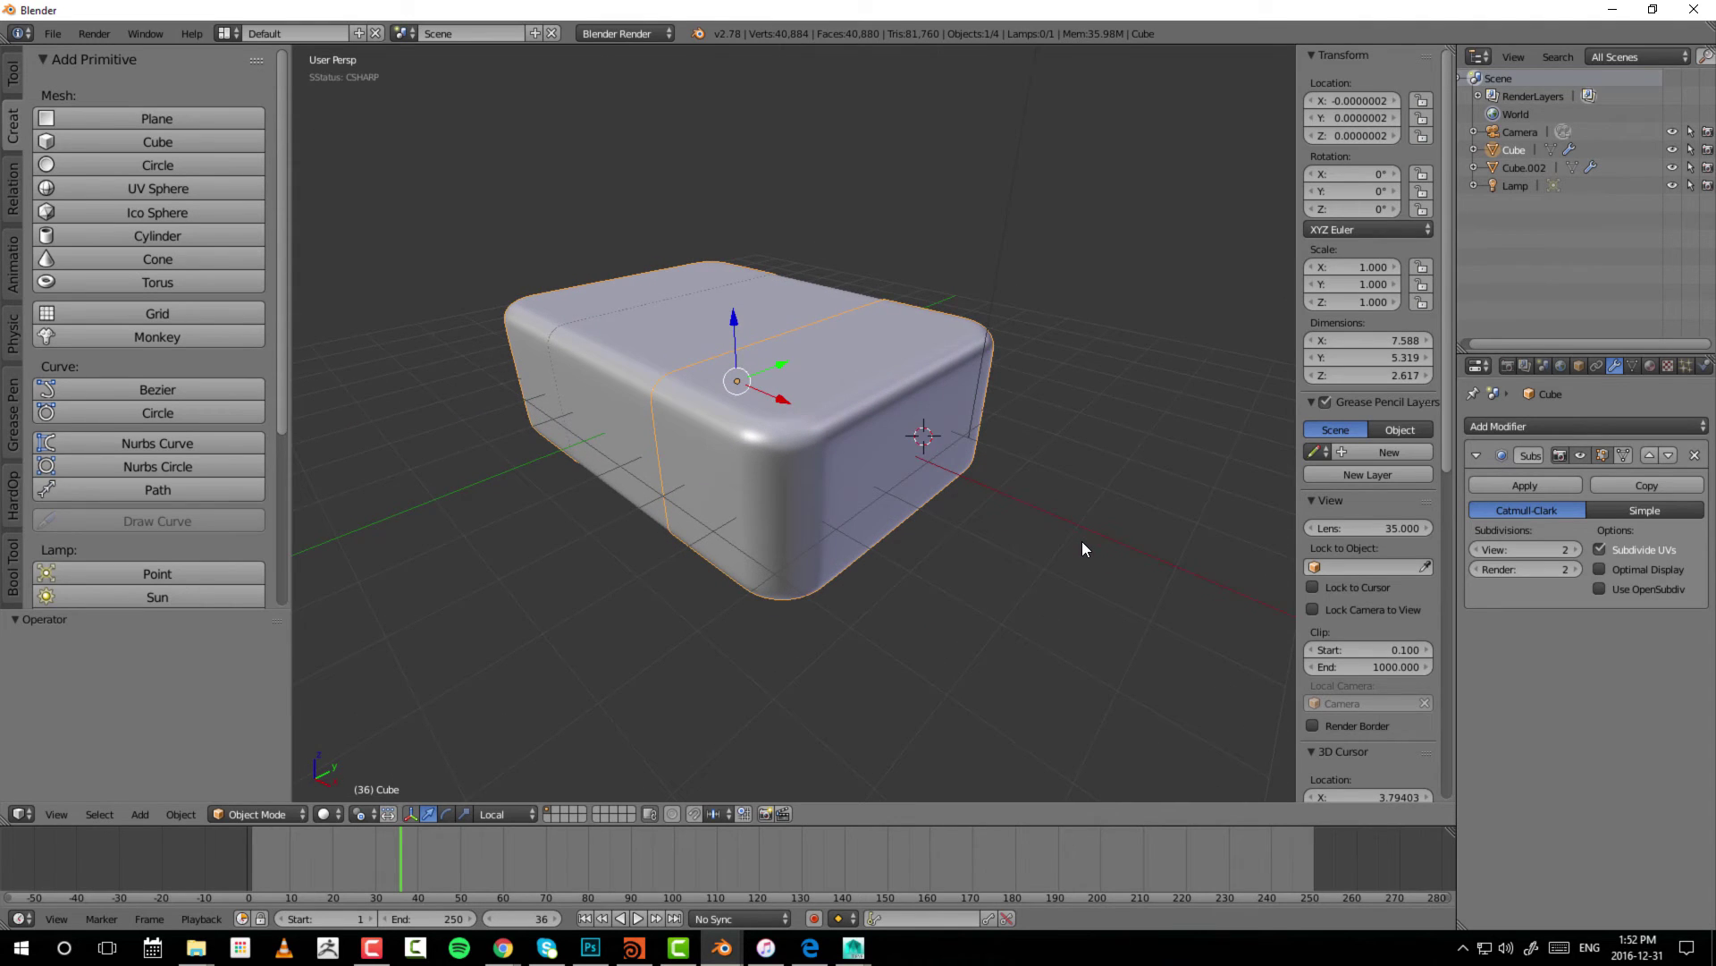
click(787, 503)
click(858, 497)
click(876, 352)
click(896, 471)
middle_drag(1074, 514, 965, 475)
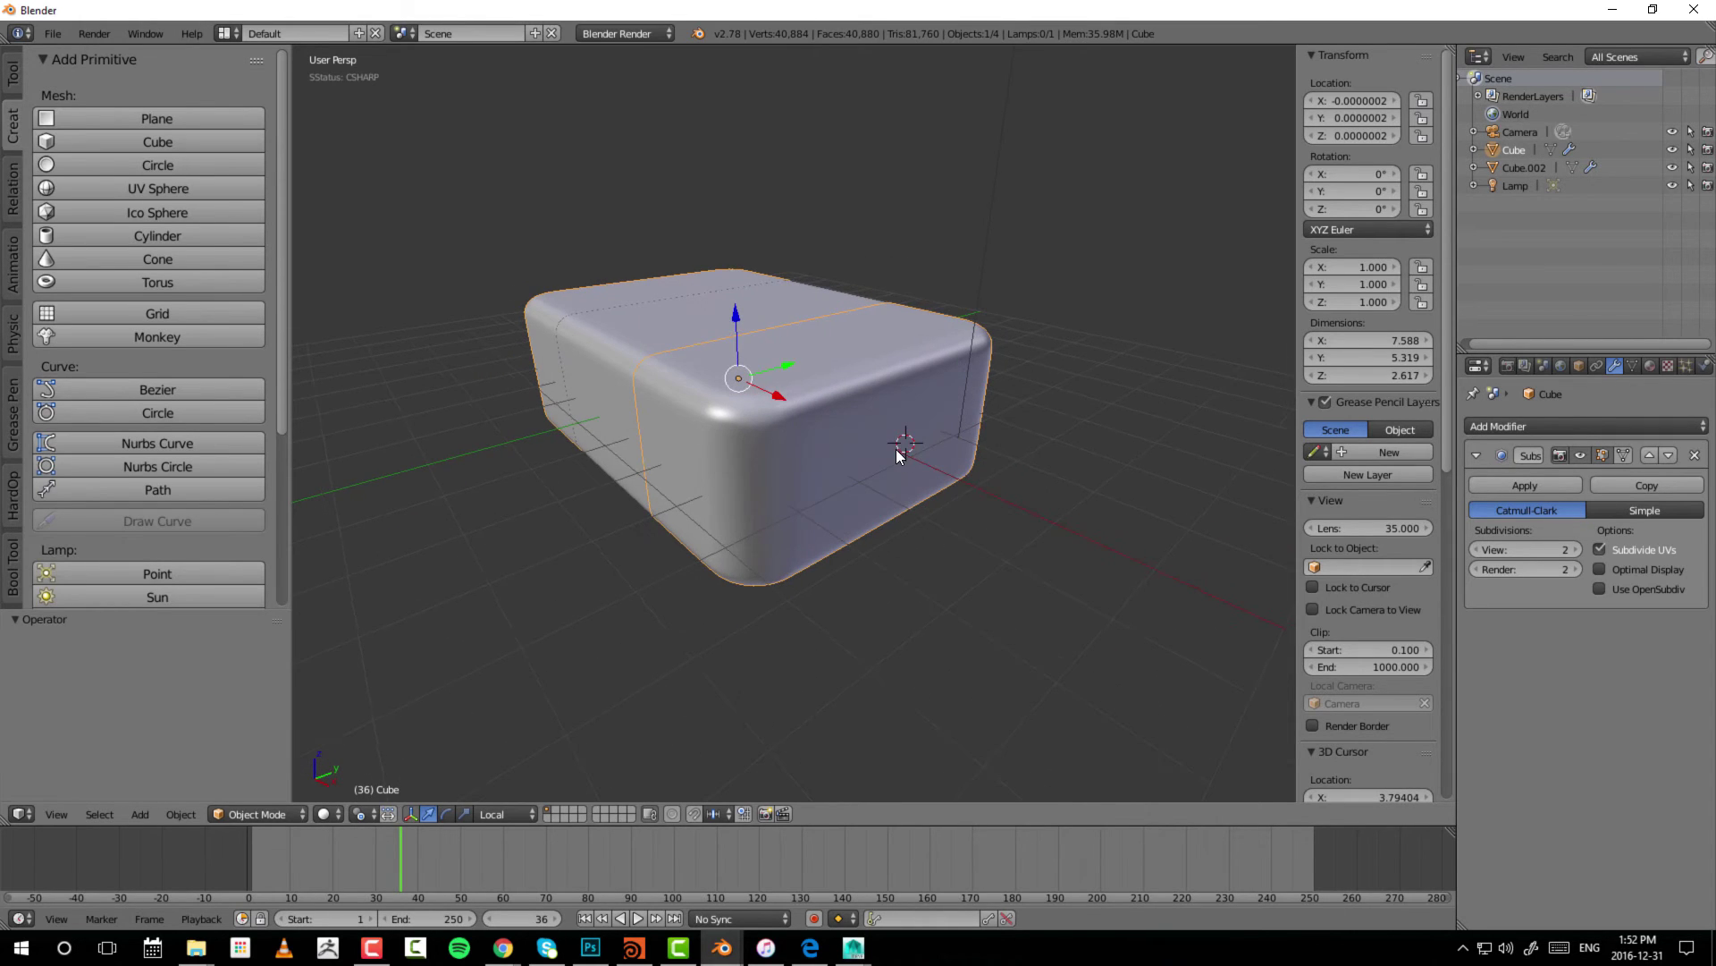
- Add a cube at the 3D cursor on the box's end face and try scaling it, cancelling the scale
click(176, 143)
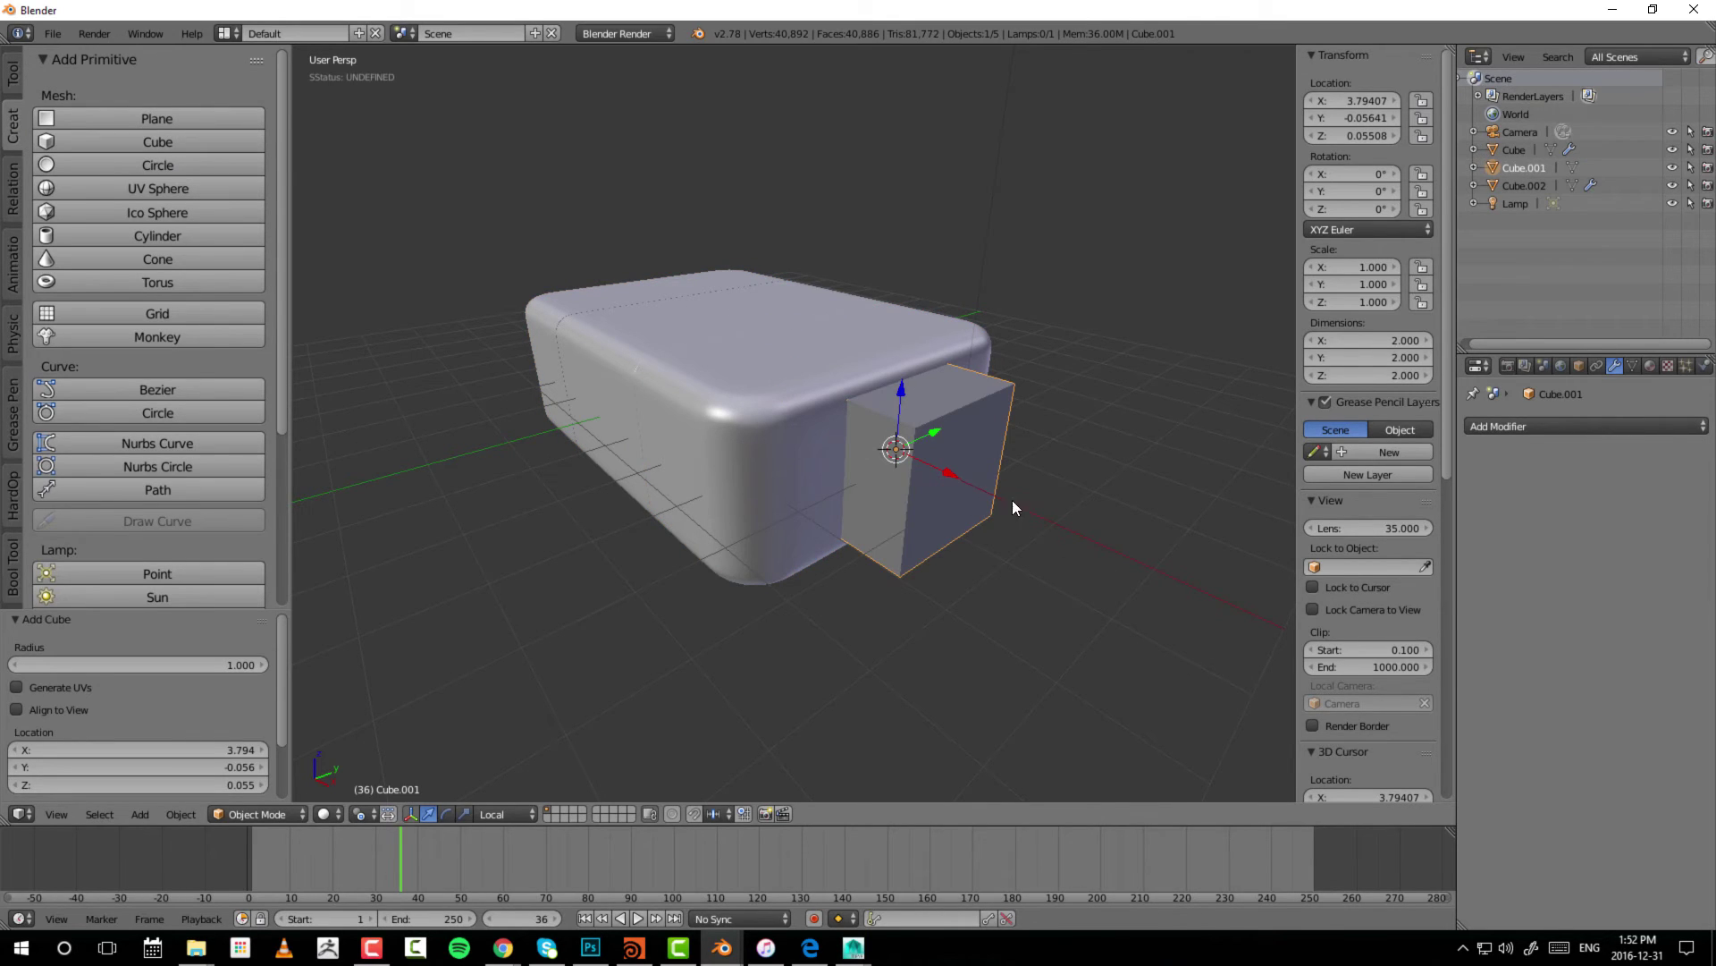
key(s)
right_click(1047, 454)
- Place the 3D cursor on the far part of the box's top face and add a second cube there
click(672, 287)
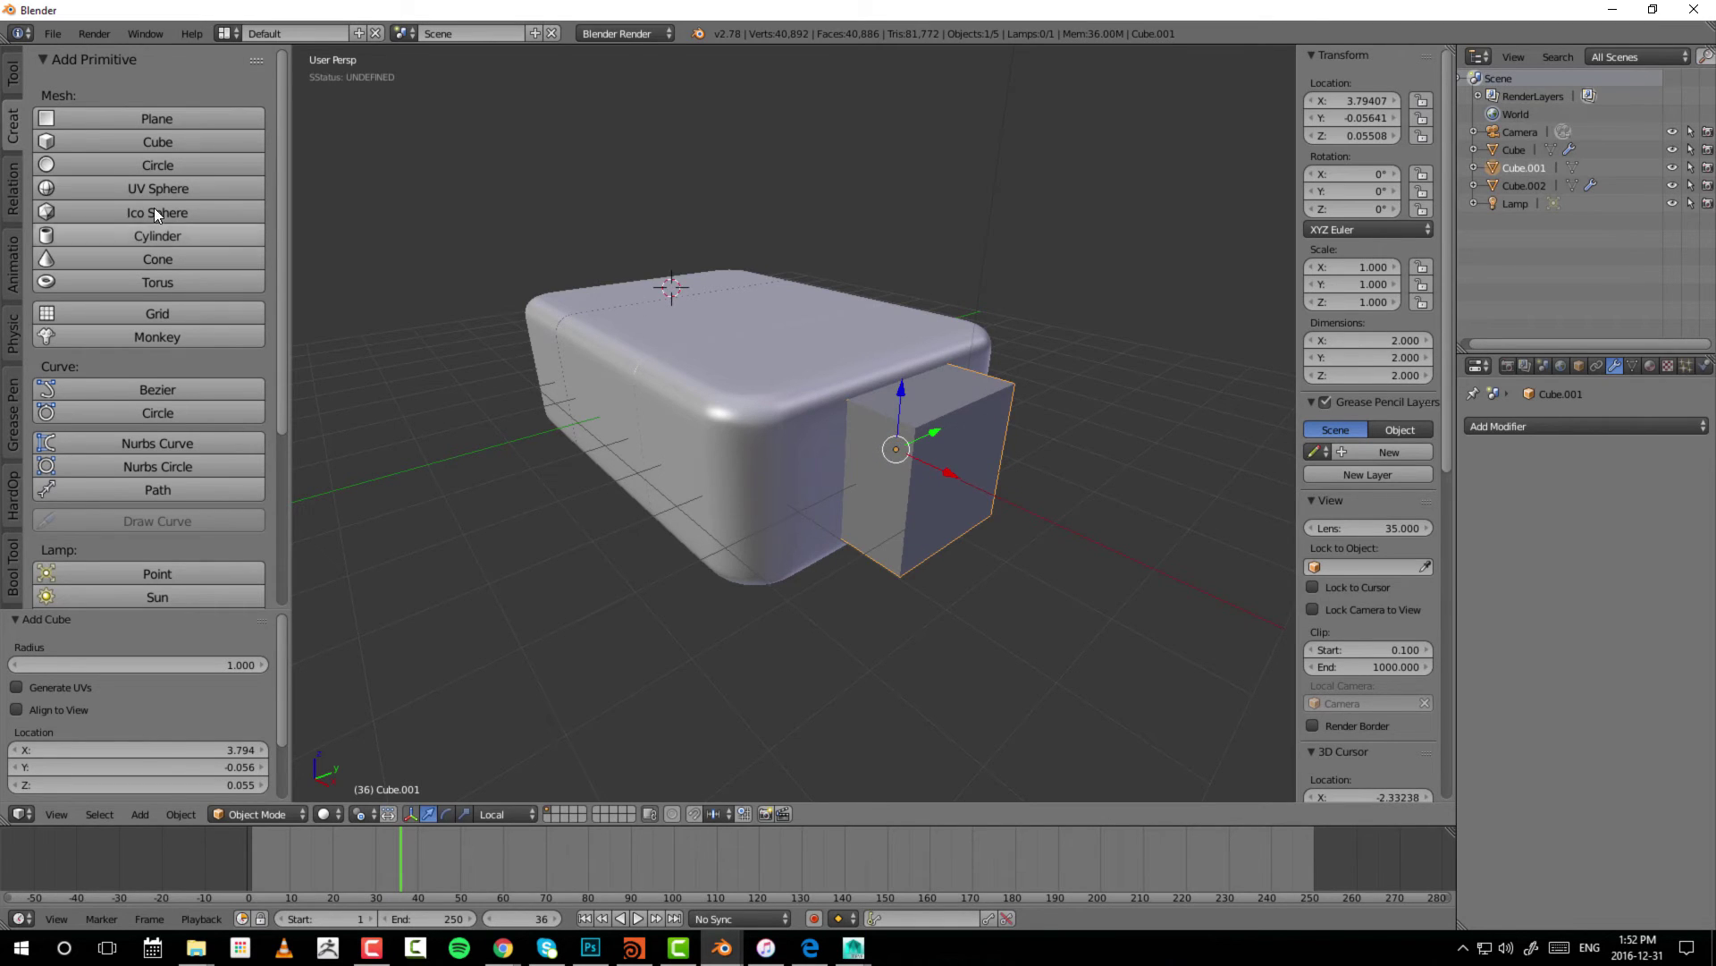
click(143, 147)
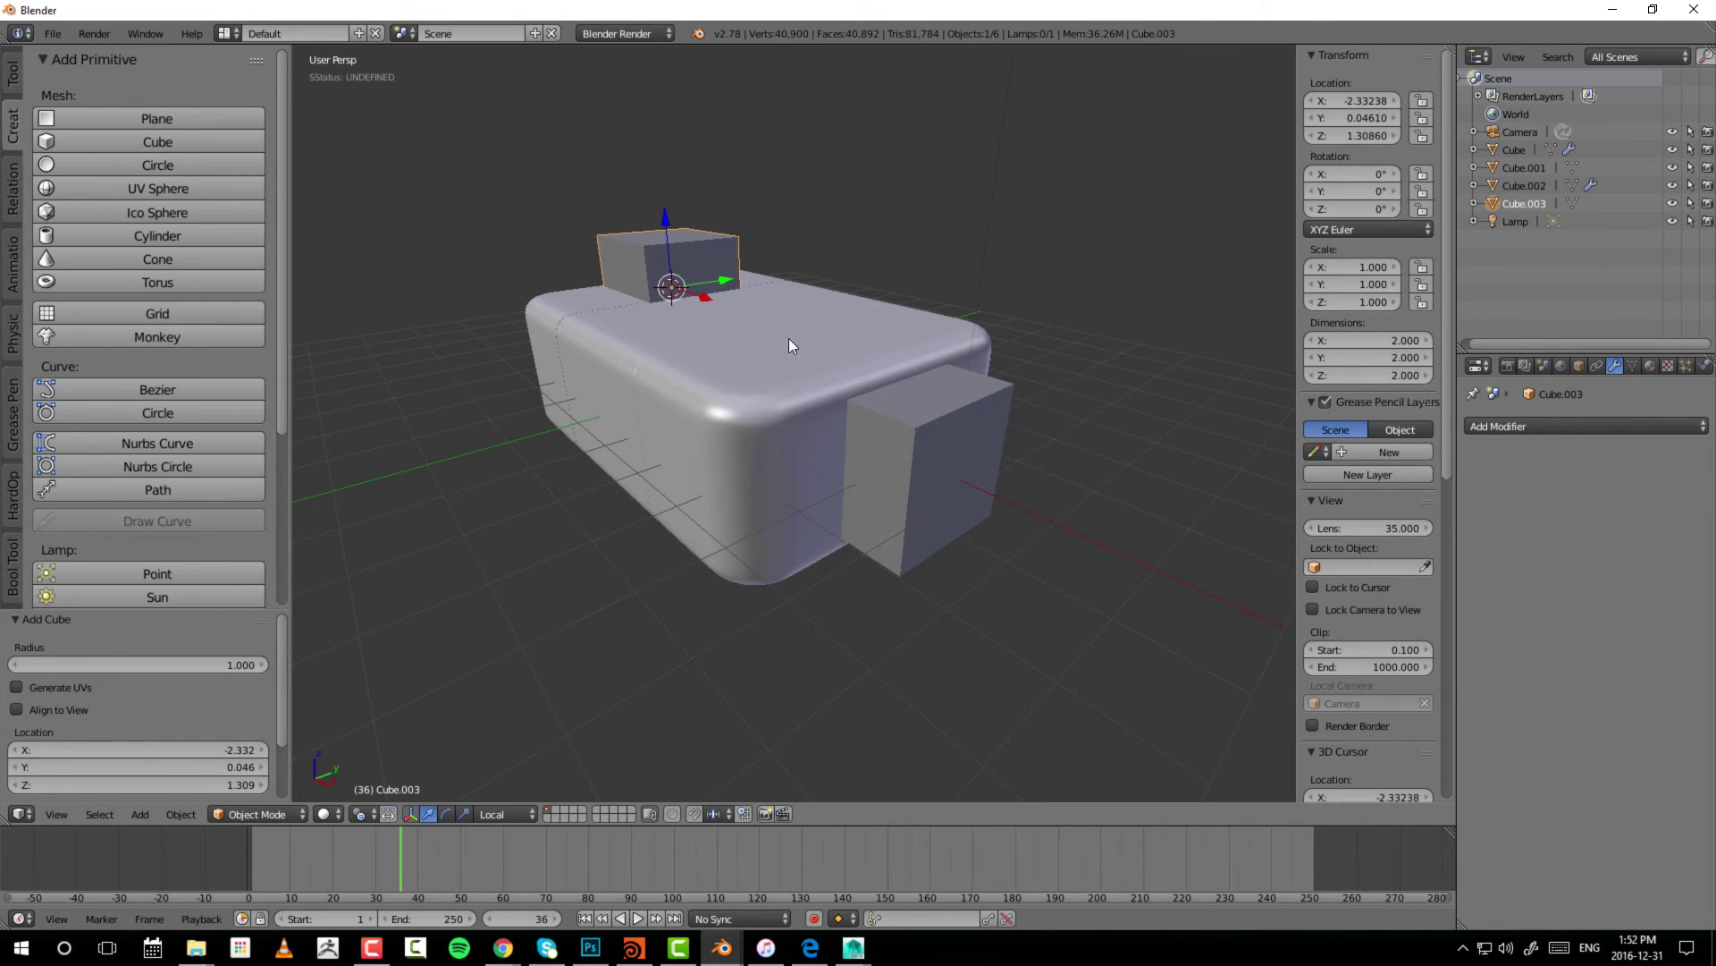
- Place the 3D cursor on the box's long side face and add a cube there
click(668, 451)
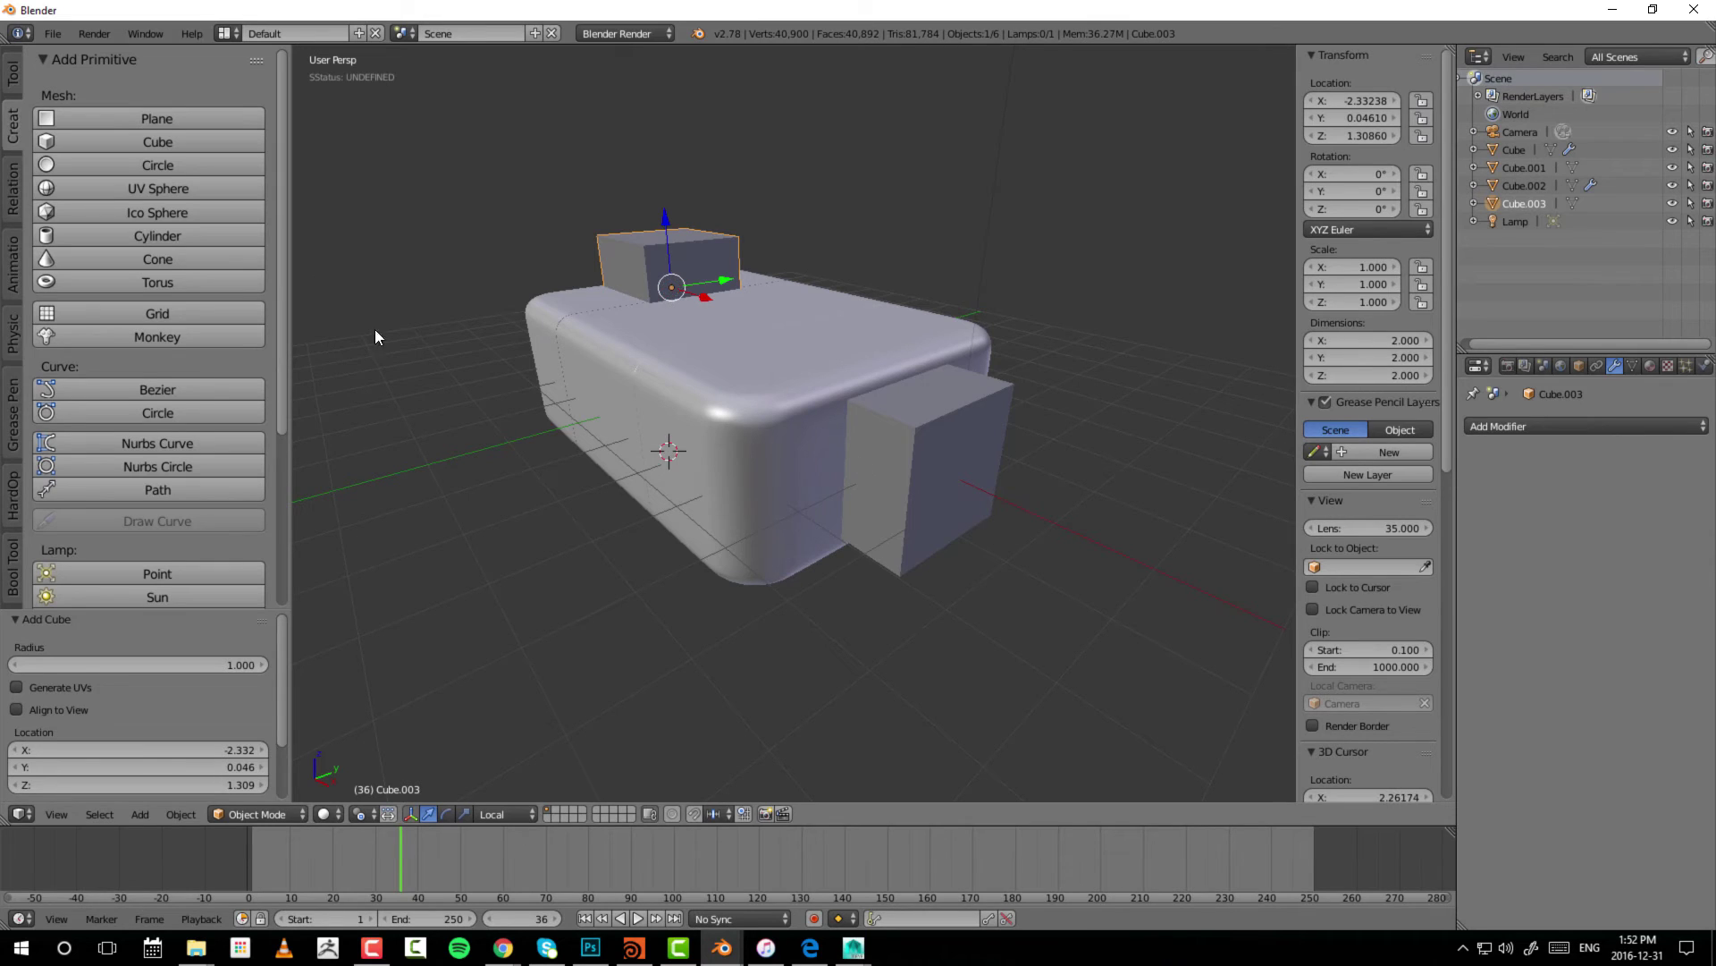
click(136, 143)
key(ctrl+KP_Subtract)
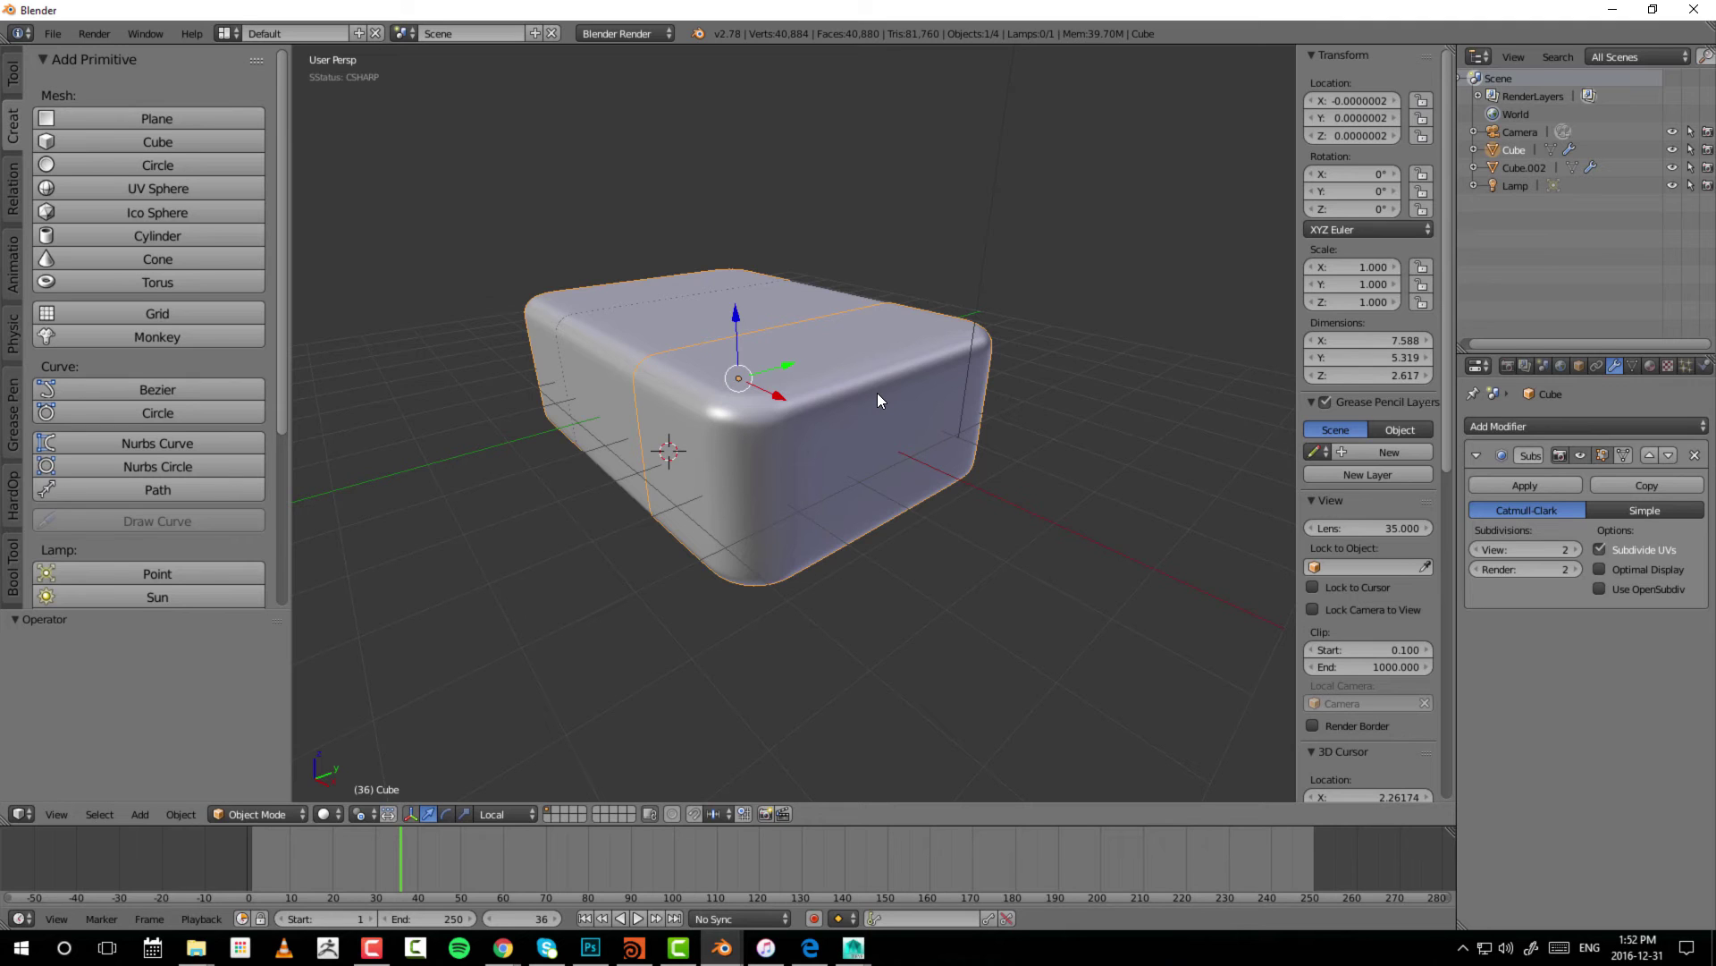
- Place the 3D cursor above the box's upper corner and try rotating the two end sections around their own centre
middle_drag(889, 343, 934, 408)
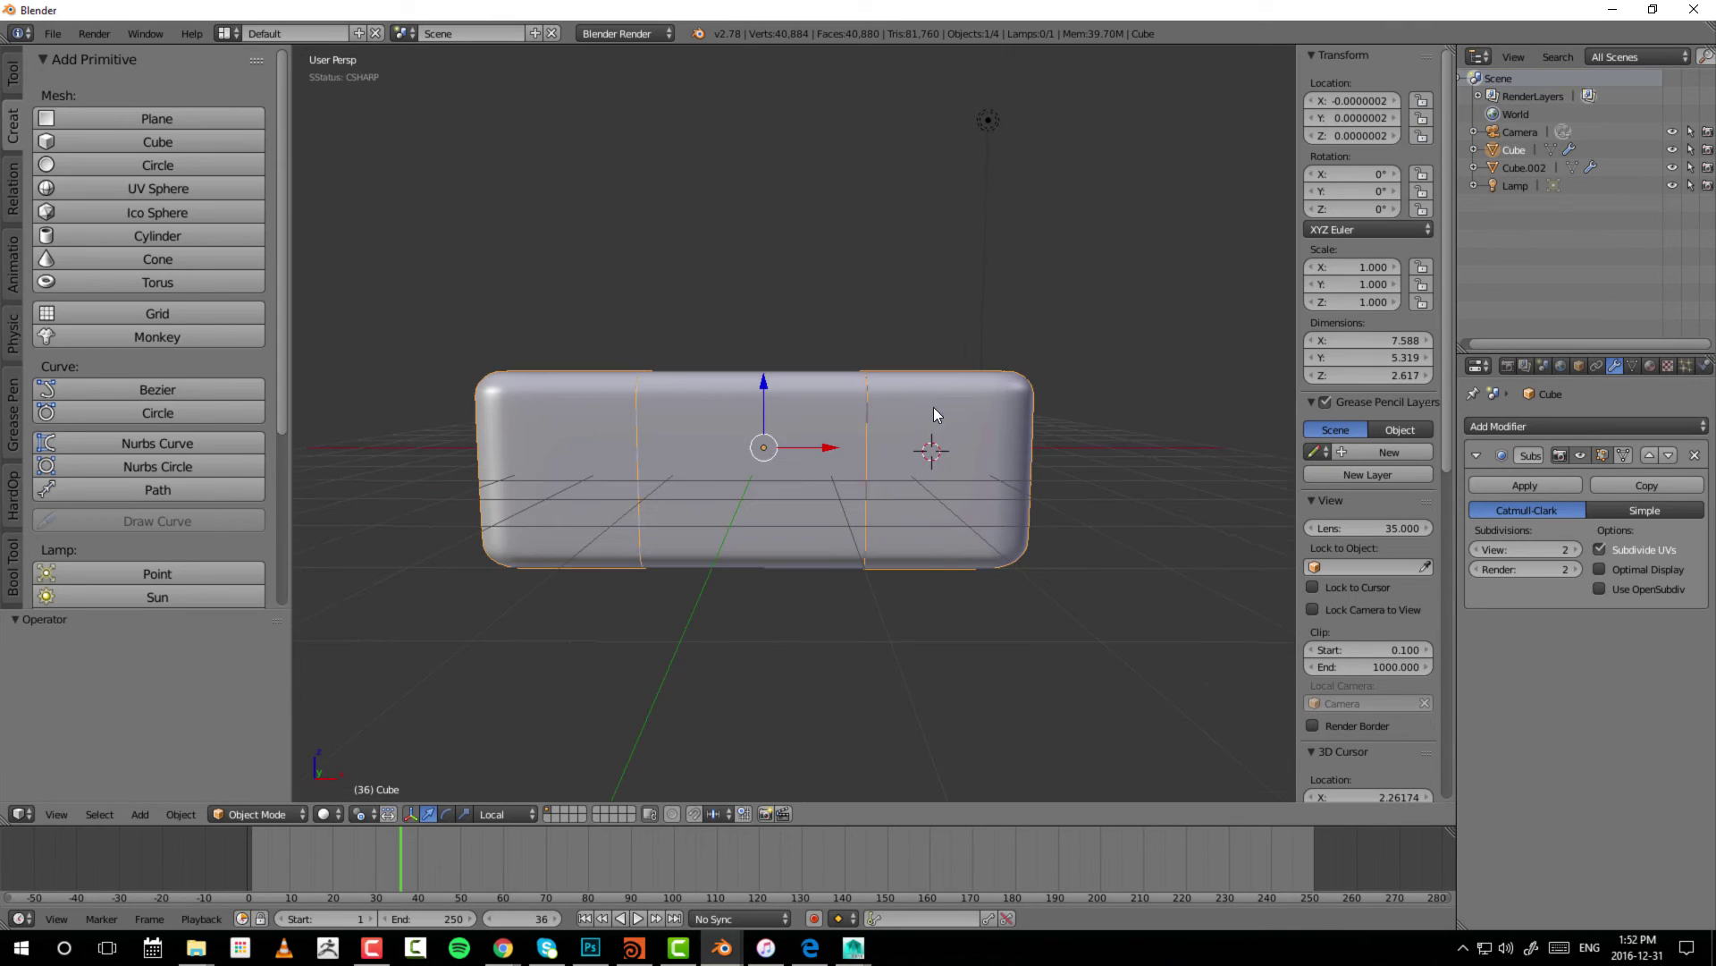
middle_drag(805, 247, 1041, 384)
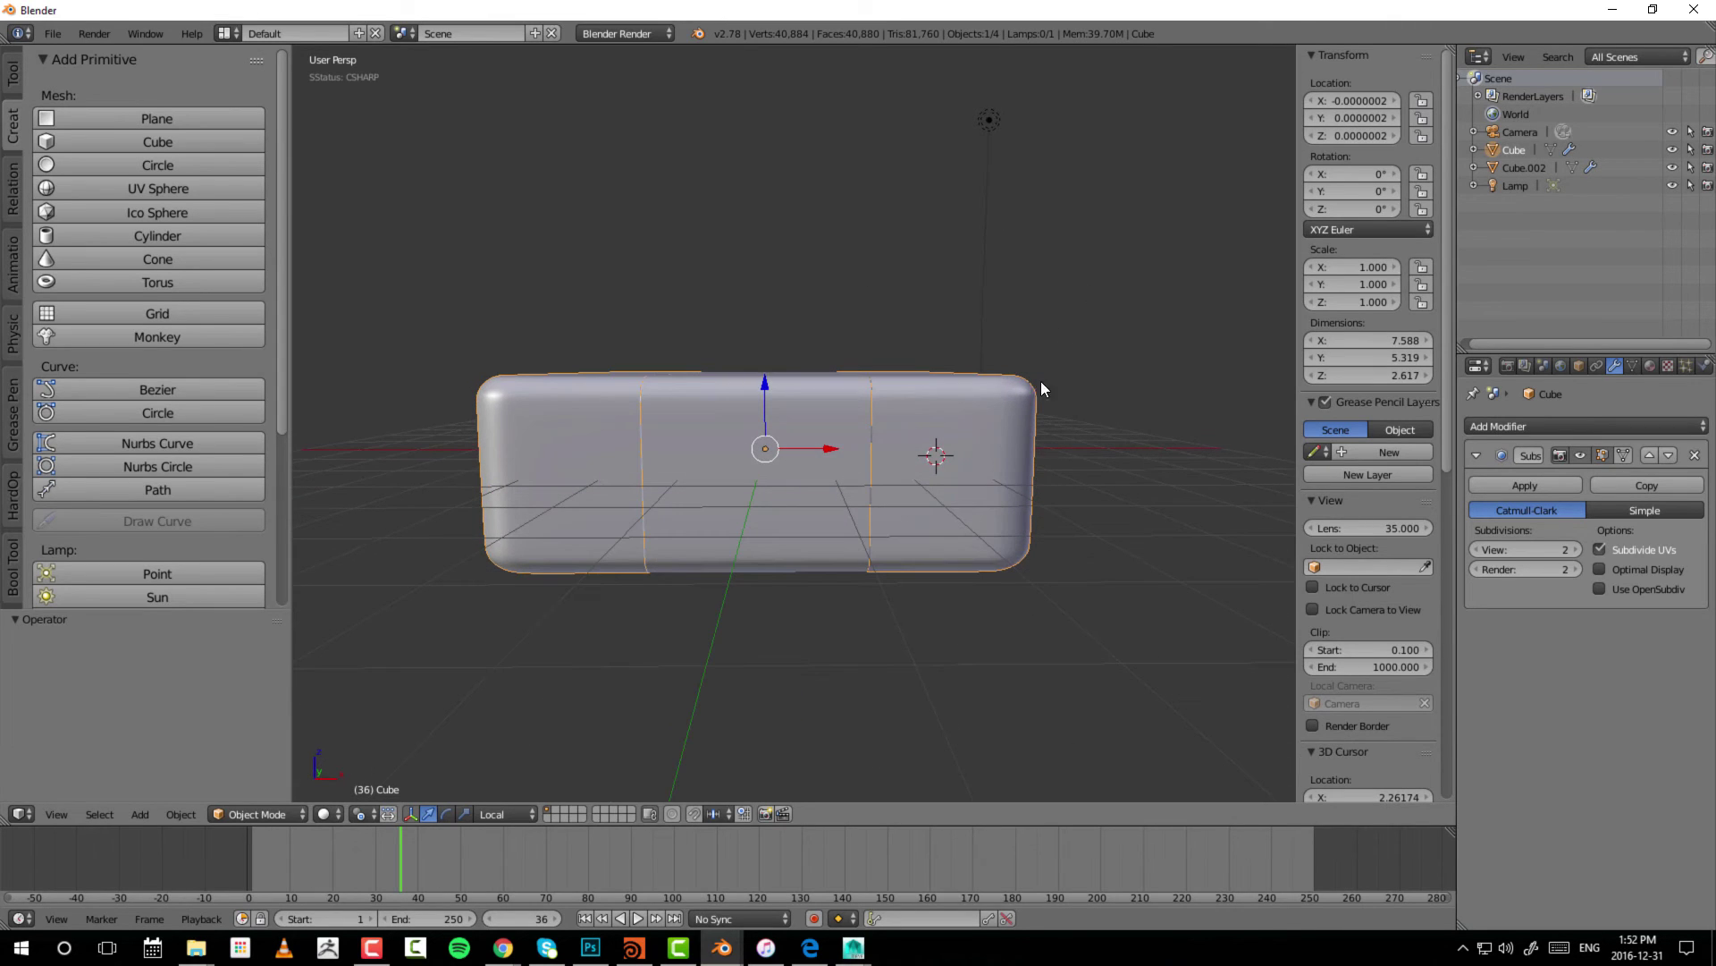
click(1064, 254)
key(r)
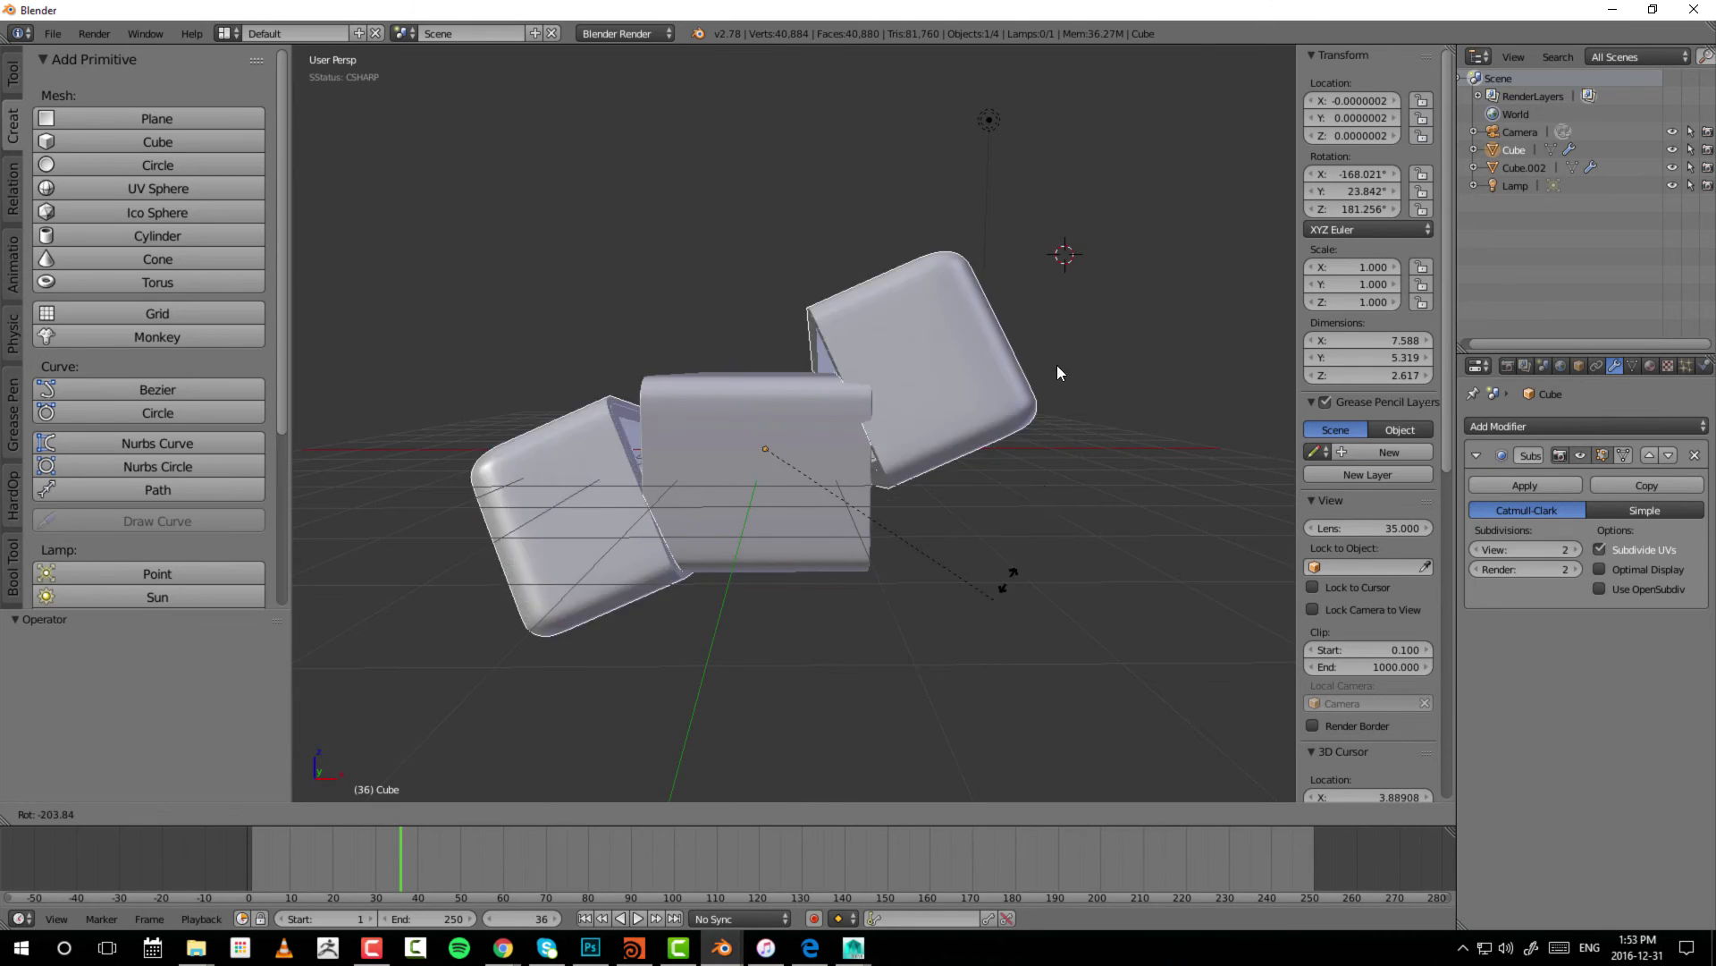
right_click(830, 426)
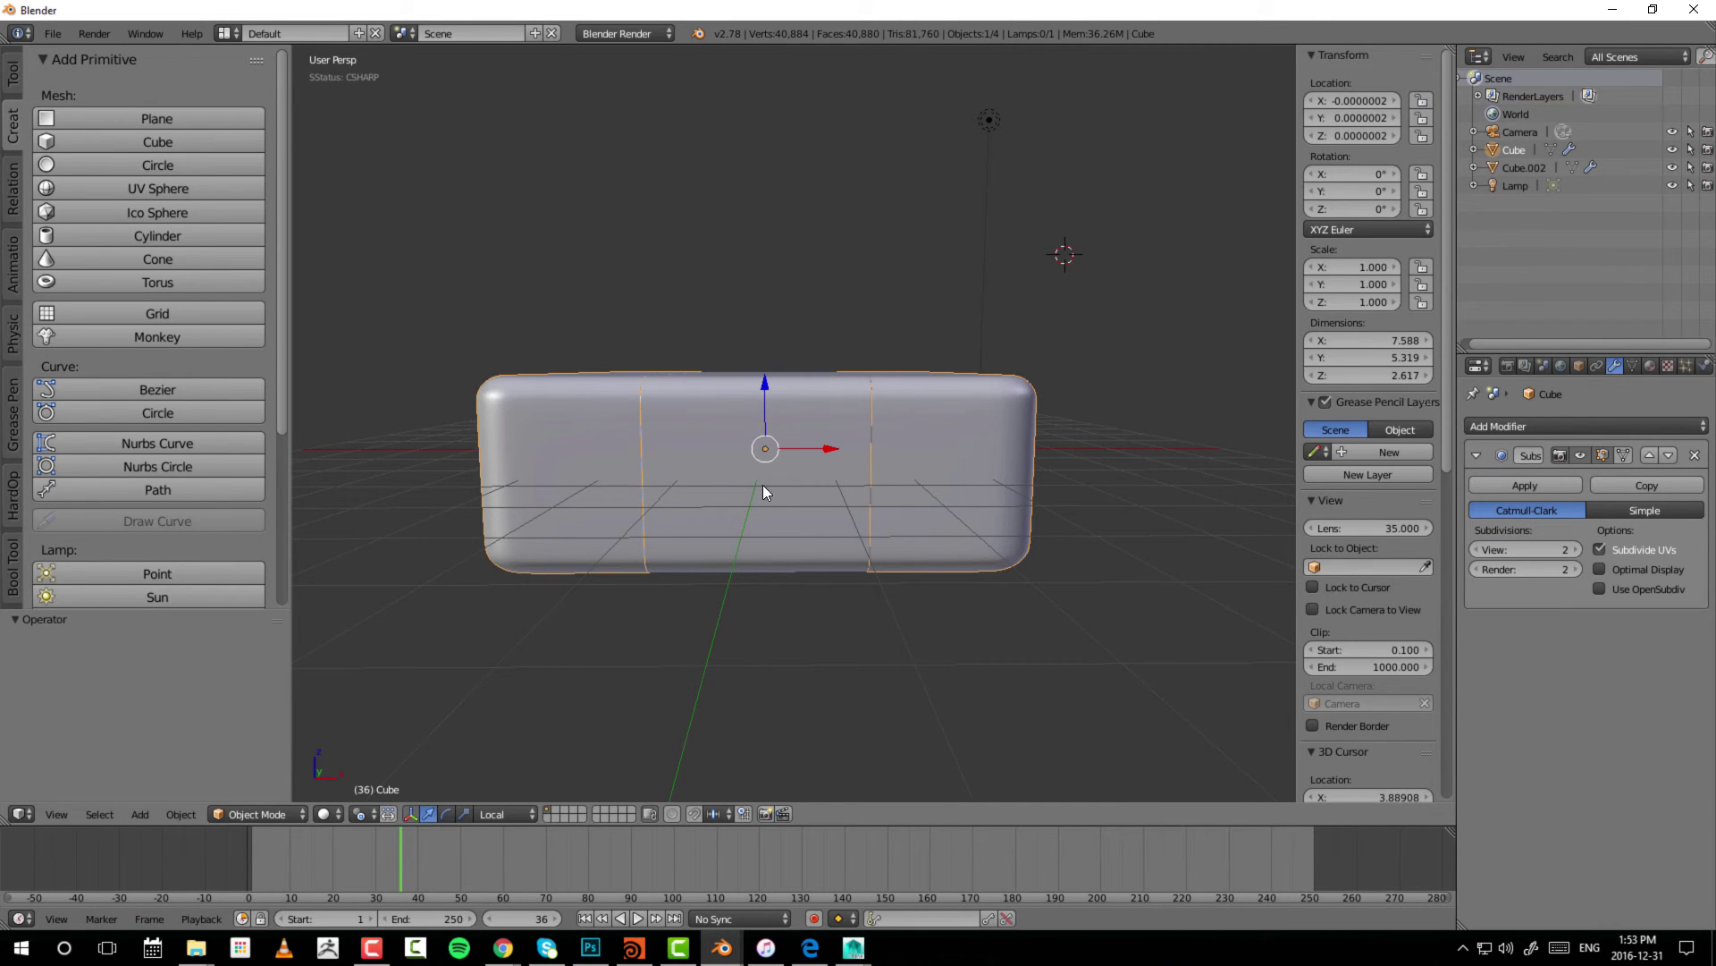
key(r)
right_click(975, 413)
- Try the 3D cursor at several spots around the box, ending above its upper corner, and set the pivot point to 3D Cursor
click(1138, 566)
click(1100, 685)
click(948, 229)
click(468, 268)
click(1053, 337)
click(358, 815)
click(397, 773)
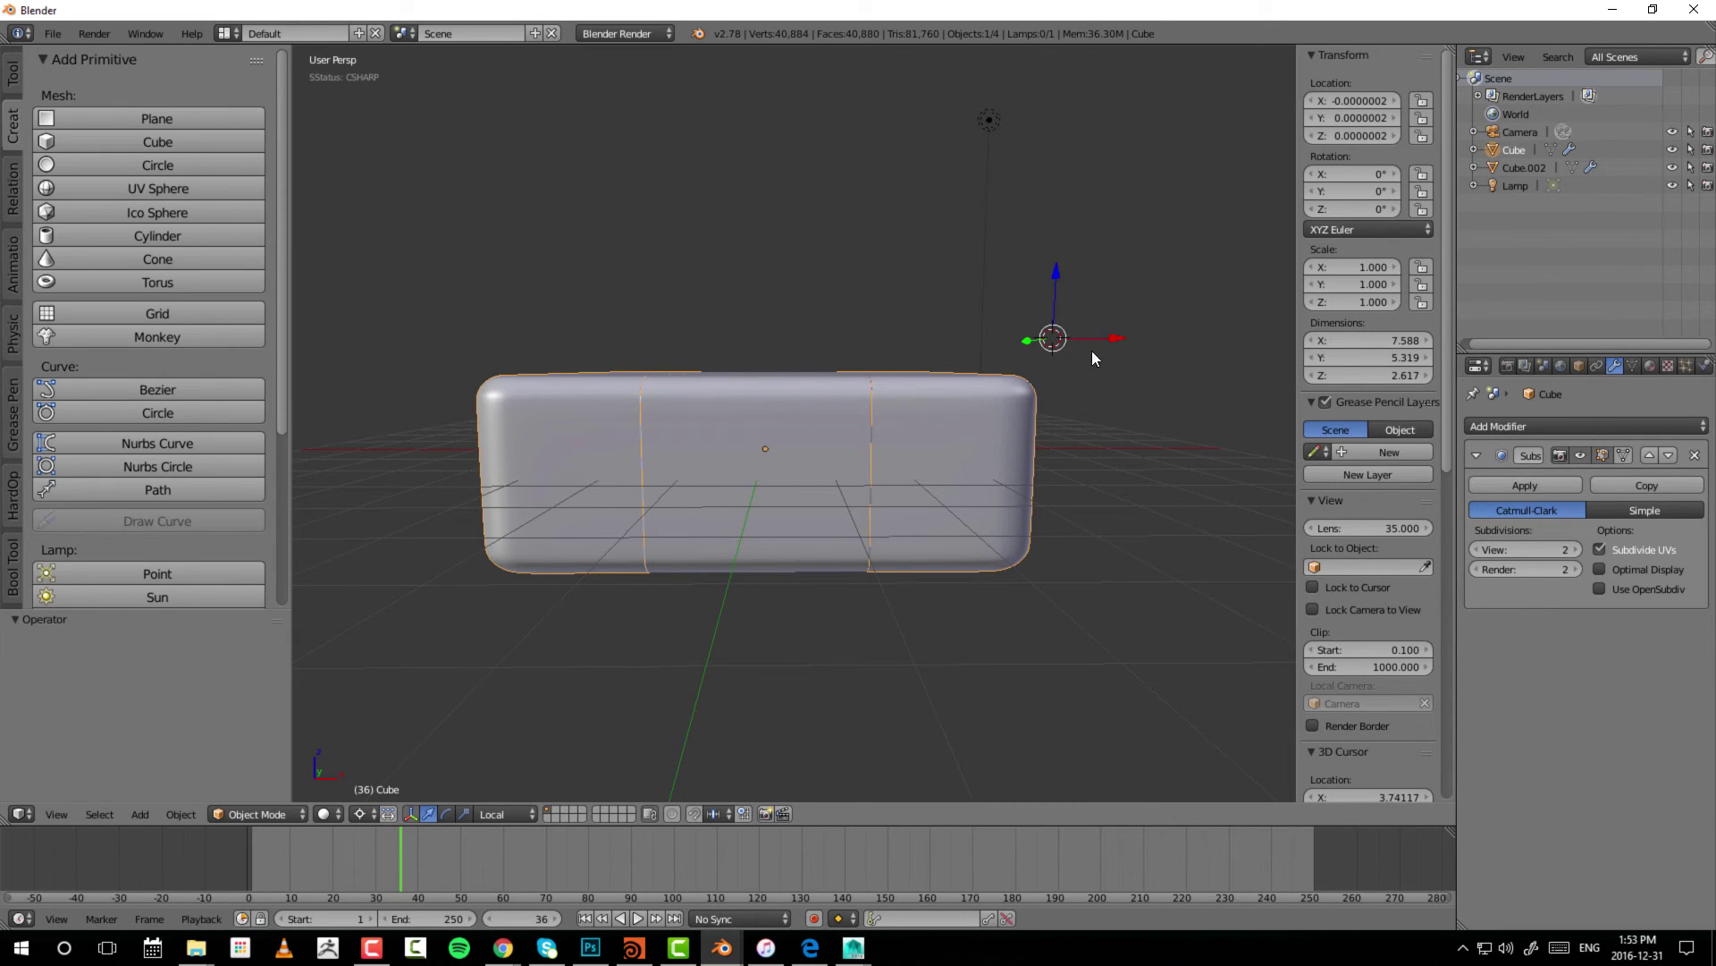
- Try rotating the end sections around the 3D cursor at one upper corner, at the opposite upper corner and near the box's centre
key(r)
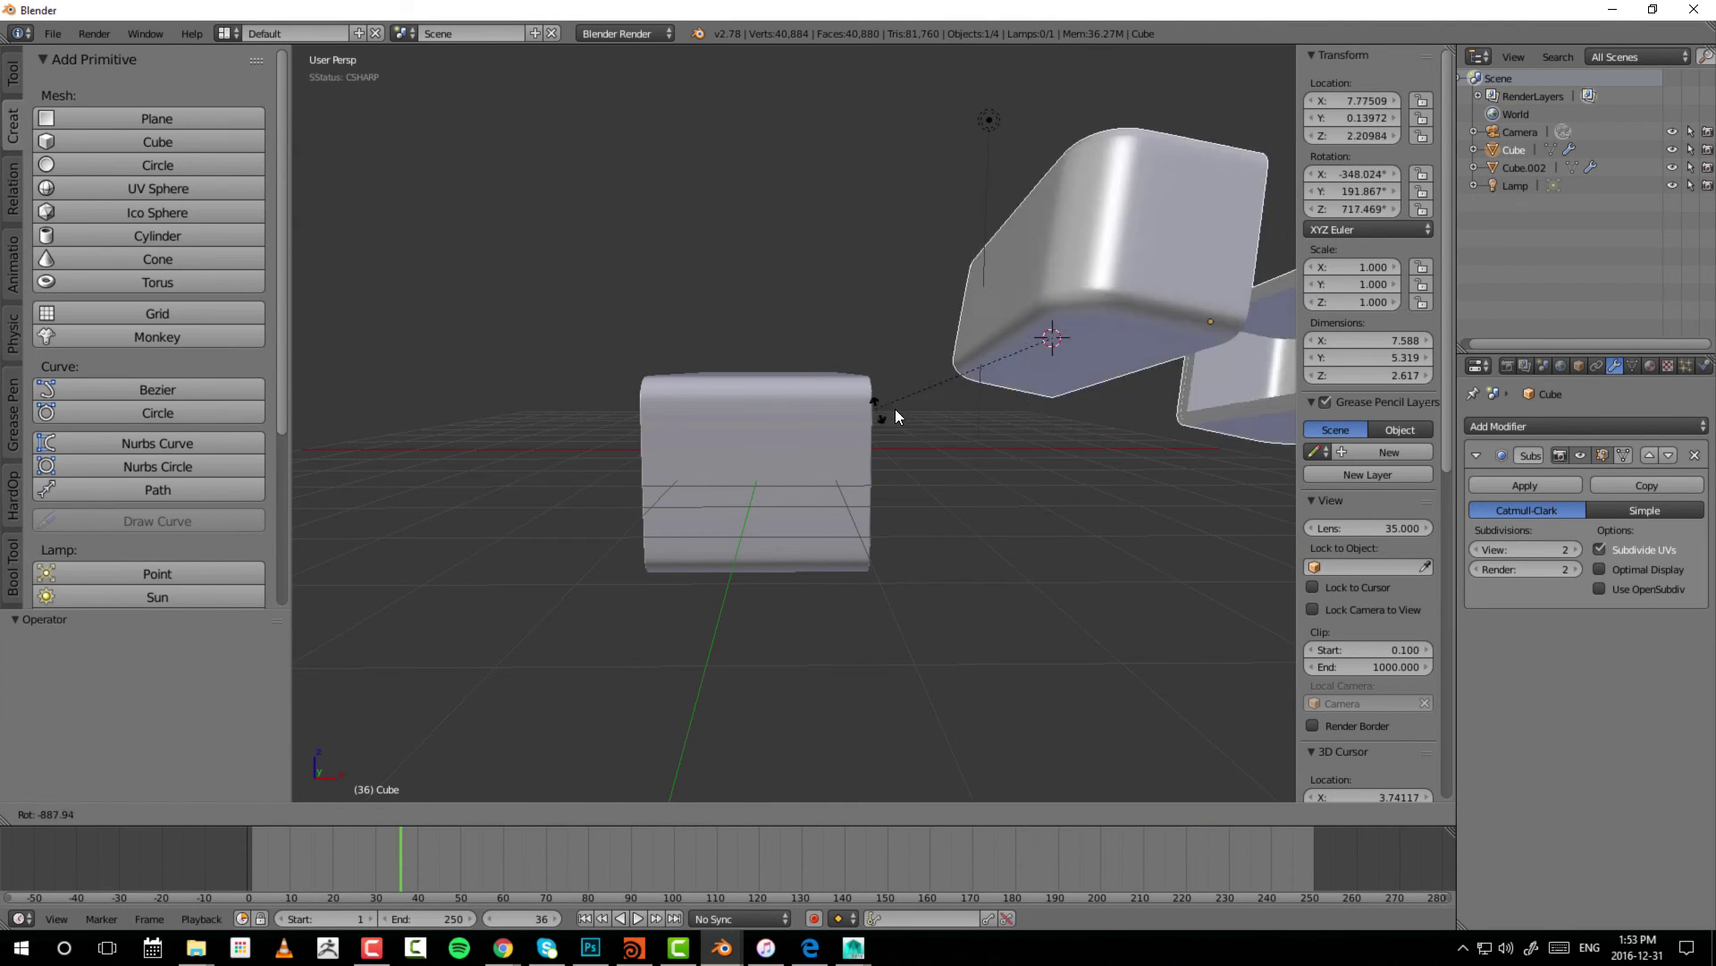
key(Escape)
click(499, 336)
key(r)
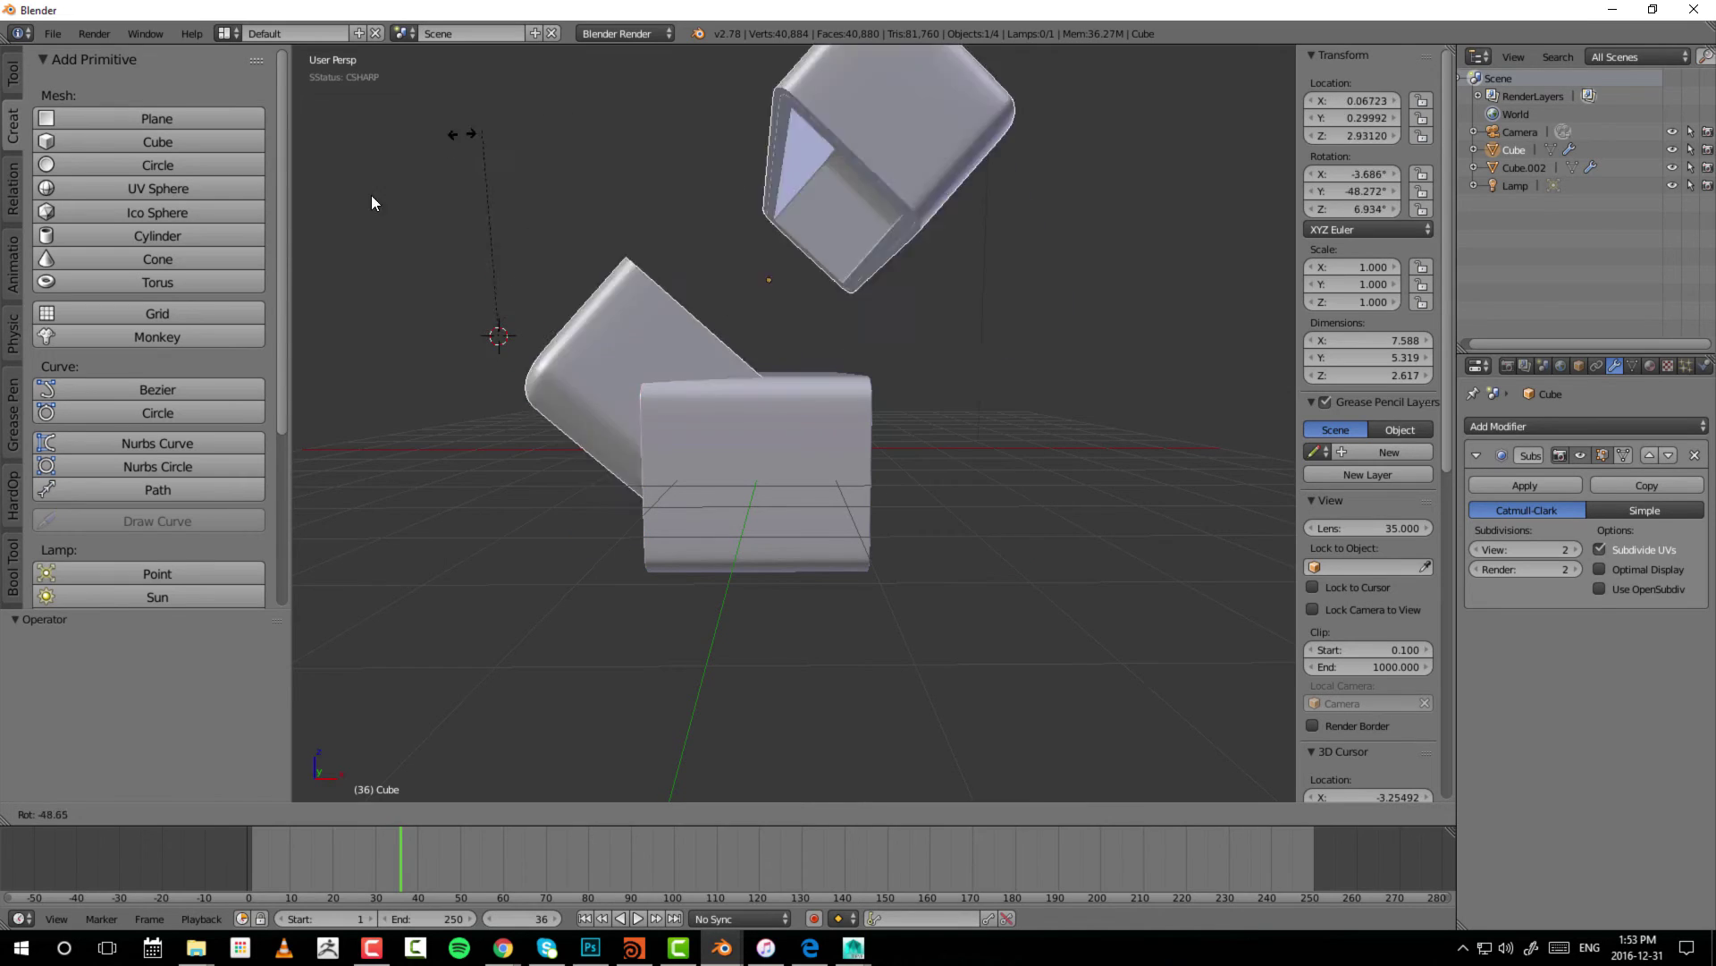
key(Escape)
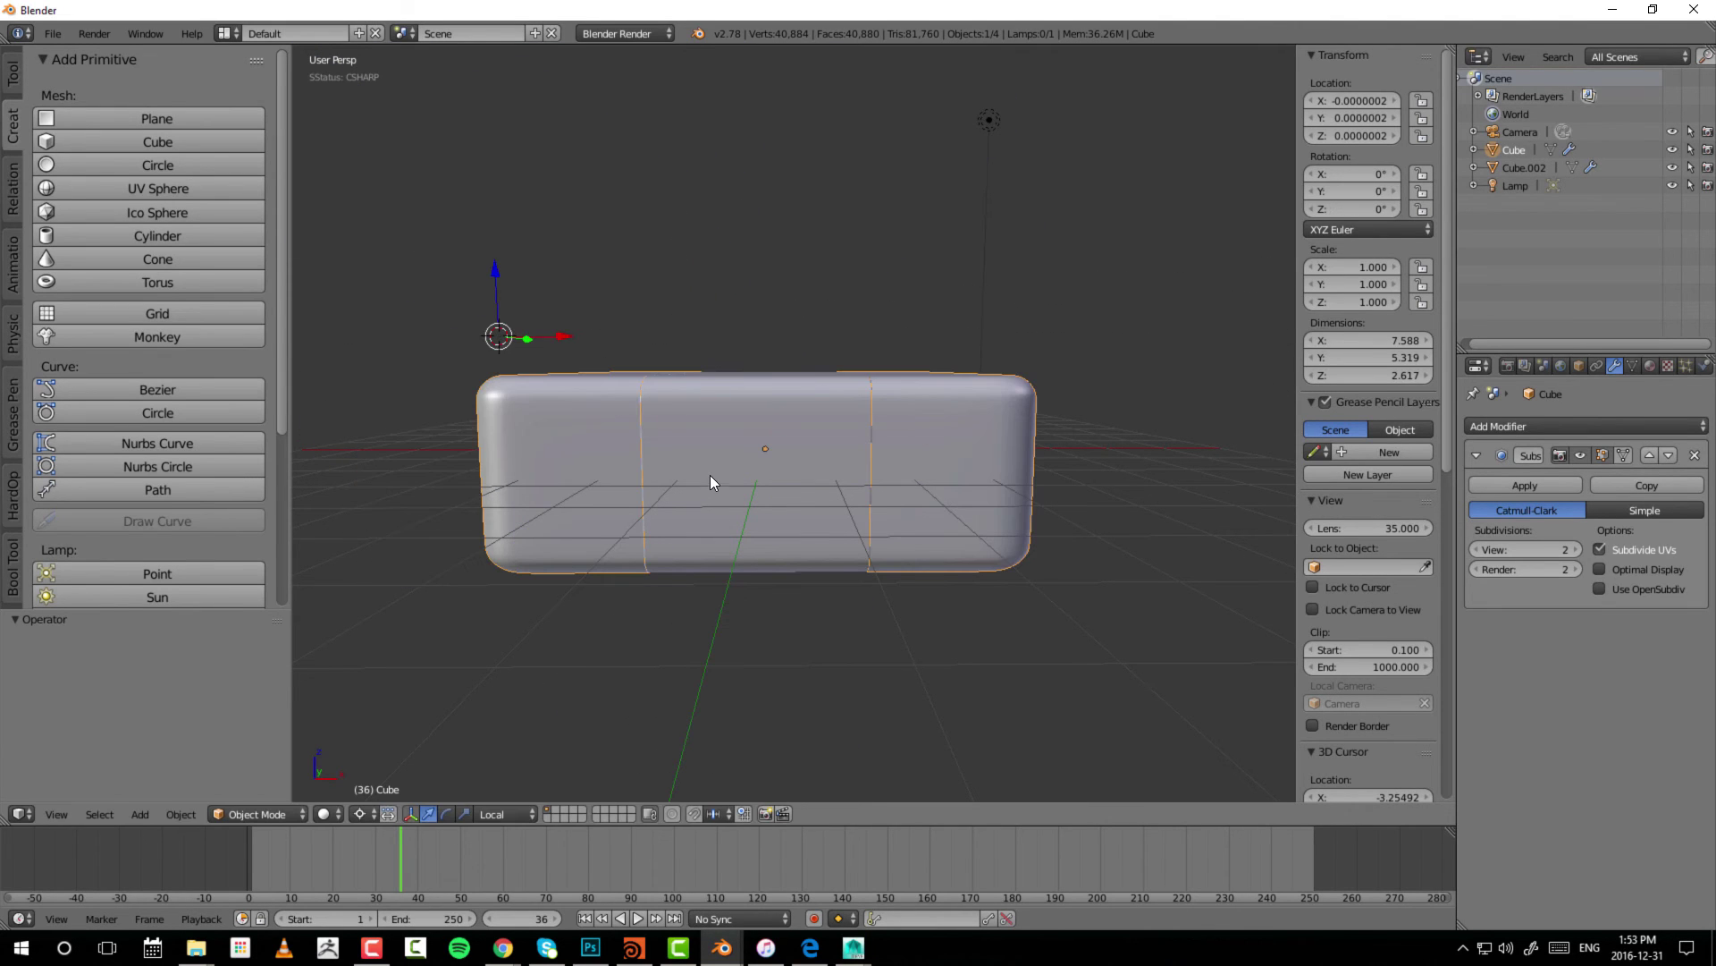
click(769, 468)
key(r)
key(Escape)
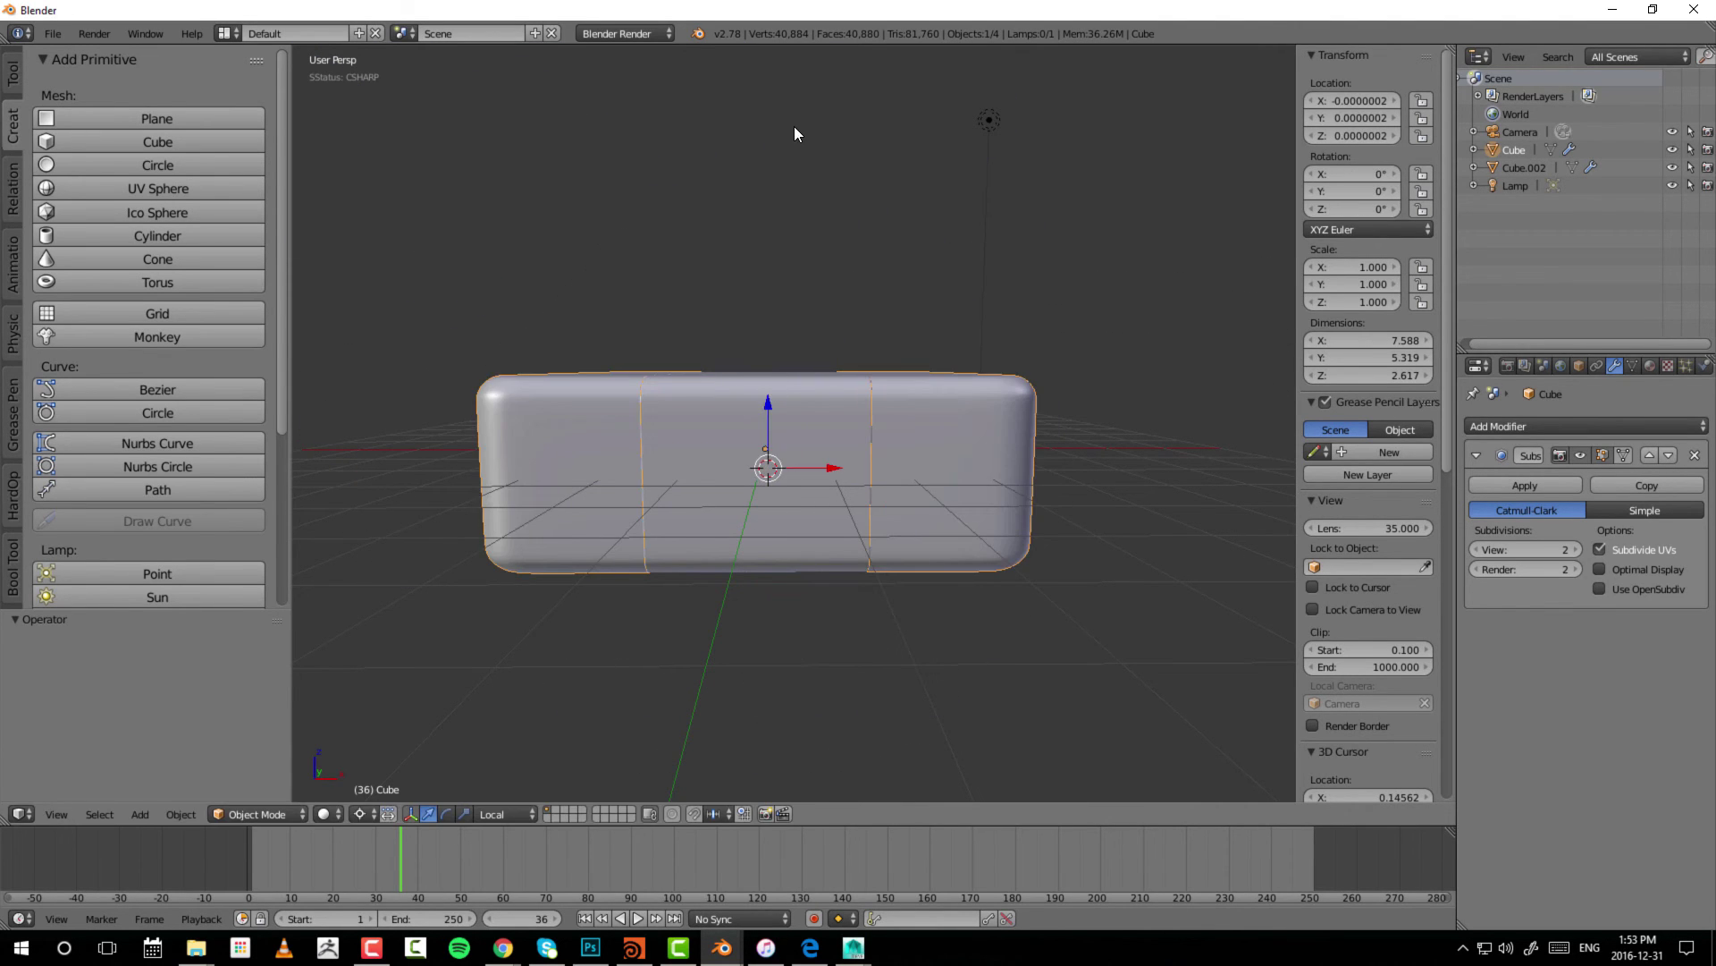
- Place the 3D cursor high above the middle of the box and try rotating and scaling the end sections around it
click(794, 126)
key(r)
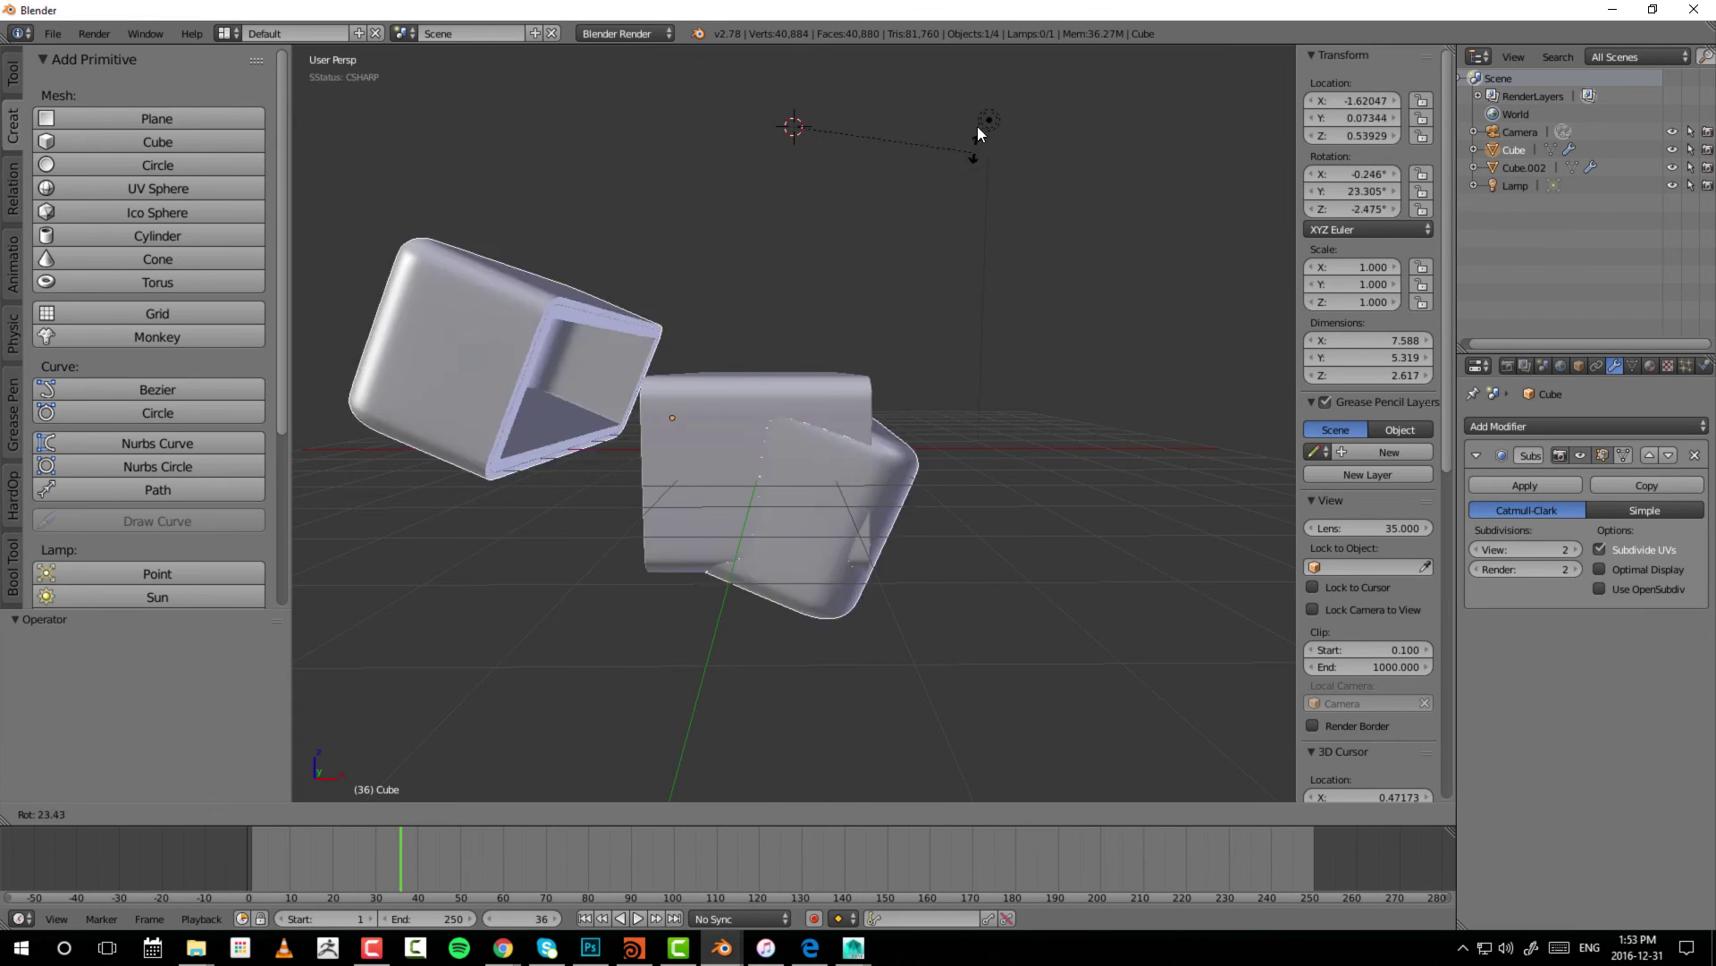
key(Escape)
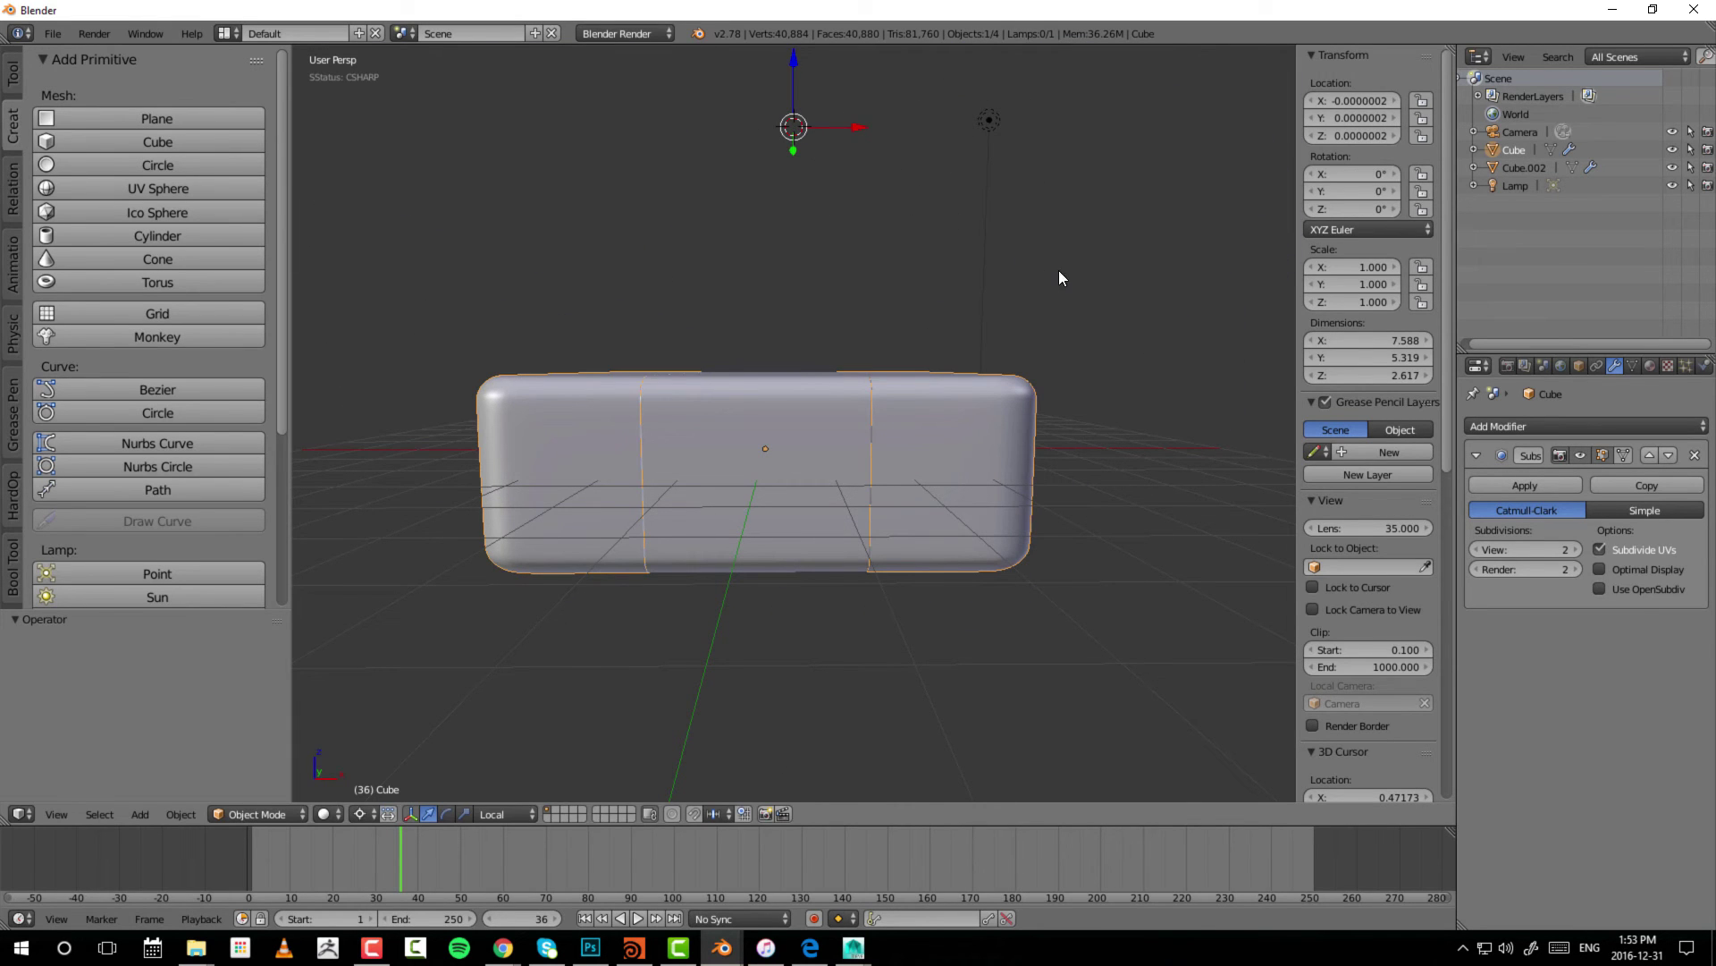
key(s)
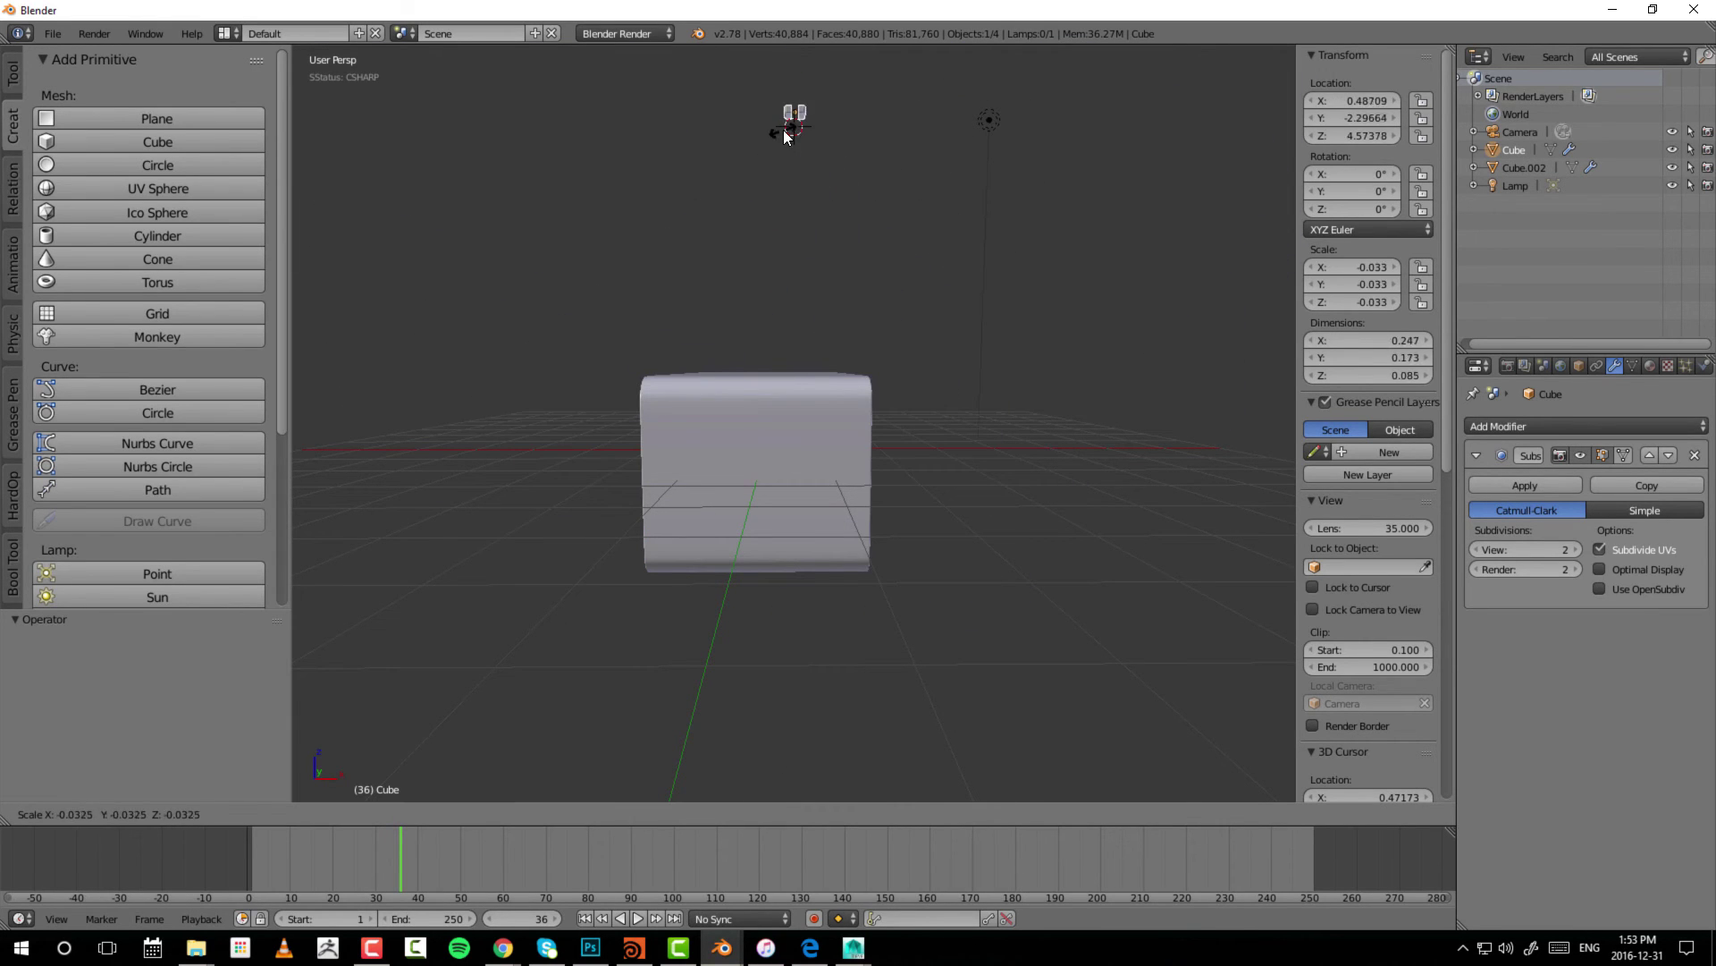
key(Escape)
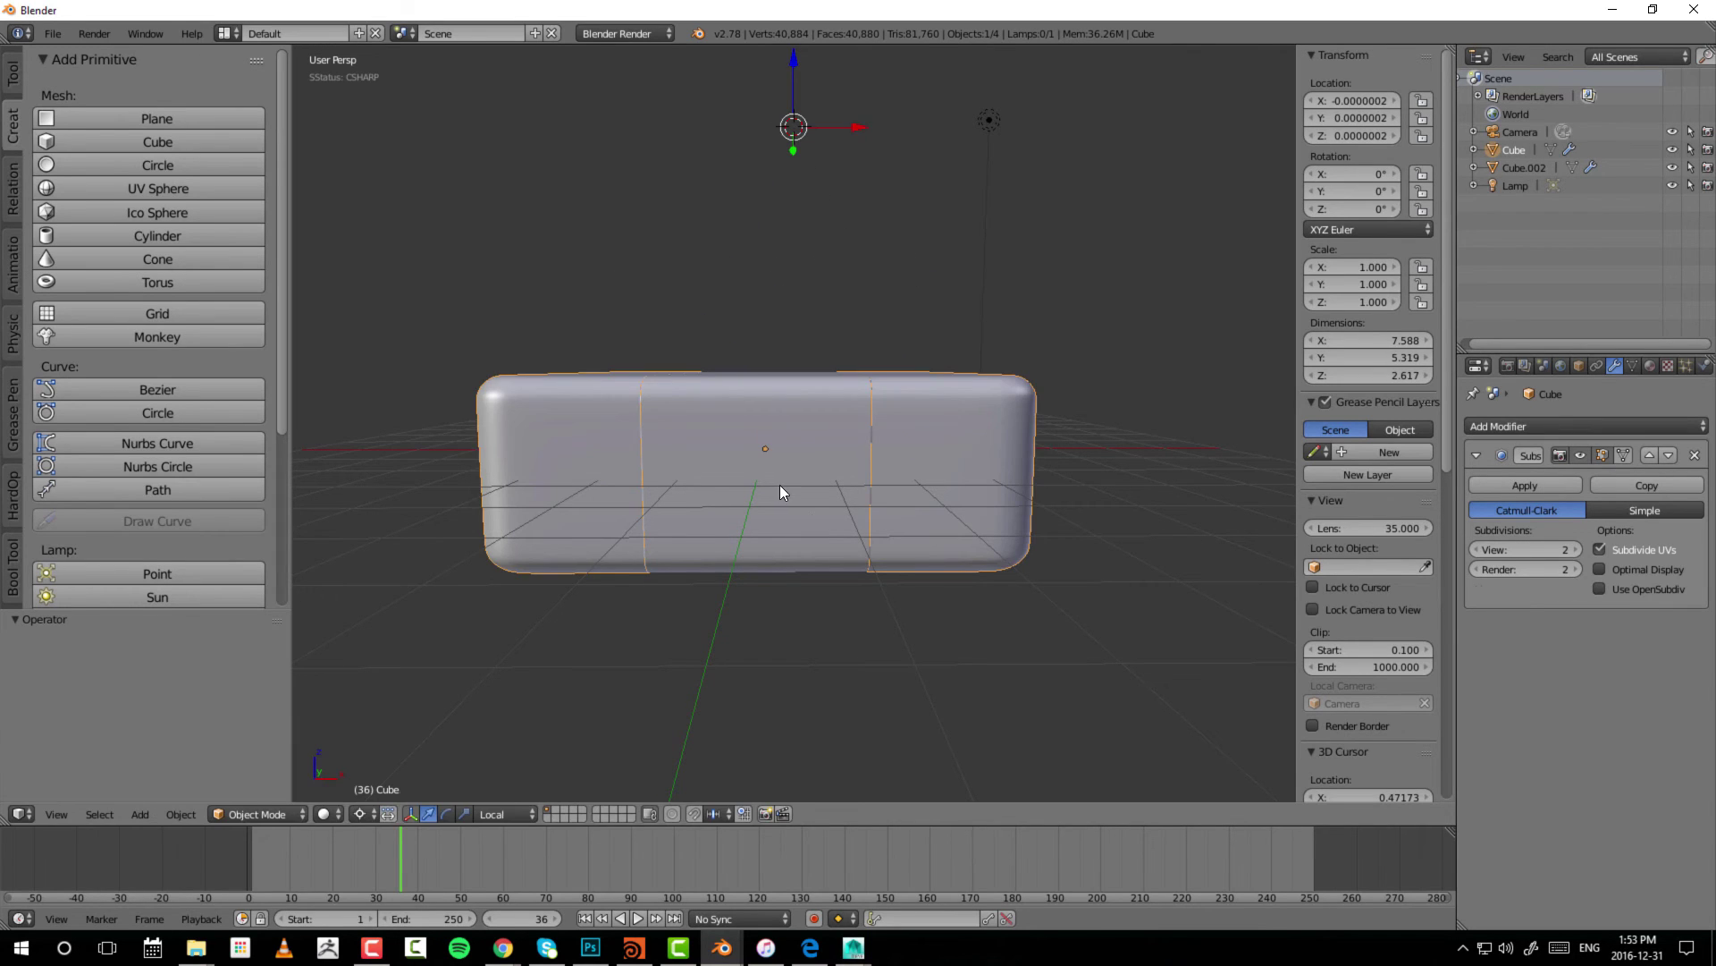
- Select the box's middle section, try moving it, and set the pivot point to Active Element
right_click(780, 484)
key(g)
key(Escape)
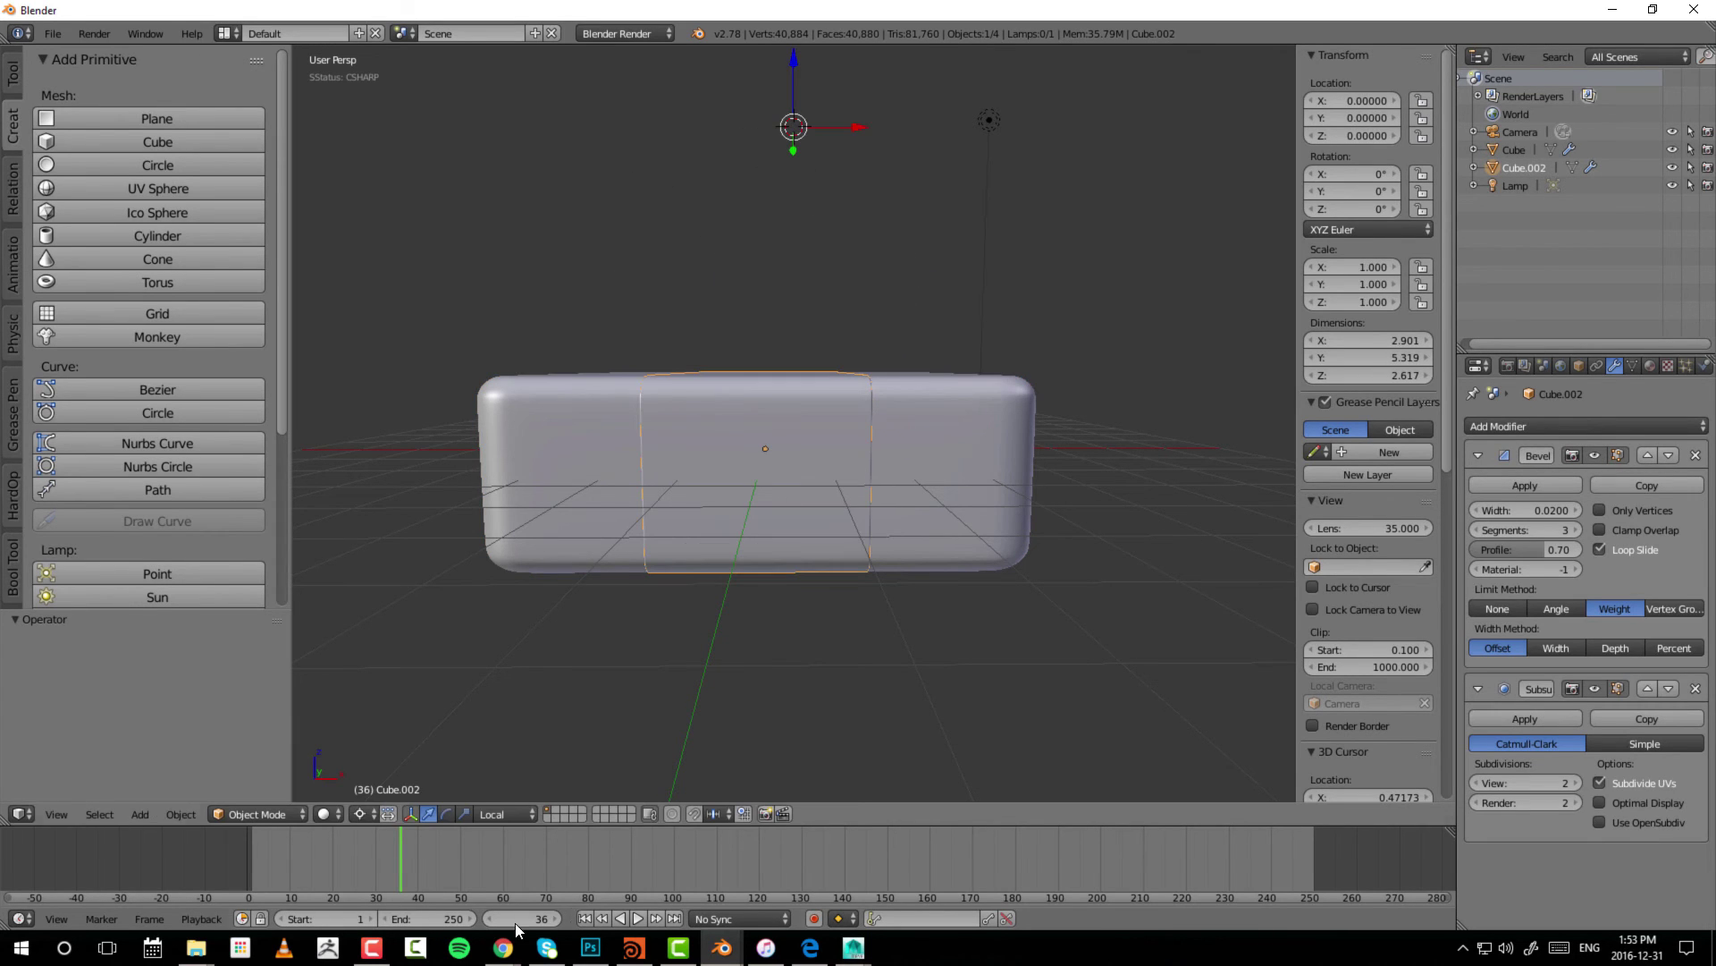
click(357, 814)
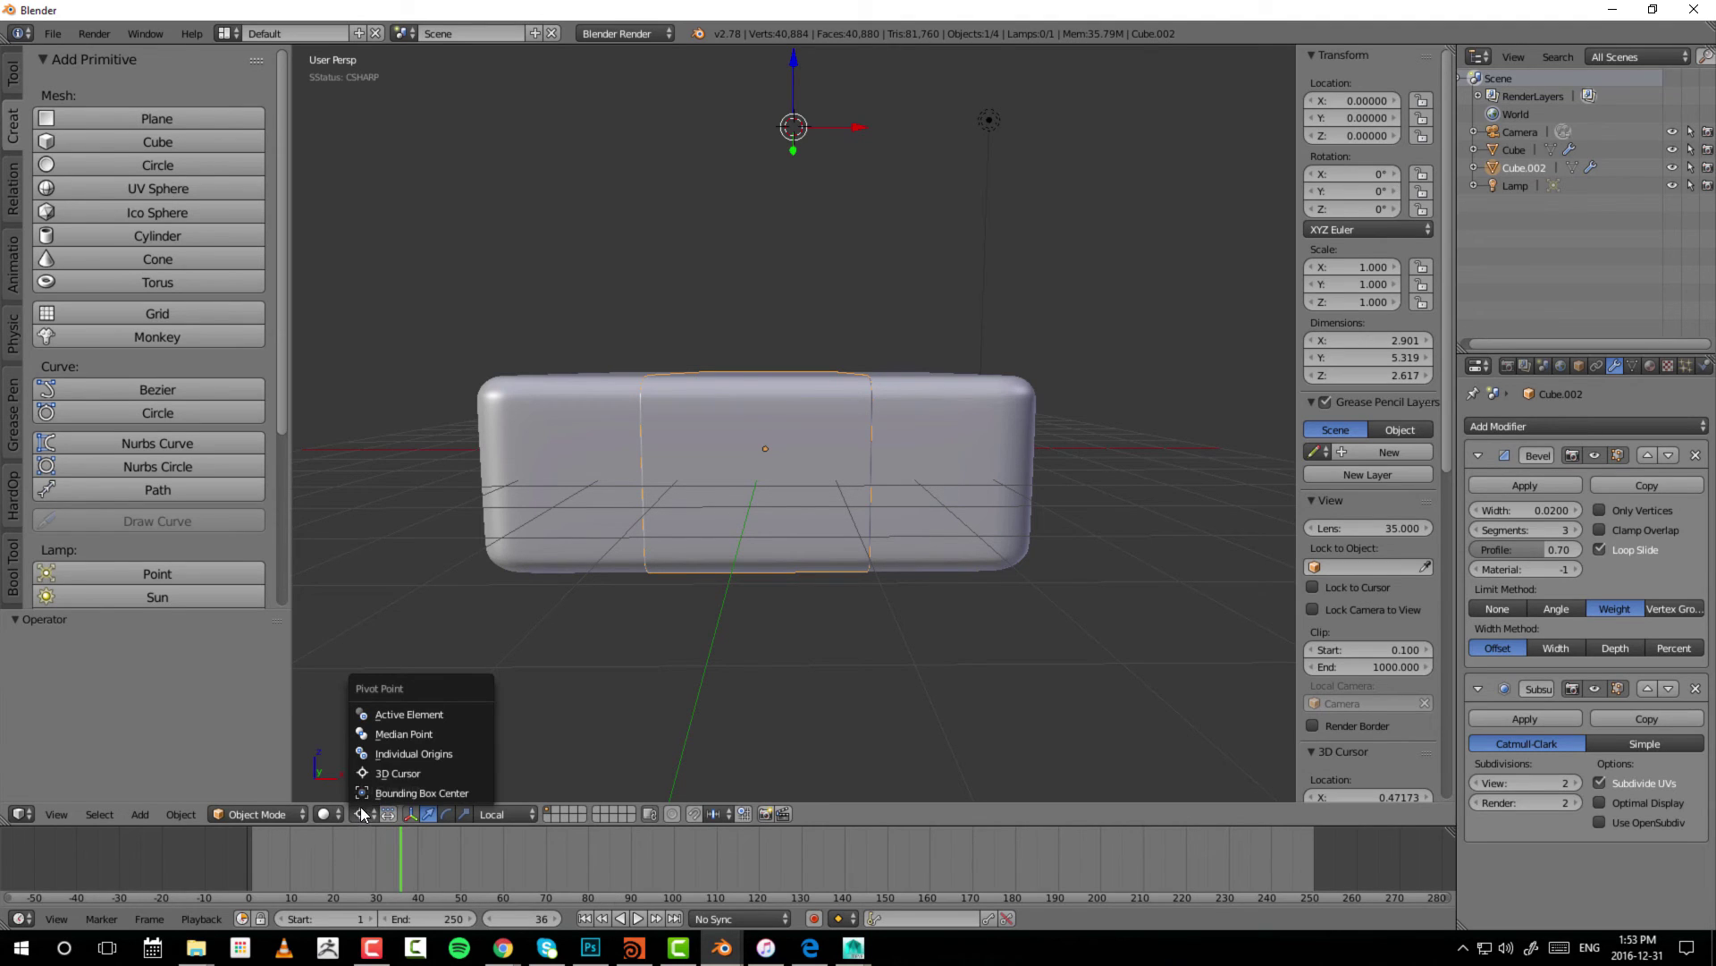
click(390, 715)
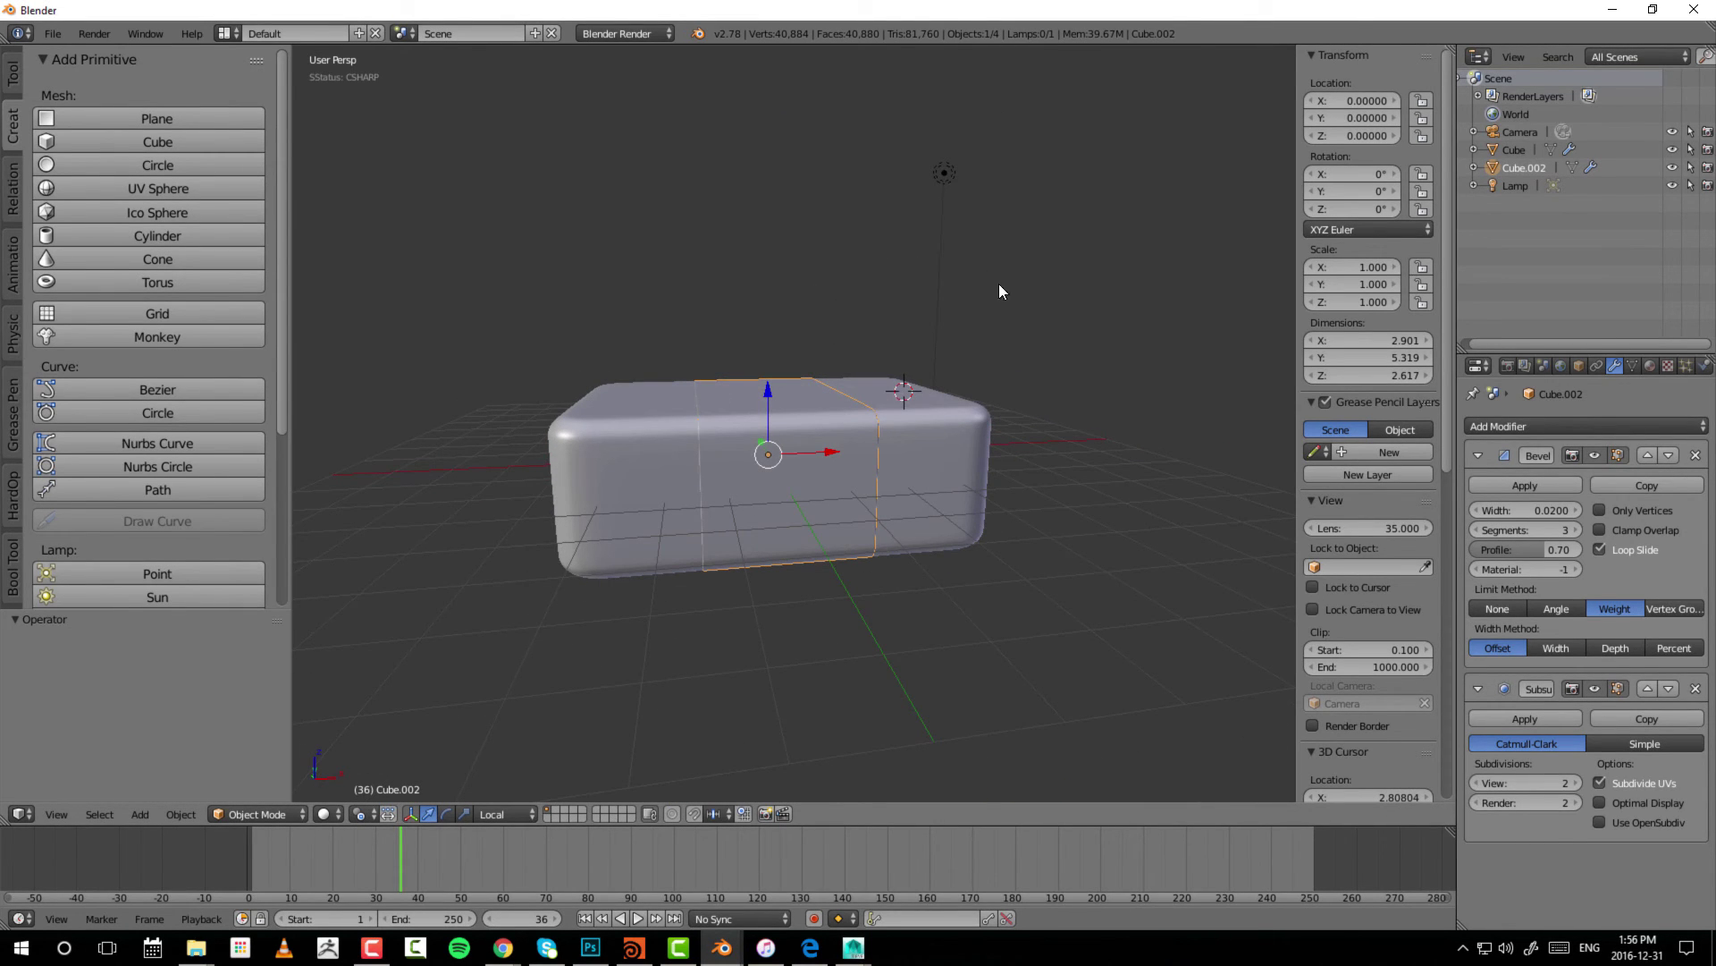
- Place the 3D cursor on the top face of one end section and set the middle section's origin to the 3D cursor
middle_drag(999, 292, 861, 453)
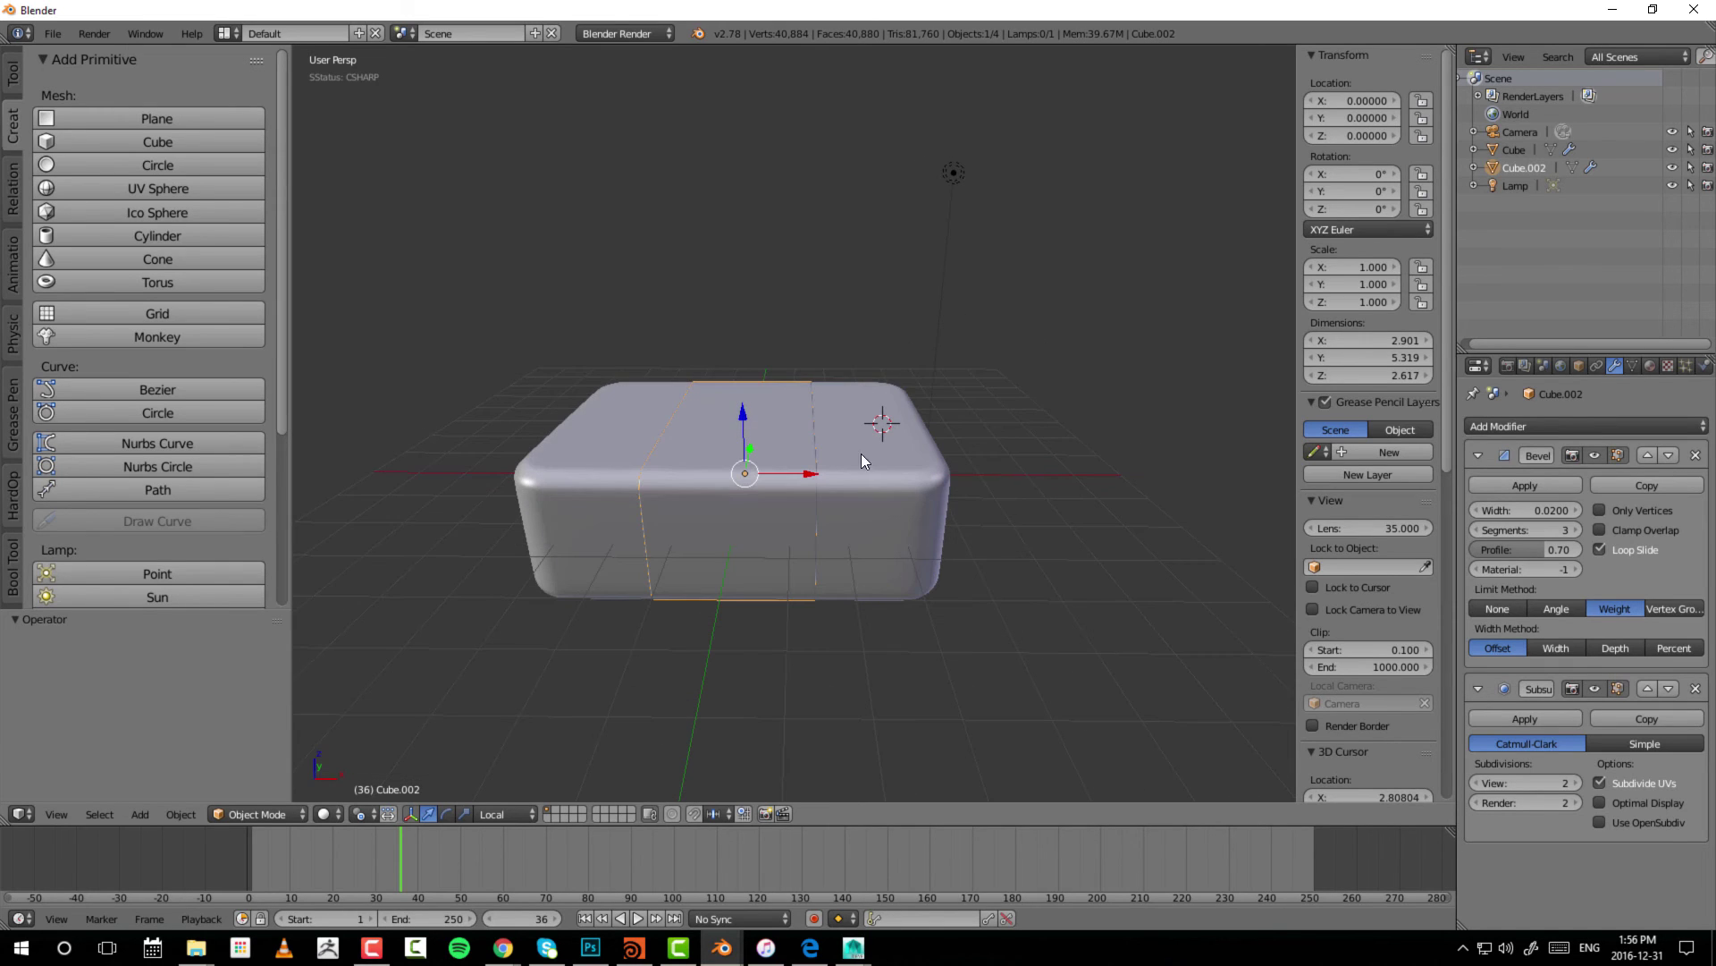
click(592, 421)
middle_drag(812, 522, 823, 506)
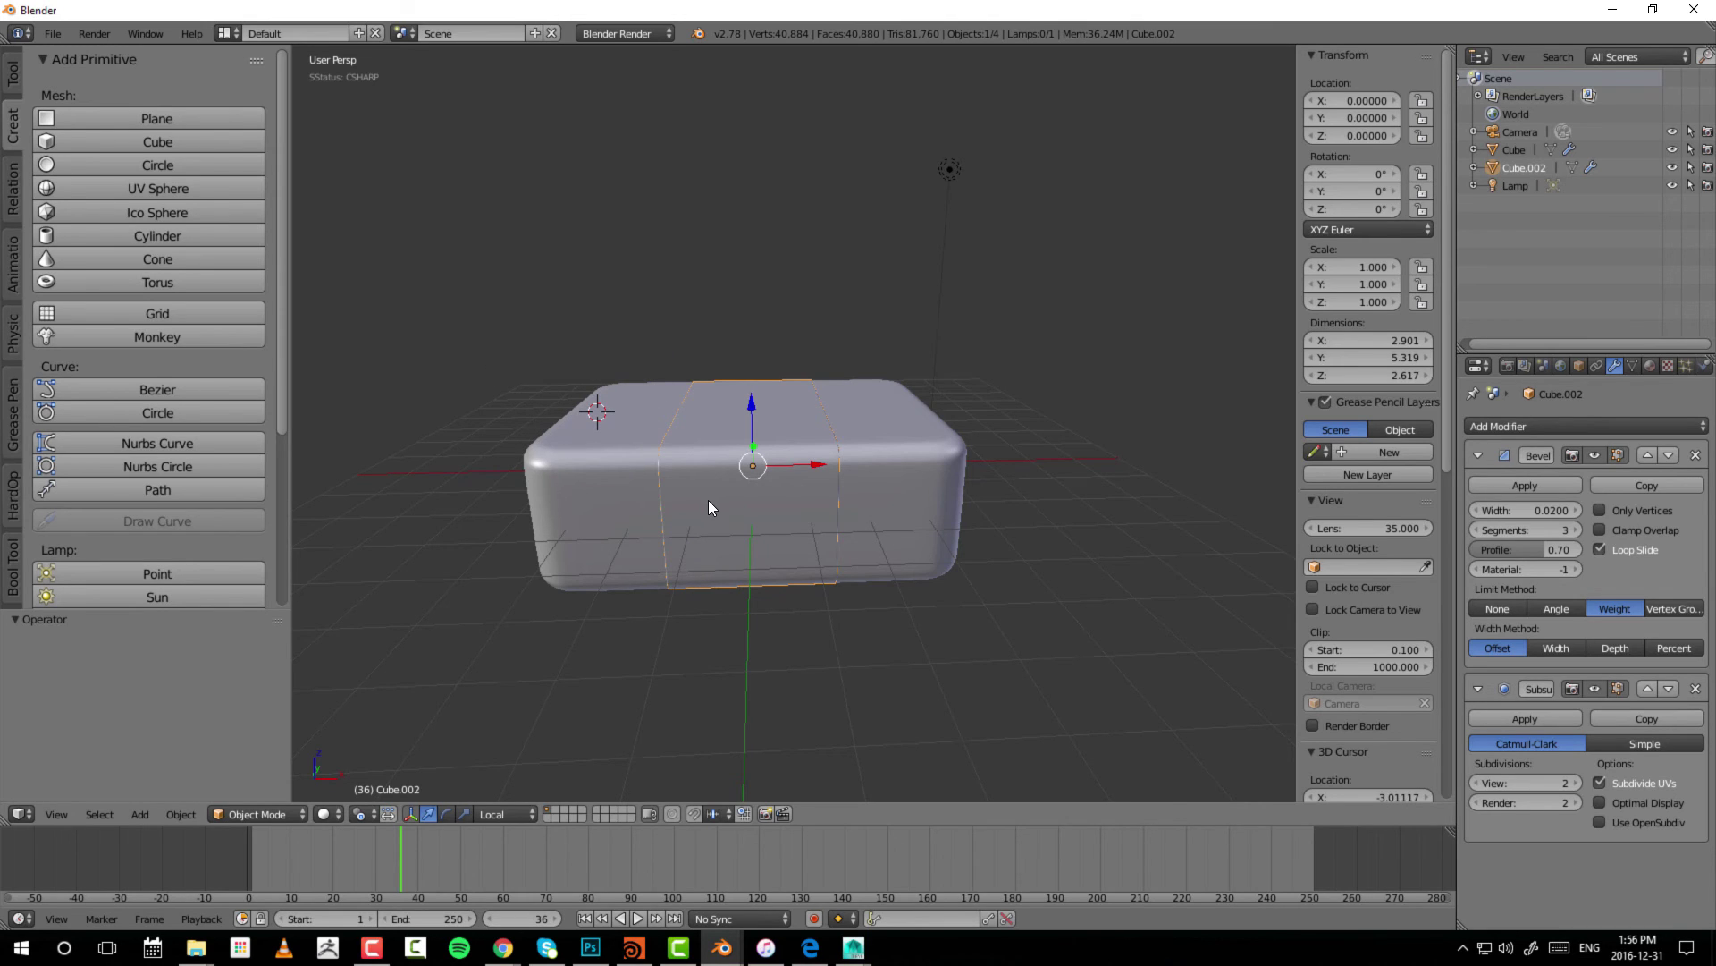
key(ctrl+shift+alt+c)
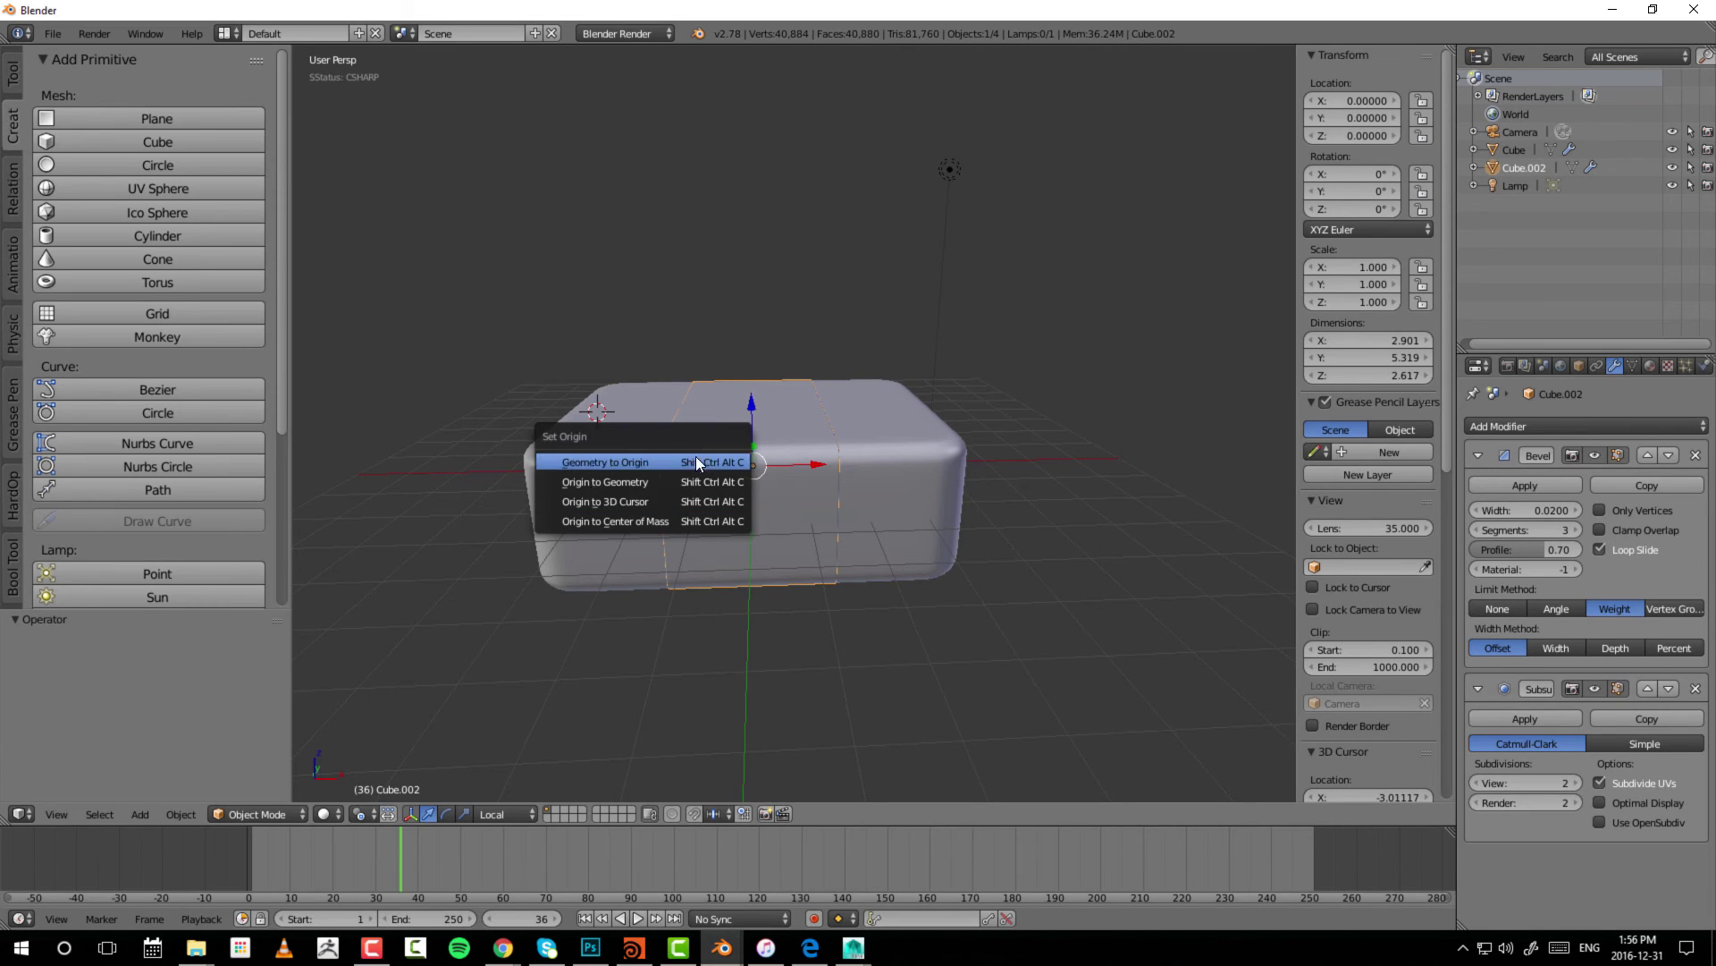
click(623, 504)
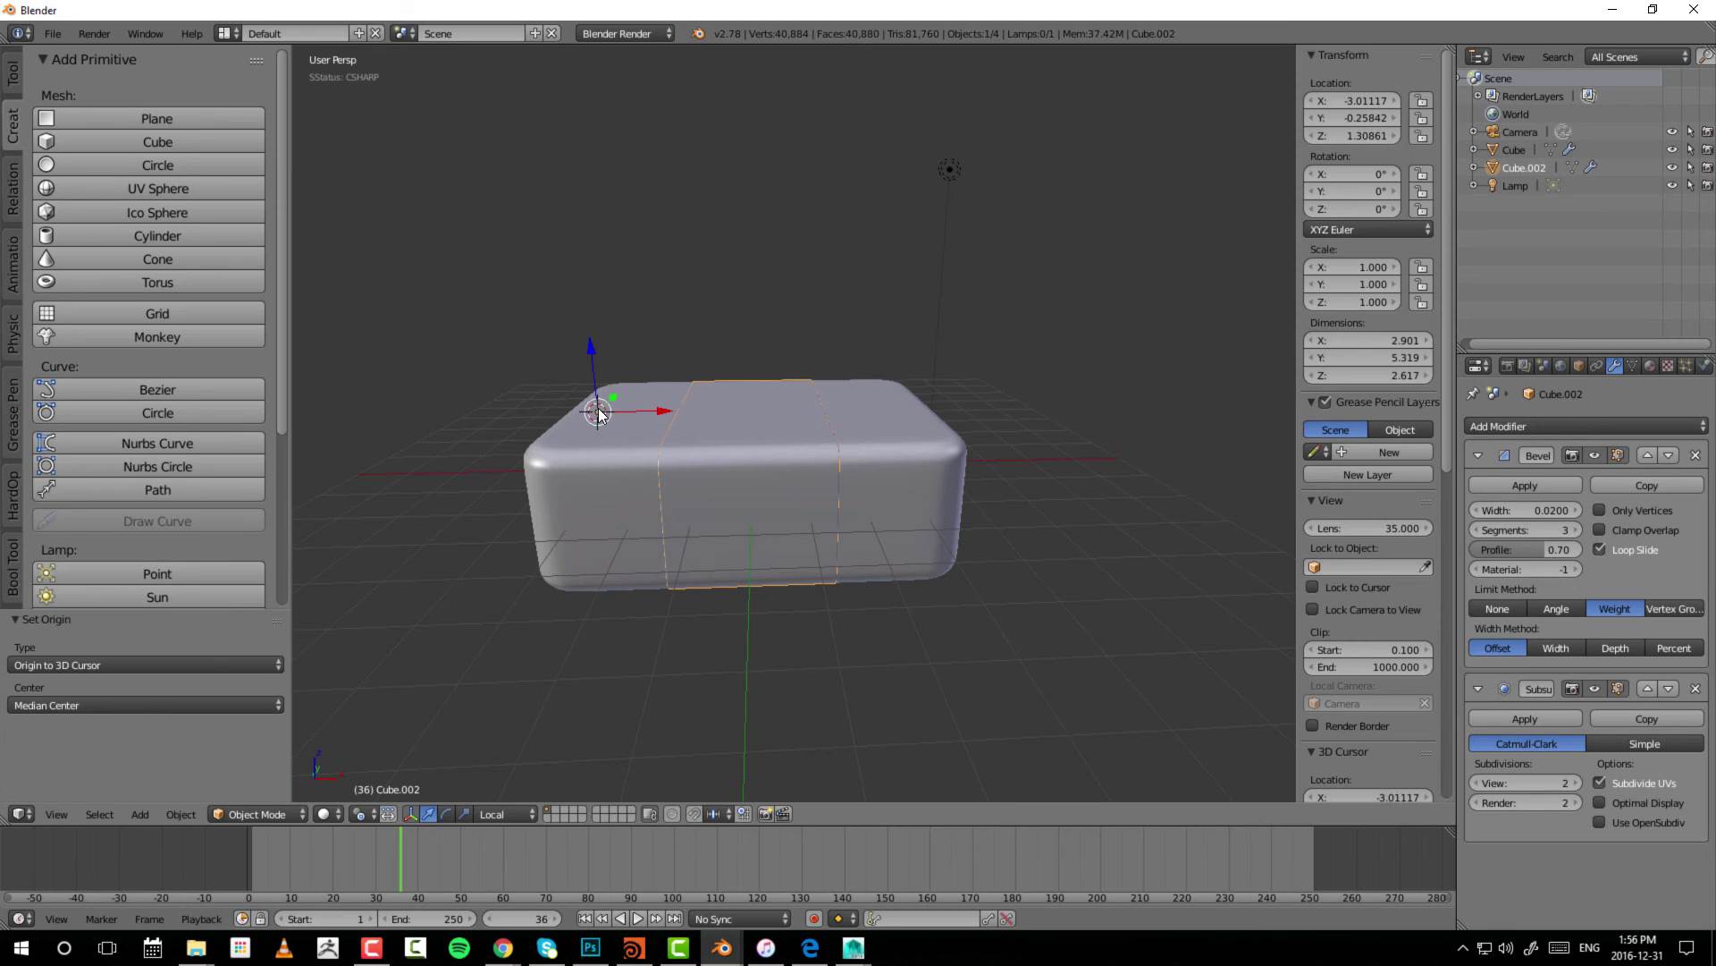
- Try rotating the middle section around its relocated origin, and return the origin to the centre of the box
middle_drag(790, 497, 771, 481)
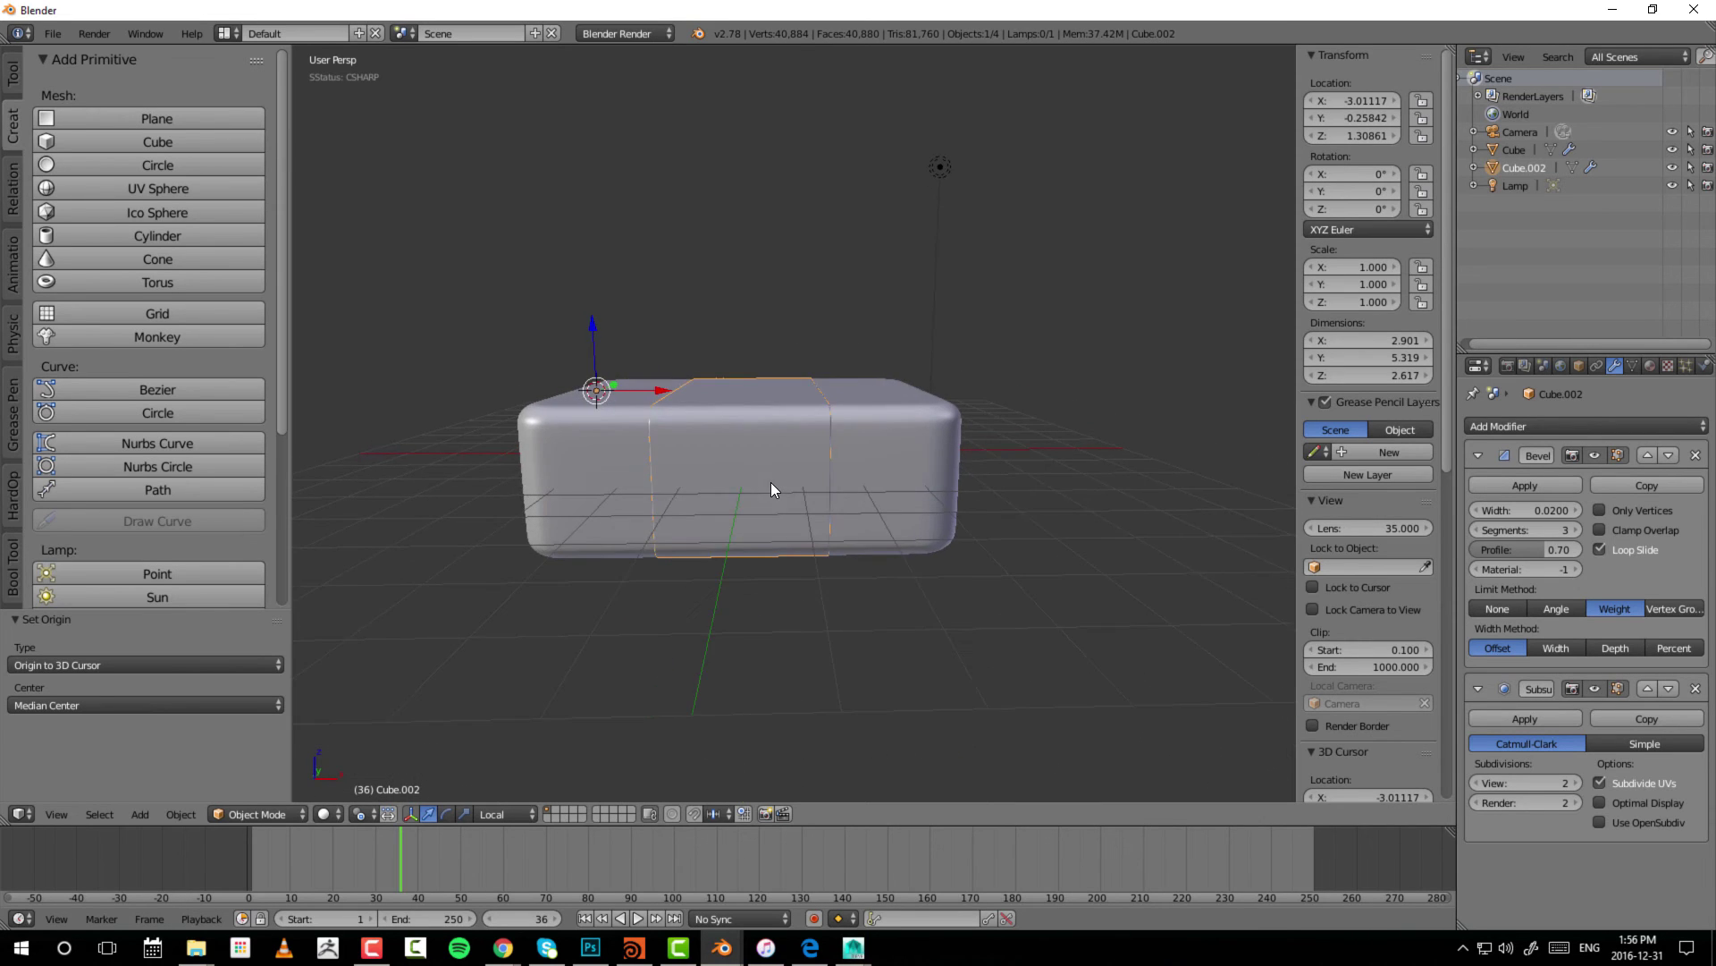
key(r)
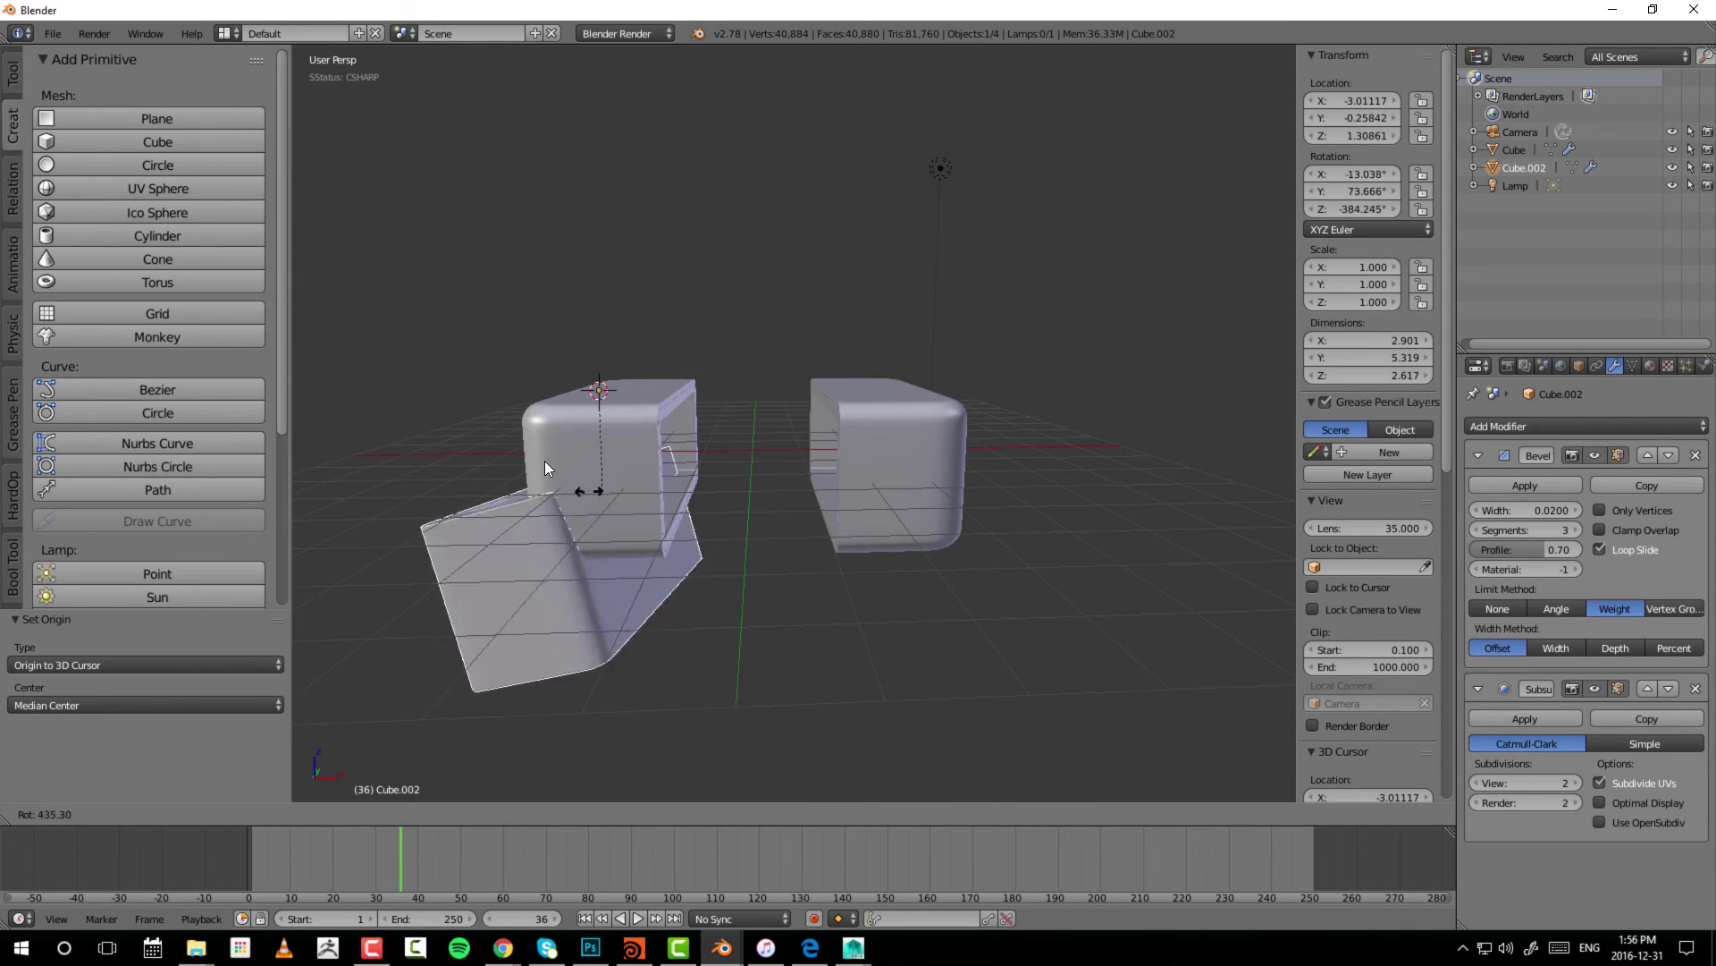
key(Escape)
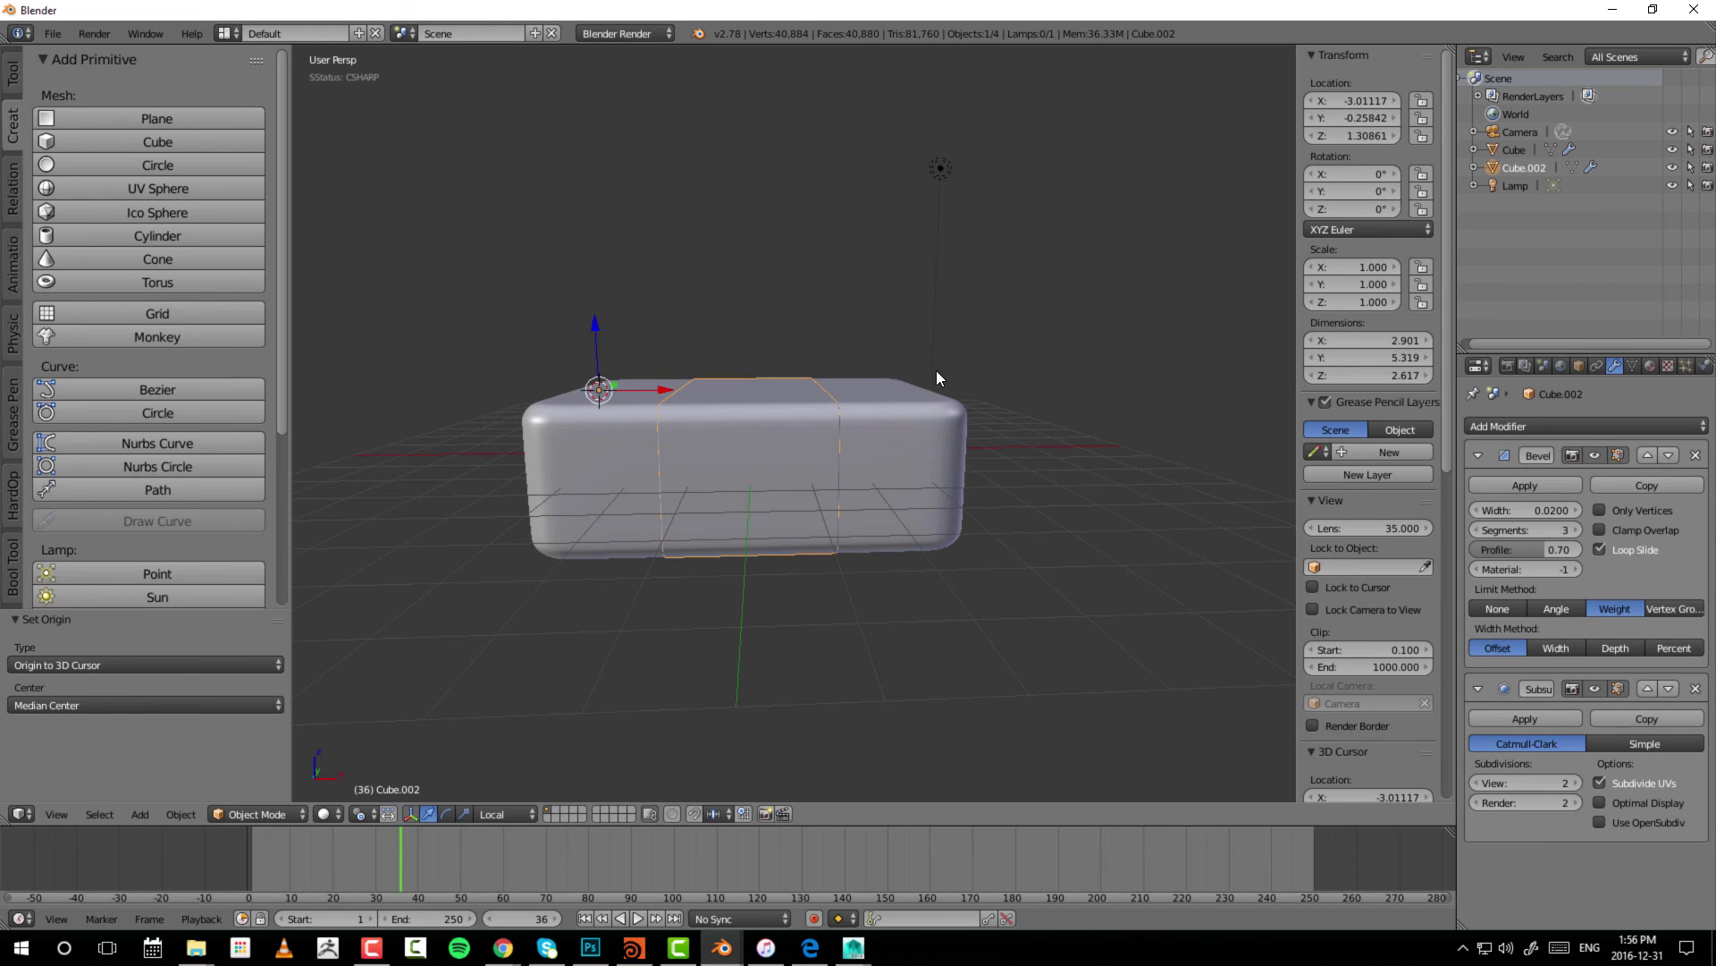
key(ctrl+a)
click(972, 361)
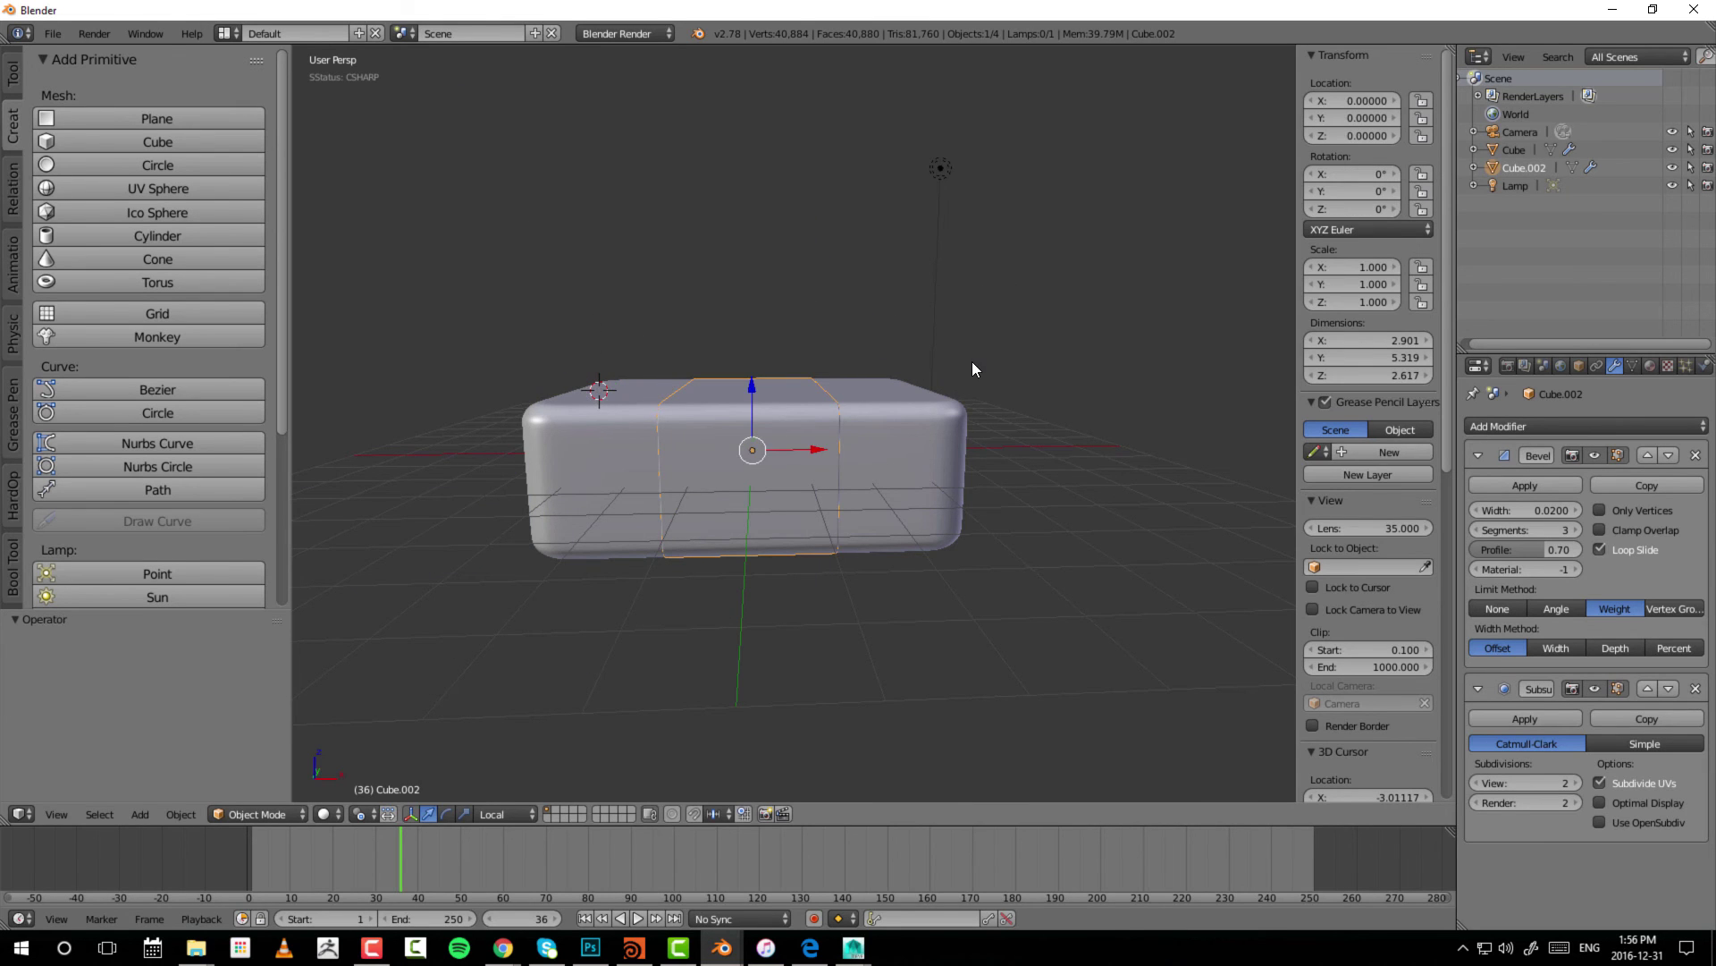
middle_drag(973, 361, 1184, 324)
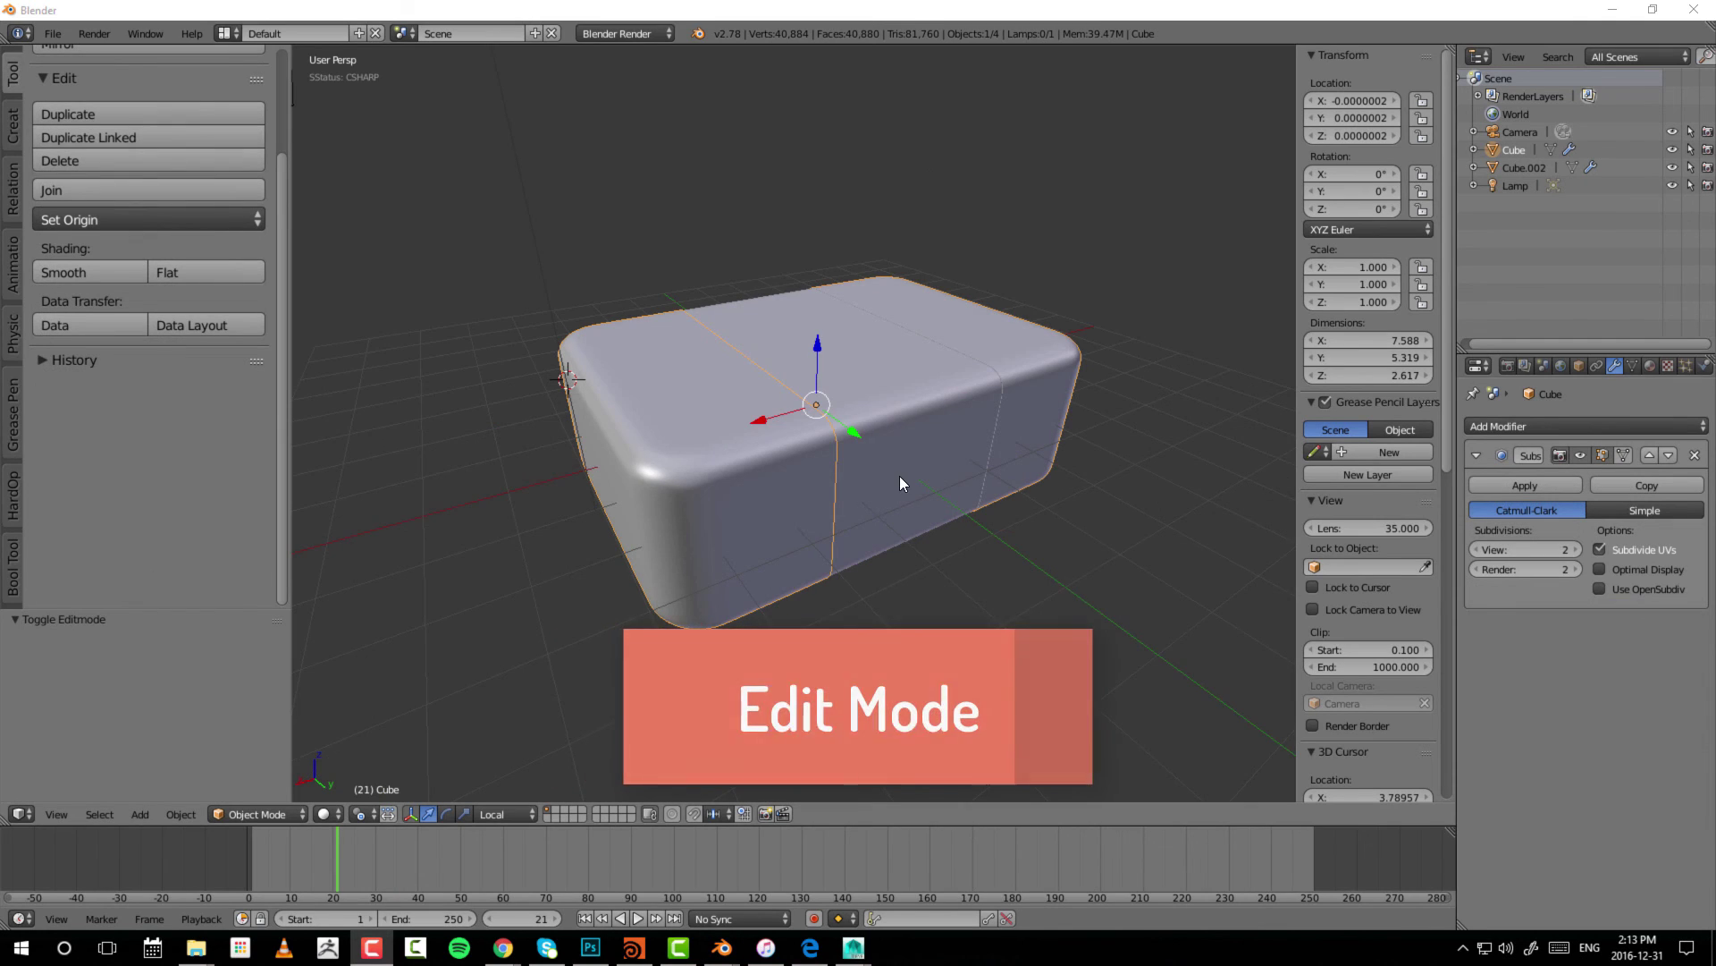
- Switch the box's end sections back and forth between Object Mode and Edit Mode, finishing in Object Mode
middle_drag(900, 483, 776, 452)
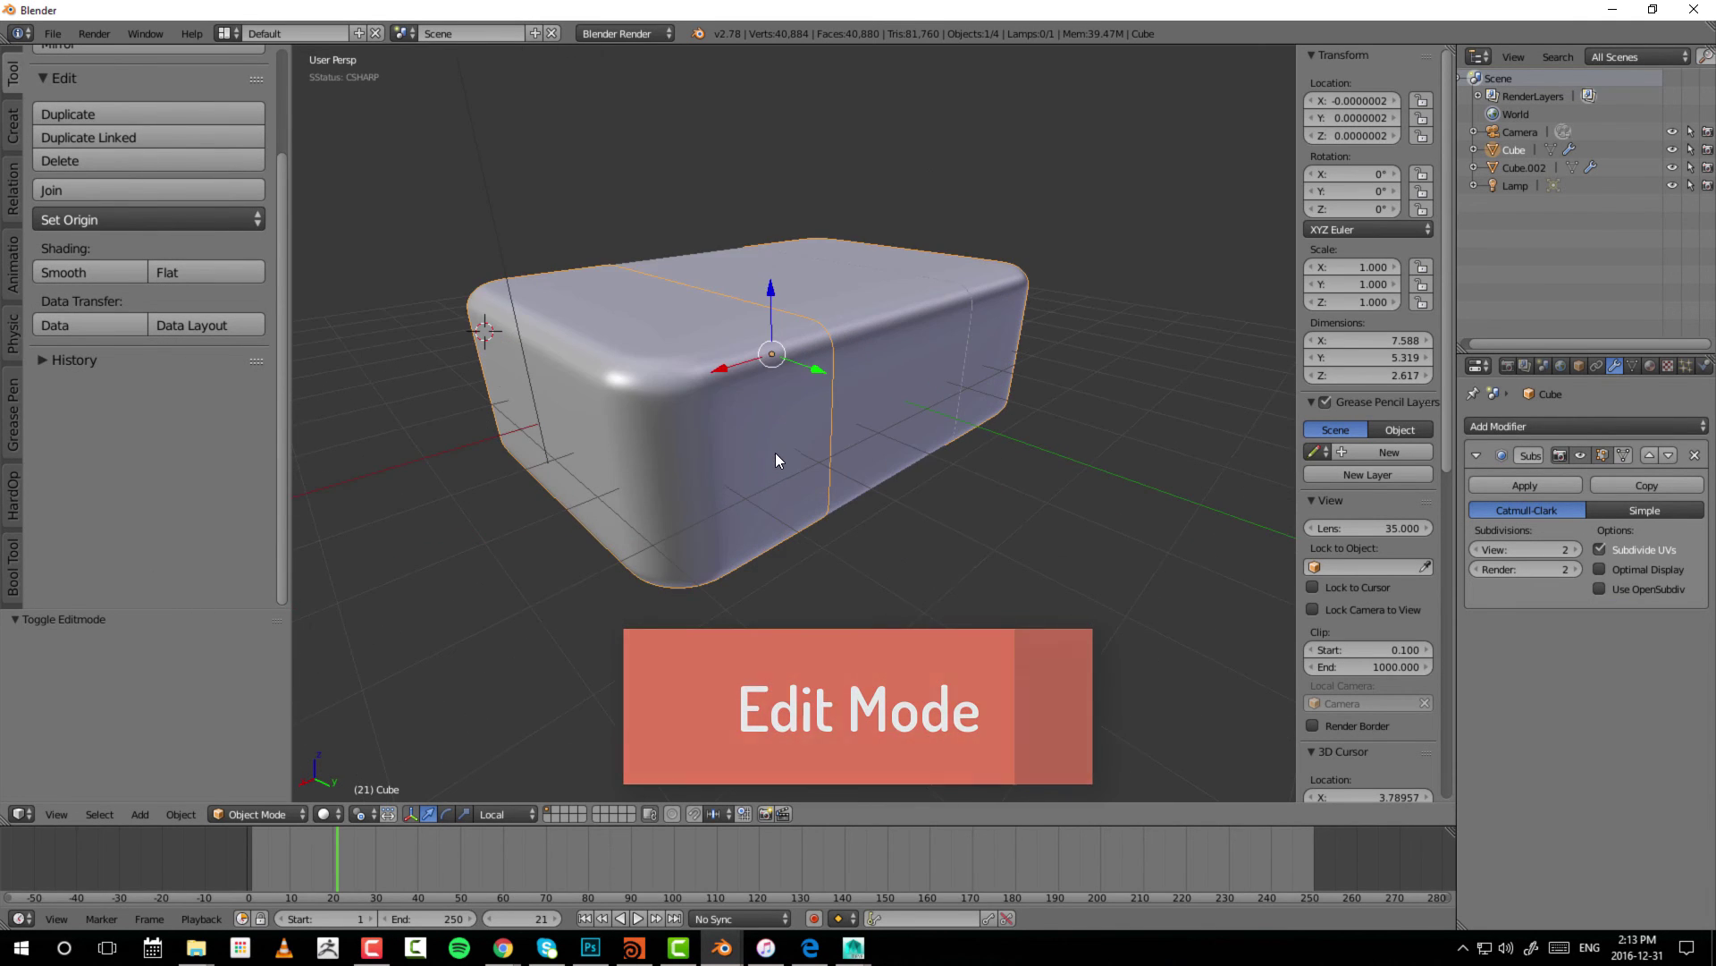
middle_drag(699, 395, 591, 367)
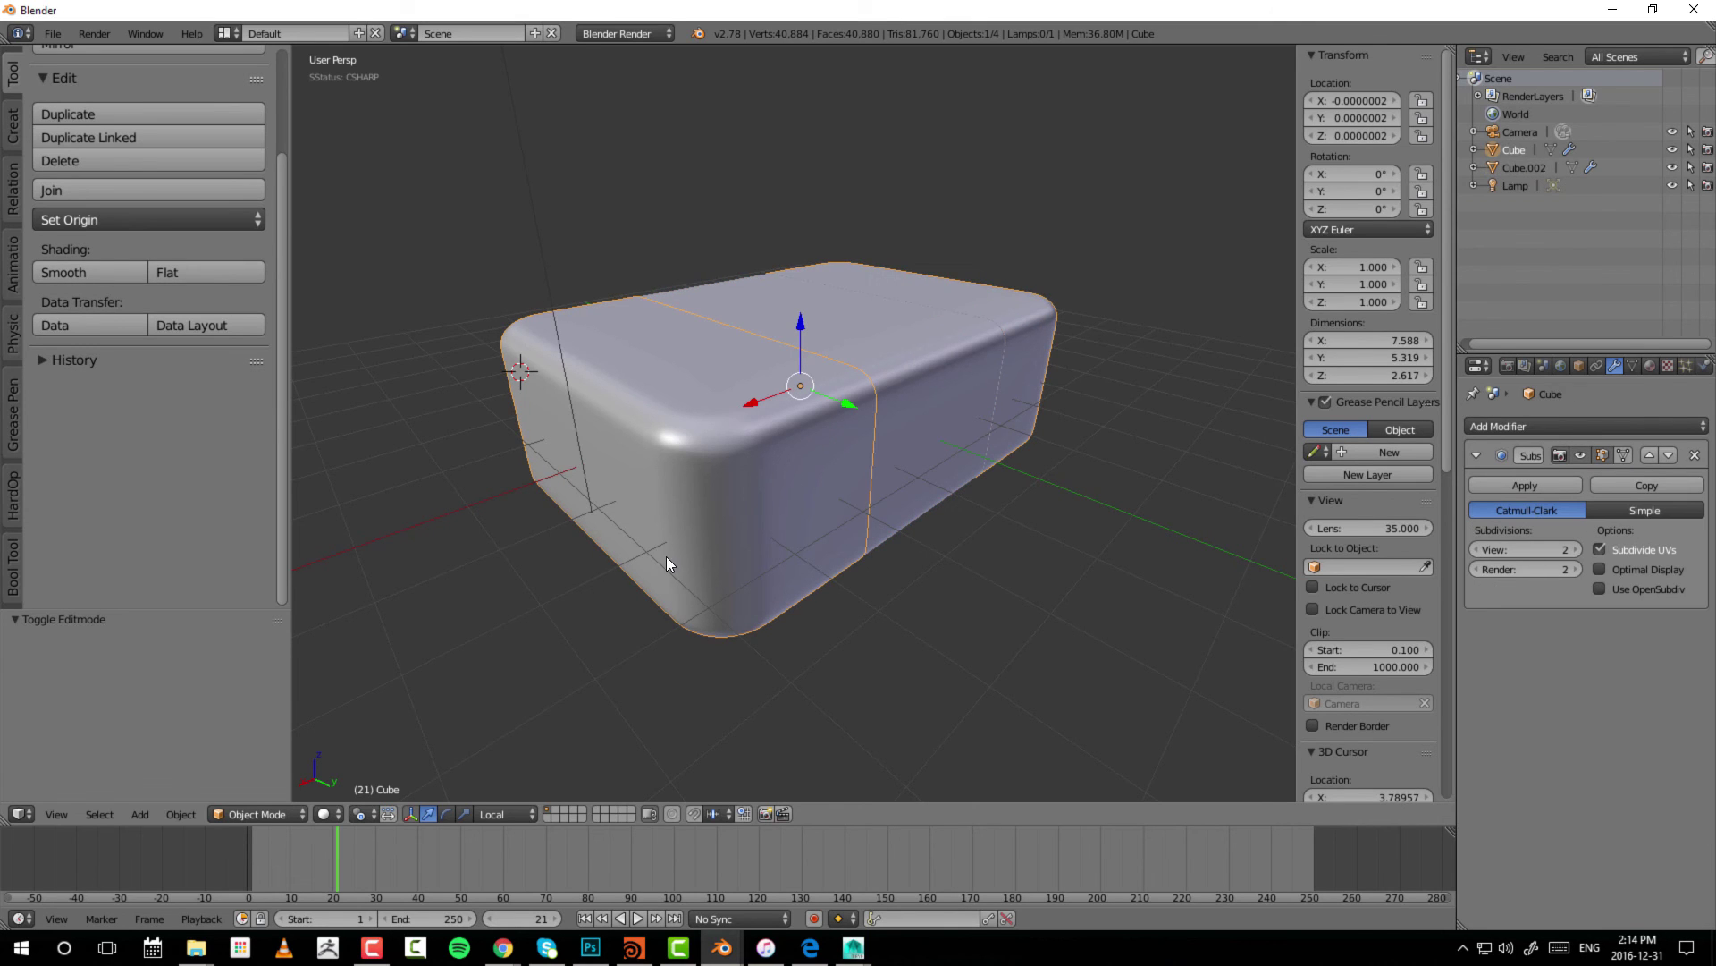
key(Tab)
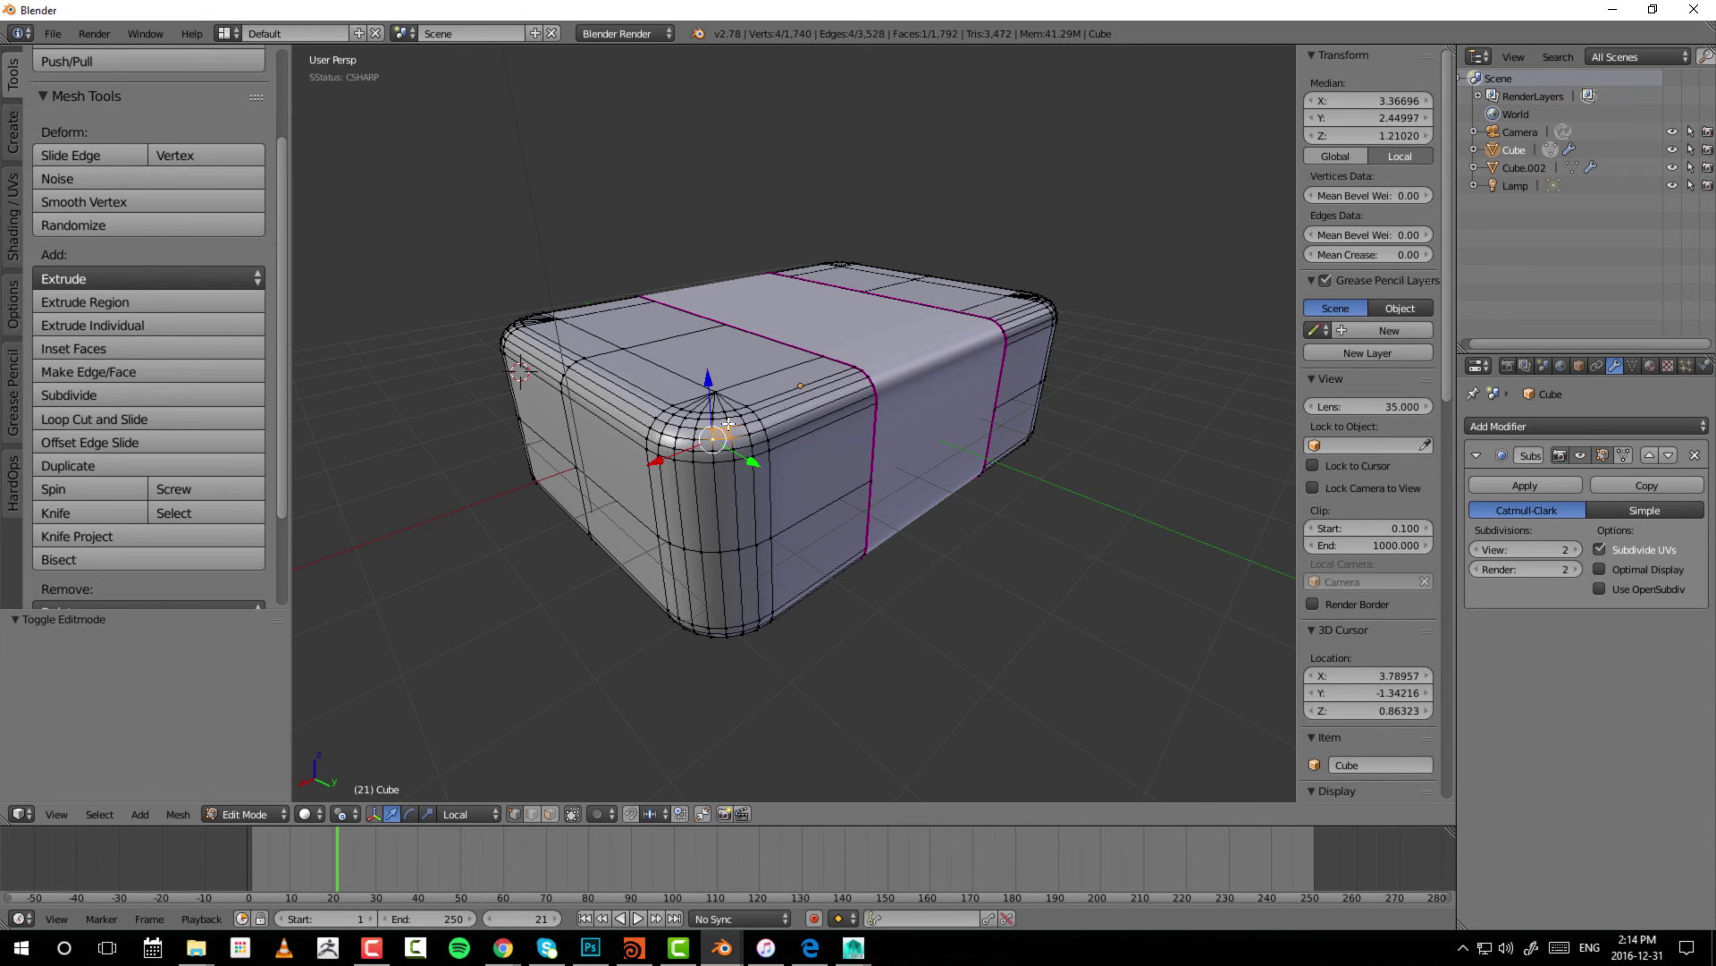
scroll(781, 464, up, 1)
scroll(705, 465, up, 1)
key(Tab)
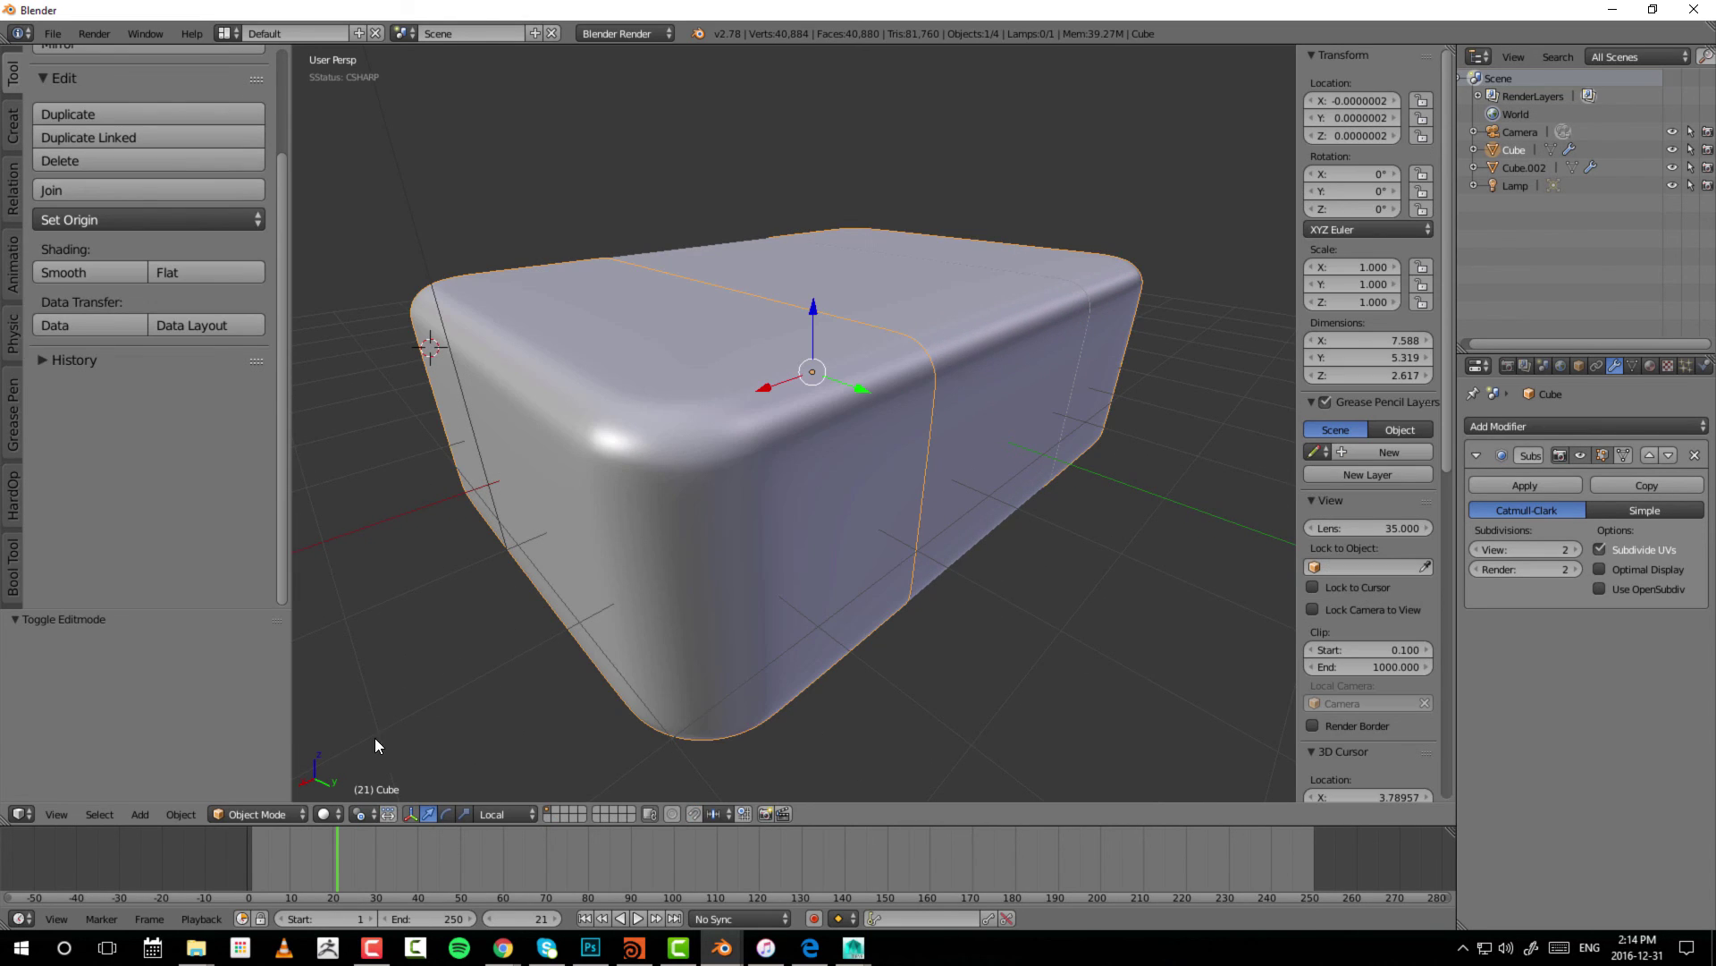
key(Tab)
key(Tab)
key(Tab)
key(Tab)
key(Tab)
key(Tab)
key(Tab)
key(Tab)
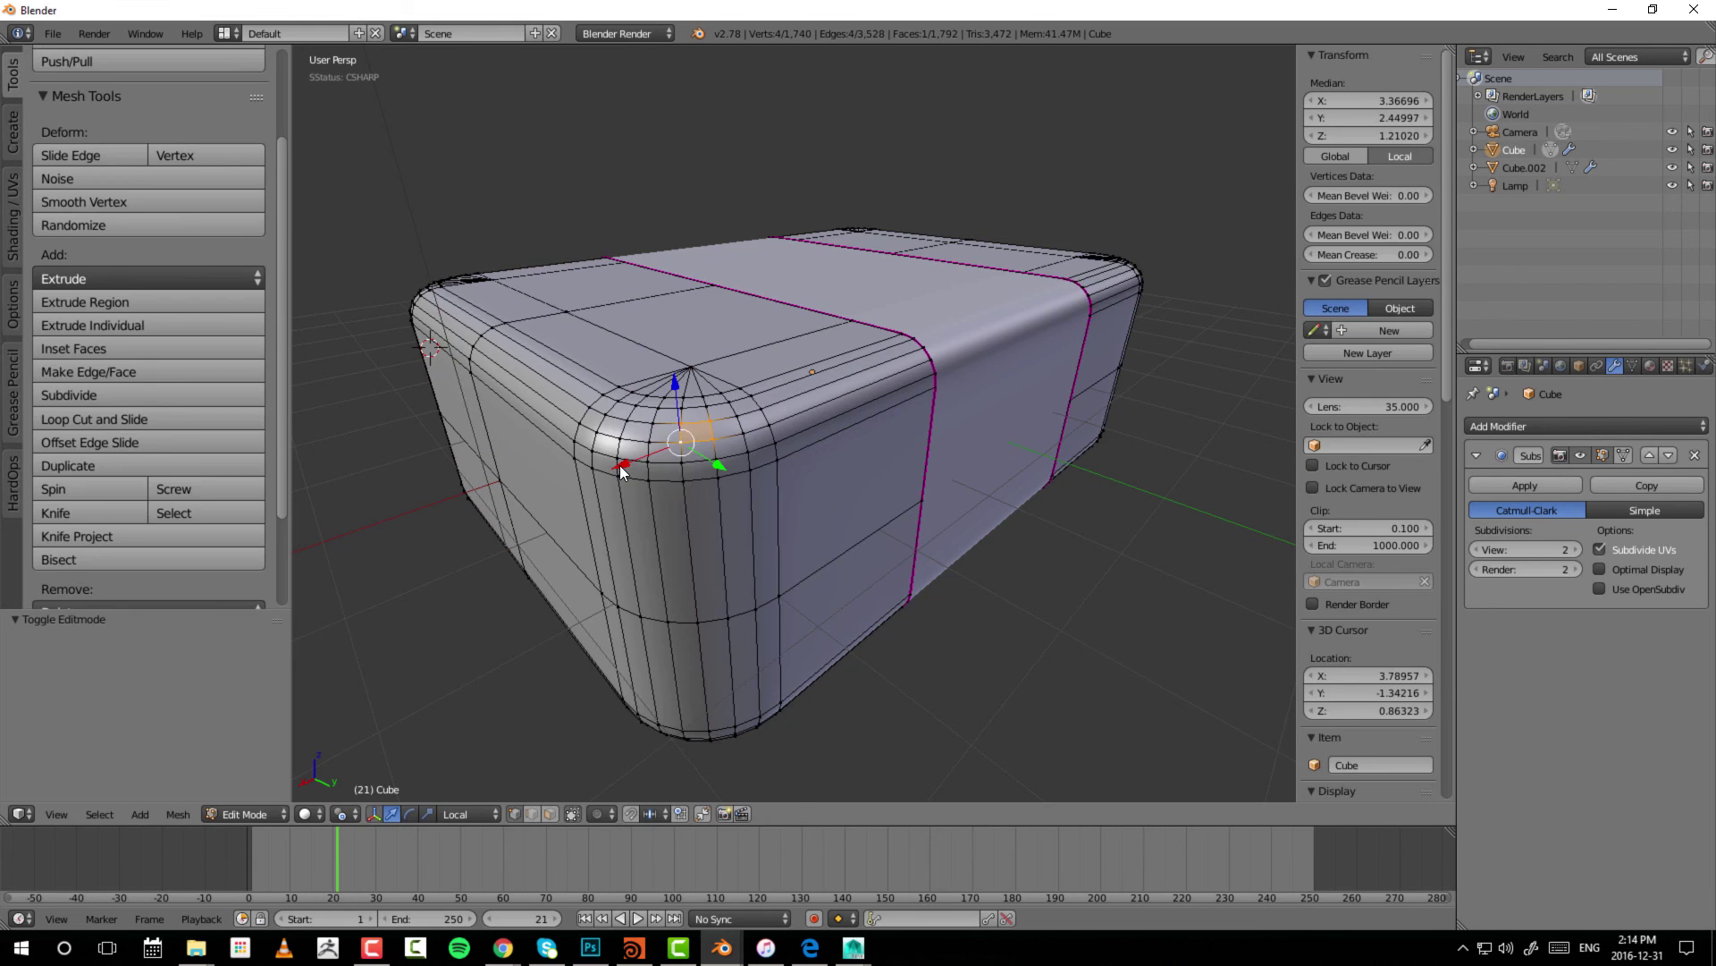
key(Tab)
key(Tab)
key(Tab)
key(Tab)
key(Tab)
key(Tab)
key(Tab)
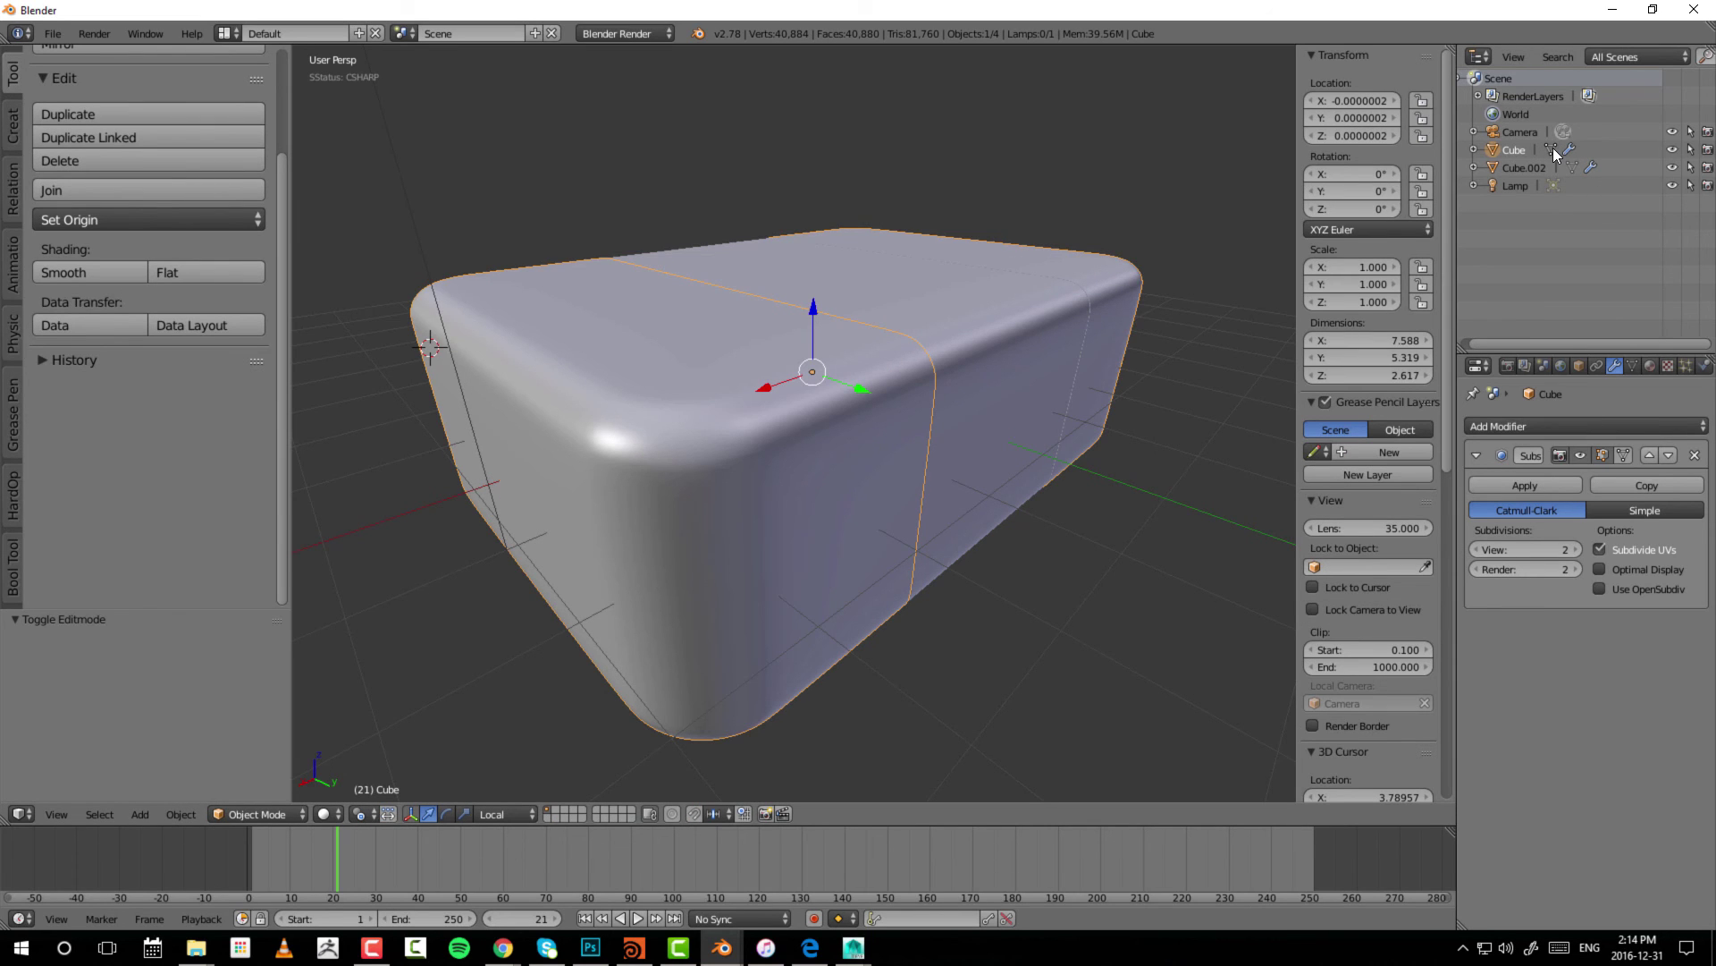
- Enter Edit Mode on the end sections and toggle the mode through Cube's mesh data entry in the Outliner, ending in Object Mode
key(Tab)
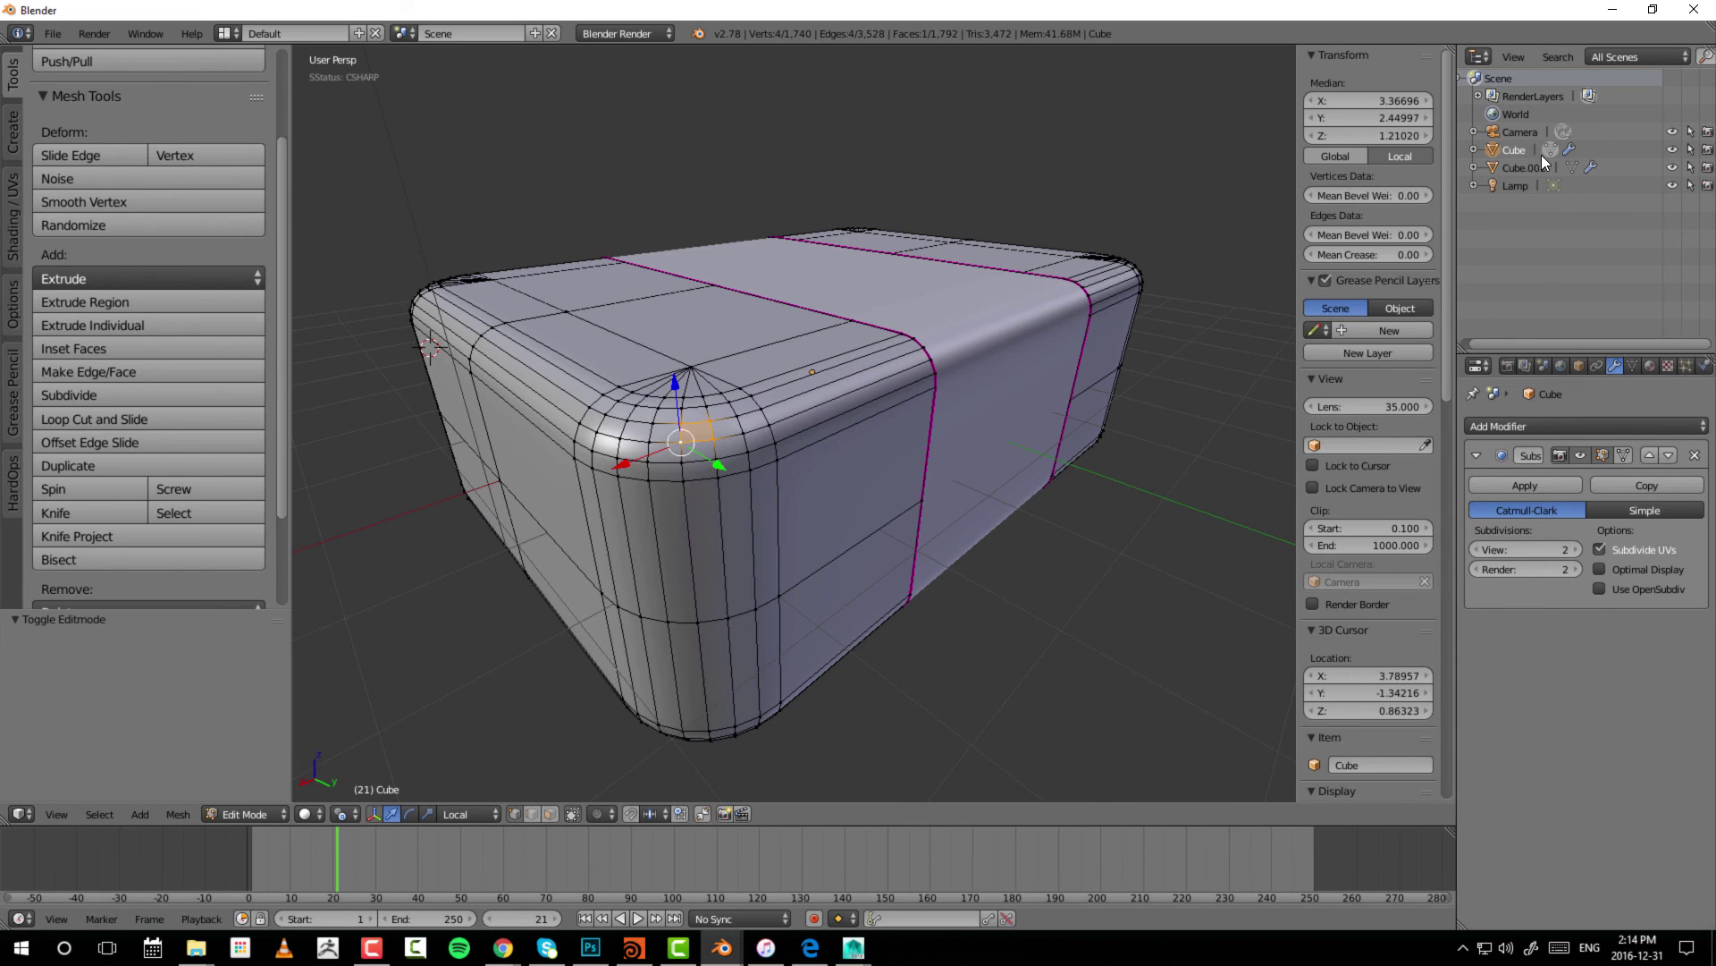
click(1551, 149)
click(1551, 149)
click(1551, 150)
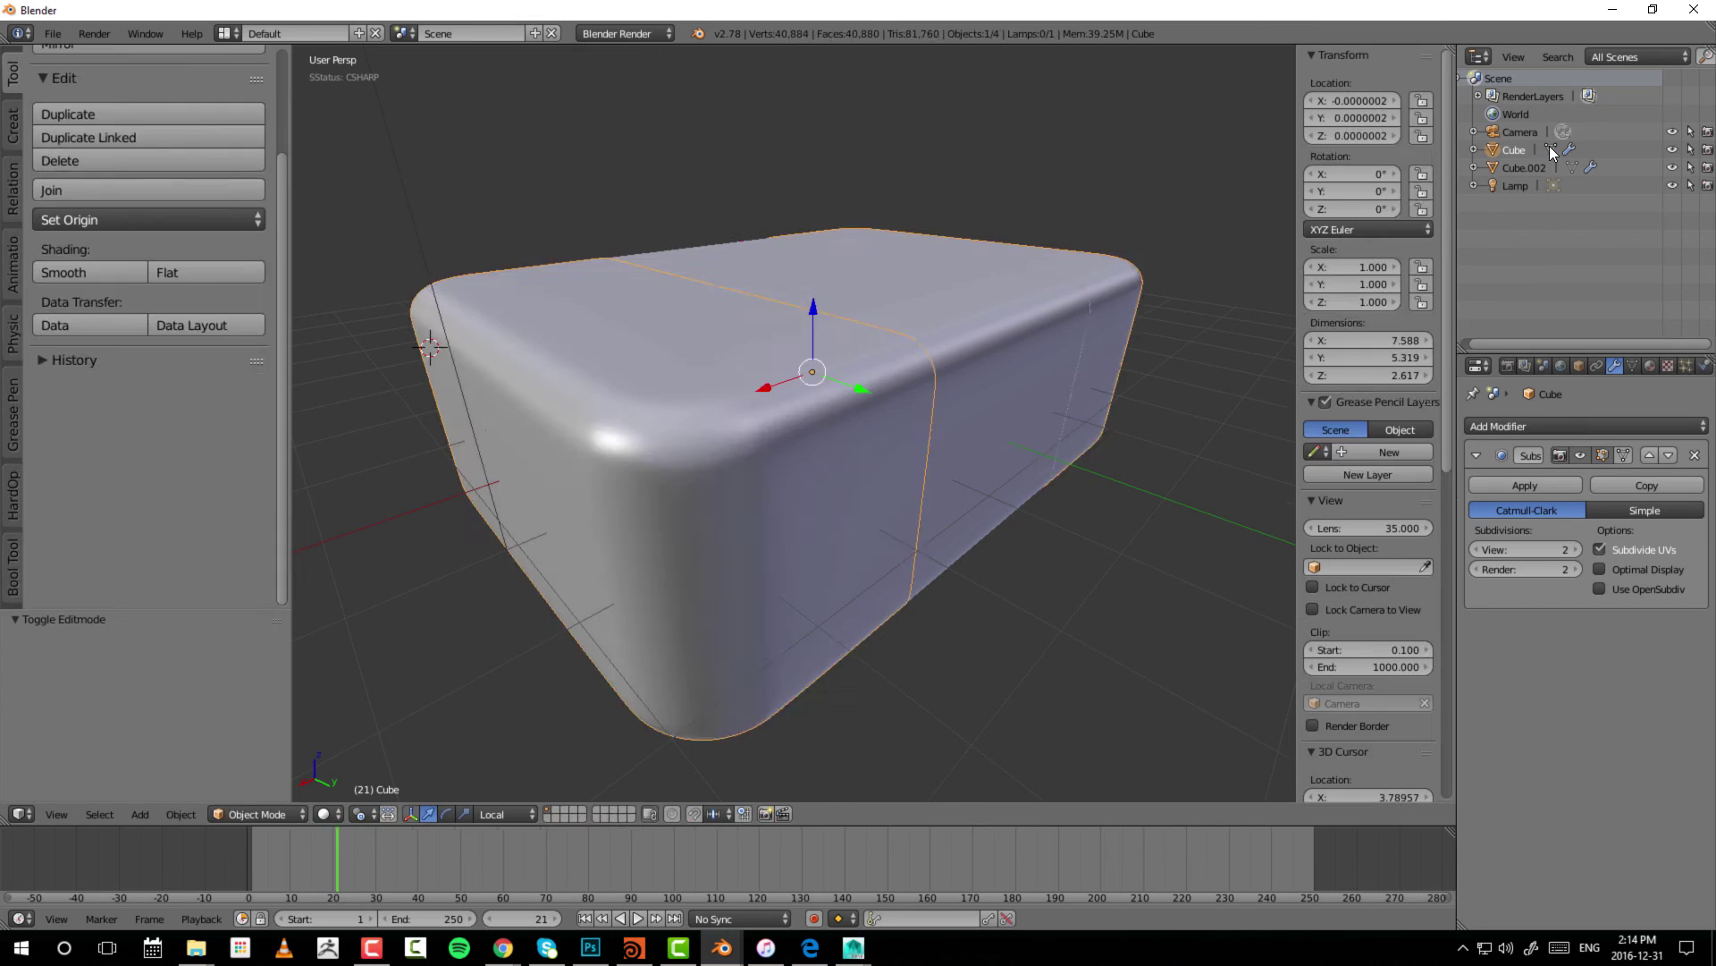
- Toggle Cube repeatedly between Object Mode and Edit Mode through its mesh data entry in the Outliner, ending in Edit Mode
click(1551, 149)
click(1551, 150)
click(1552, 150)
click(1551, 149)
click(1551, 149)
click(1551, 149)
click(1551, 149)
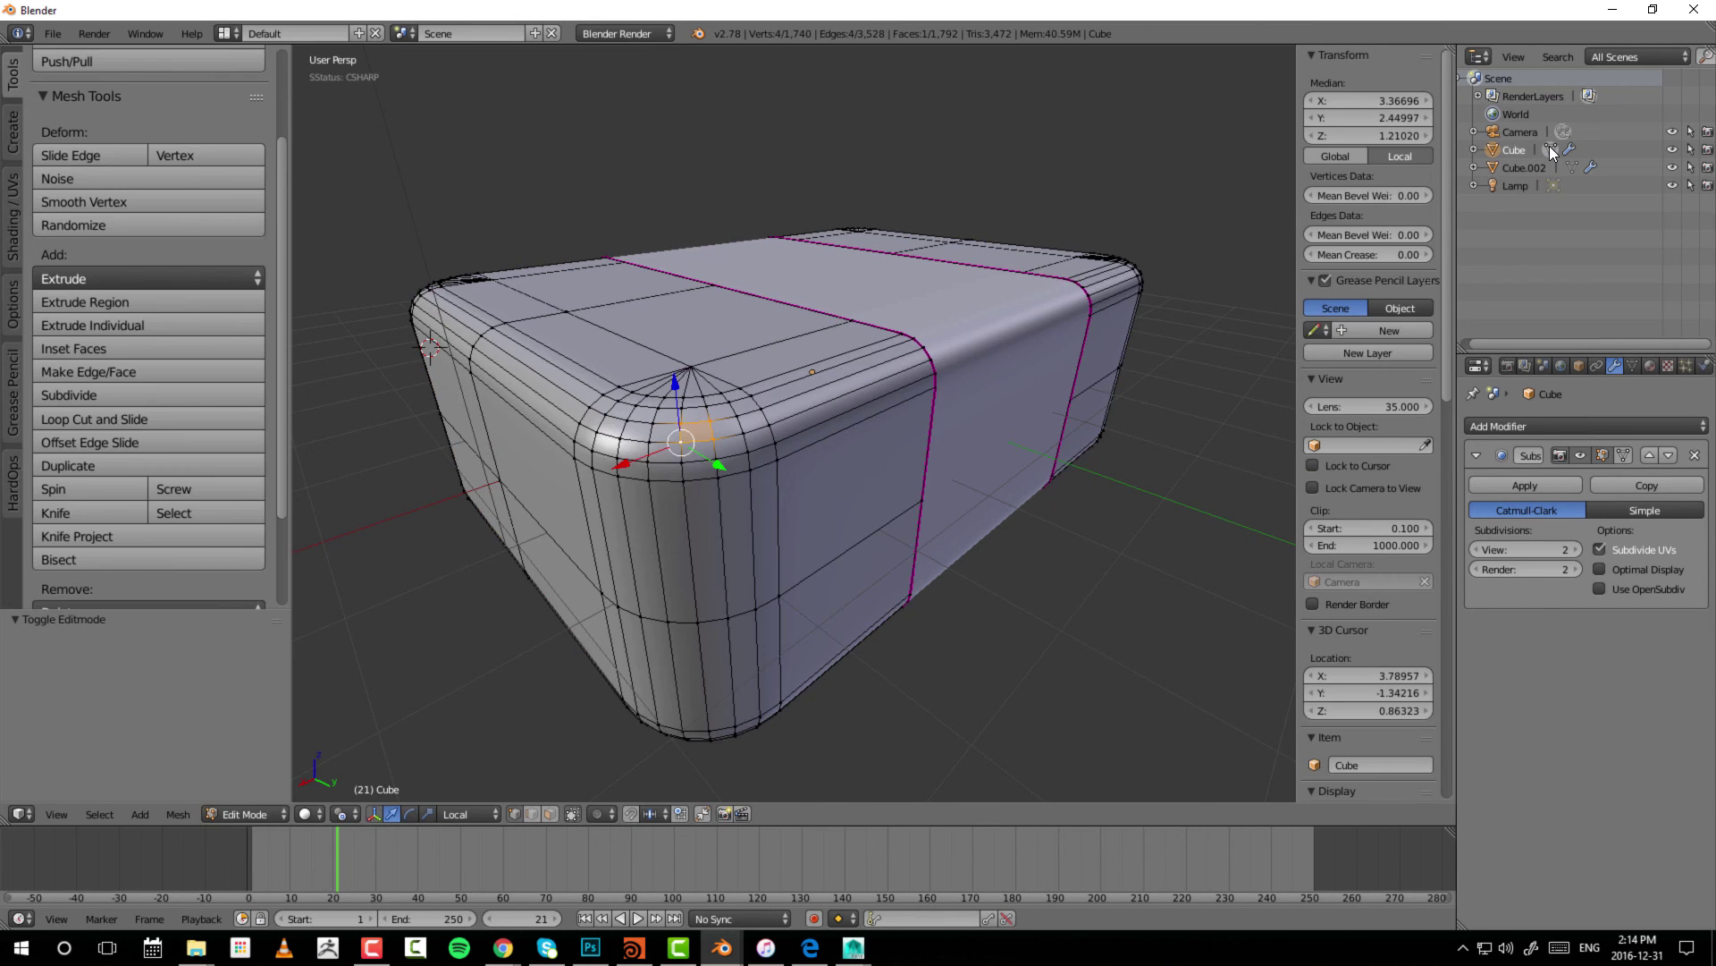
click(1551, 150)
click(1551, 149)
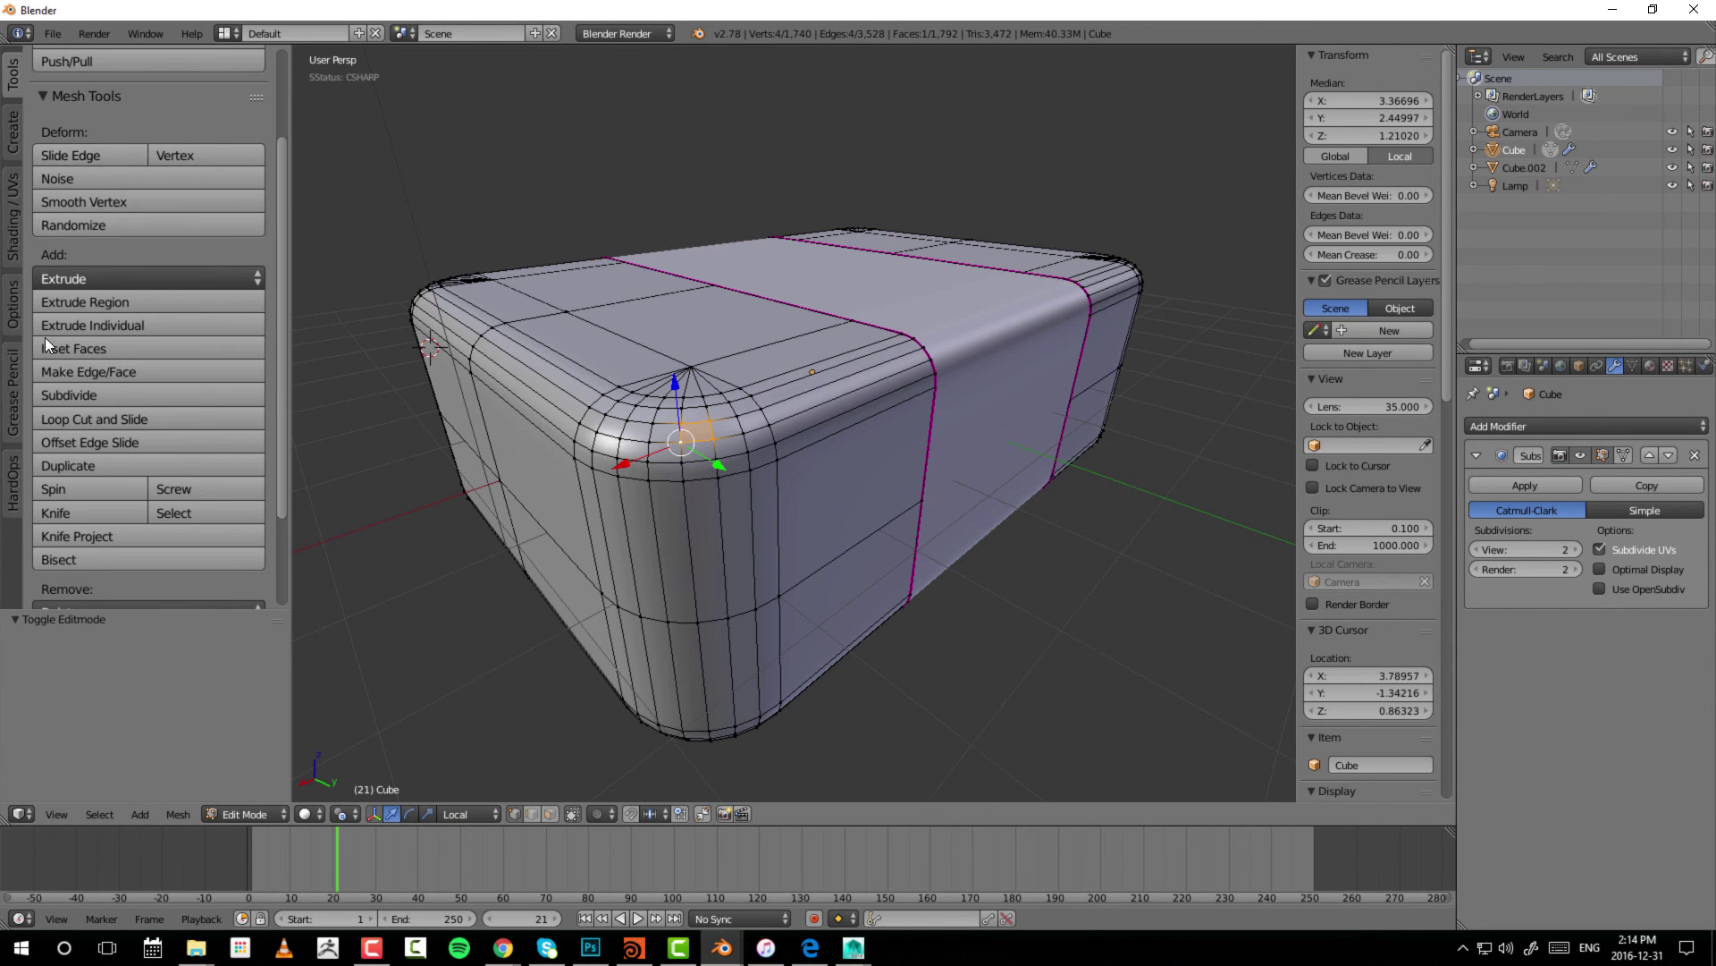
- Look through the mesh tools offered in Edit Mode and return Cube to Object Mode
scroll(245, 340, up, 3)
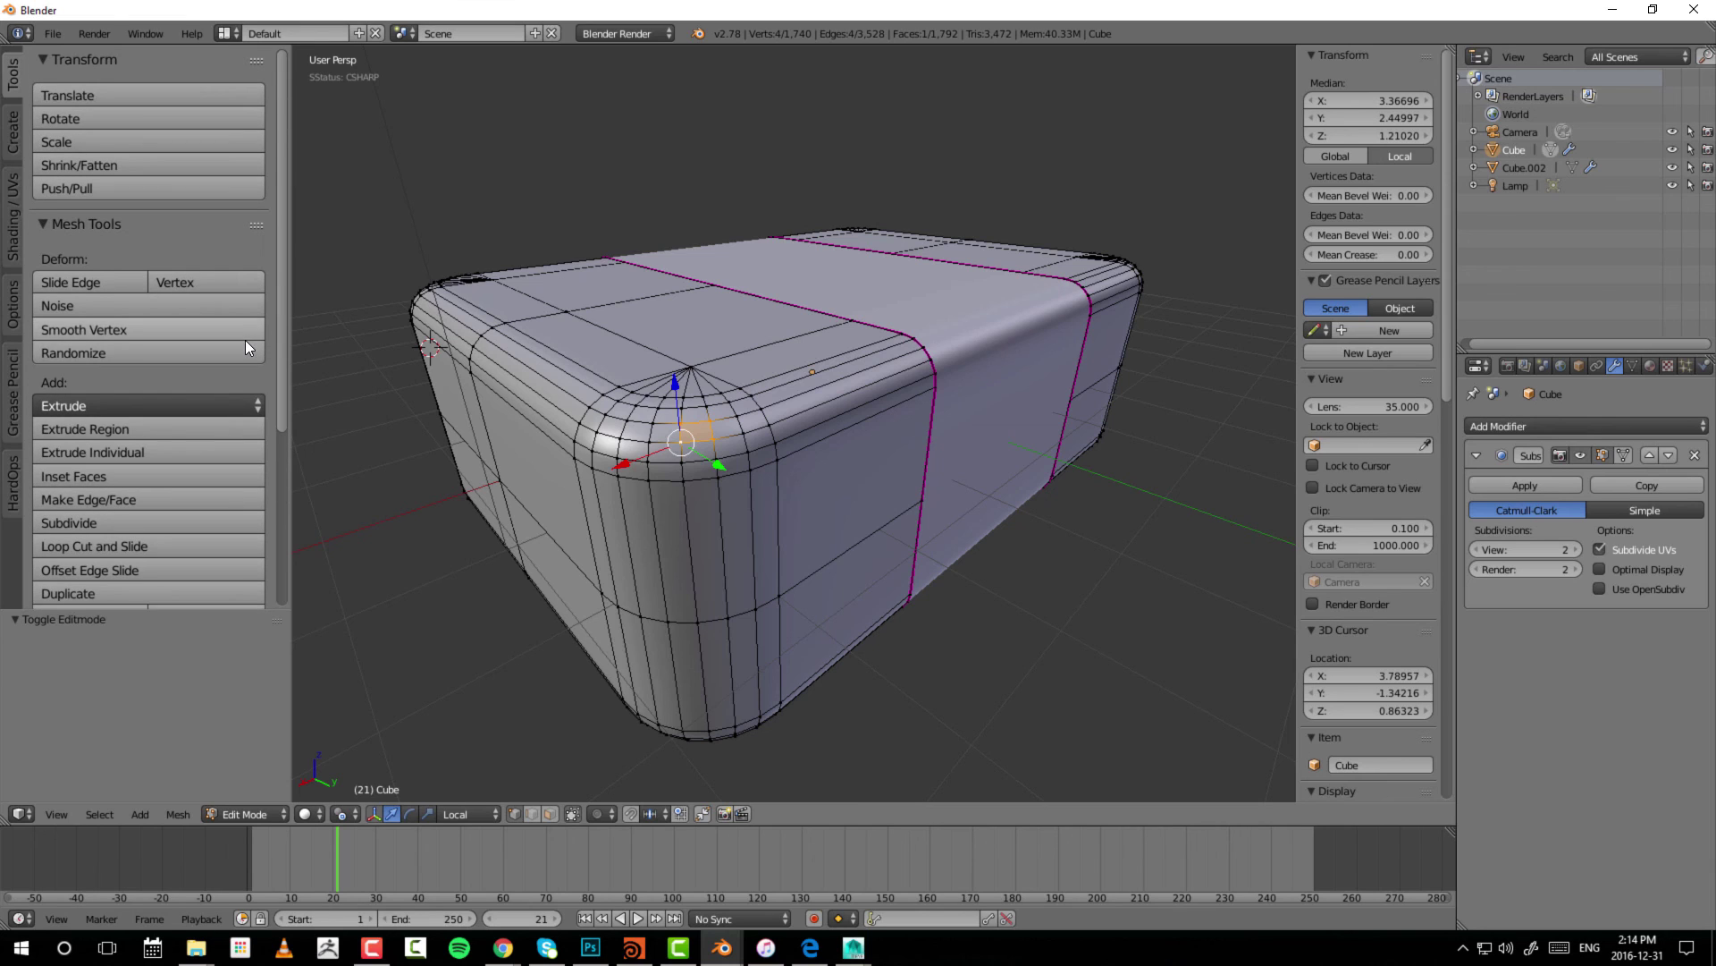
scroll(245, 339, down, 3)
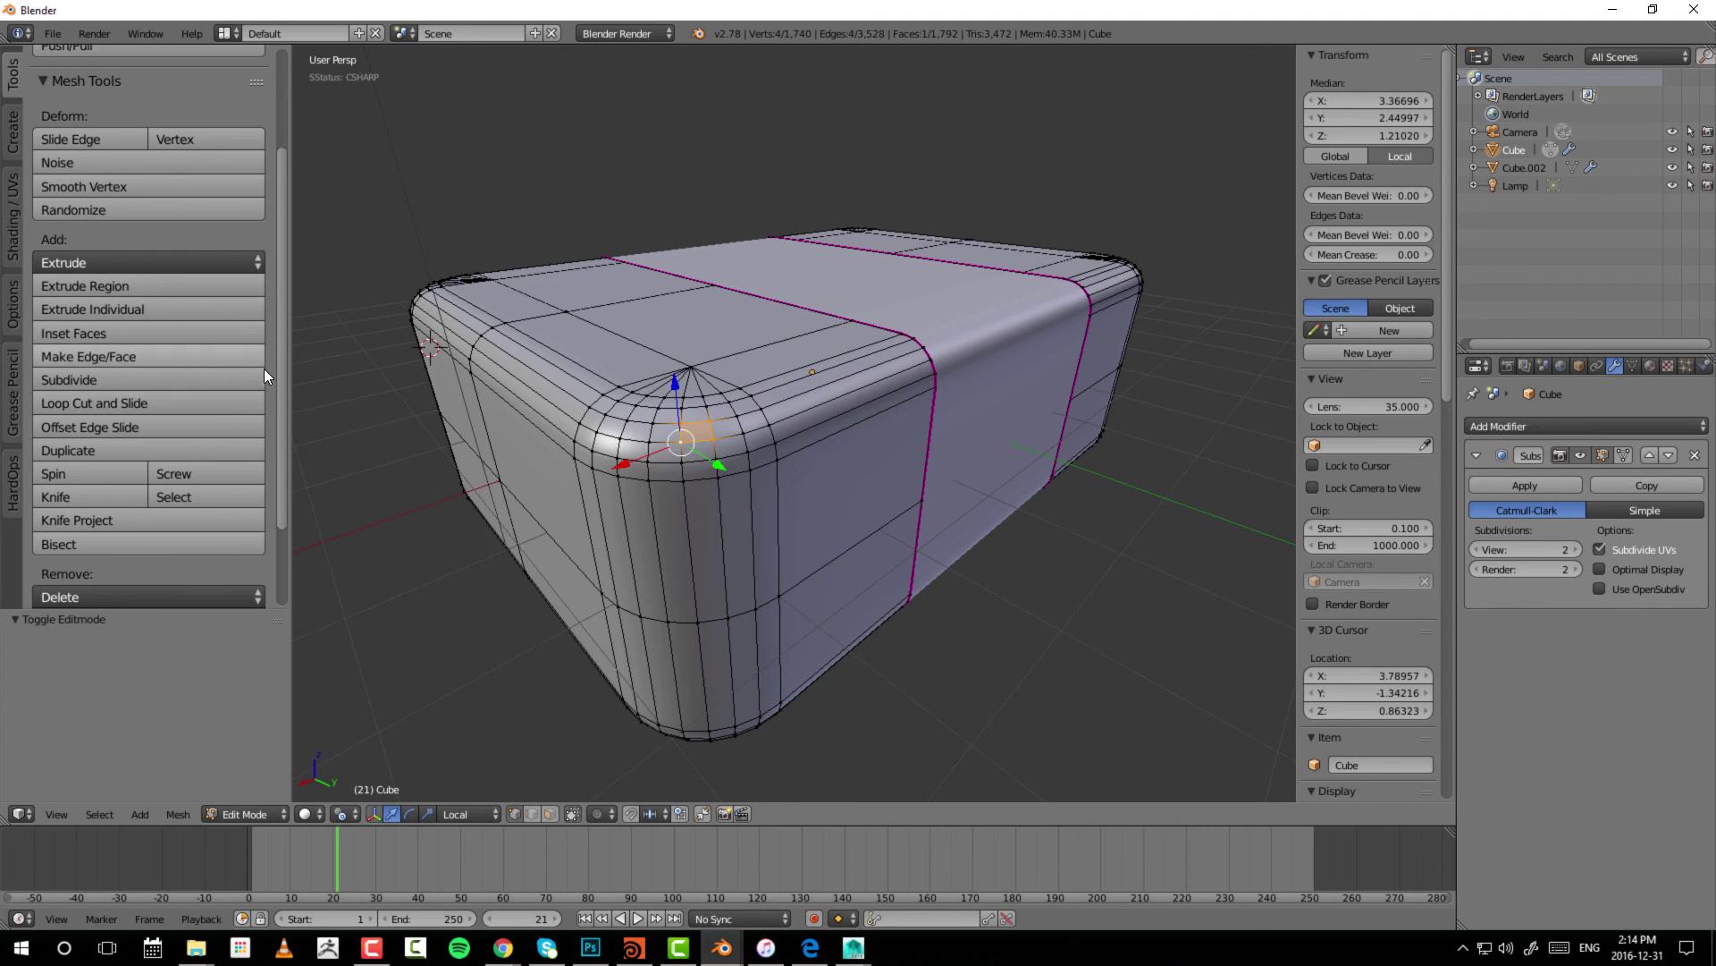
scroll(265, 376, up, 3)
key(Tab)
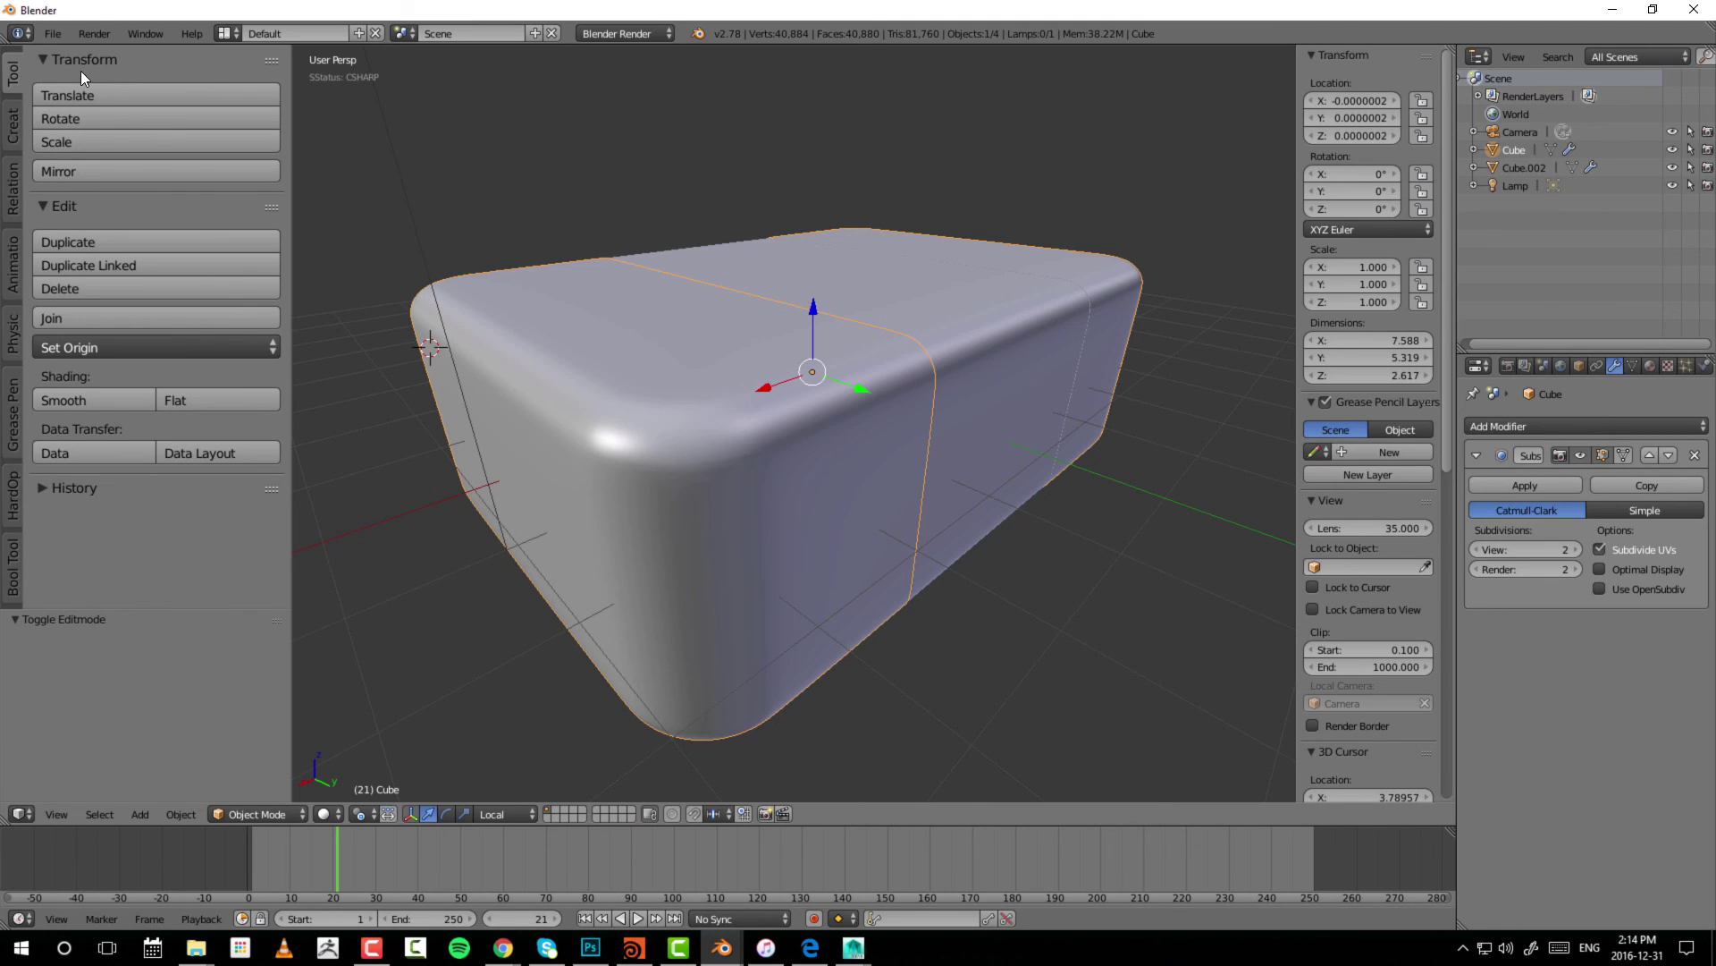
- Try flat and smooth shading on Cube in Object Mode, finishing with smooth shading
click(122, 388)
click(161, 396)
click(96, 404)
- Alternate Cube between Edit Mode and Object Mode using the interaction mode selector, finishing in Edit Mode with the mode choices open
click(253, 814)
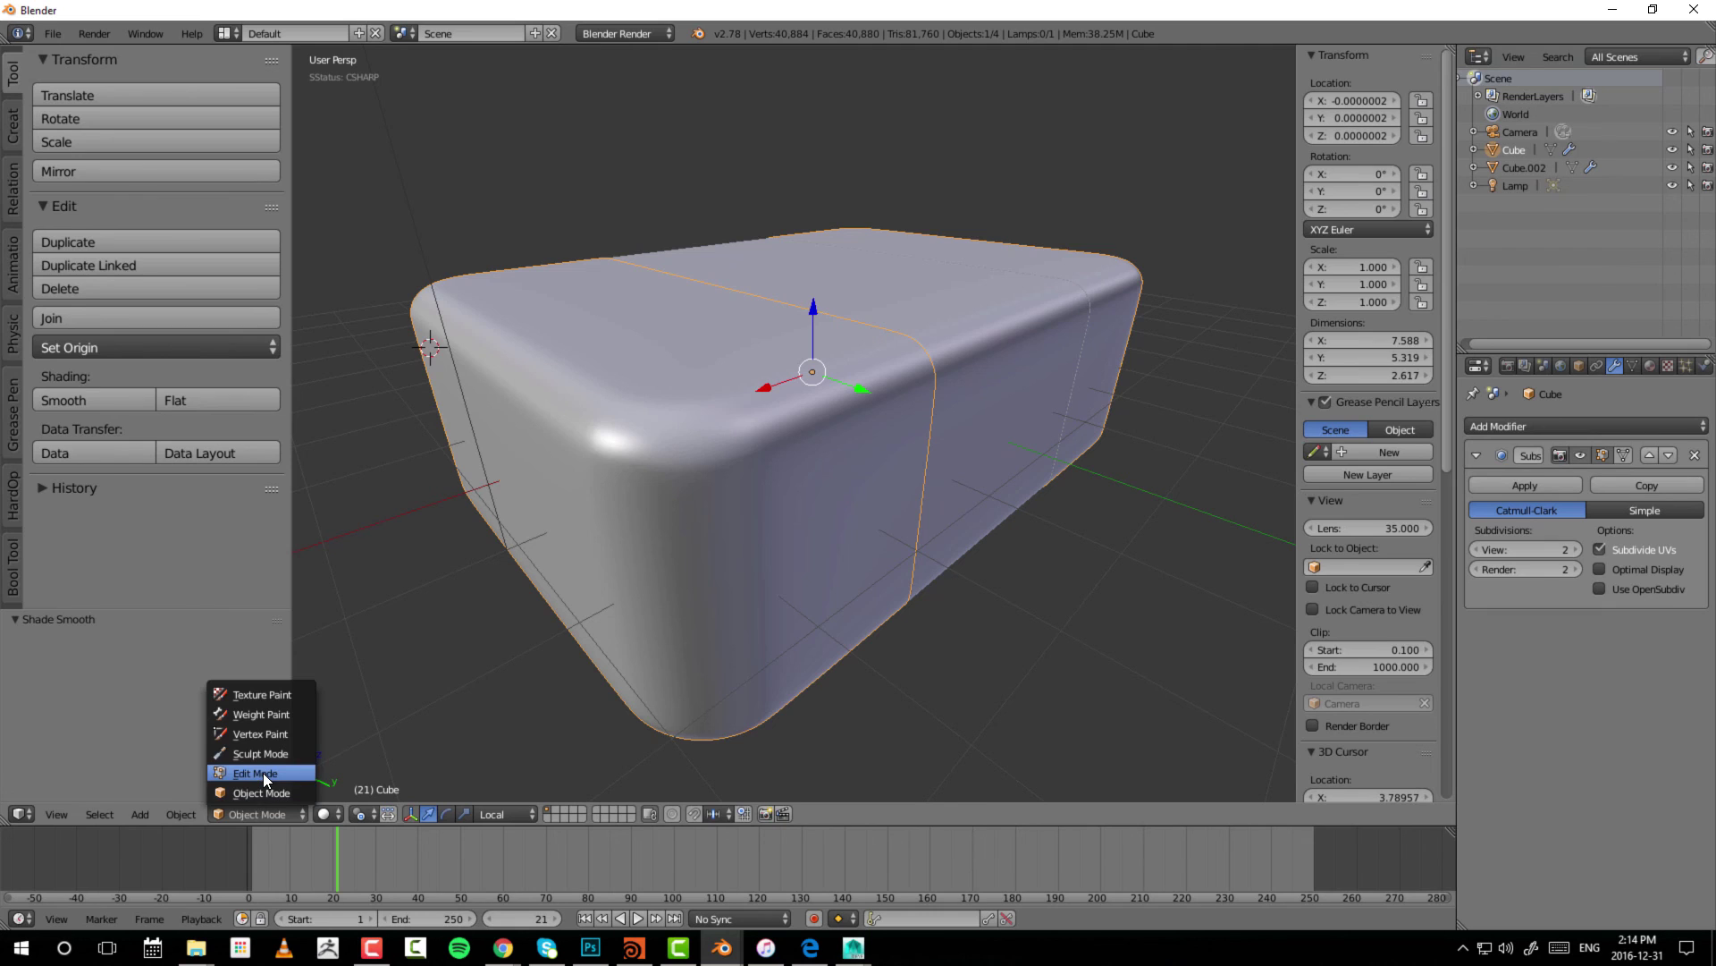
click(263, 772)
click(266, 814)
click(263, 789)
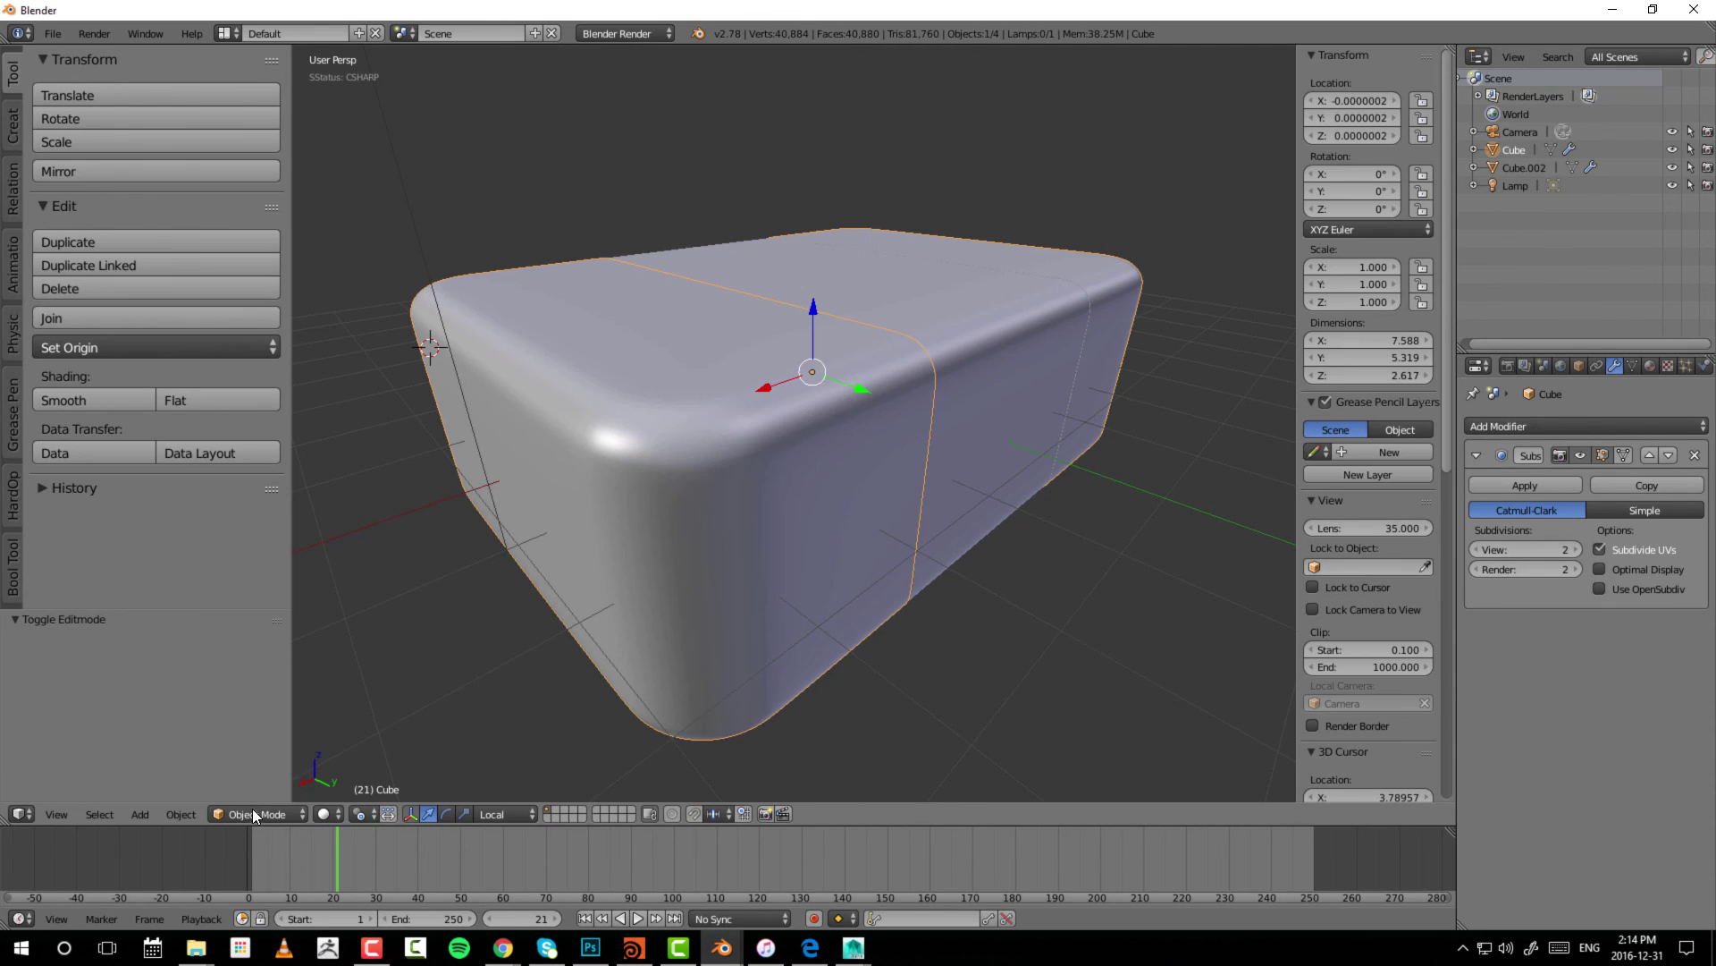
click(253, 814)
click(254, 774)
click(261, 812)
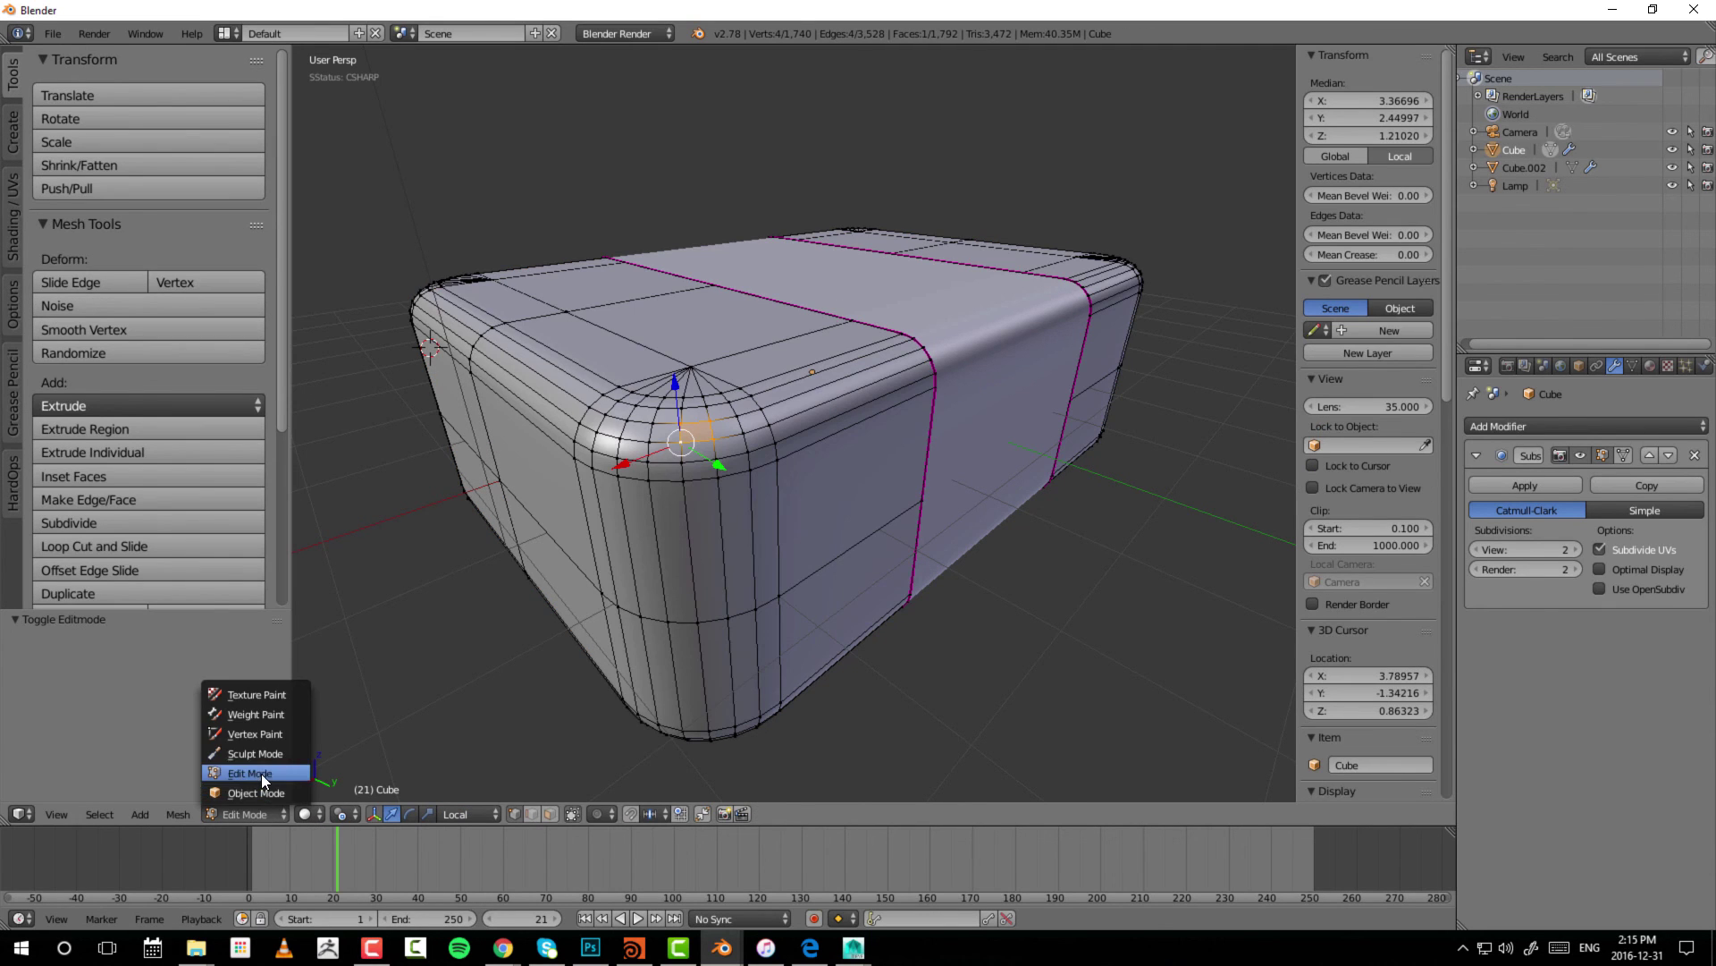